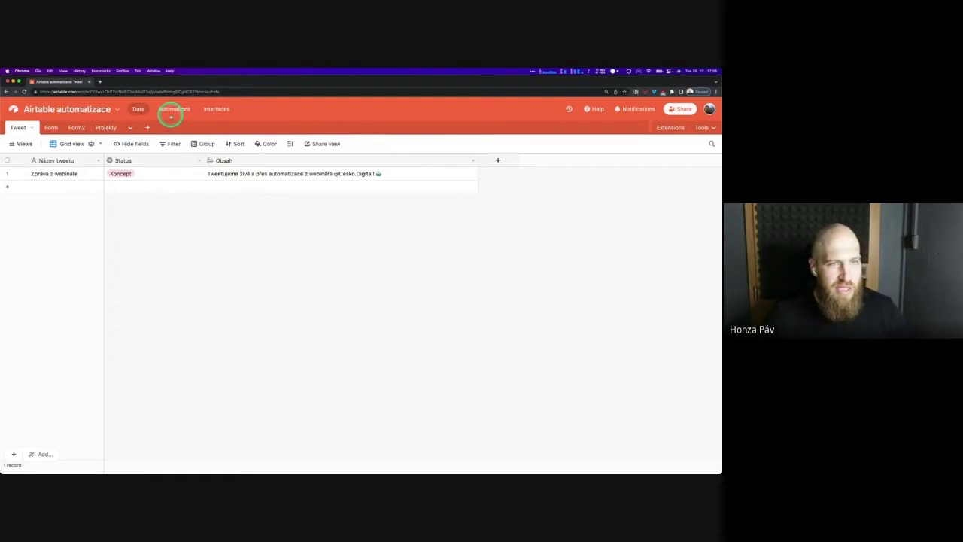
Create a new automation in the Automations tab and name it 'Live tweet'
click(172, 110)
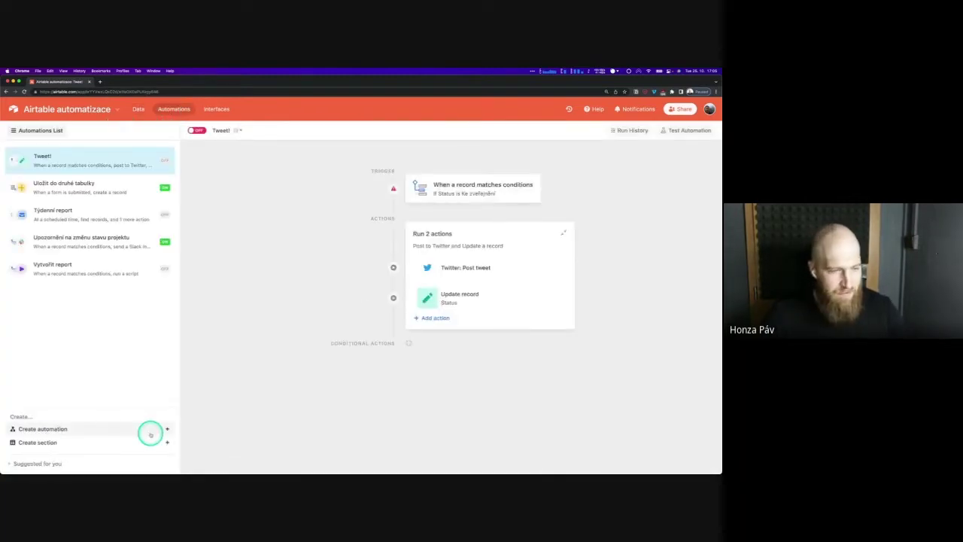
click(46, 431)
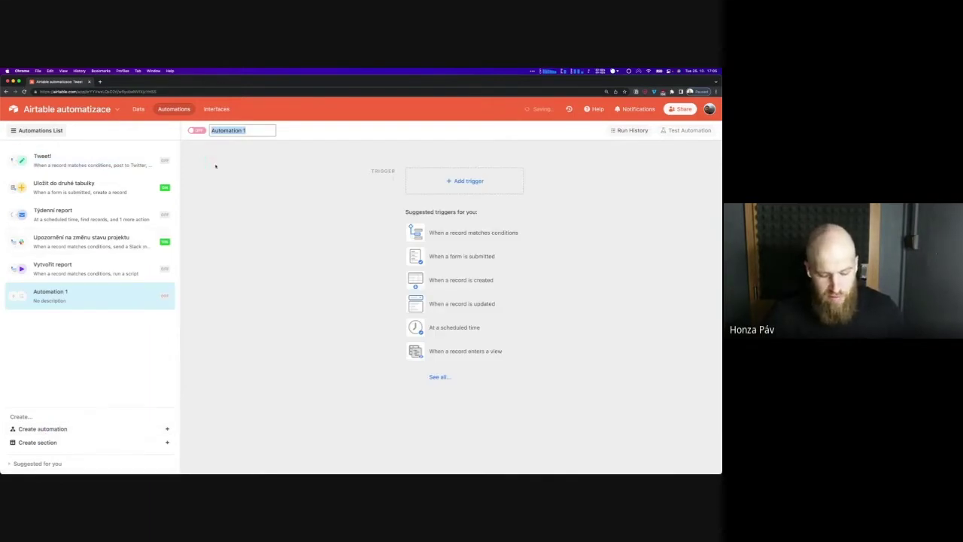
text(Lic)
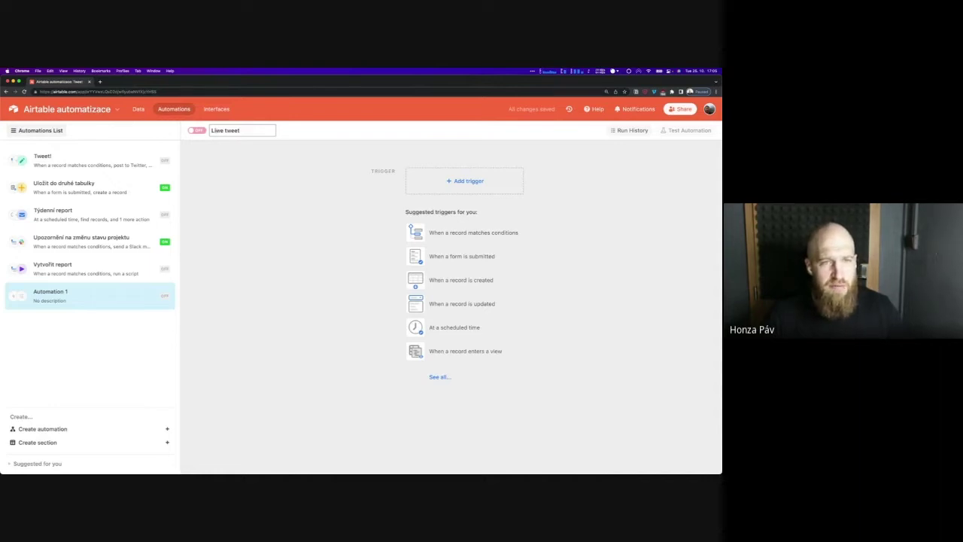
key(Return)
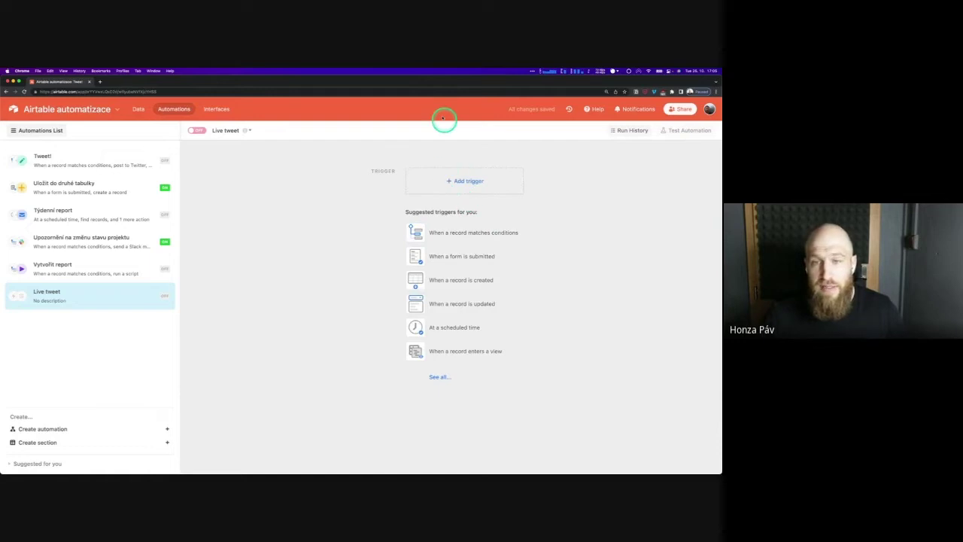
Choose the 'When record matches conditions' trigger on the Tweet table
click(468, 181)
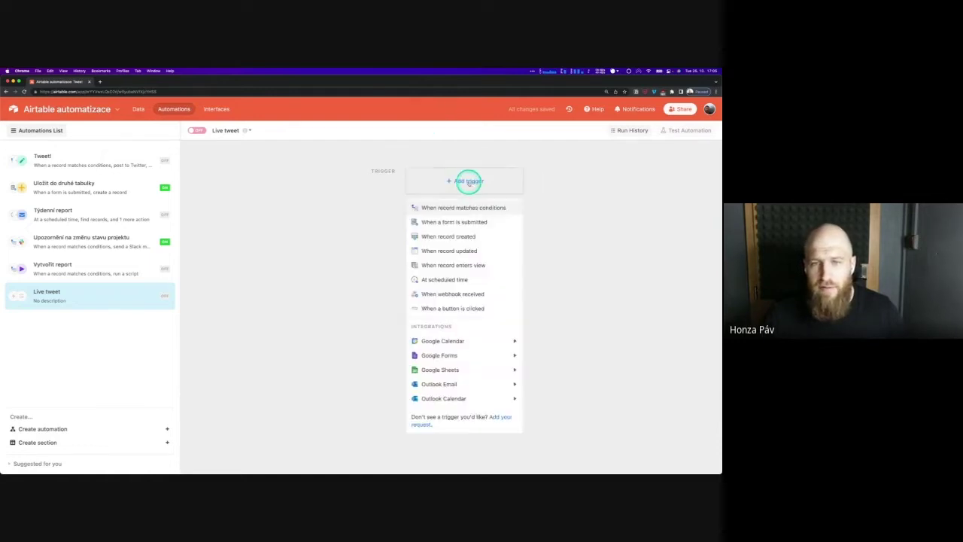
click(459, 224)
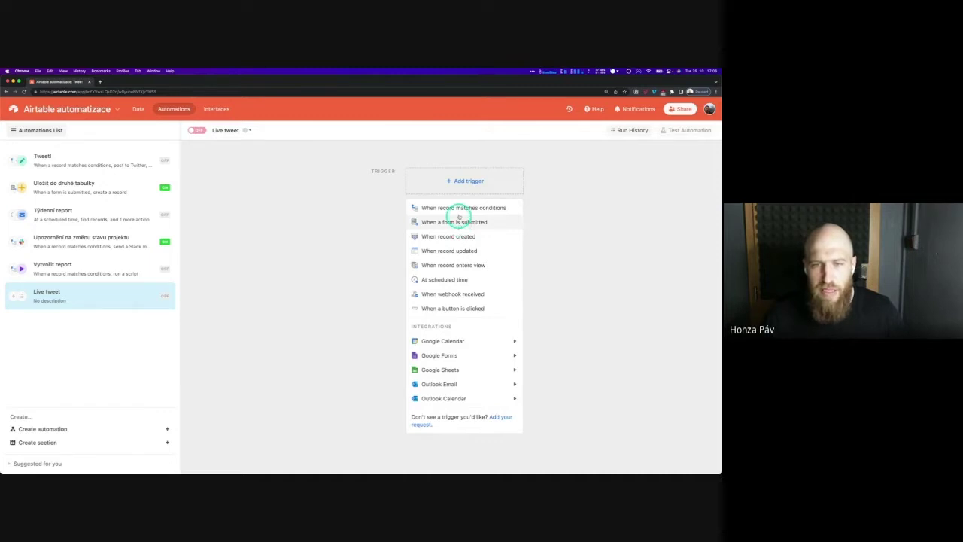
click(461, 211)
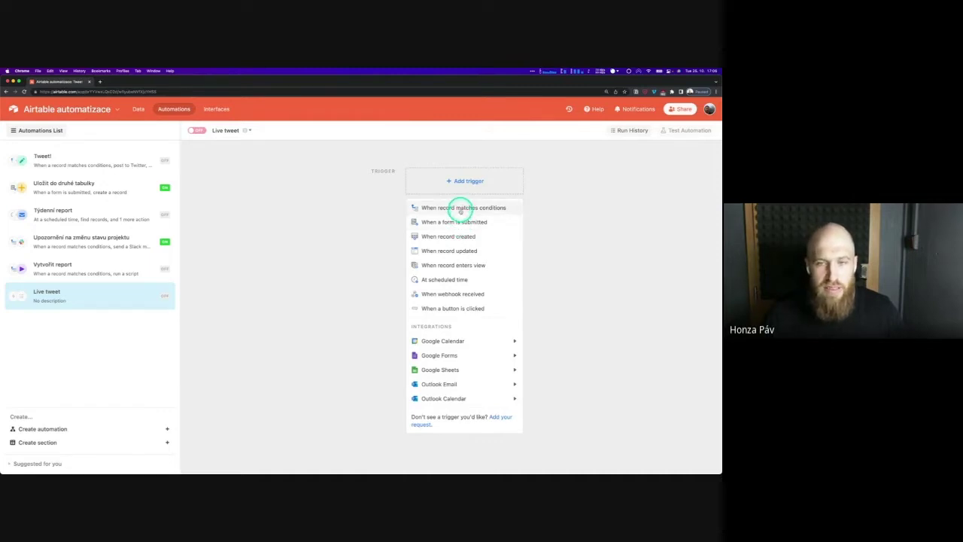
click(462, 207)
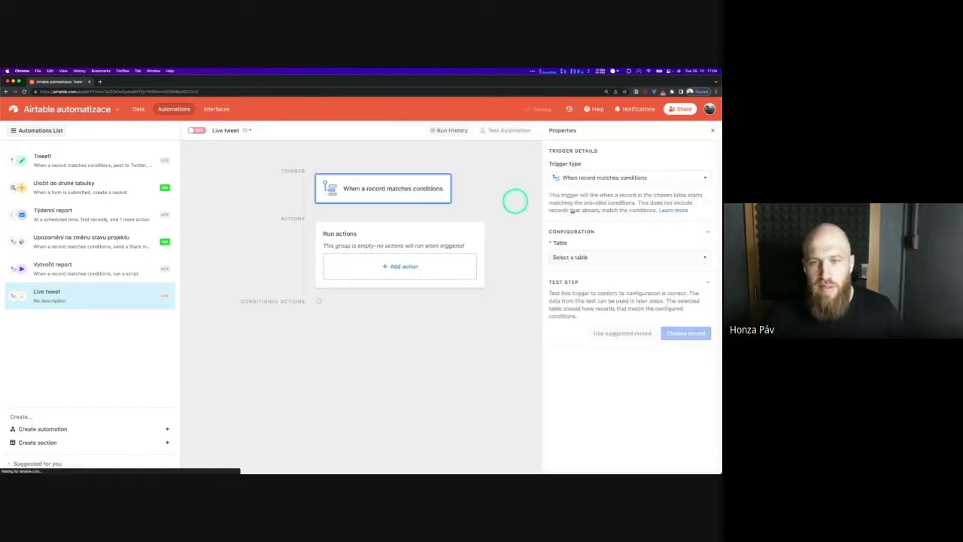
click(585, 258)
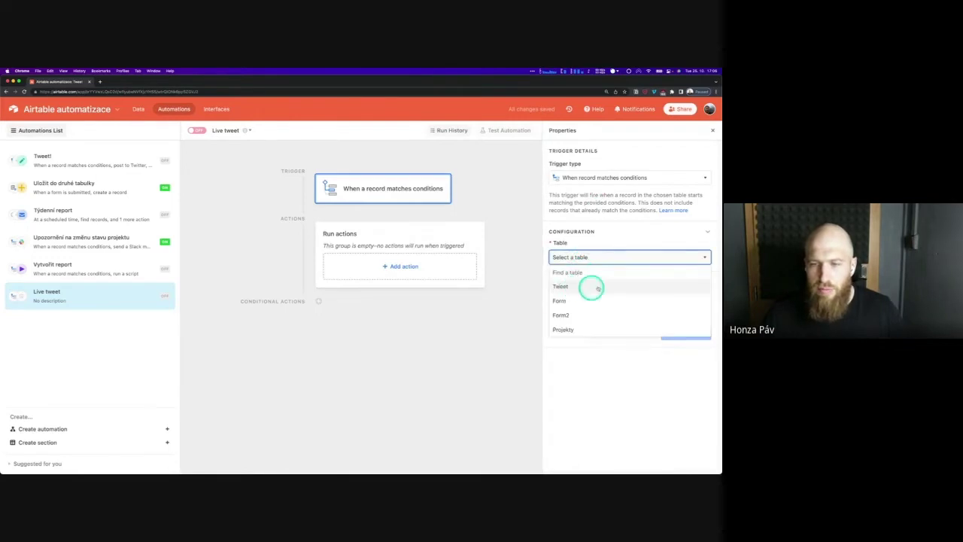
click(593, 287)
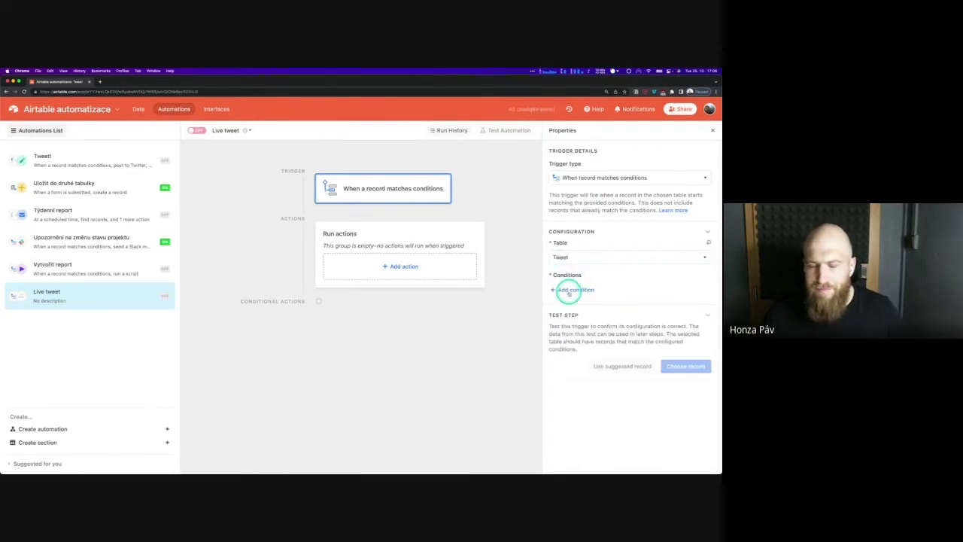
Add the trigger condition Status is Ke zveřejnění
click(570, 290)
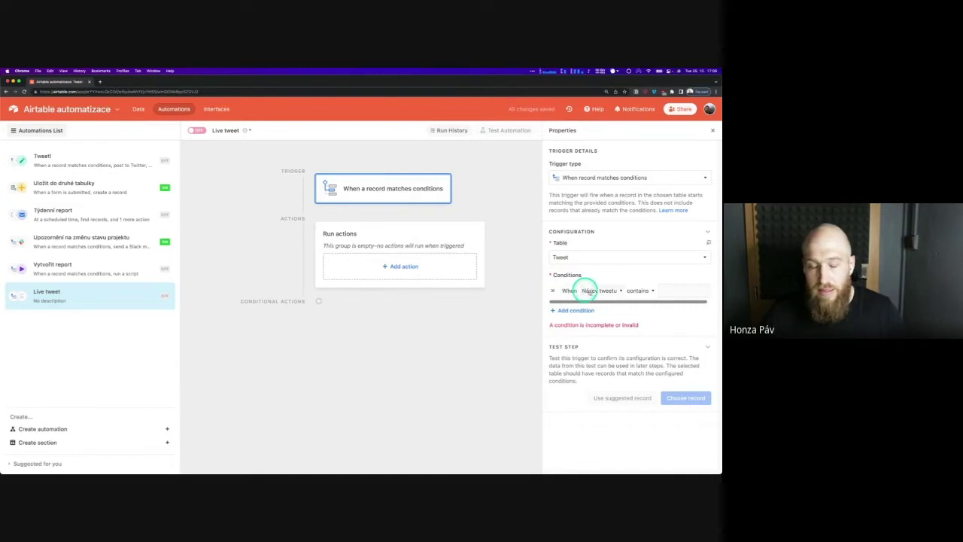
click(594, 290)
click(598, 332)
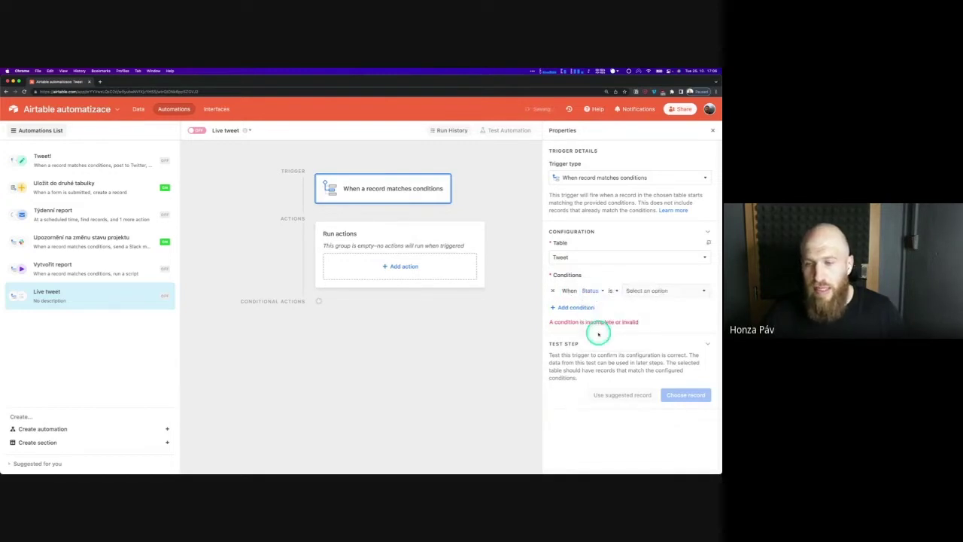
click(642, 291)
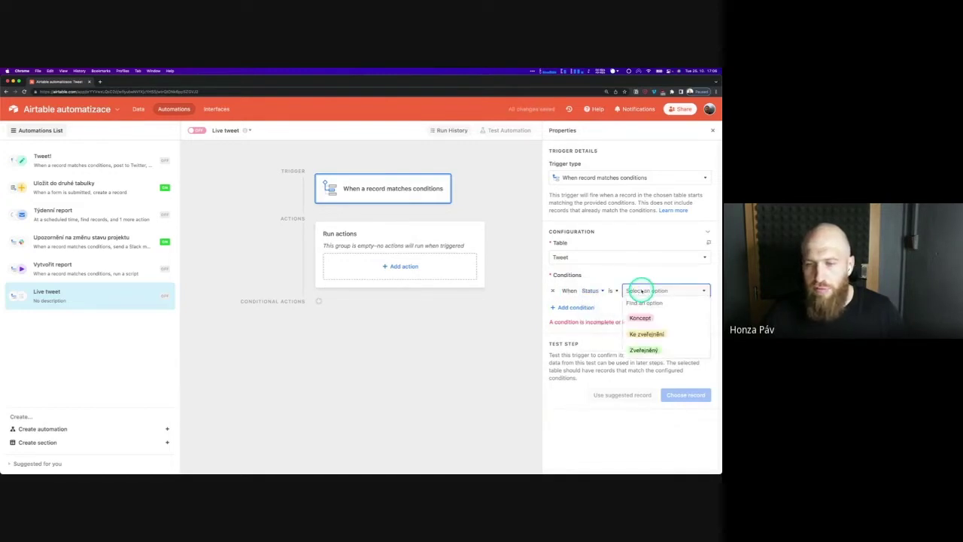
click(644, 333)
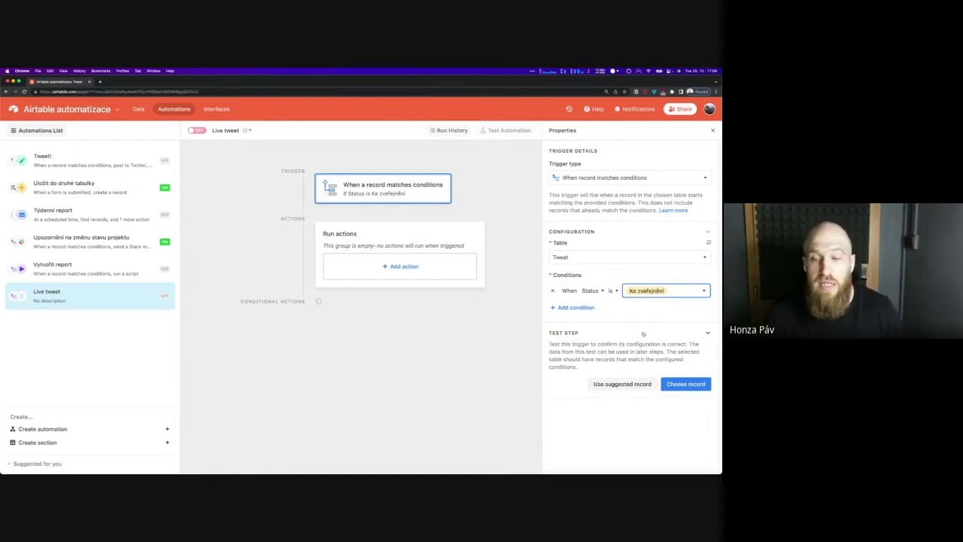
click(641, 316)
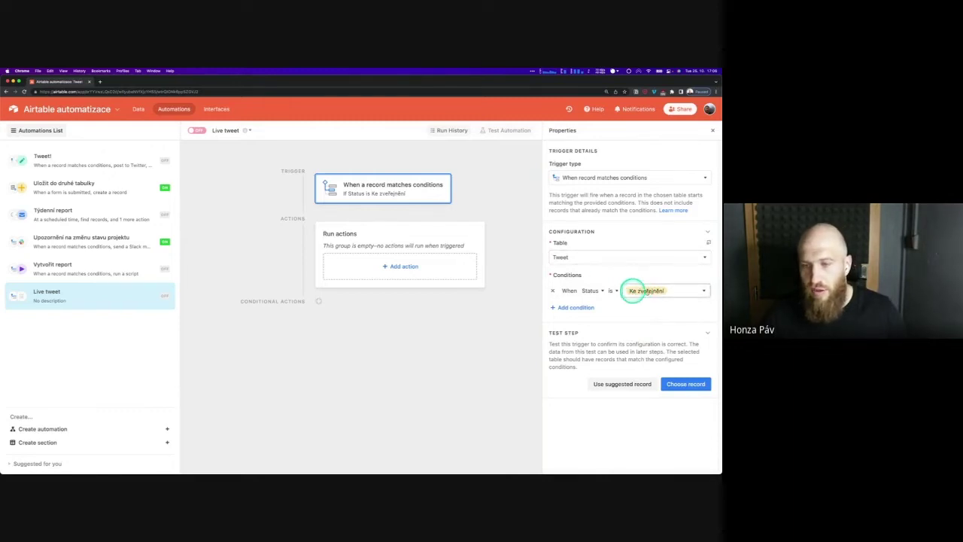
Add a Twitter Post tweet action using the connected Twitter account
click(399, 269)
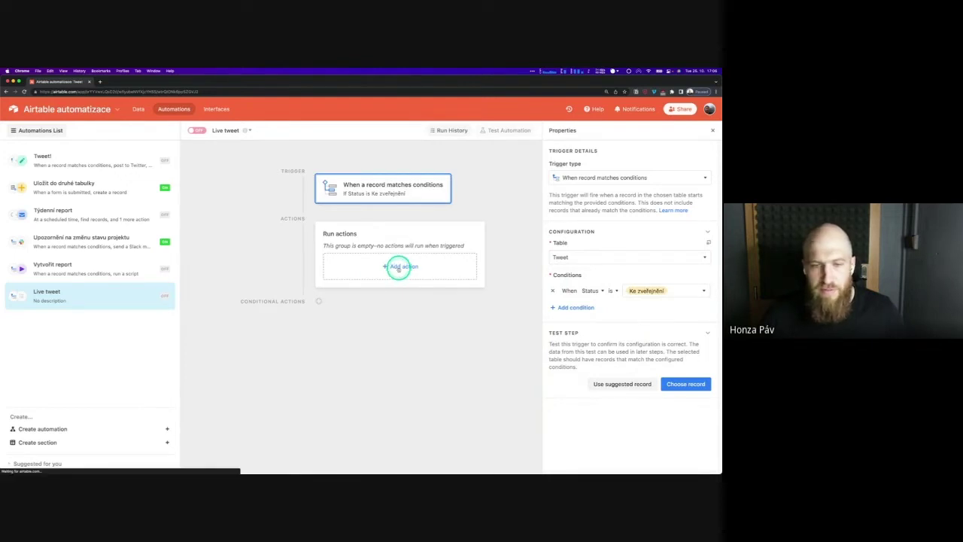
mouse_move(394, 386)
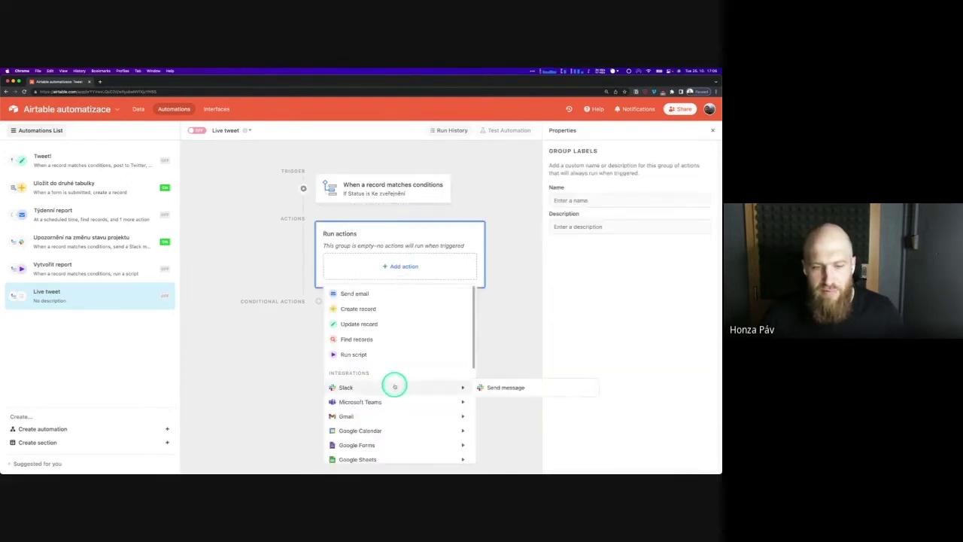
scroll(397, 384, down, 2)
scroll(399, 381, down, 2)
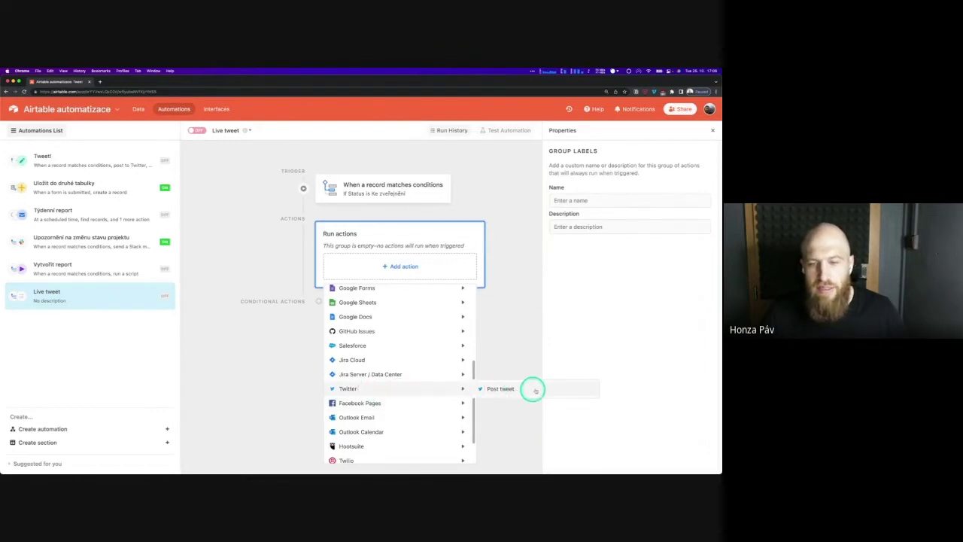
click(510, 388)
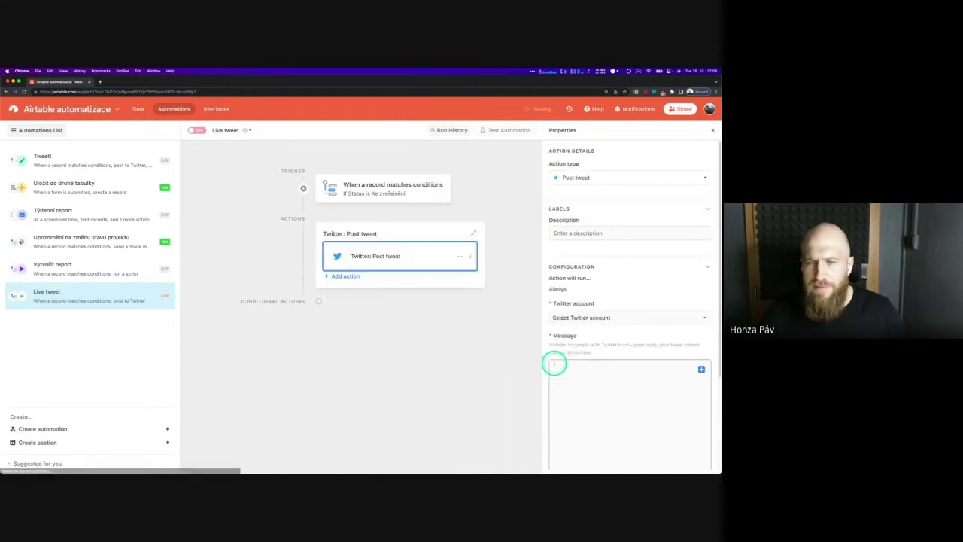
scroll(617, 308, down, 1)
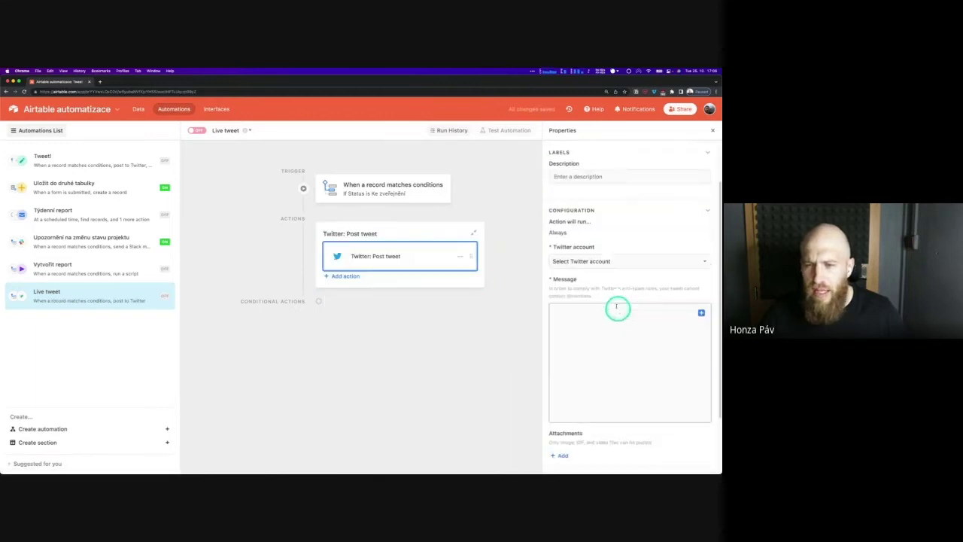
click(611, 261)
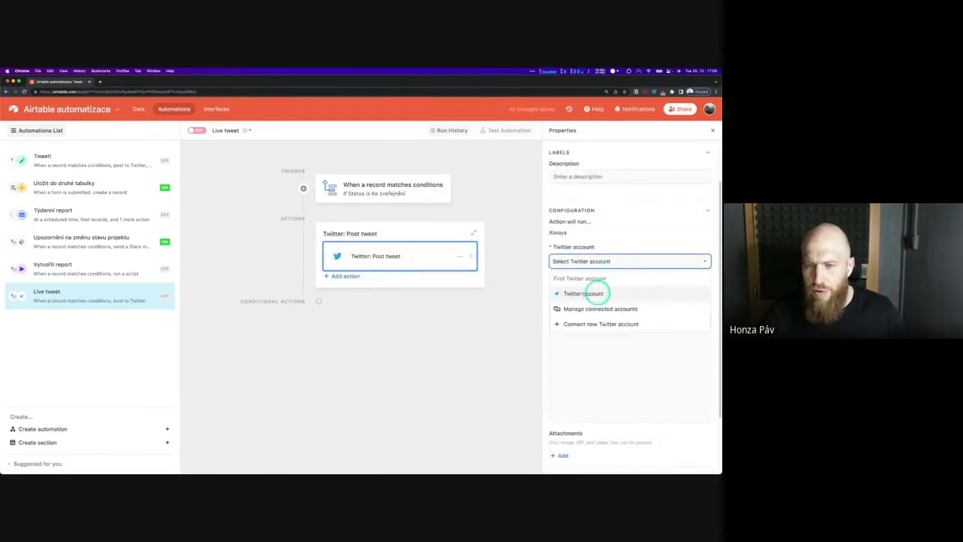
click(603, 293)
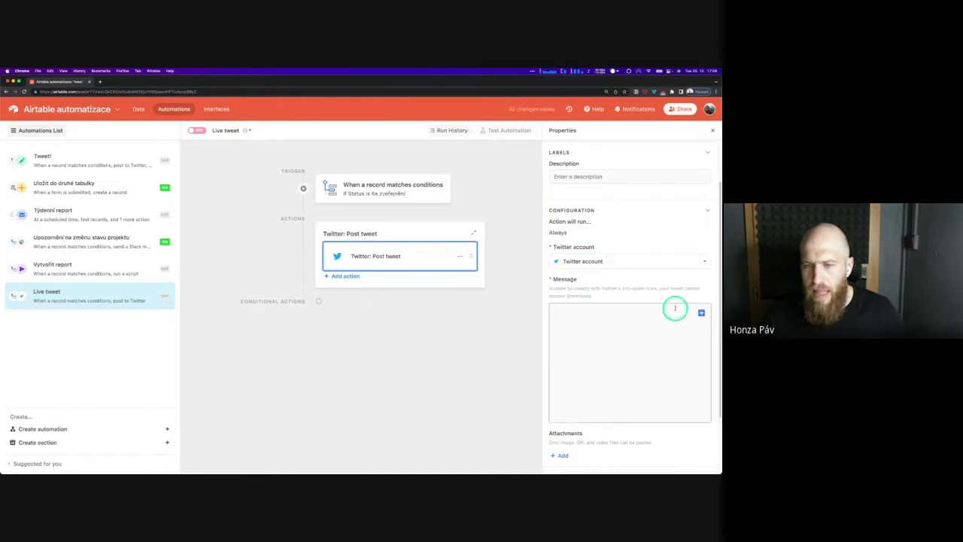
Insert the record's Obsah field as the tweet message
scroll(632, 282, down, 2)
click(632, 282)
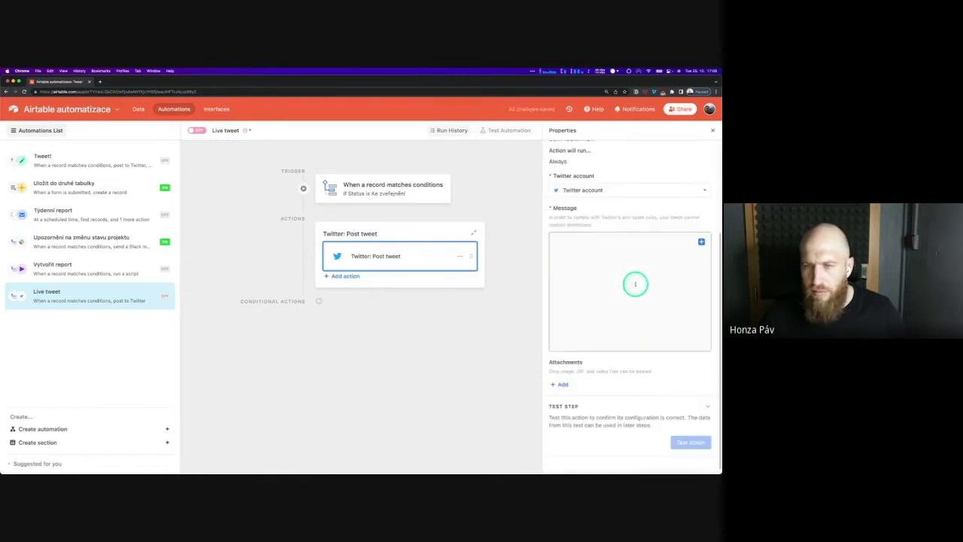
click(702, 242)
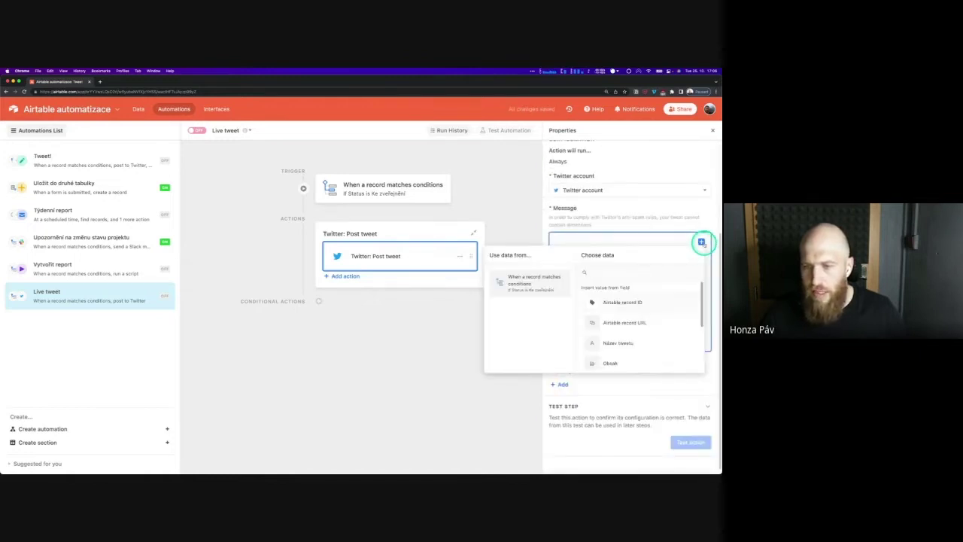
click(702, 242)
click(702, 243)
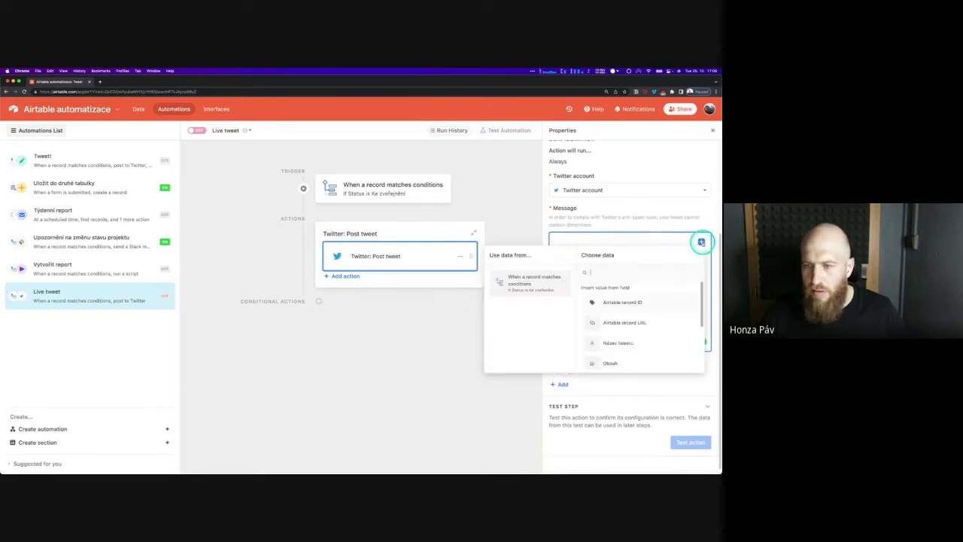
scroll(638, 344, down, 1)
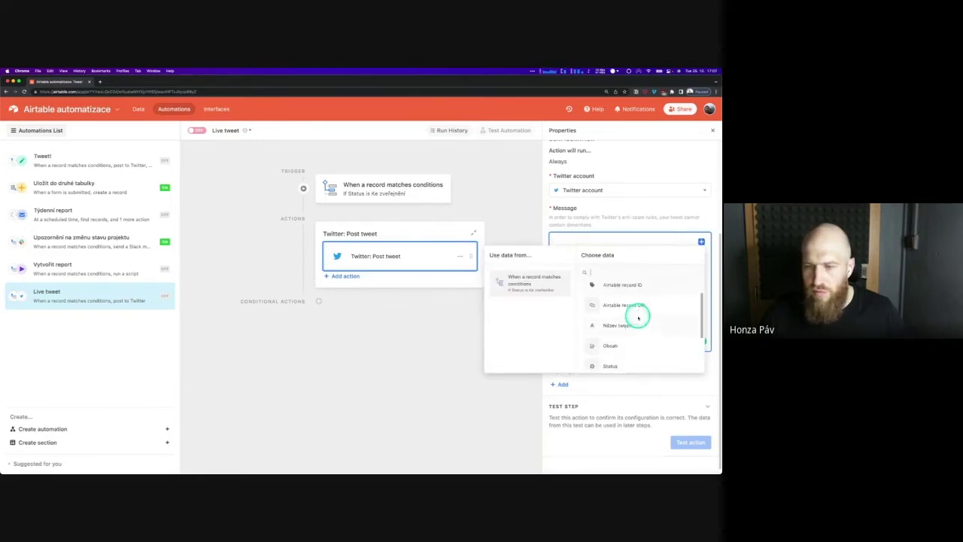
scroll(636, 335, down, 3)
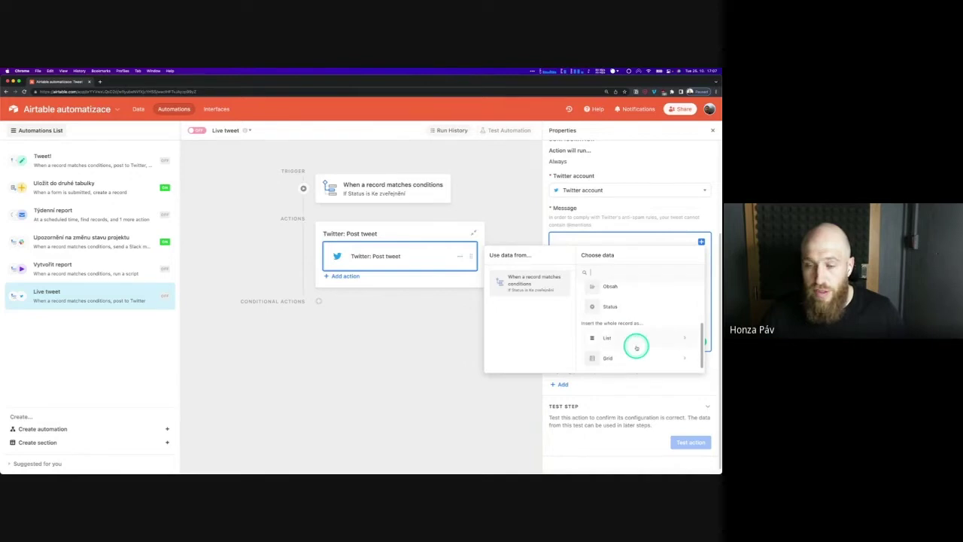
scroll(635, 332, up, 1)
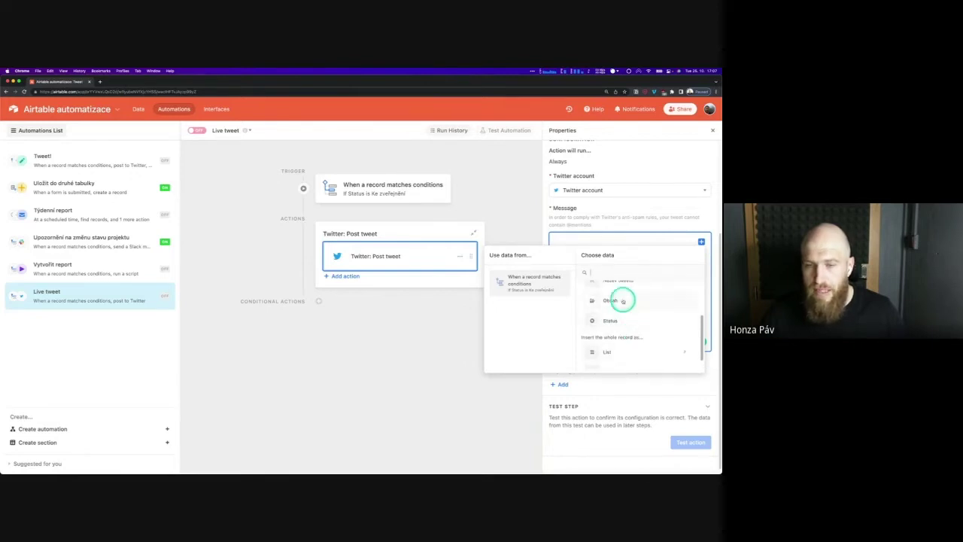
click(624, 300)
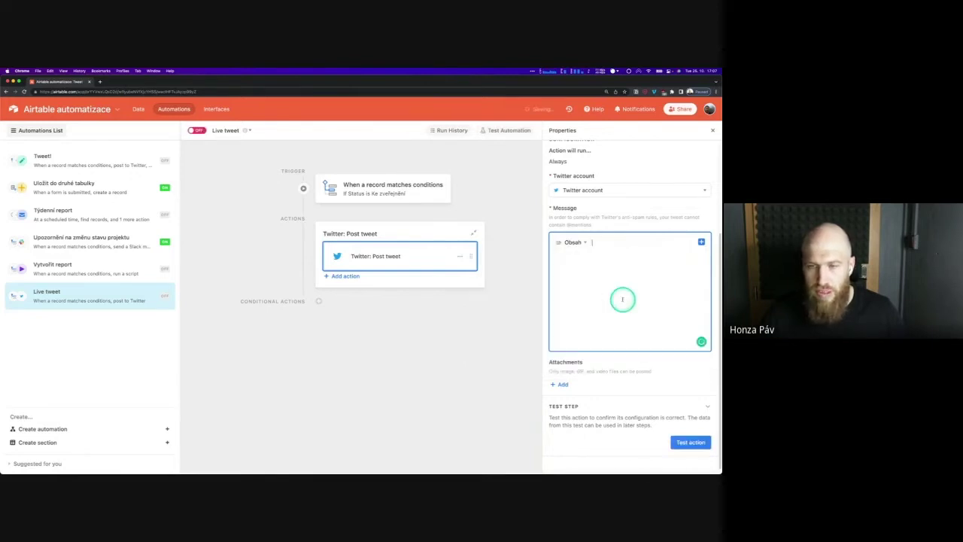
click(661, 365)
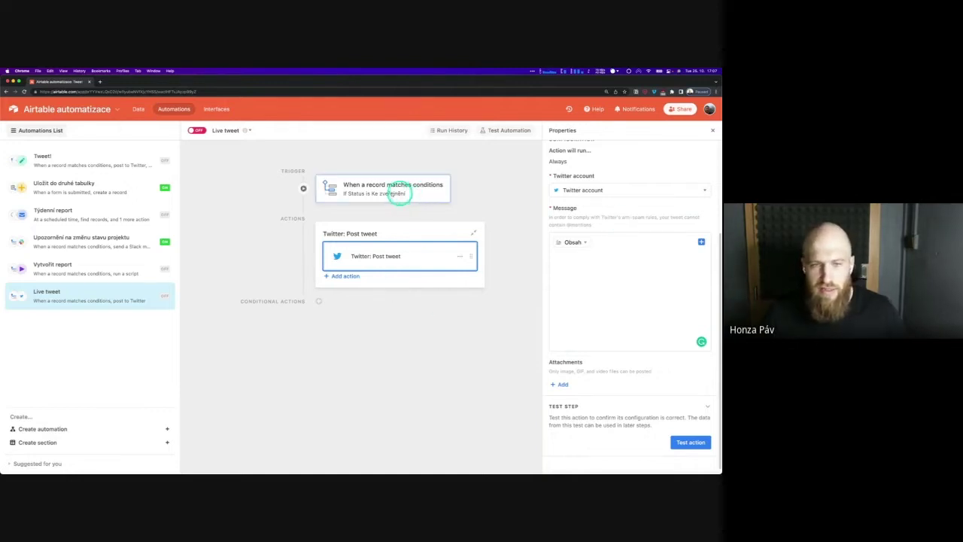
click(352, 276)
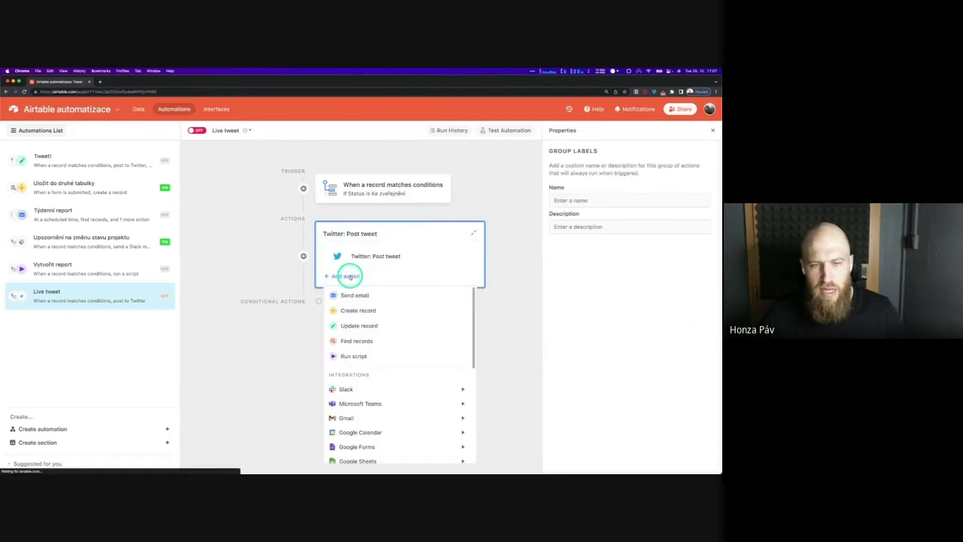
Add an Update record action on the Tweet table using the triggering Airtable record ID
click(381, 324)
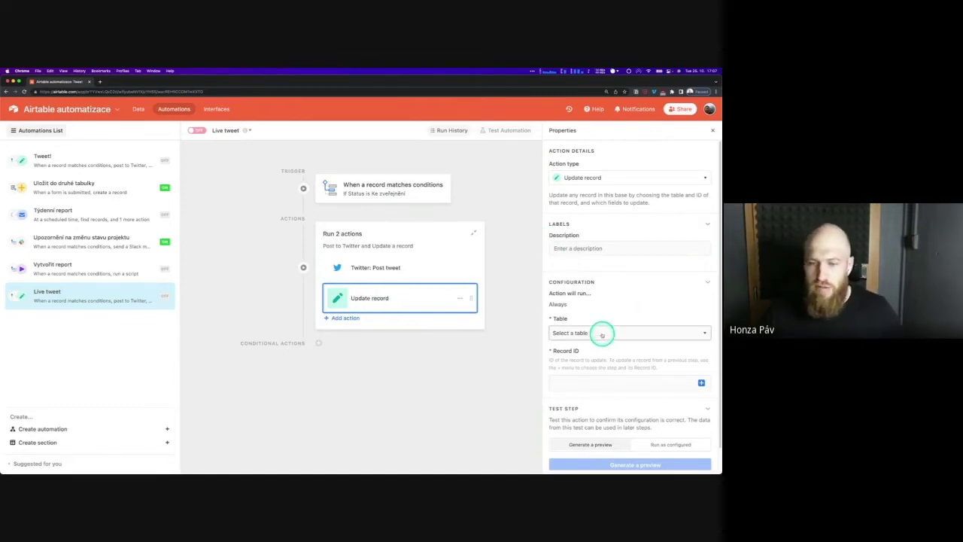
scroll(603, 319, down, 1)
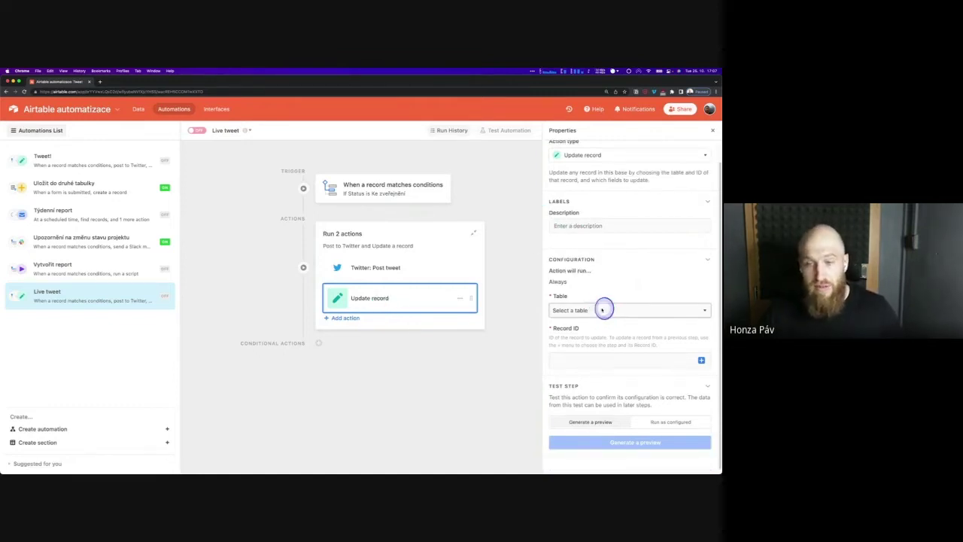
click(602, 310)
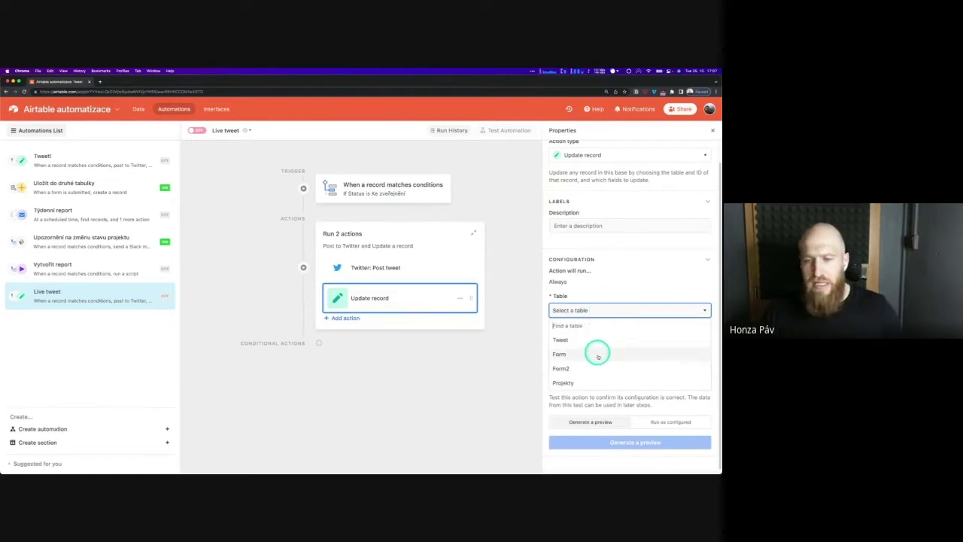
click(592, 344)
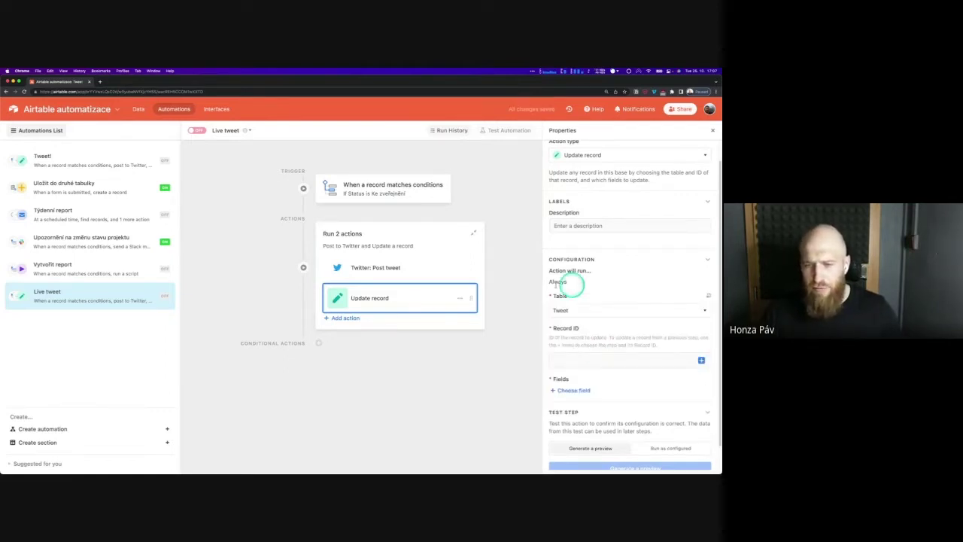
scroll(621, 294, down, 1)
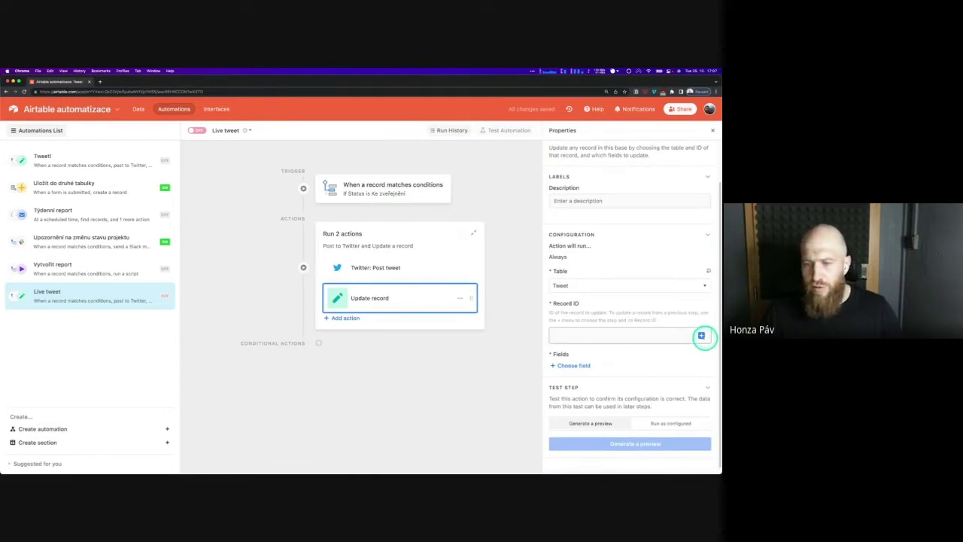
click(700, 336)
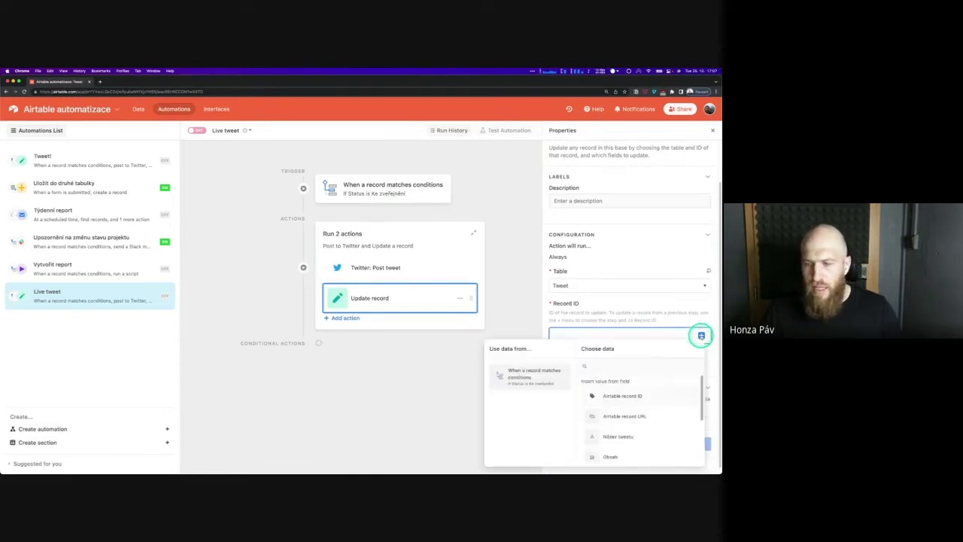
click(638, 396)
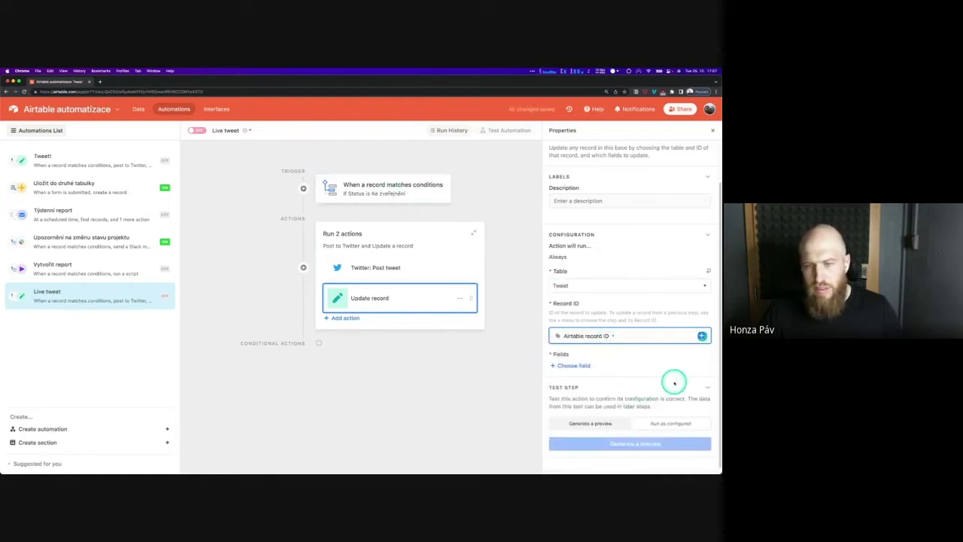
Set the updated Status field to Zveřejněný and switch the Live tweet automation on
click(576, 365)
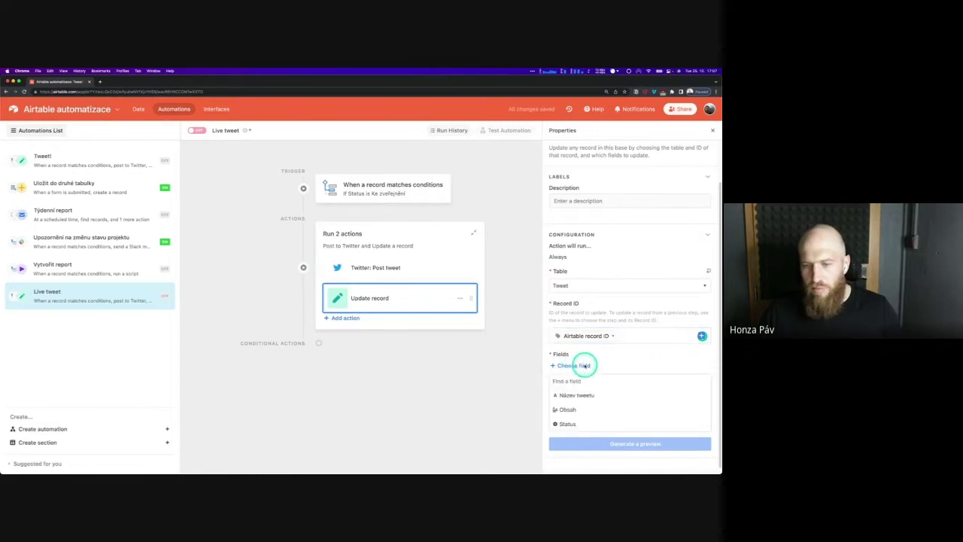
click(585, 423)
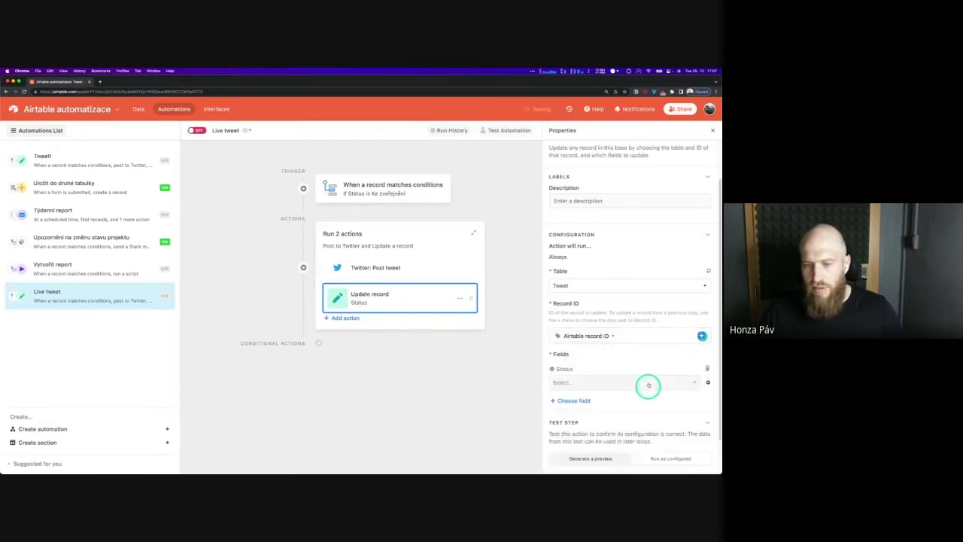
click(647, 383)
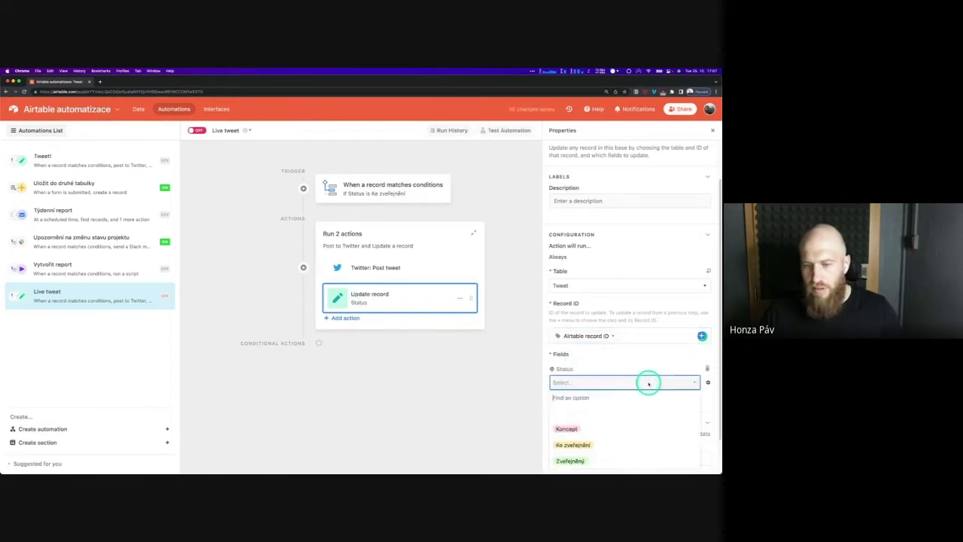
click(604, 461)
scroll(653, 427, down, 1)
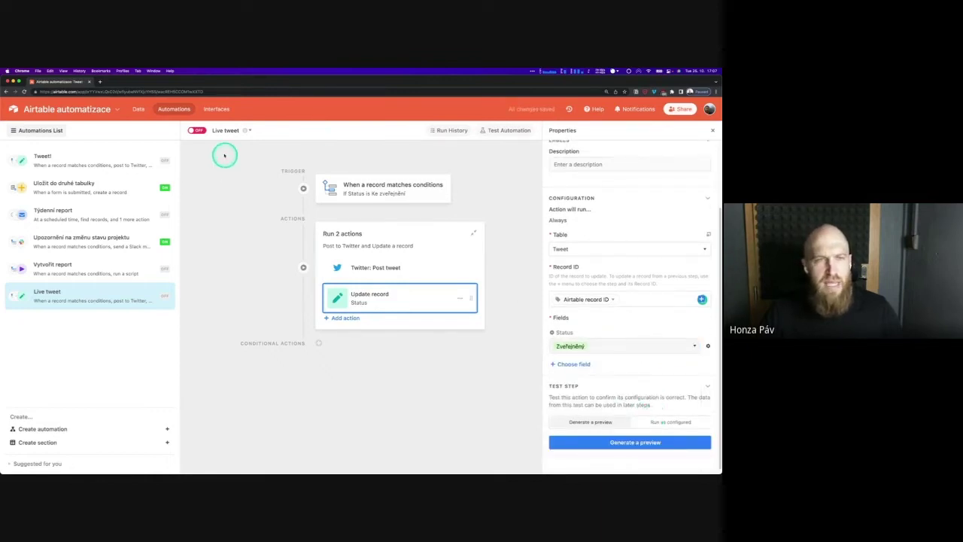
click(197, 130)
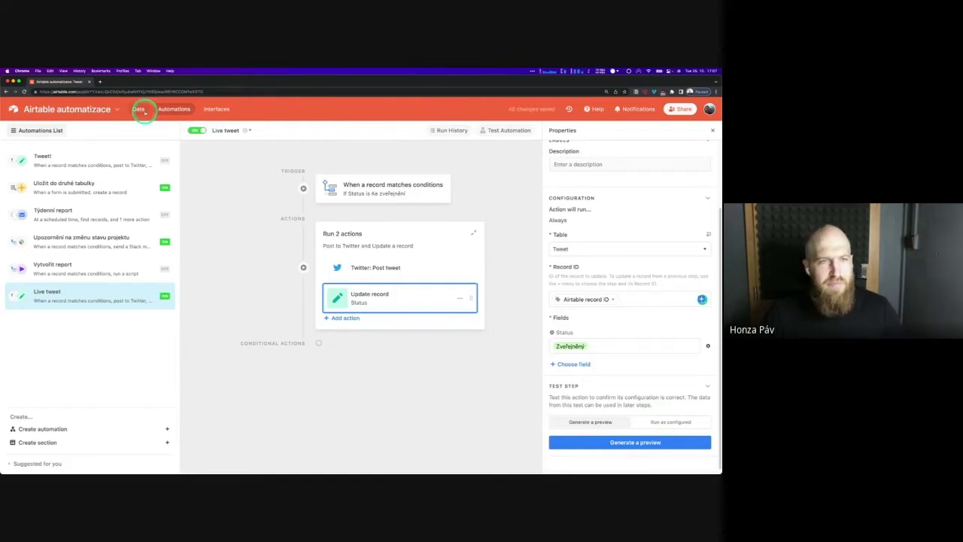
In the Tweet table, change the Zpráva z webináře record's Status to Ke zveřejnění
click(140, 109)
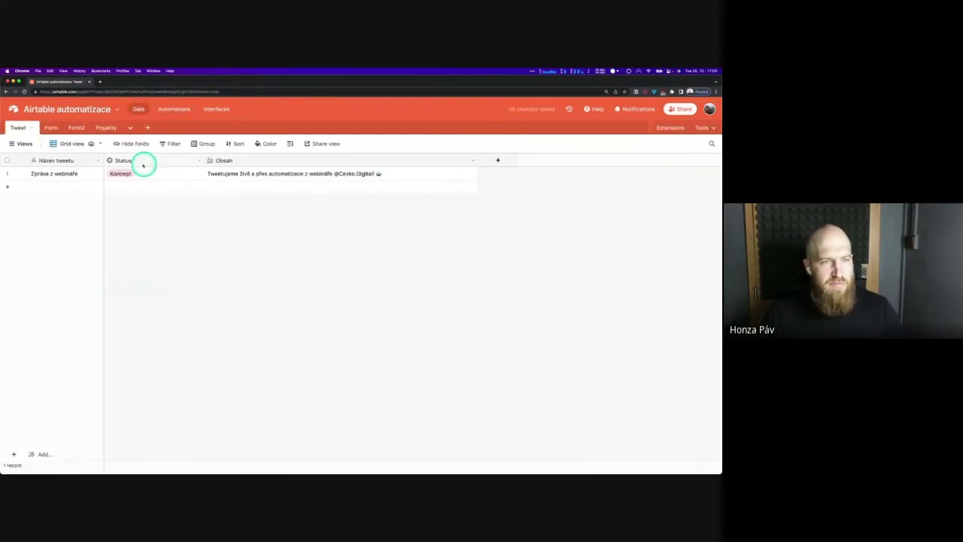
click(146, 175)
click(147, 175)
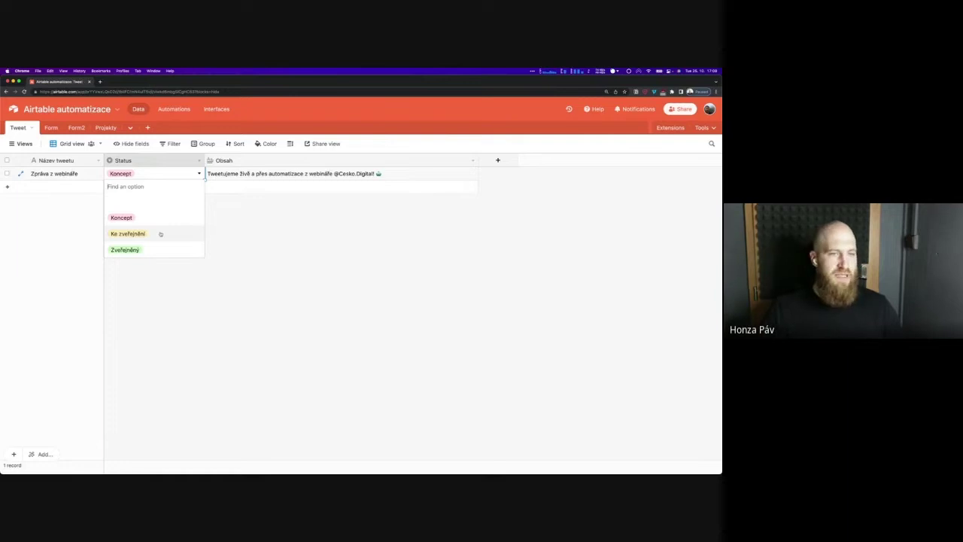
click(159, 232)
click(202, 222)
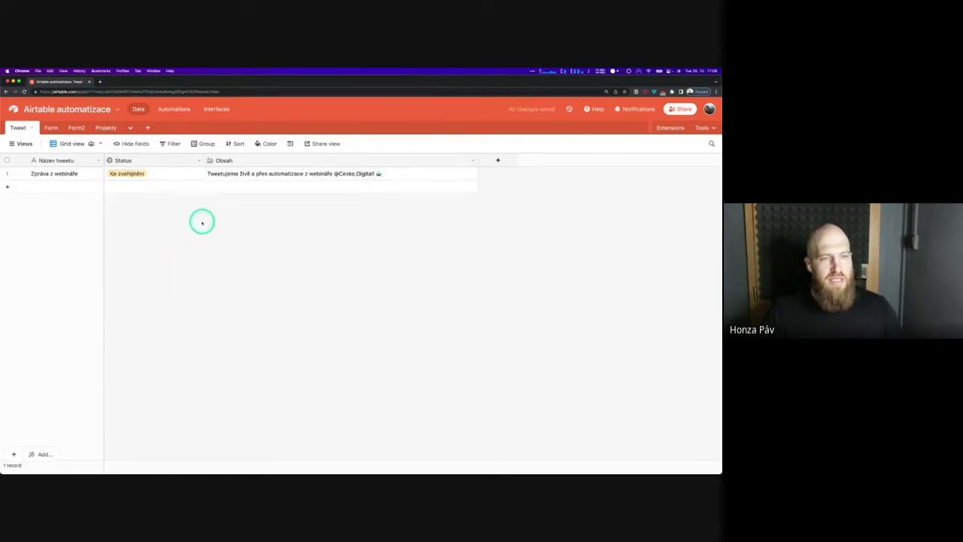
Open Twitter in a new tab, view the profile's tweets, and return to Airtable
click(101, 83)
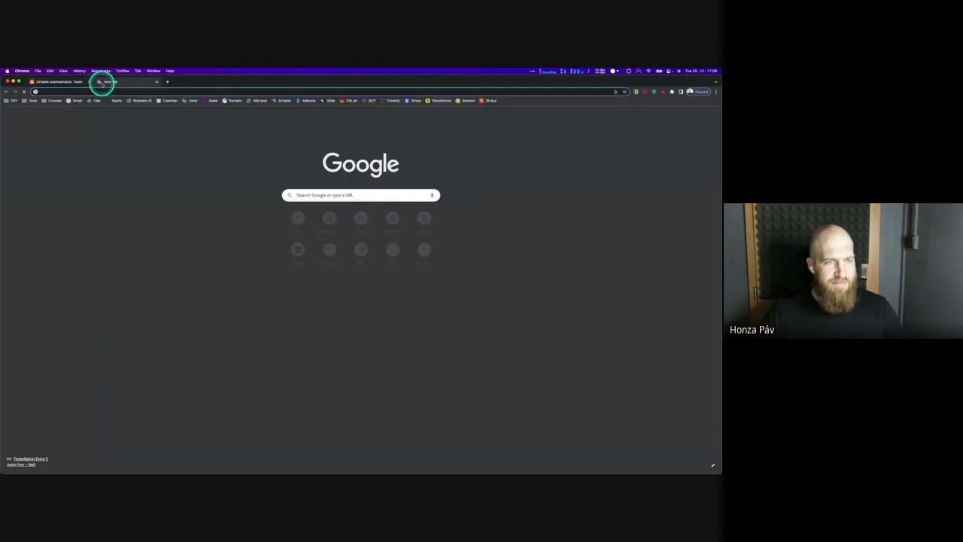
text(twitter)
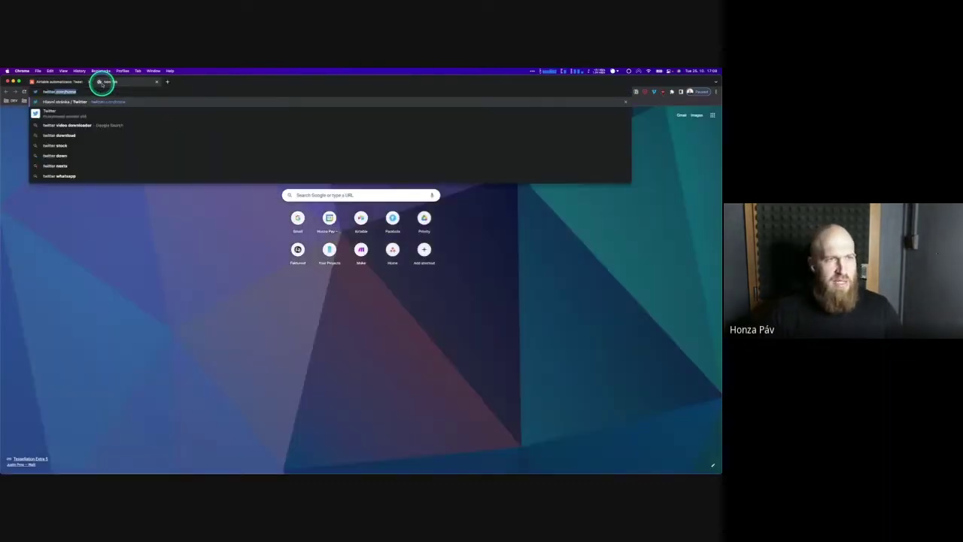
key(Return)
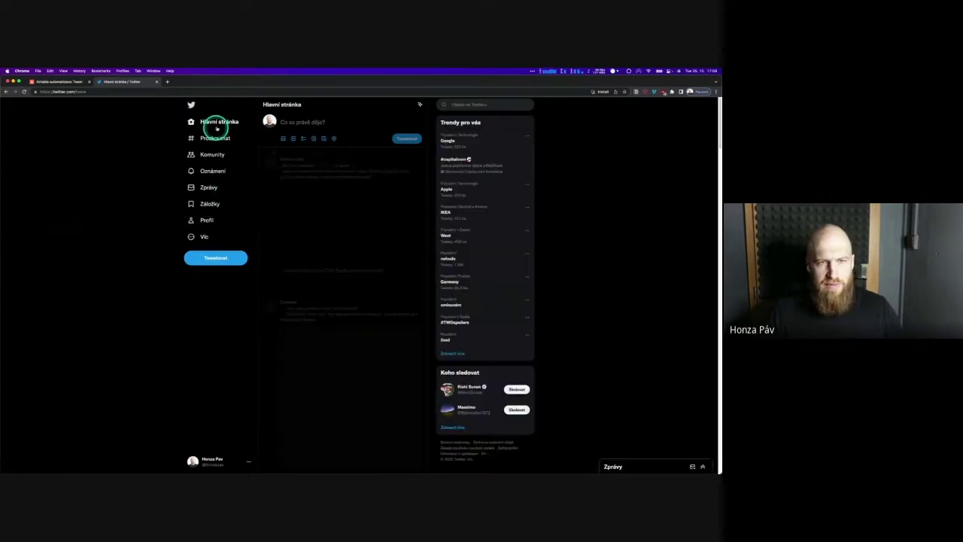
click(210, 222)
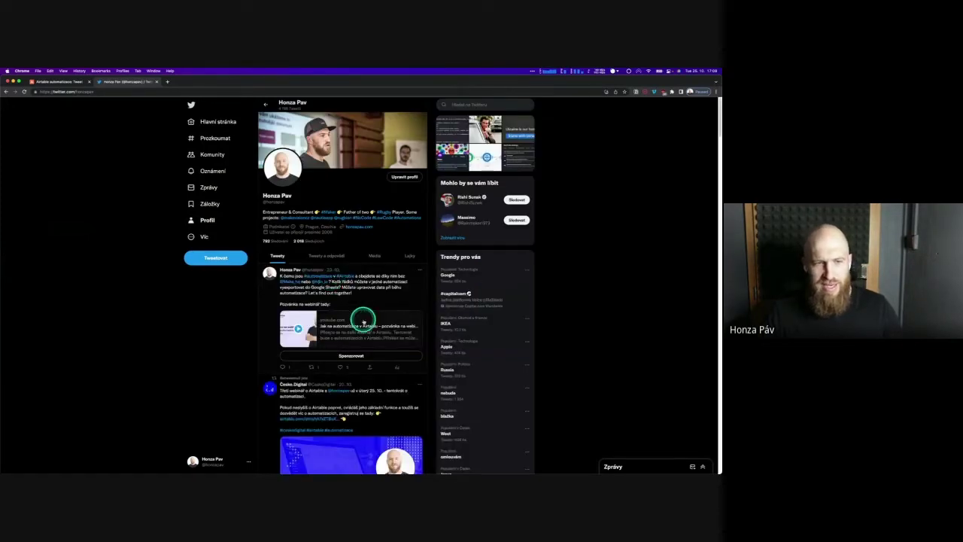
click(63, 82)
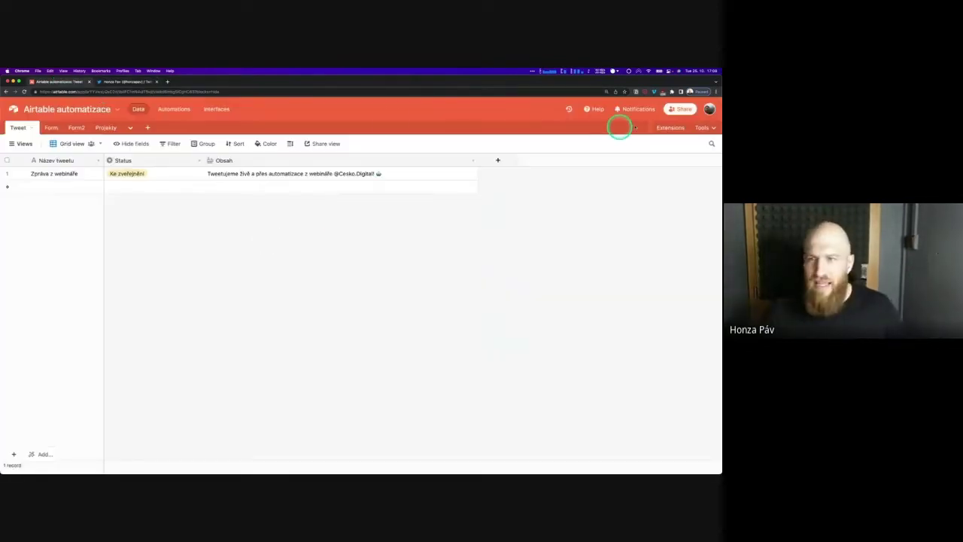
Inspect the Live tweet run history's failed tweet message input, then return to the Tweet table
click(170, 109)
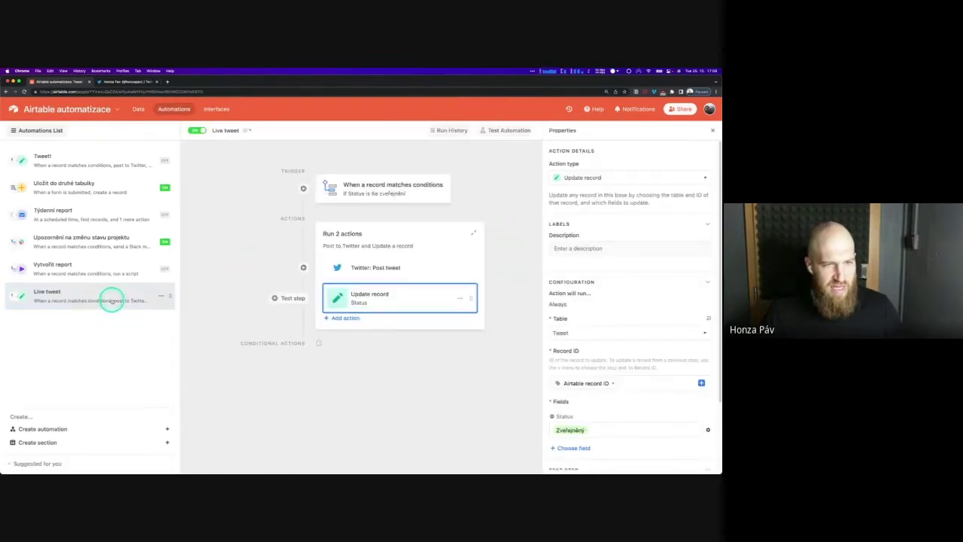
click(111, 300)
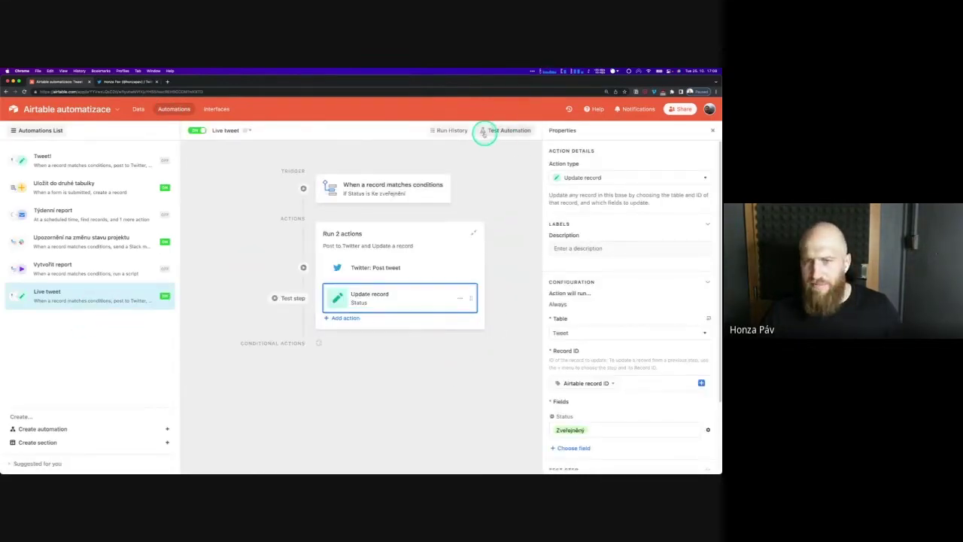
click(451, 131)
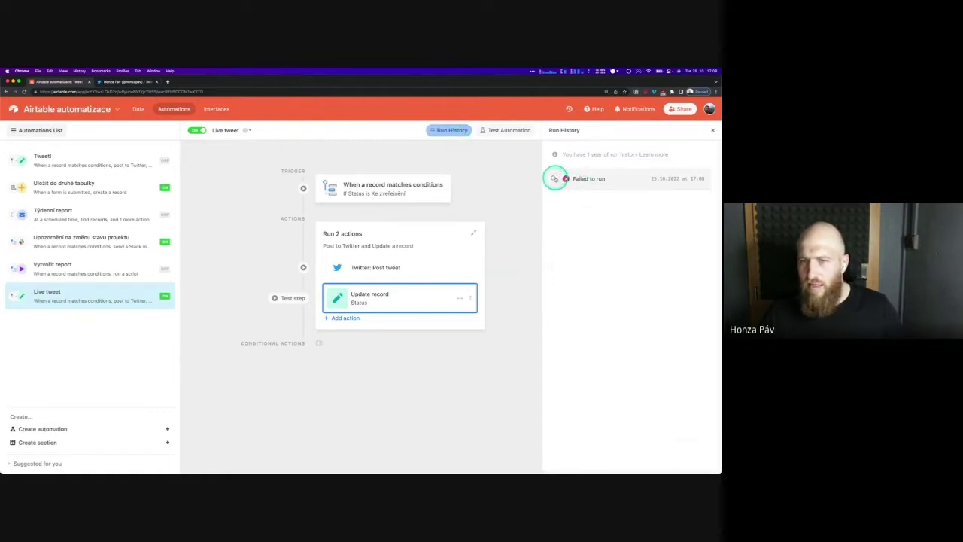
click(556, 178)
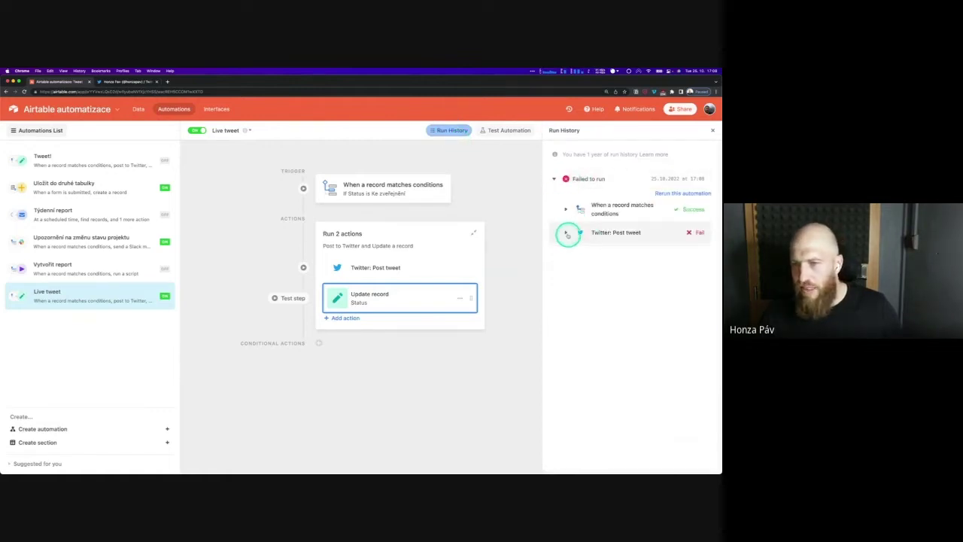
click(567, 232)
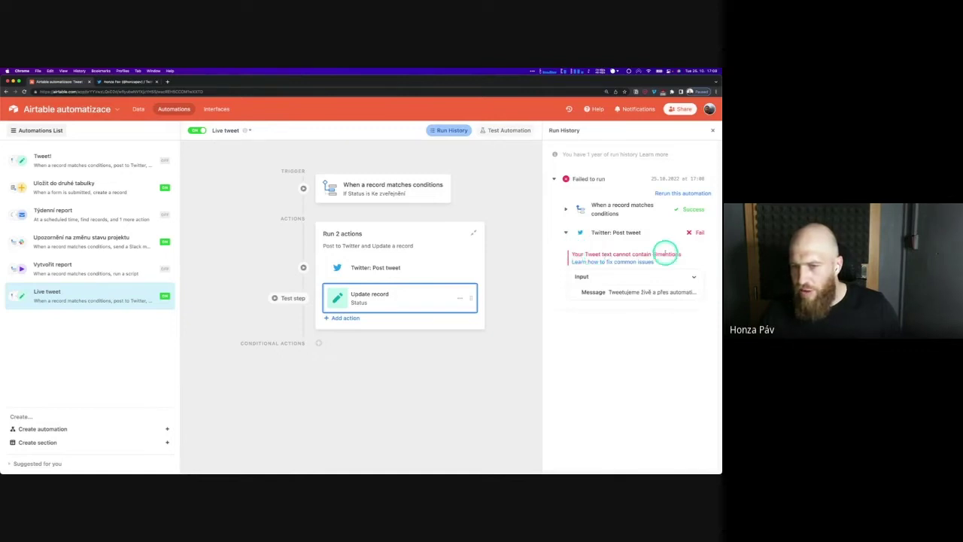
click(694, 278)
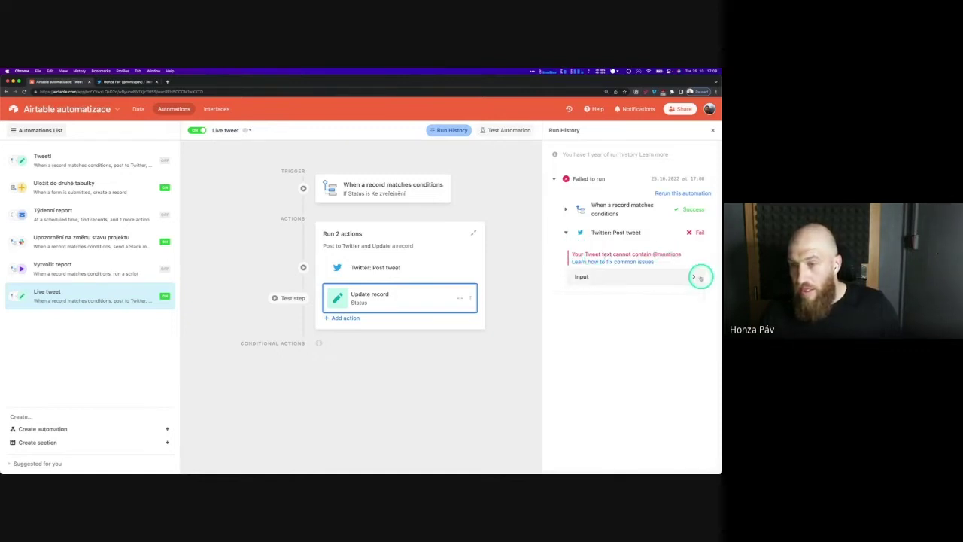
click(692, 276)
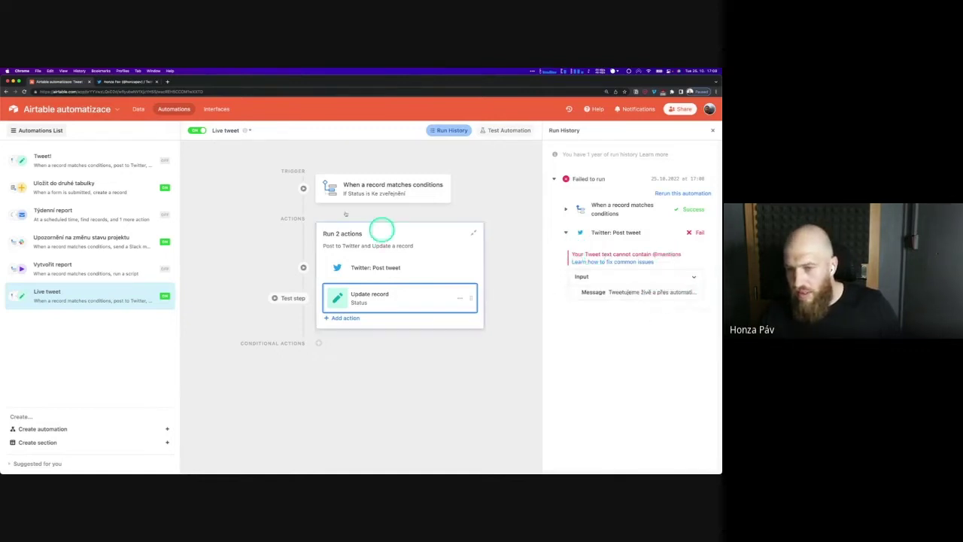
click(139, 109)
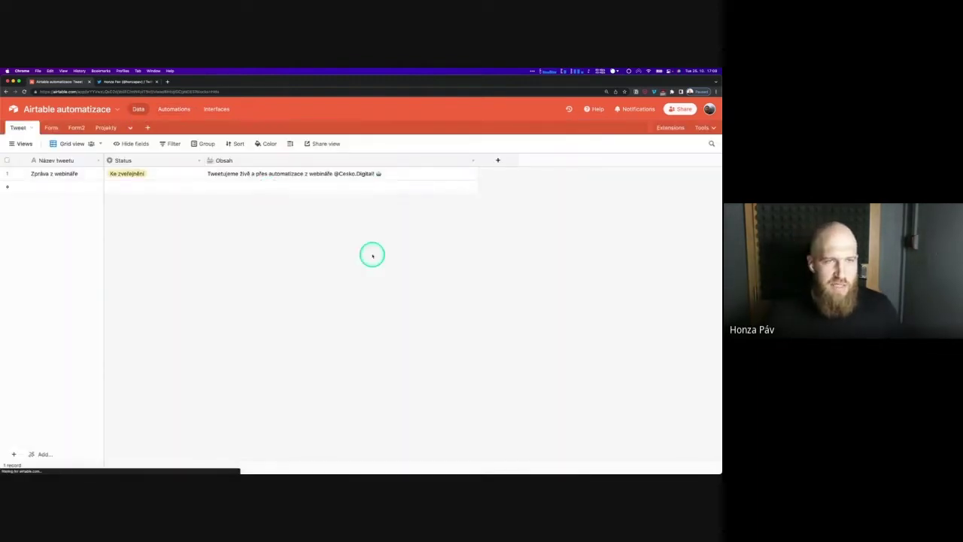
Edit the Obsah text to remove the @ mention before Česko.Digital
click(351, 170)
click(329, 174)
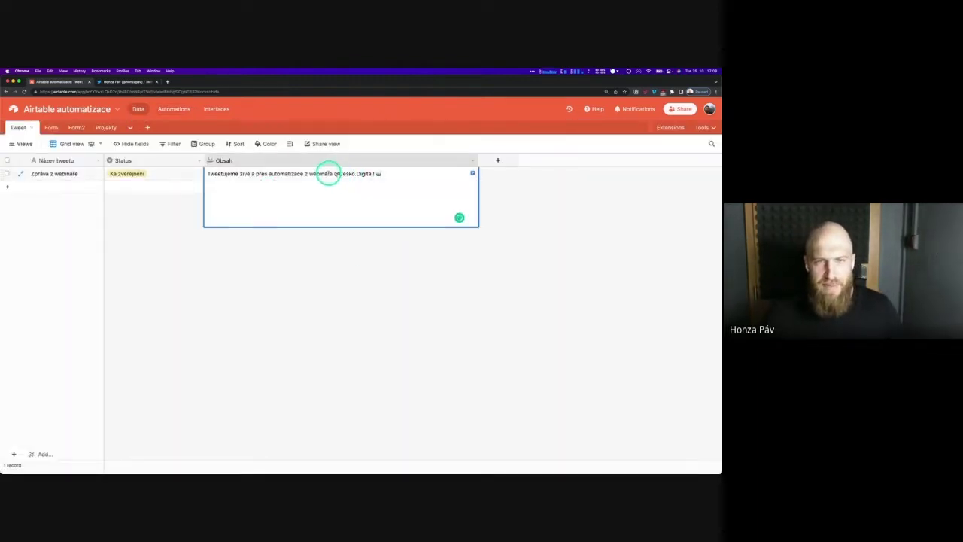
drag(329, 173, 374, 173)
click(373, 173)
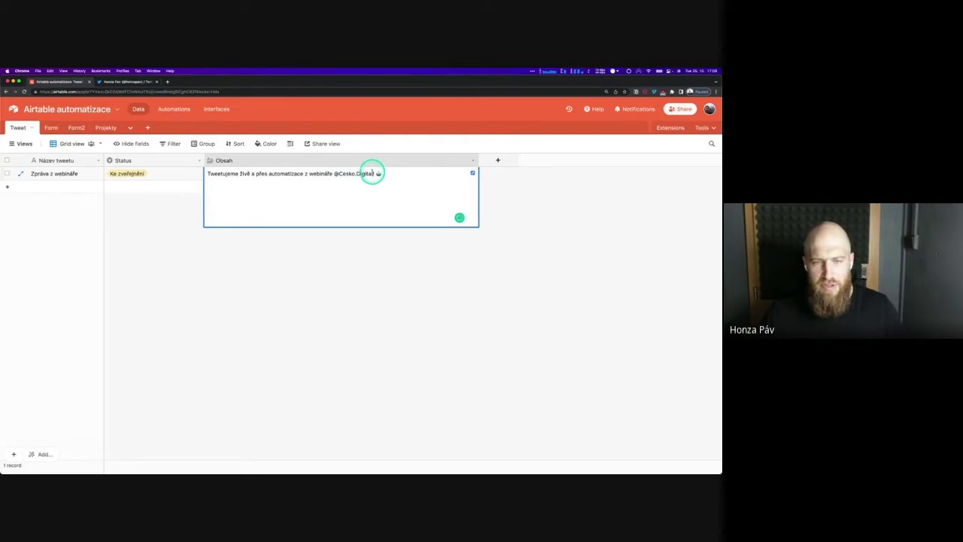
text(Če)
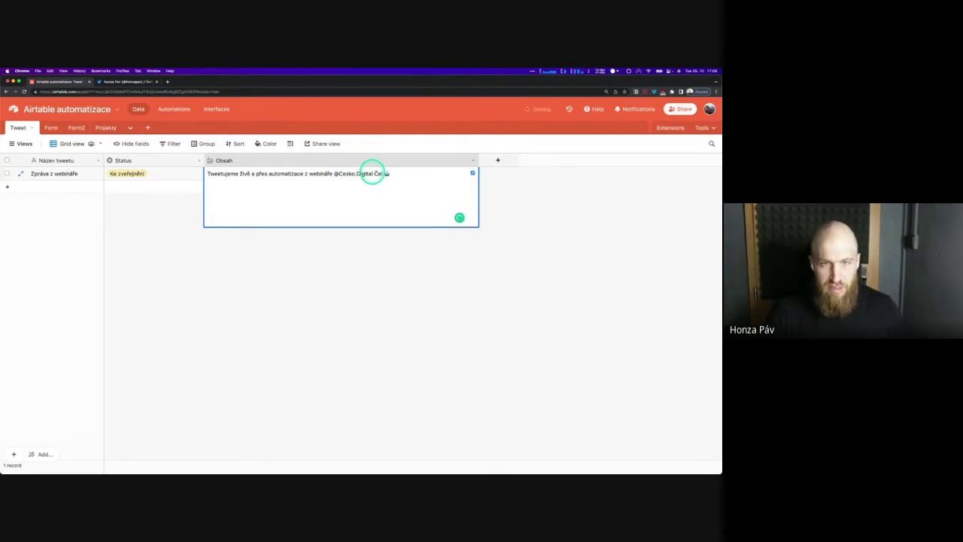
text(sko!)
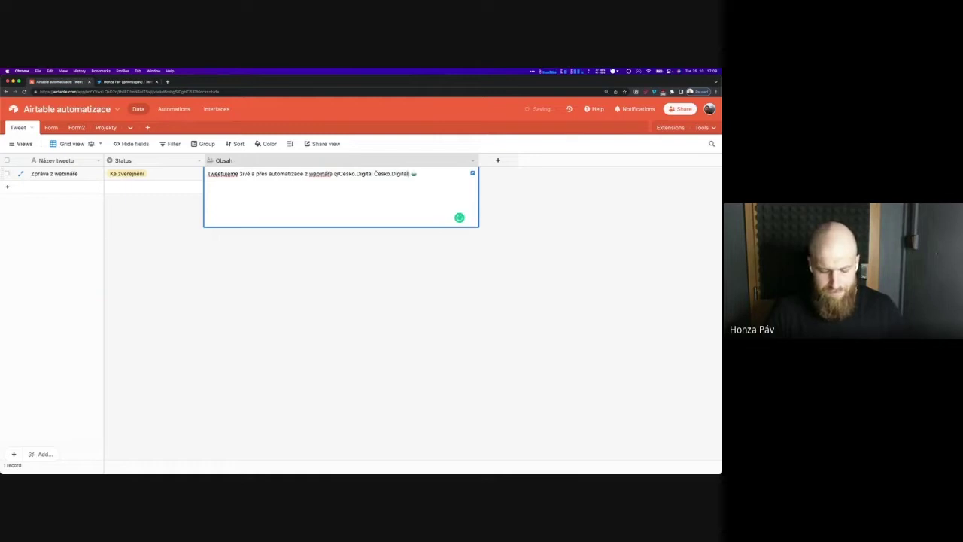
double_click(347, 173)
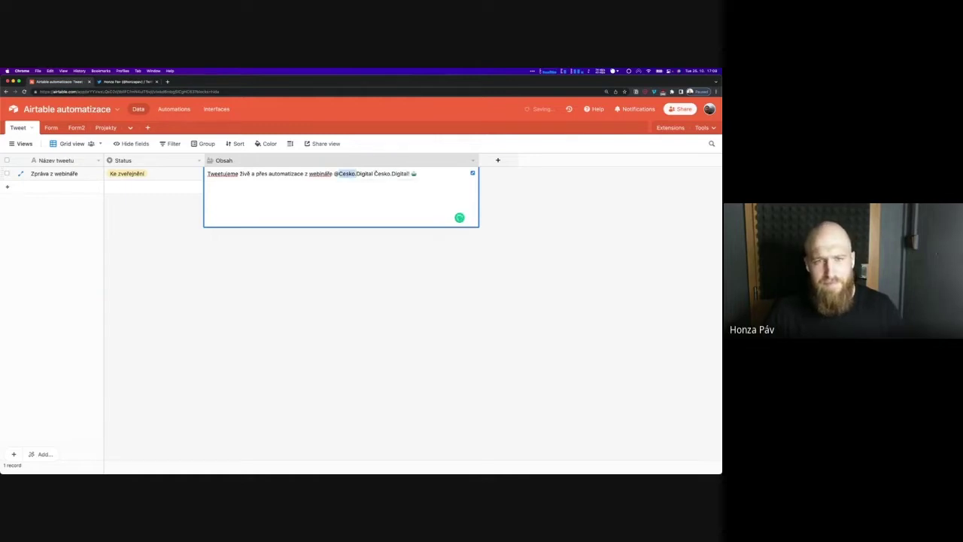
key(BackSpace)
key(Delete)
key(Delete)
key(Delete)
key(Delete)
key(Delete)
key(Delete)
key(Delete)
key(Delete)
key(Delete)
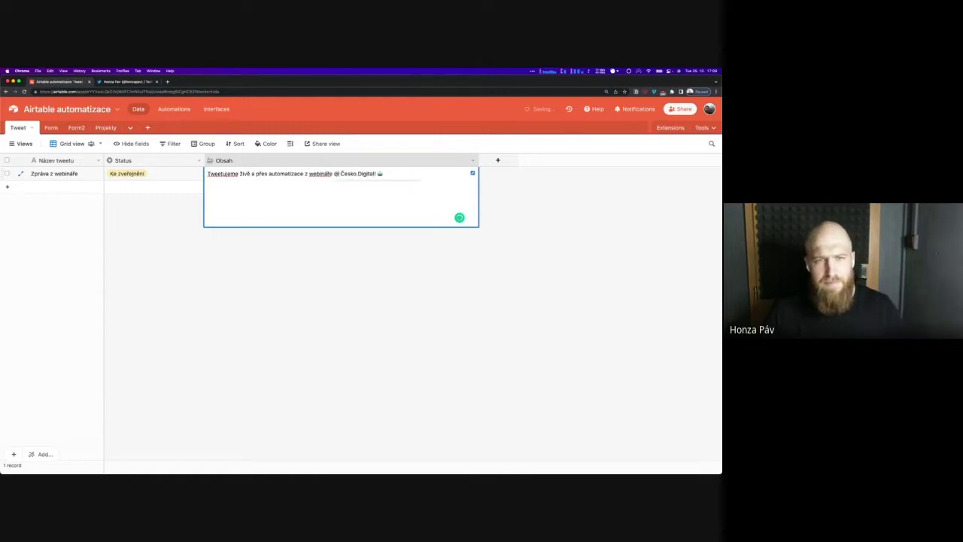
key(BackSpace)
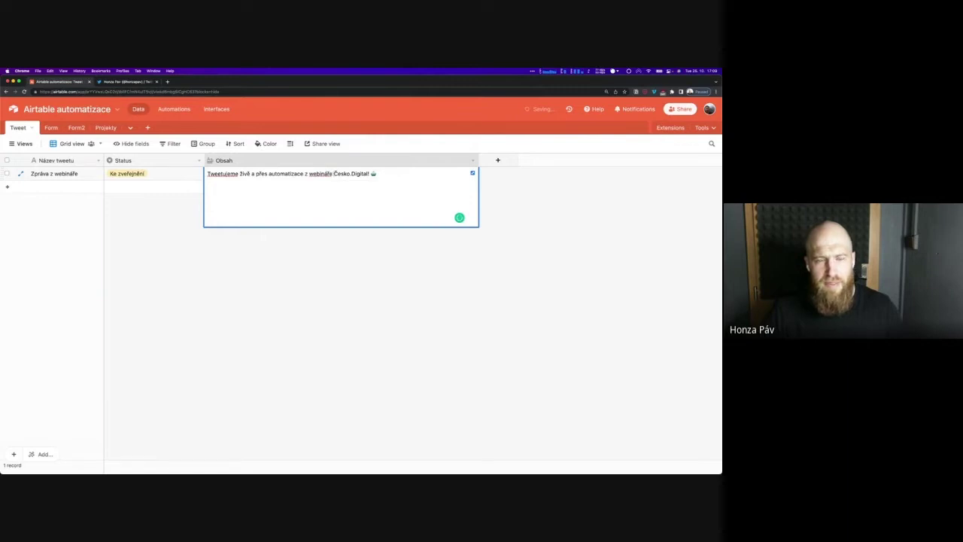
click(392, 257)
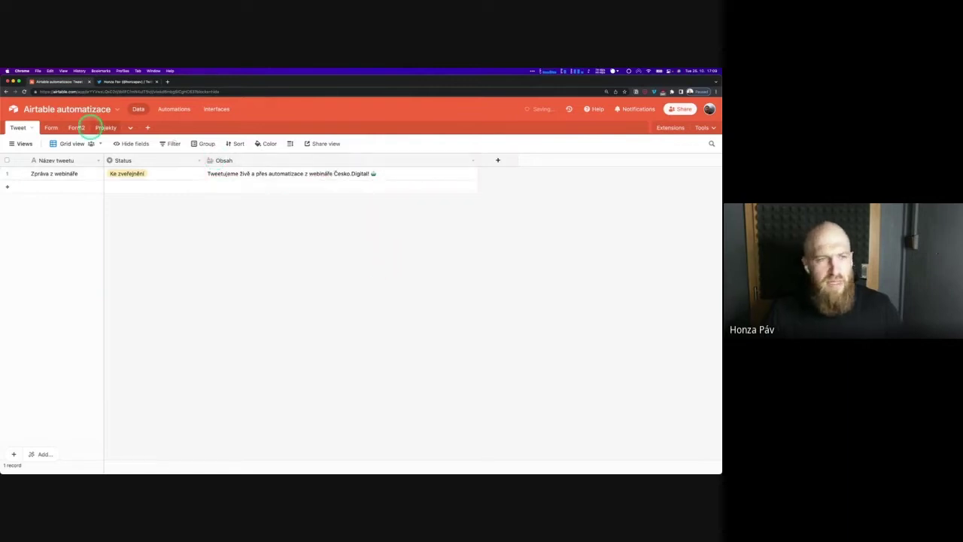
Set the tweet's Status to Zveřejněný and glance at the Twitter profile
click(140, 175)
click(155, 176)
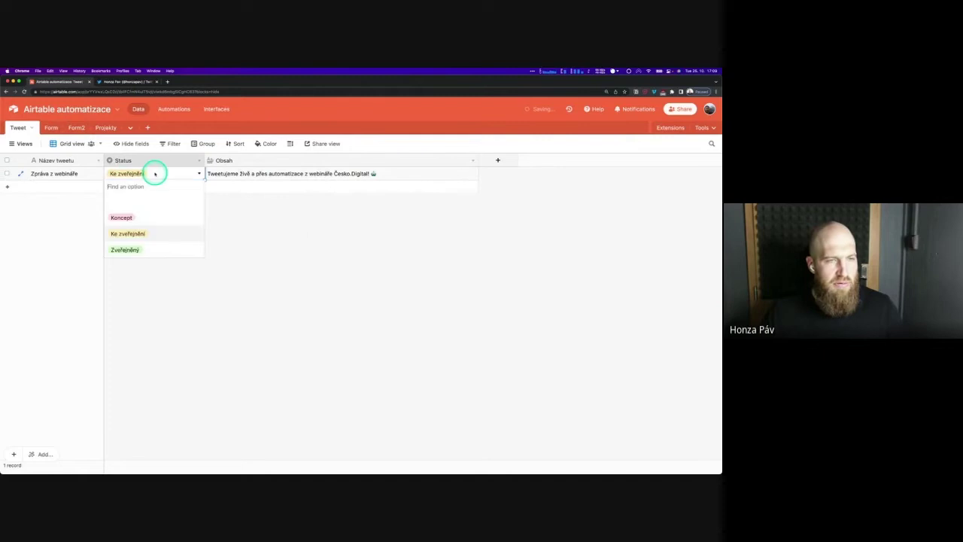
click(158, 251)
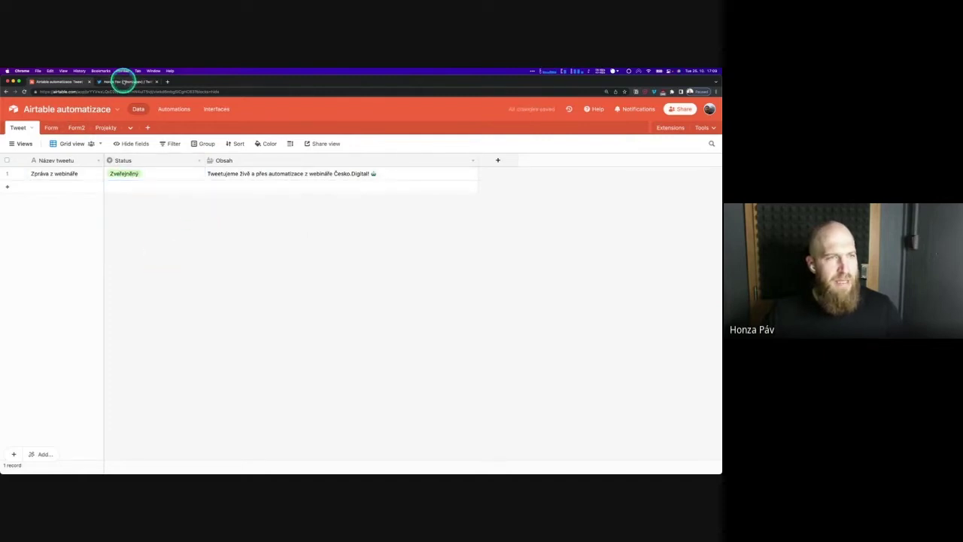
click(125, 81)
click(59, 81)
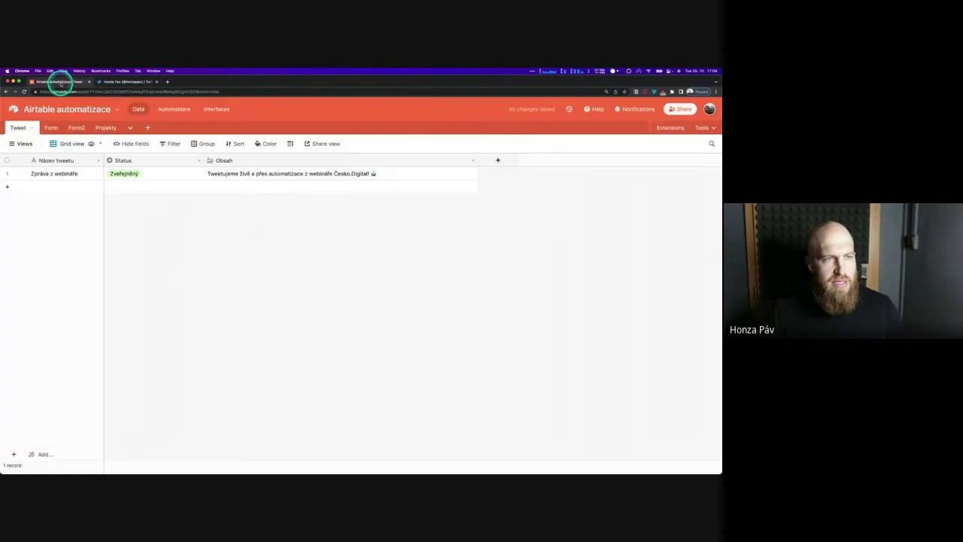
click(173, 109)
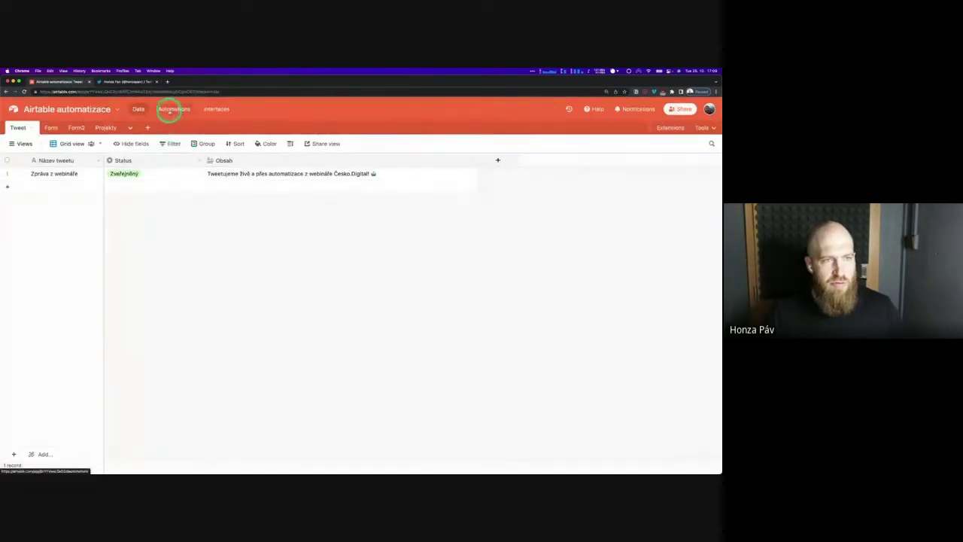
Review Live tweet's Update record step and run history, then return to the Tweet table
click(365, 302)
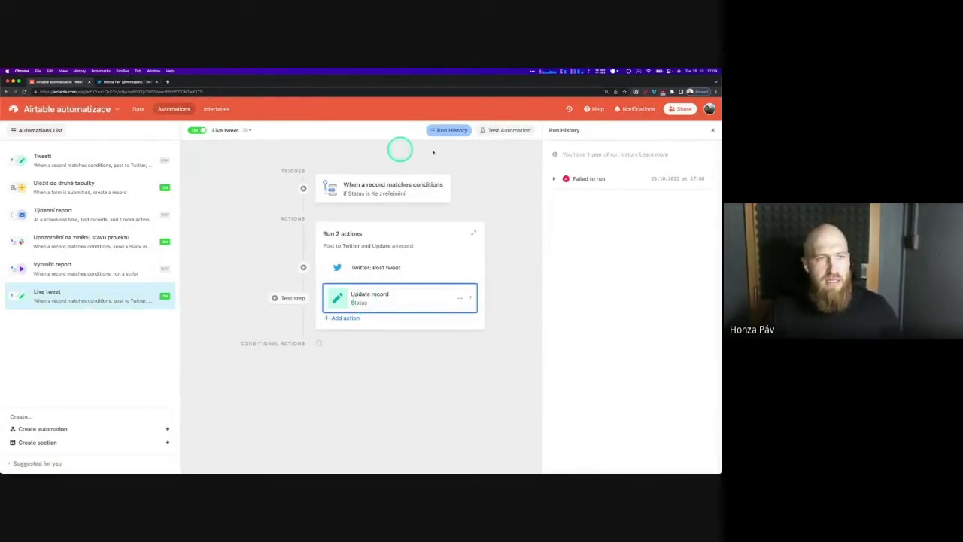
click(116, 272)
click(118, 292)
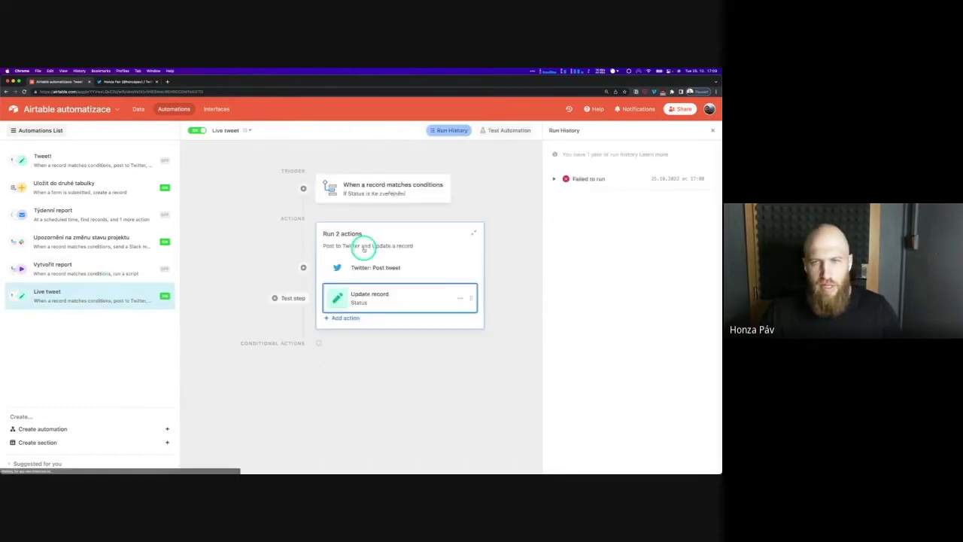
click(459, 131)
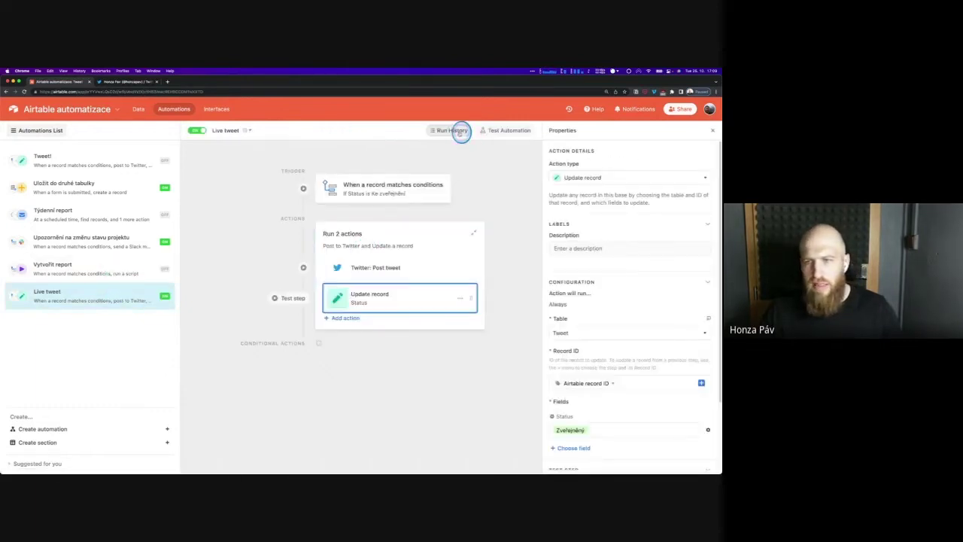
click(461, 131)
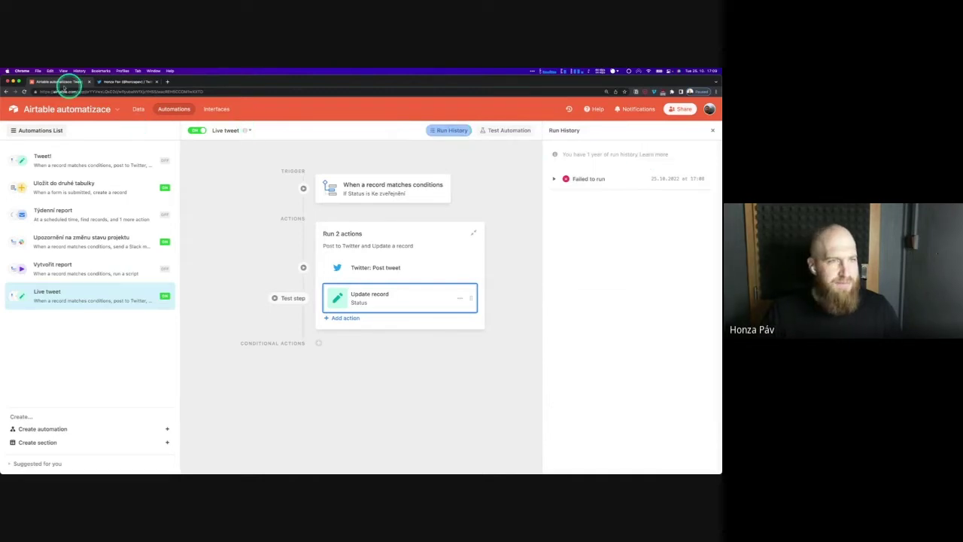
click(137, 110)
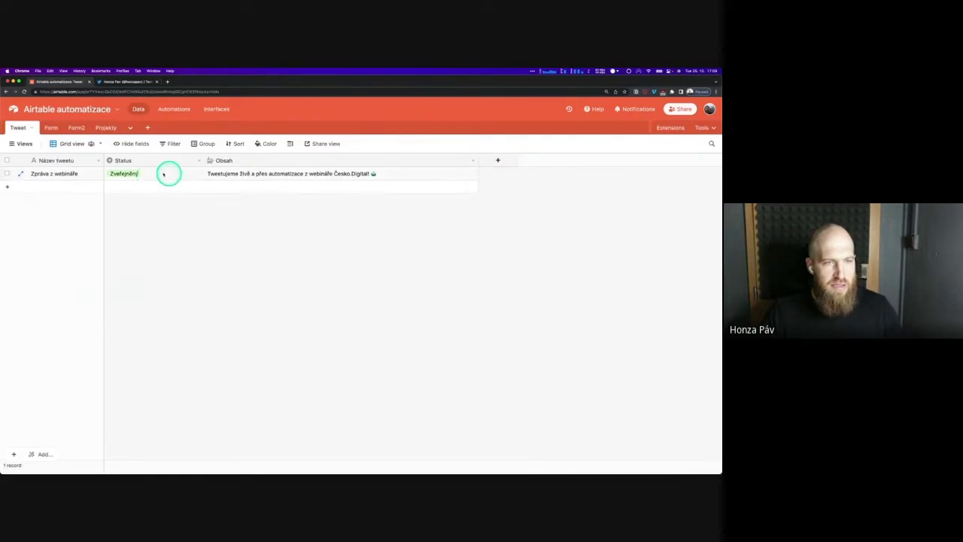
click(142, 81)
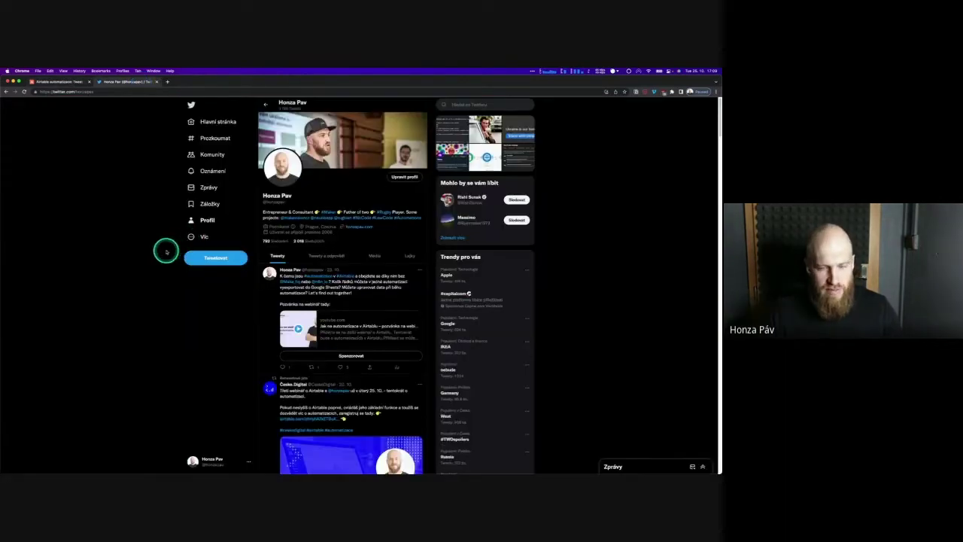
key(super+r)
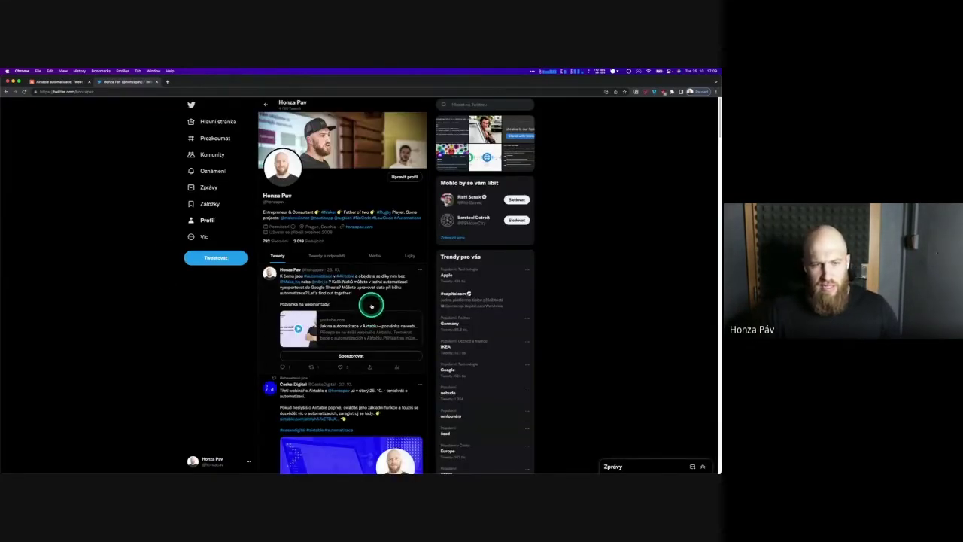
click(43, 85)
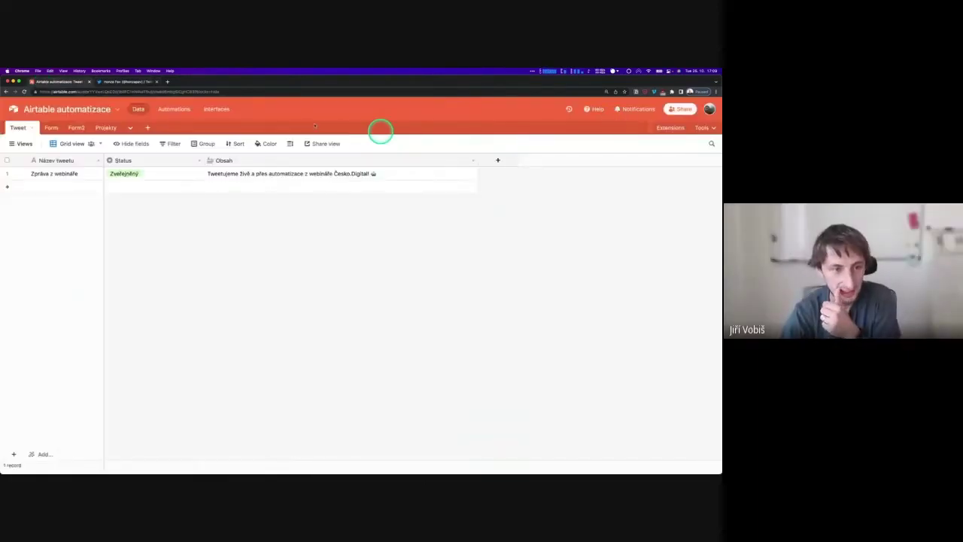
Switch the tweet's Status to Ke zveřejnění, then Koncept, and view the Twitter profile
click(155, 175)
click(156, 176)
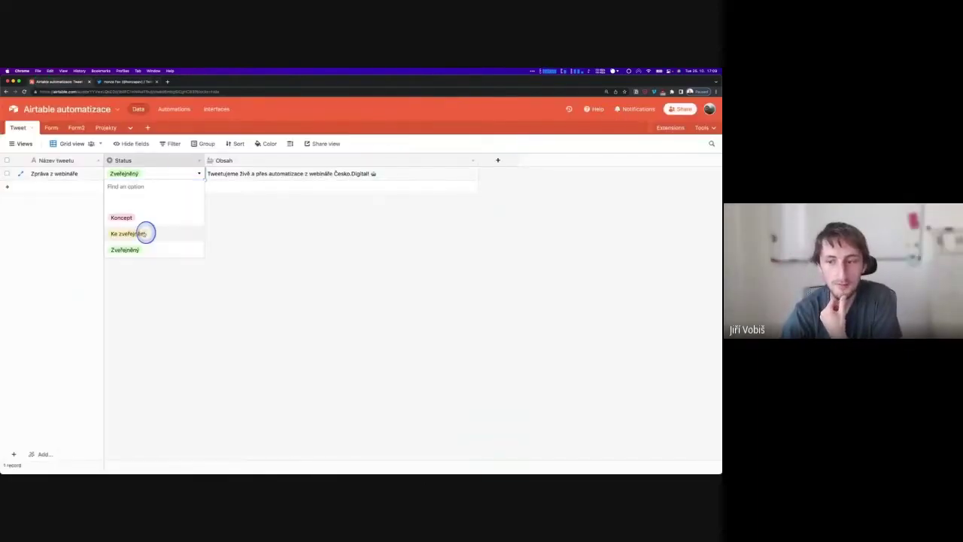
click(128, 234)
click(152, 174)
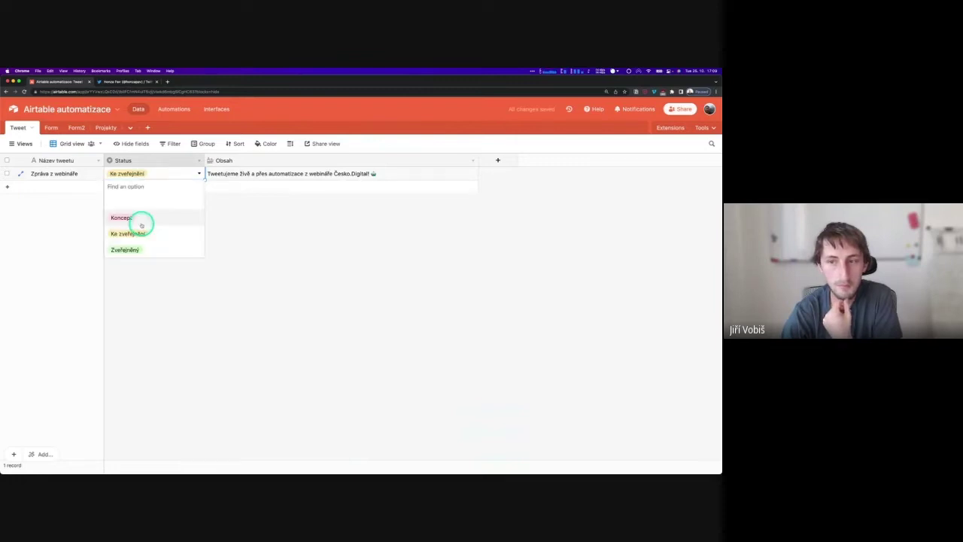
click(146, 222)
click(146, 222)
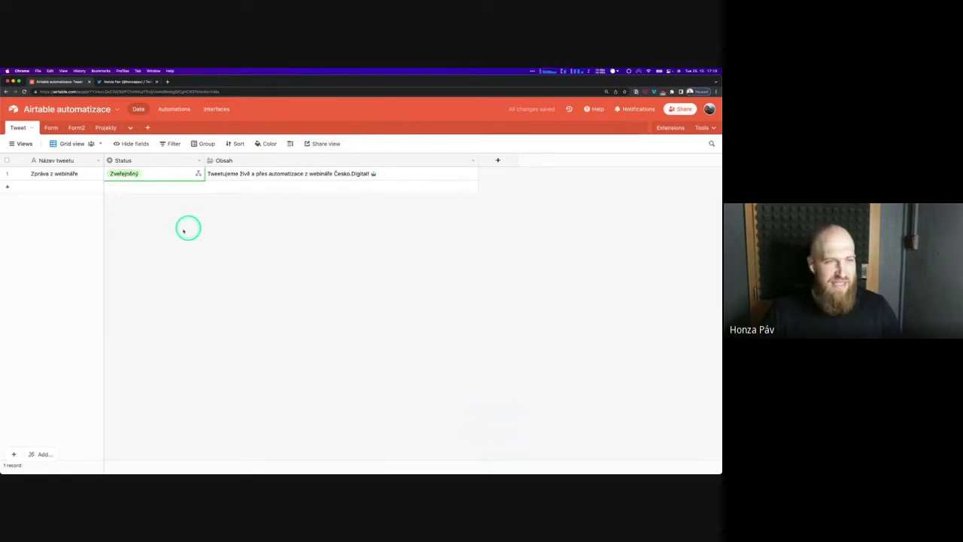
click(108, 81)
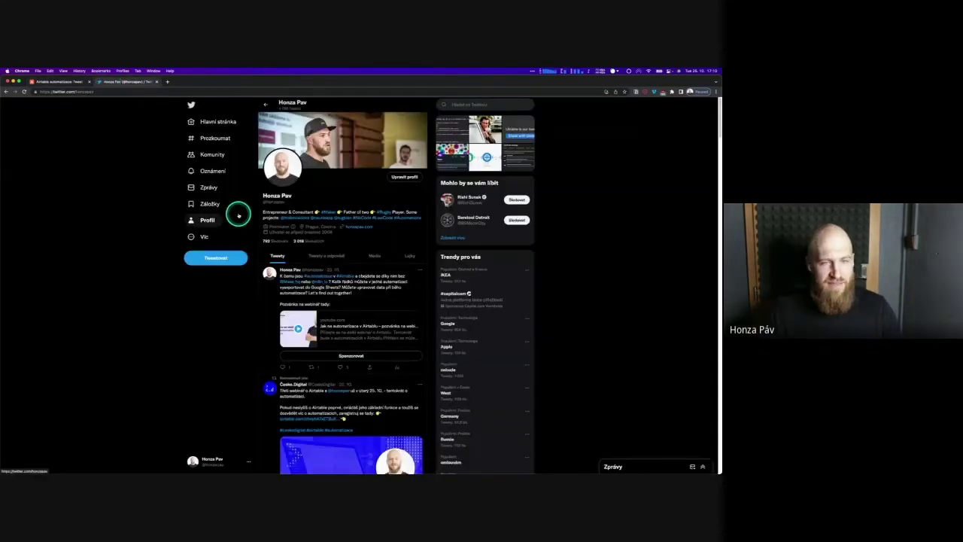
Reload the Twitter profile so the new Česko.Digital webinar tweet shows at the top
click(238, 215)
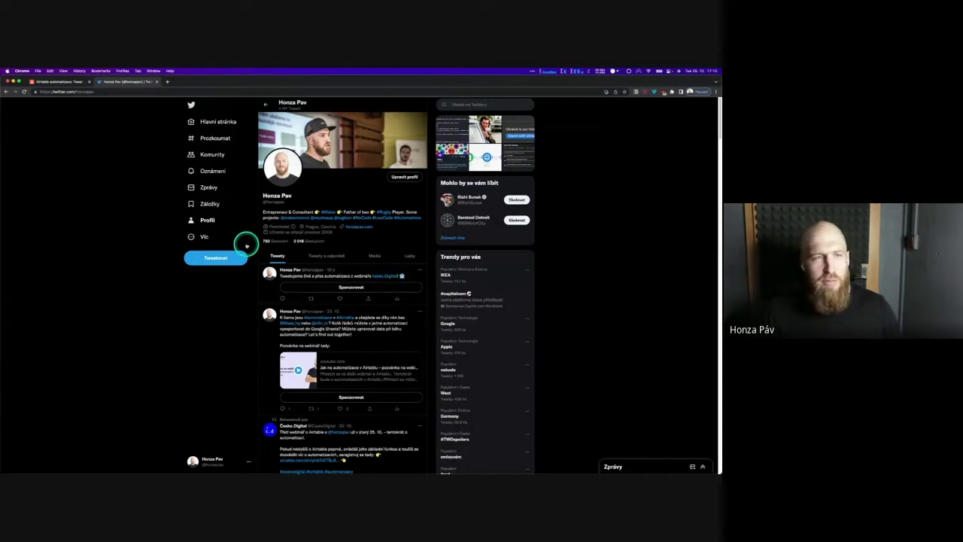
Return to the Airtable automatizace tab showing the Tweet table with the Zveřejněný record
click(62, 82)
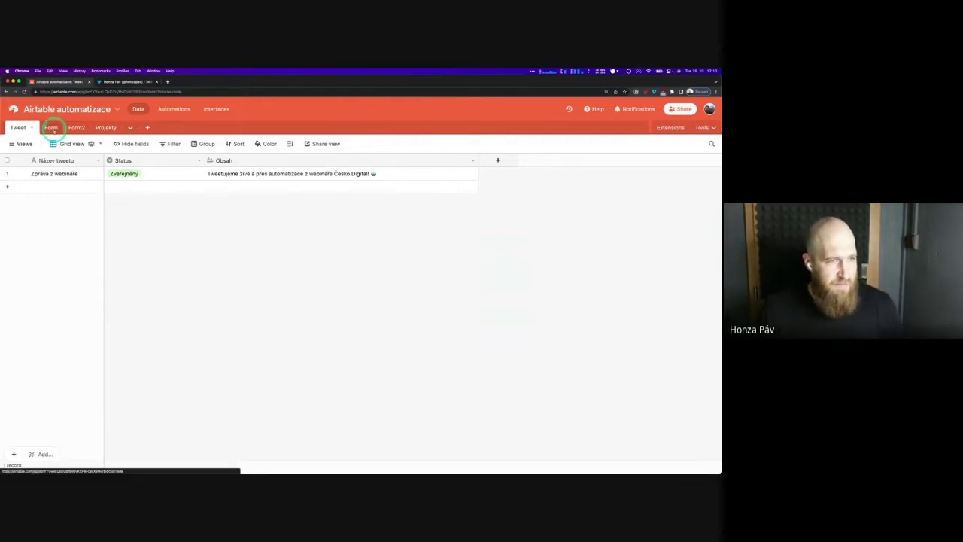
Switch to the Form table's Formulář view and launch it as a live form in a new tab
click(51, 128)
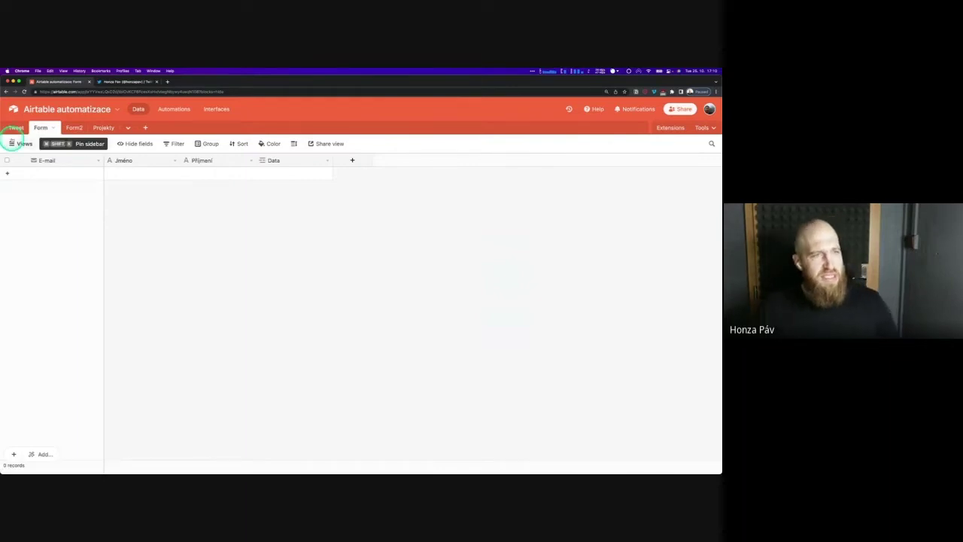
click(15, 143)
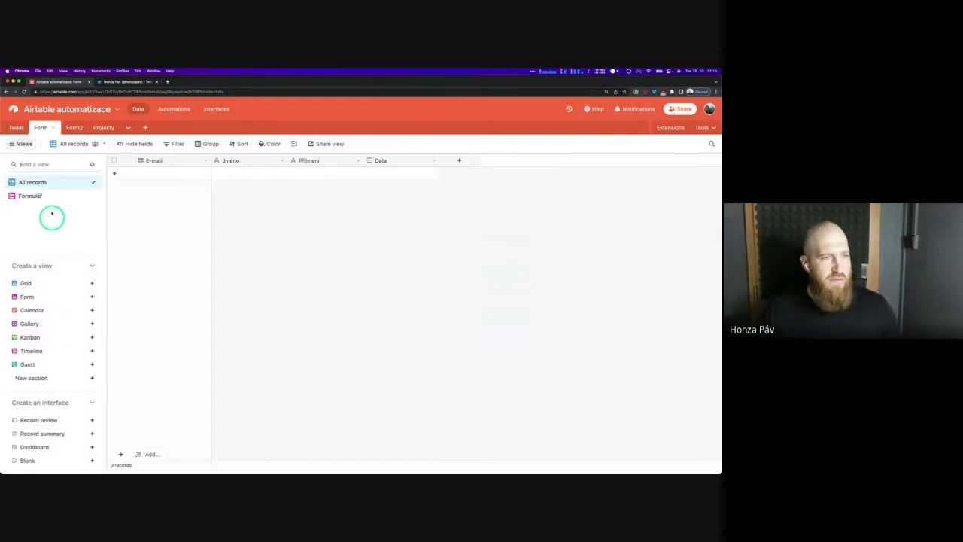
click(30, 195)
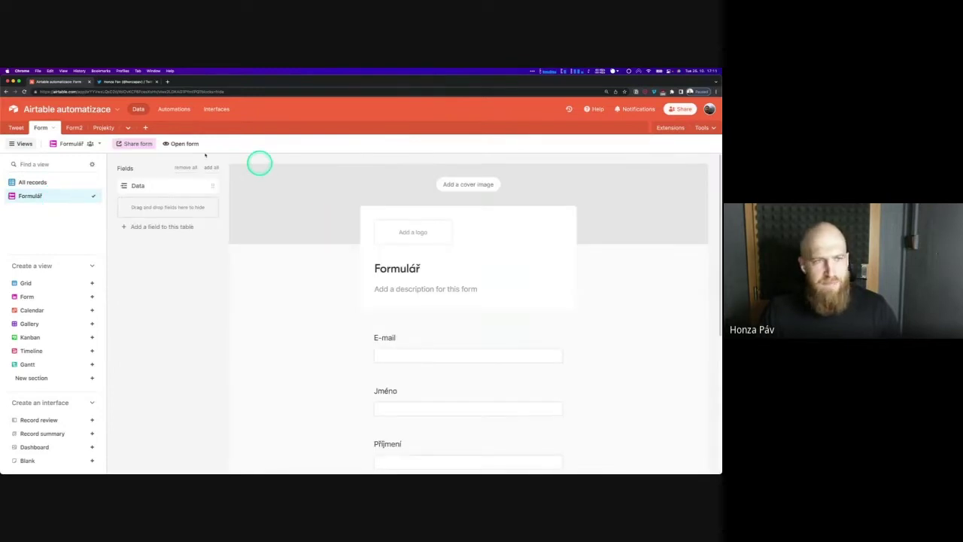
click(184, 143)
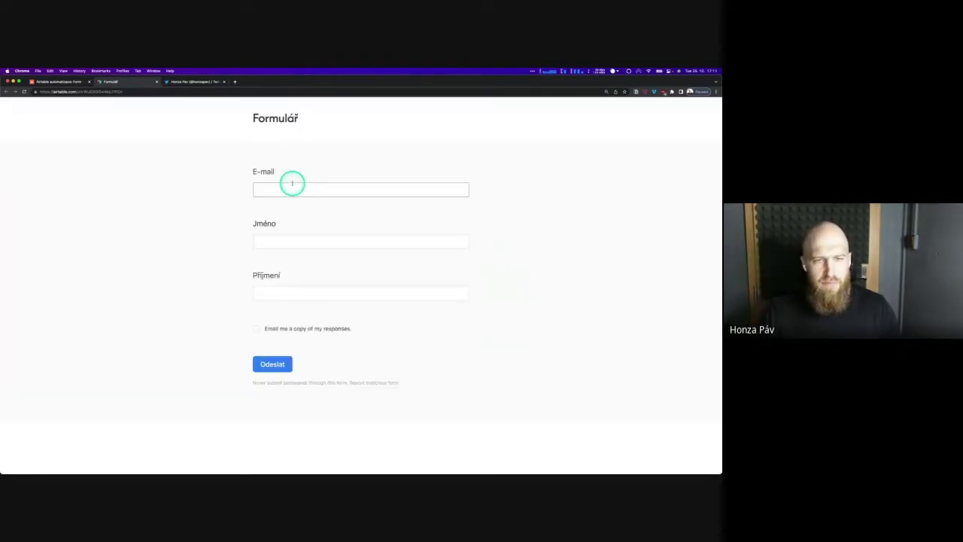
Submit the Formulář form with an e-mail address, first name and surname, then go back to the base
click(293, 190)
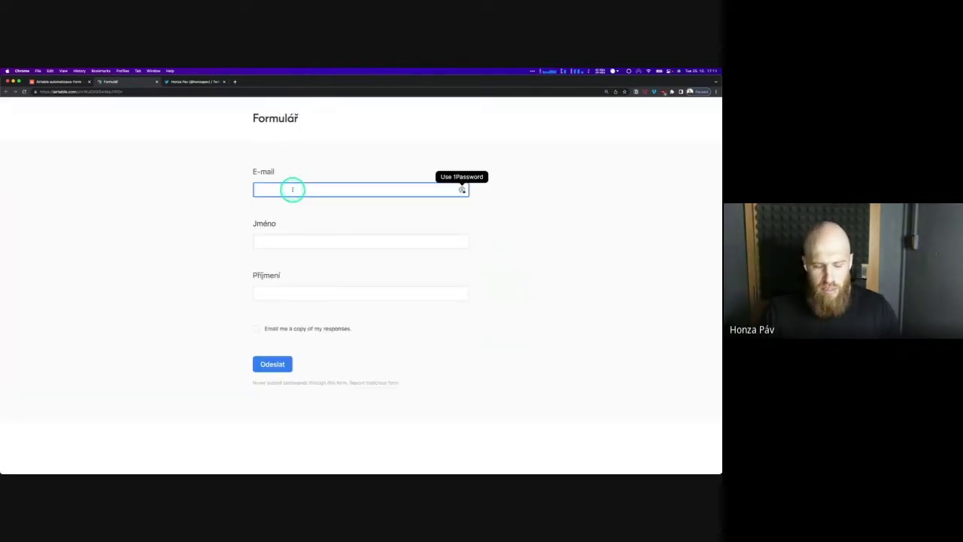
key(Tab)
text(H)
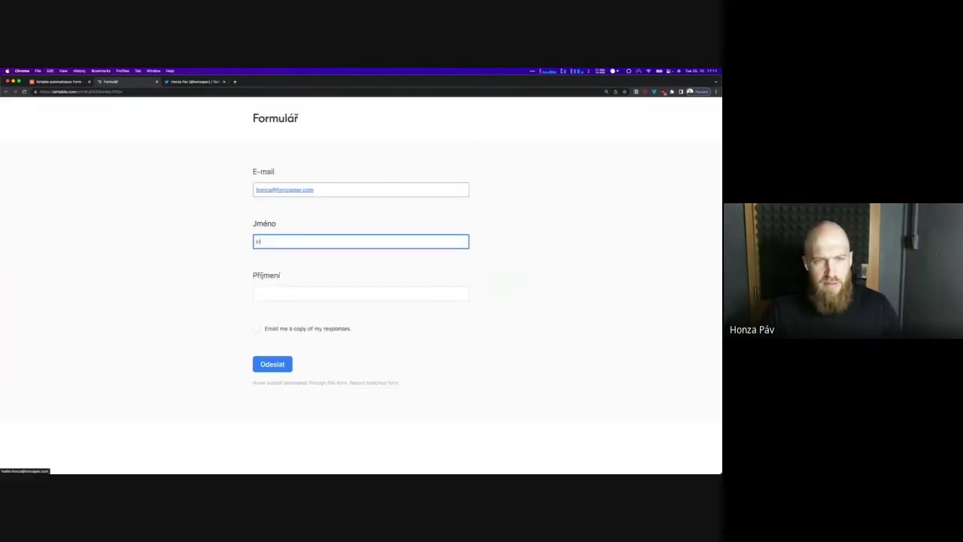
key(Tab)
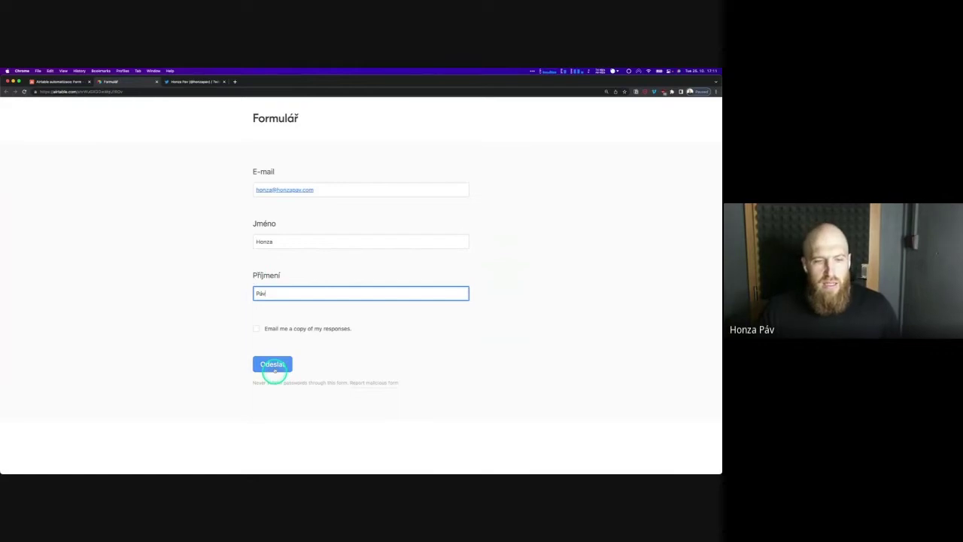
click(272, 365)
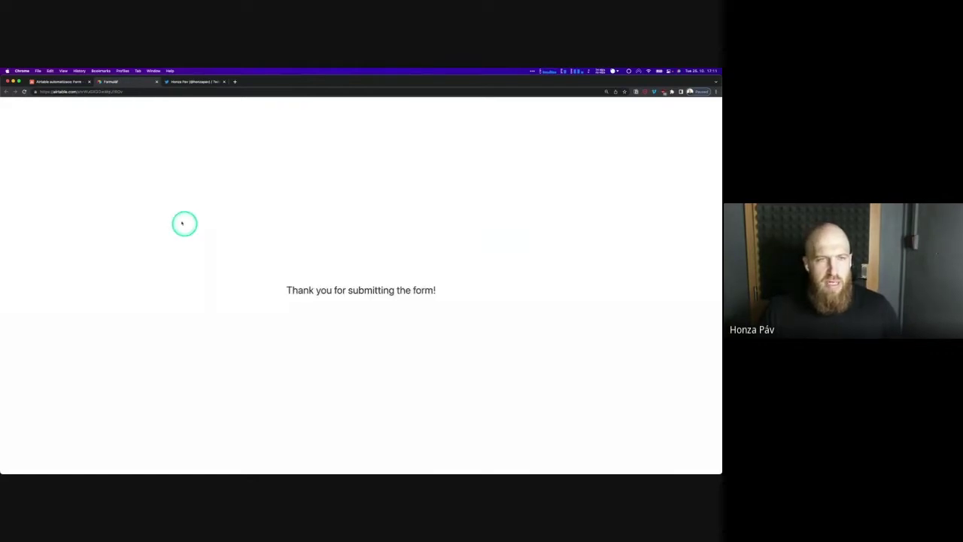
click(55, 81)
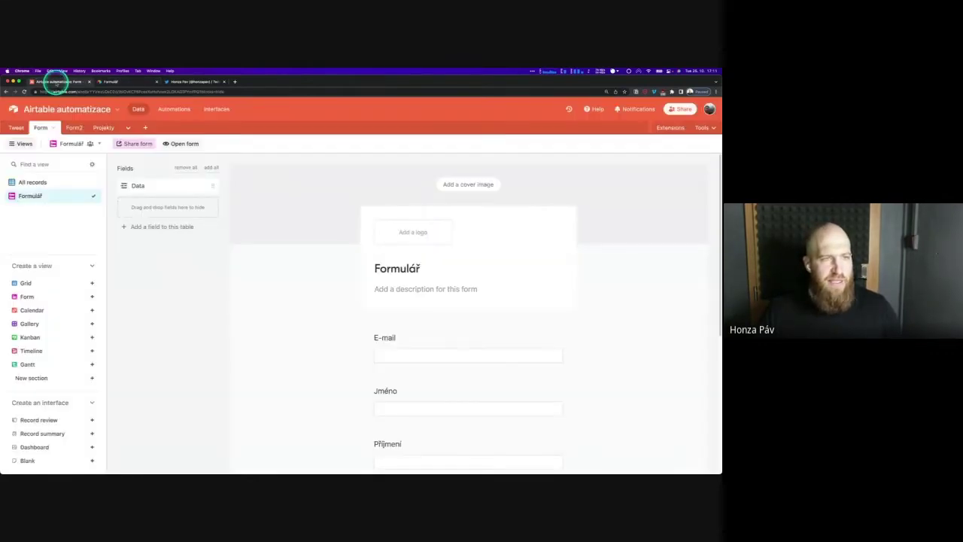
Delete the older record 4 from Form2, recheck the Form table, and go to Automations
click(33, 182)
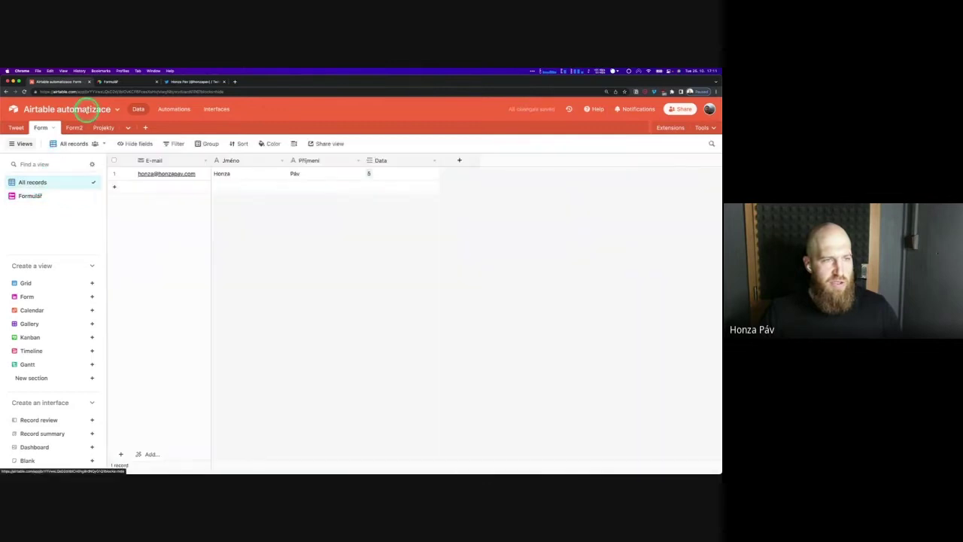
click(67, 128)
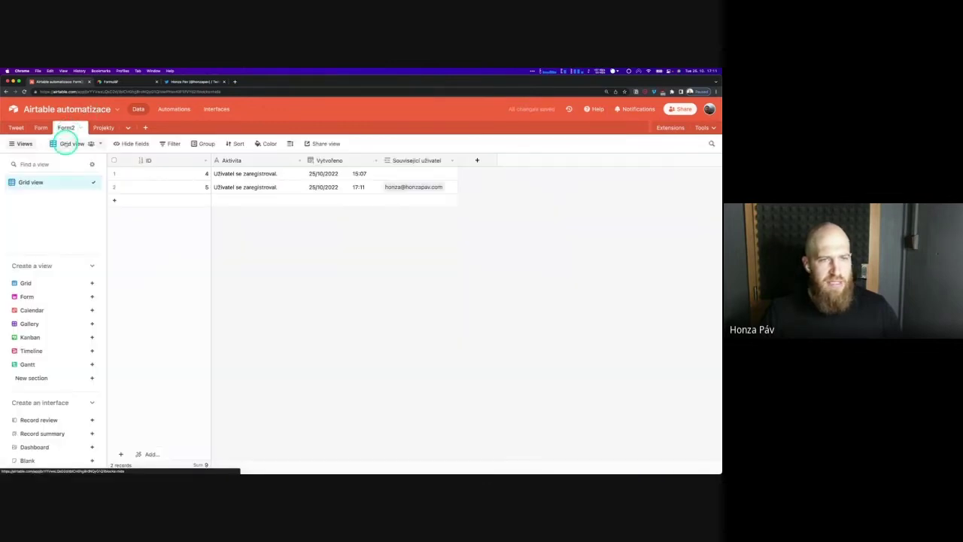
right_click(389, 173)
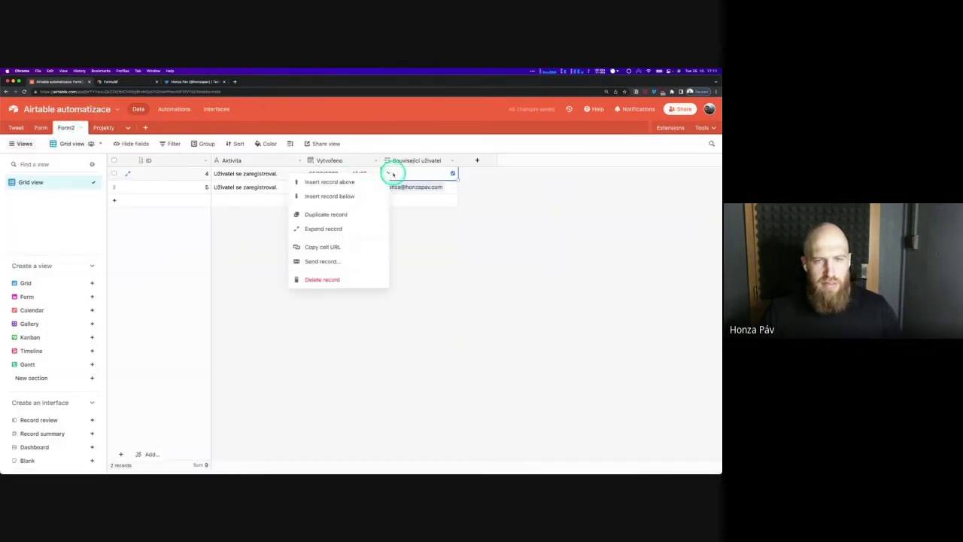
click(390, 146)
right_click(279, 173)
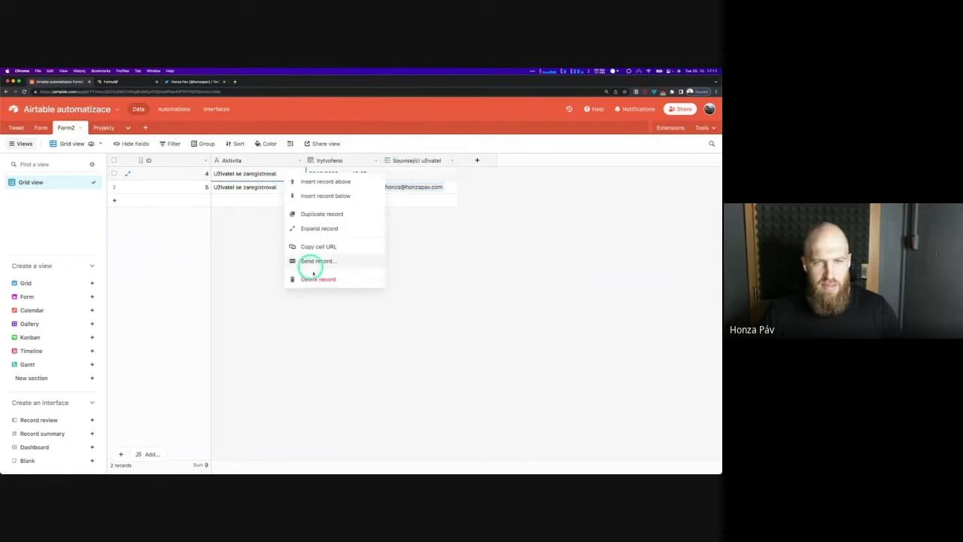
click(314, 277)
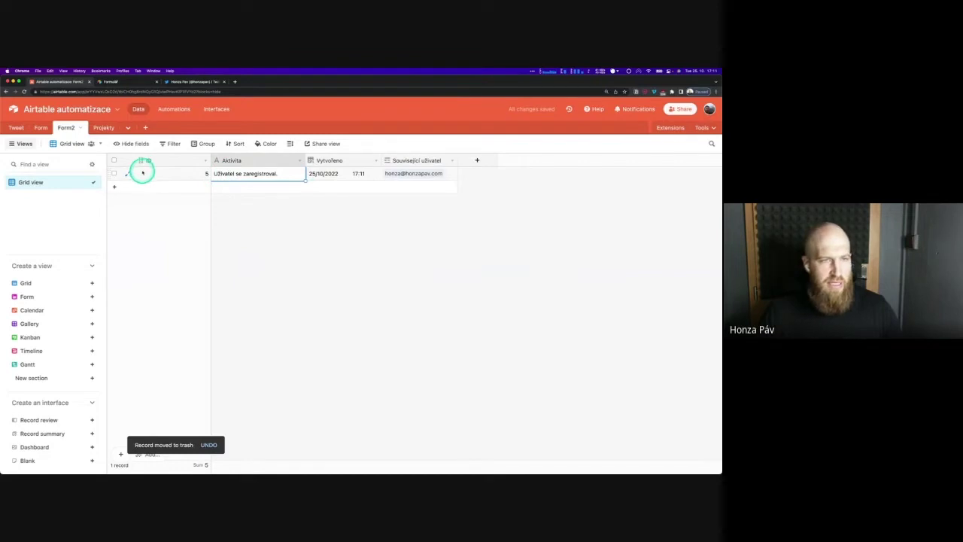
click(40, 127)
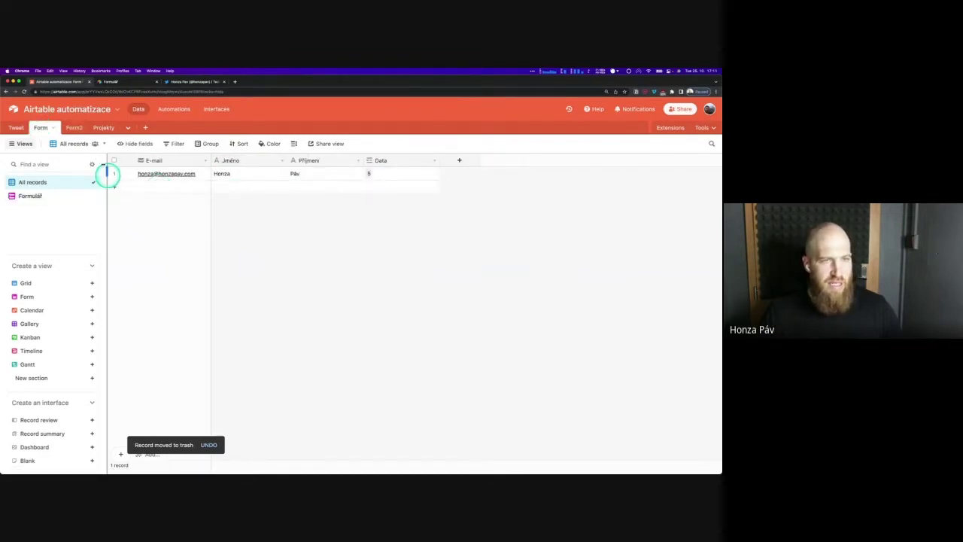
click(173, 109)
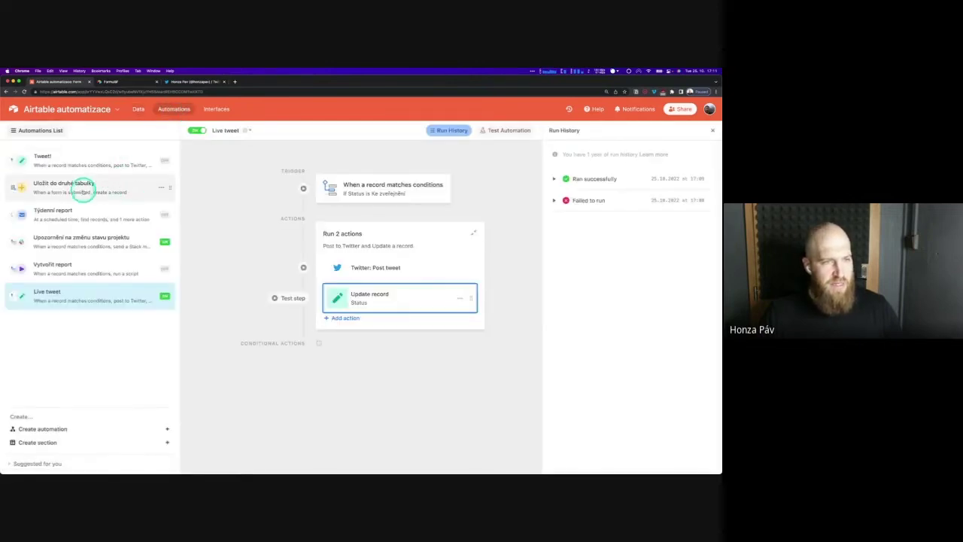
Open the Uložit do druhé tabulky automation and inspect its Create record action for Form2
click(102, 185)
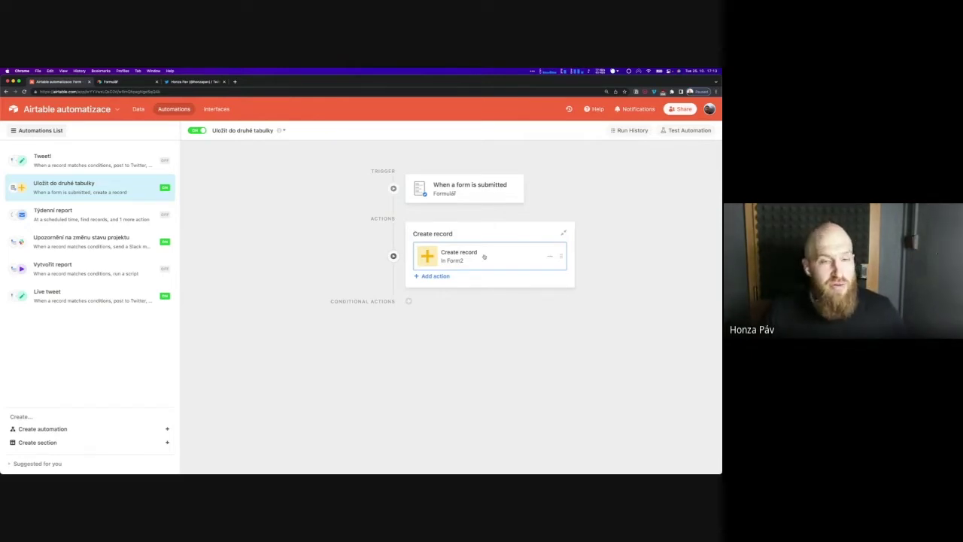
click(482, 255)
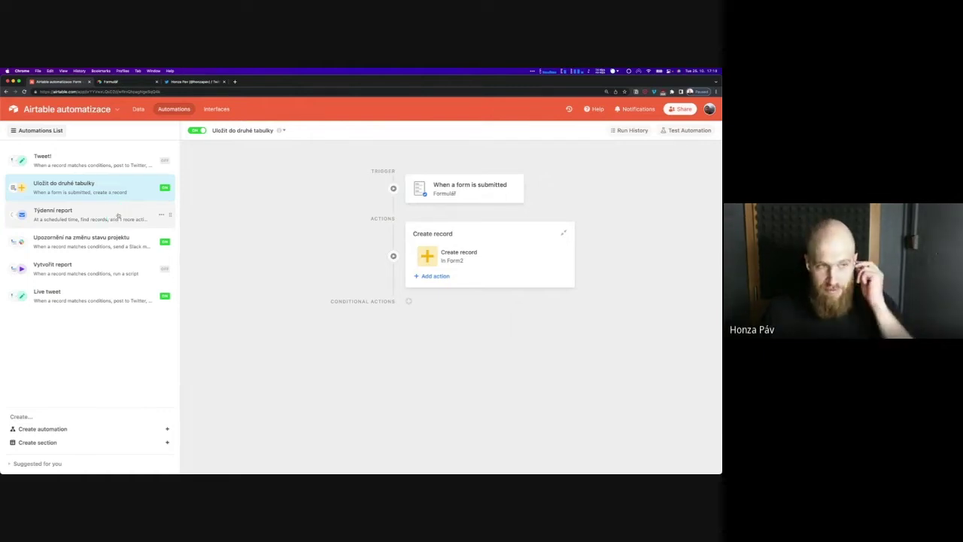
Open Týdenní report's scheduled trigger, check the four projects in Projekty, and return to Automations
click(118, 216)
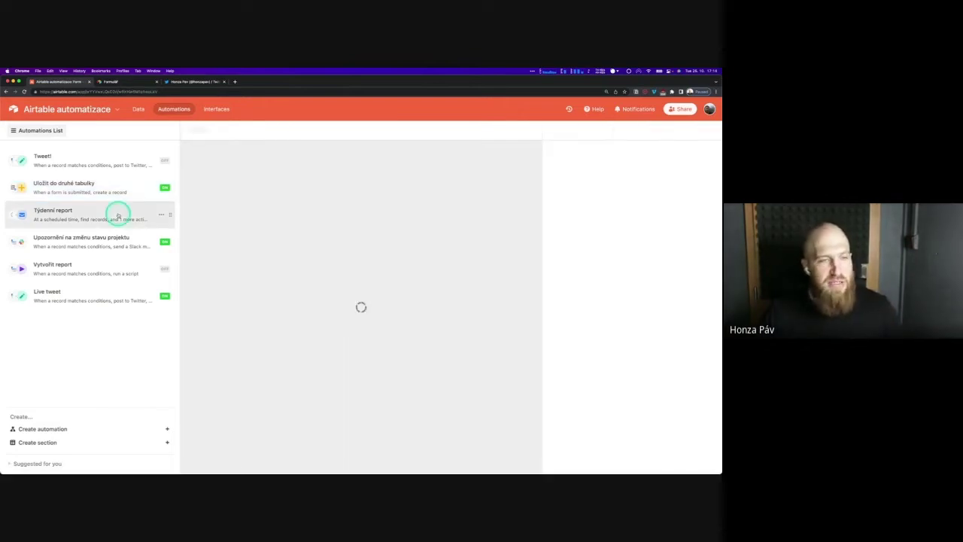
click(426, 192)
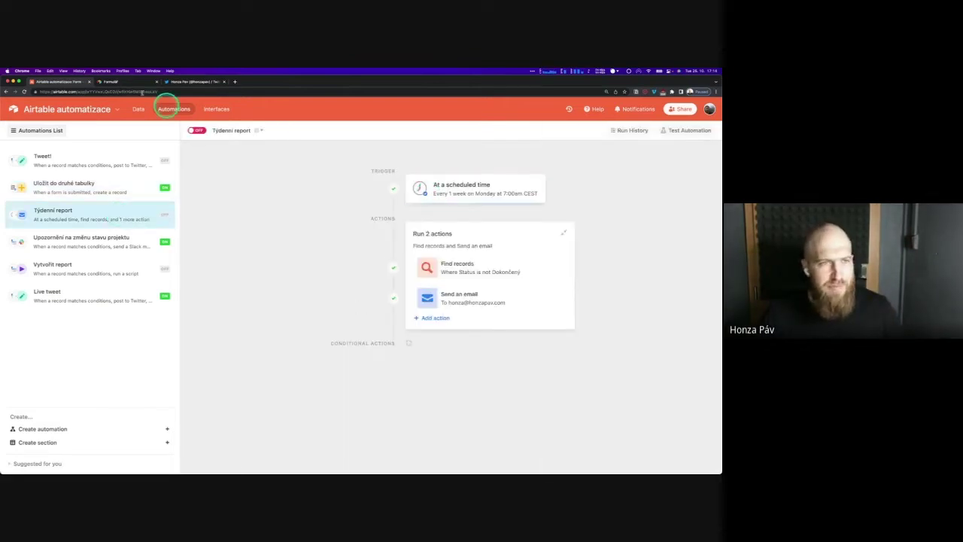
click(142, 109)
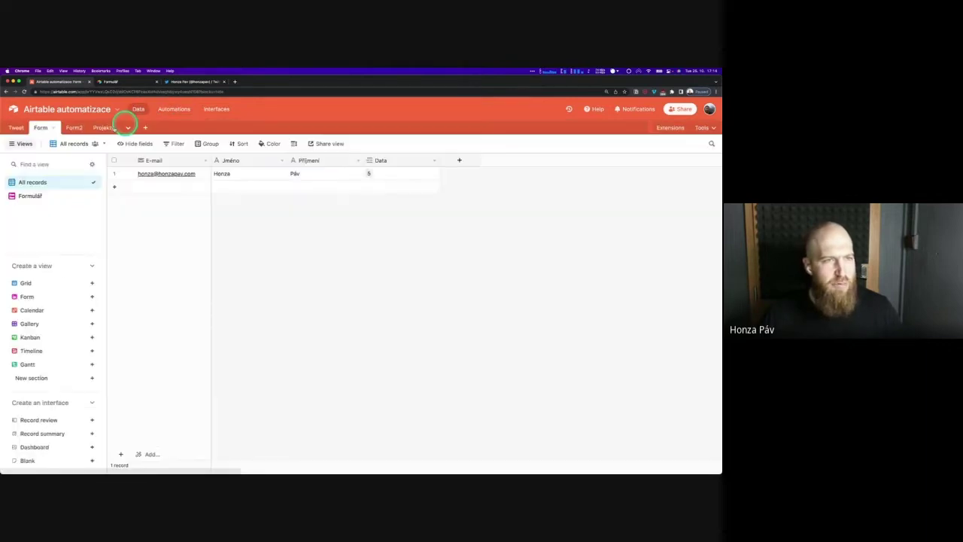
click(101, 127)
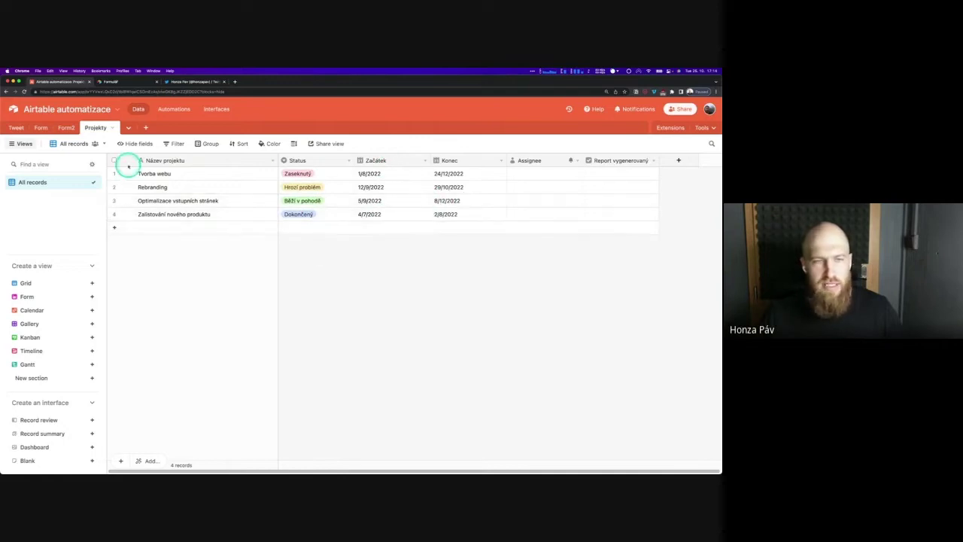
click(174, 109)
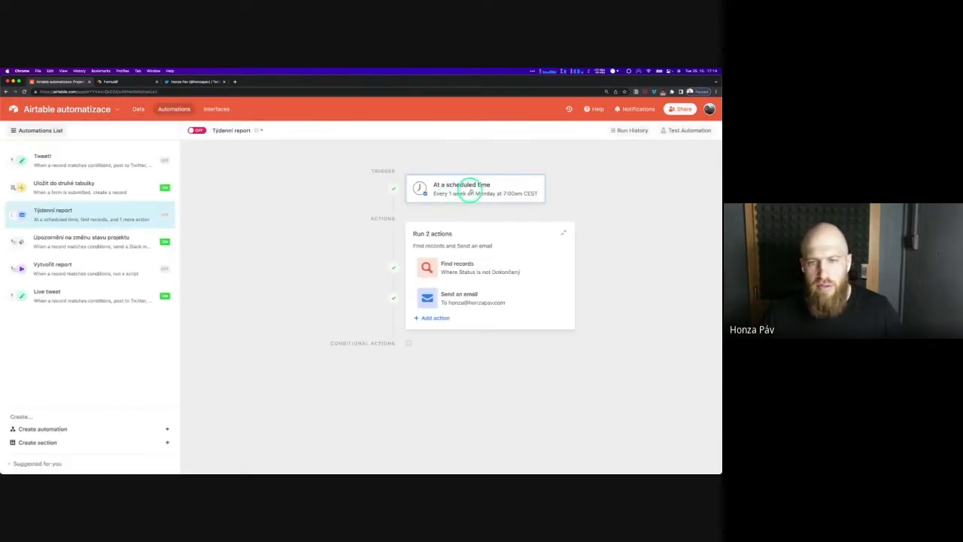
Inspect the weekly Monday 7:00am trigger's settings and test results, then select the Run 2 actions group
click(471, 191)
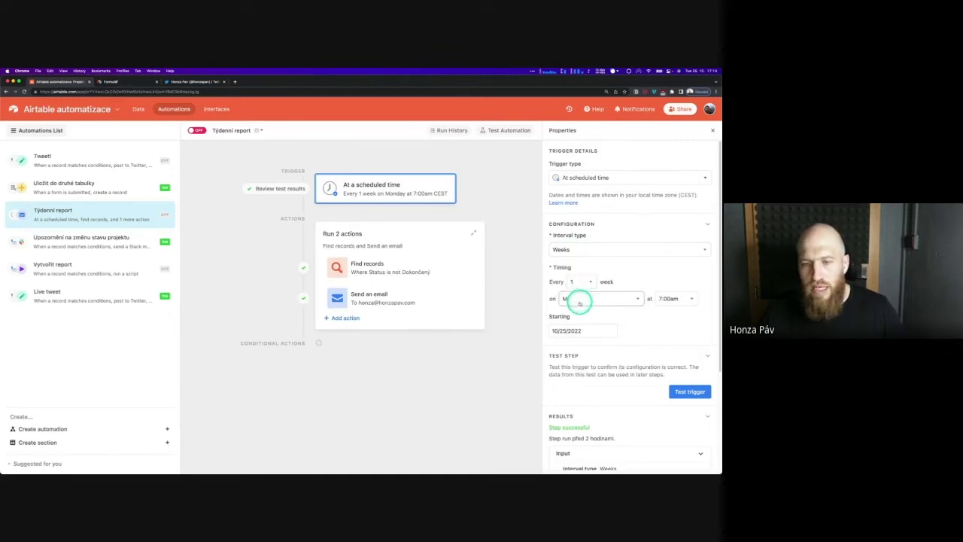
click(580, 301)
click(583, 300)
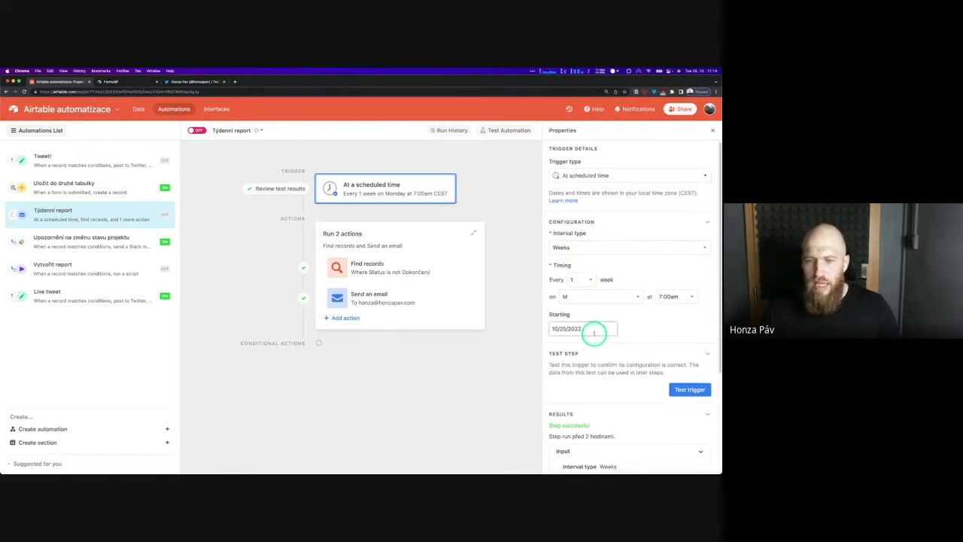
scroll(595, 331, down, 1)
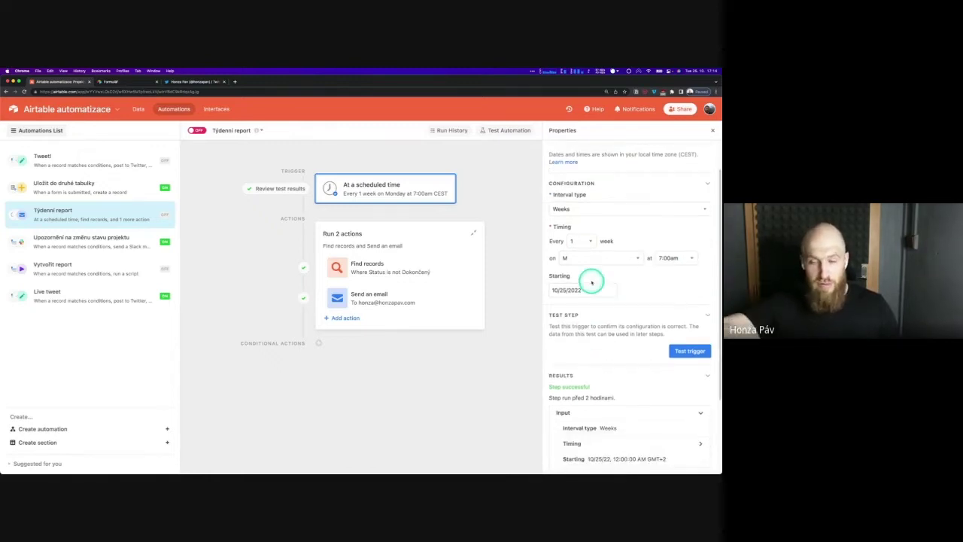
scroll(594, 331, down, 2)
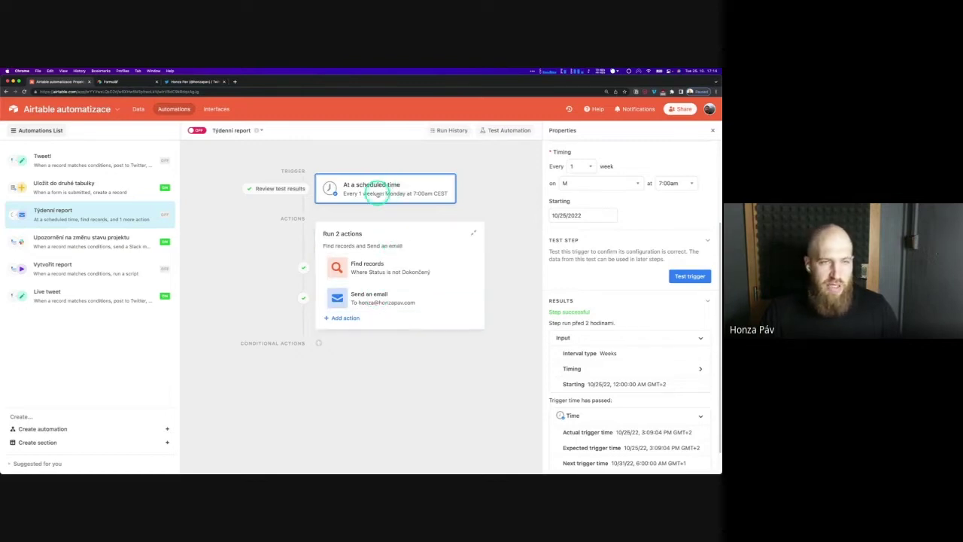
click(395, 232)
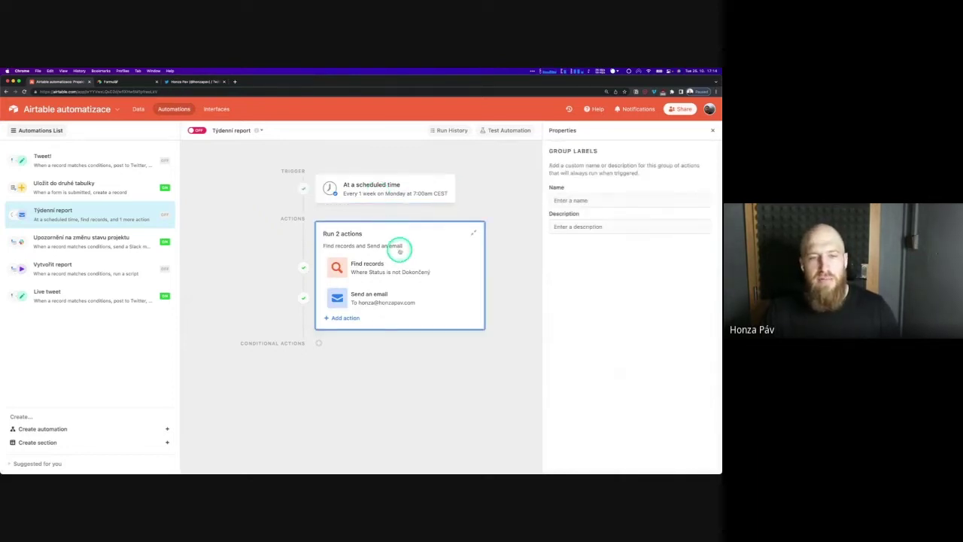
click(404, 267)
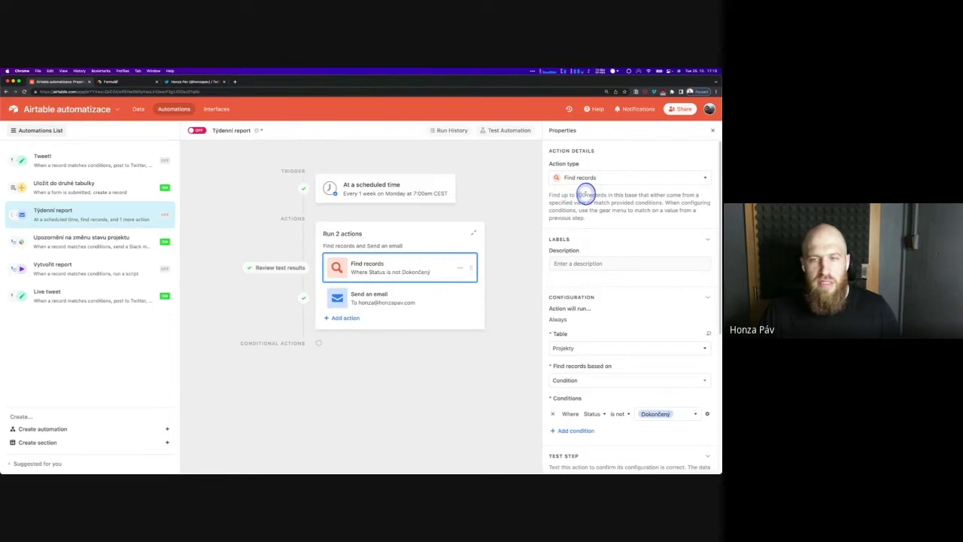
drag(577, 194, 606, 194)
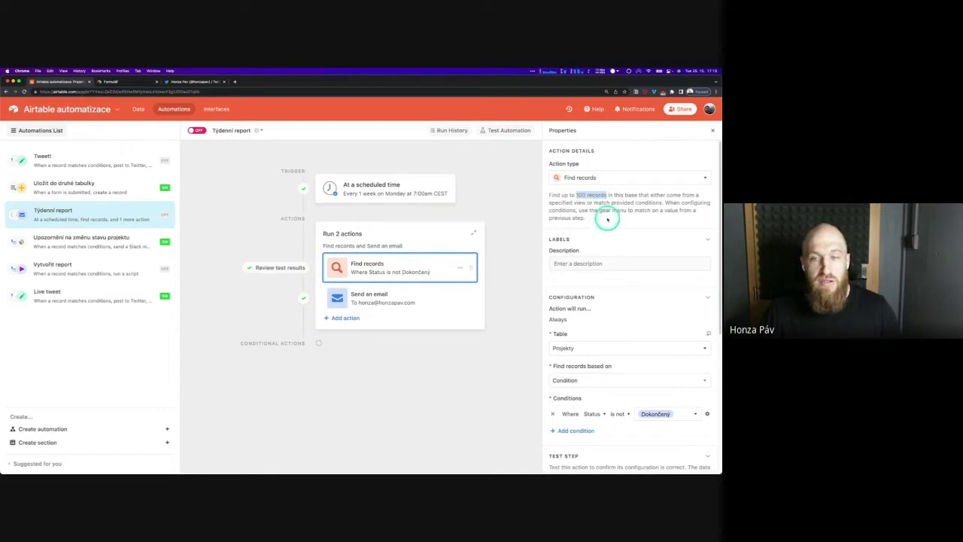
click(608, 217)
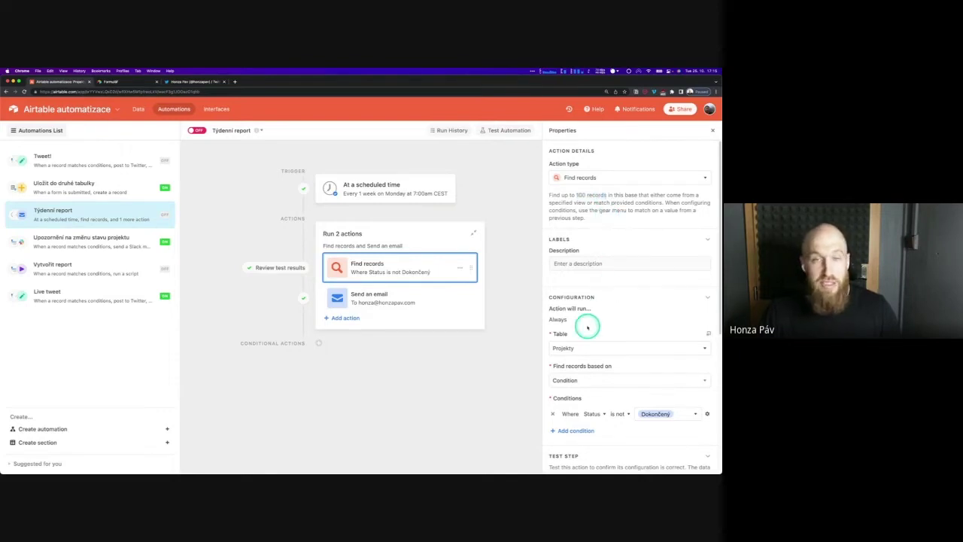
scroll(590, 318, down, 1)
scroll(590, 318, down, 2)
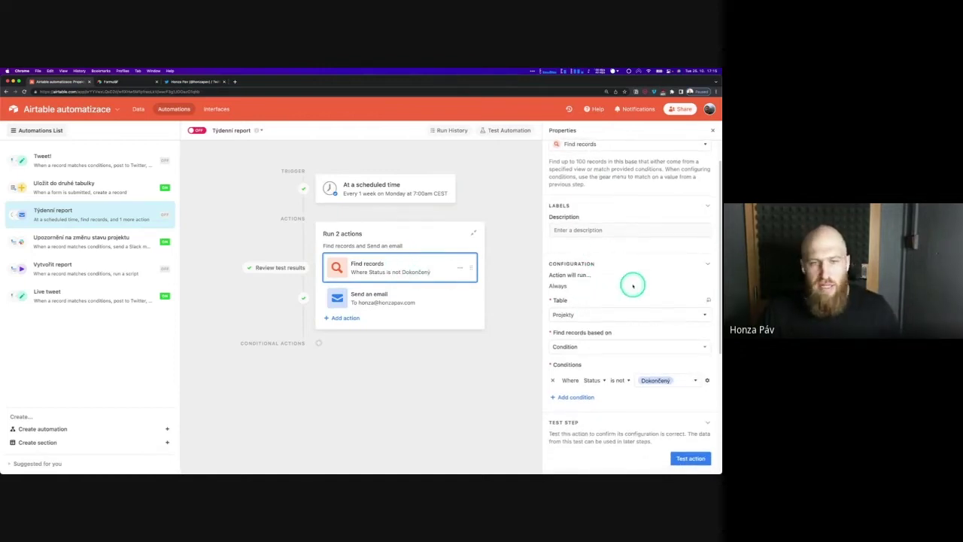
scroll(632, 281, down, 3)
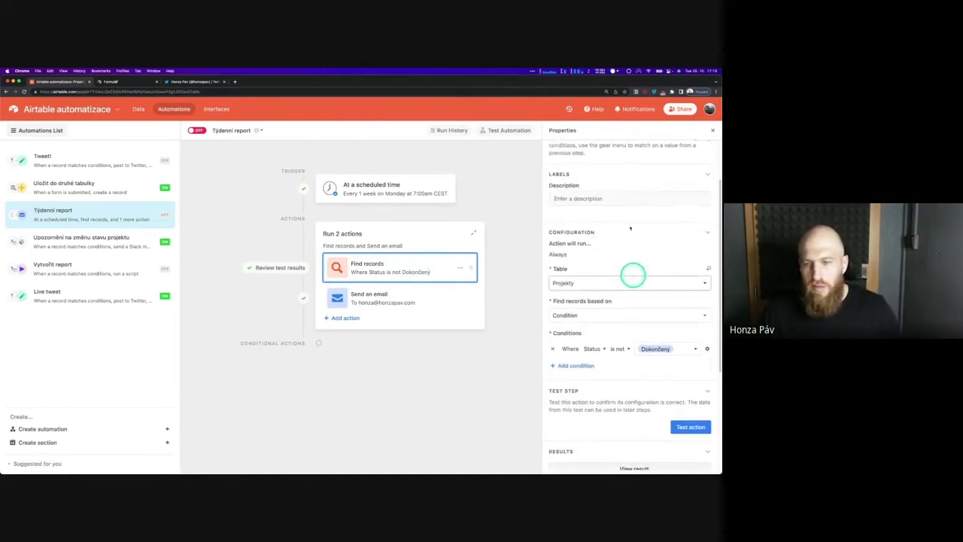
click(576, 283)
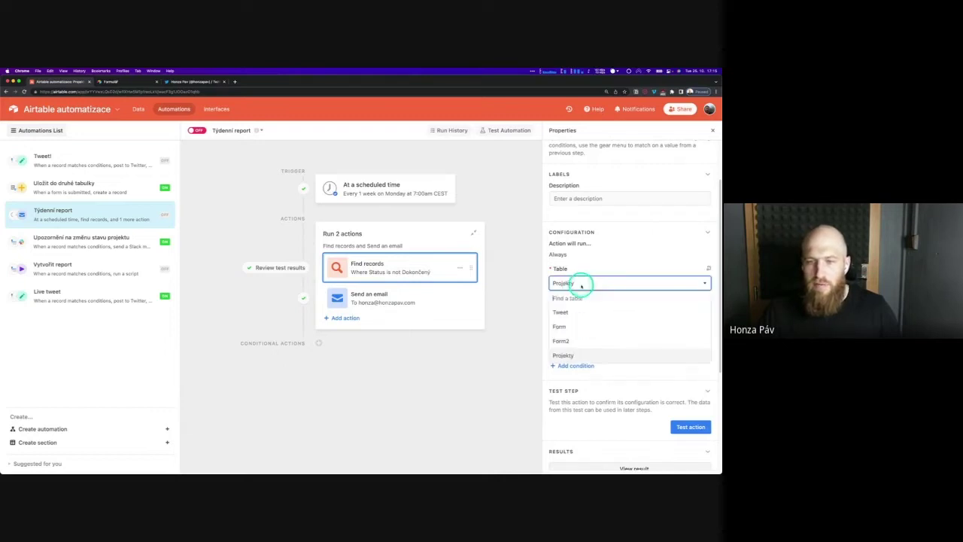
click(580, 354)
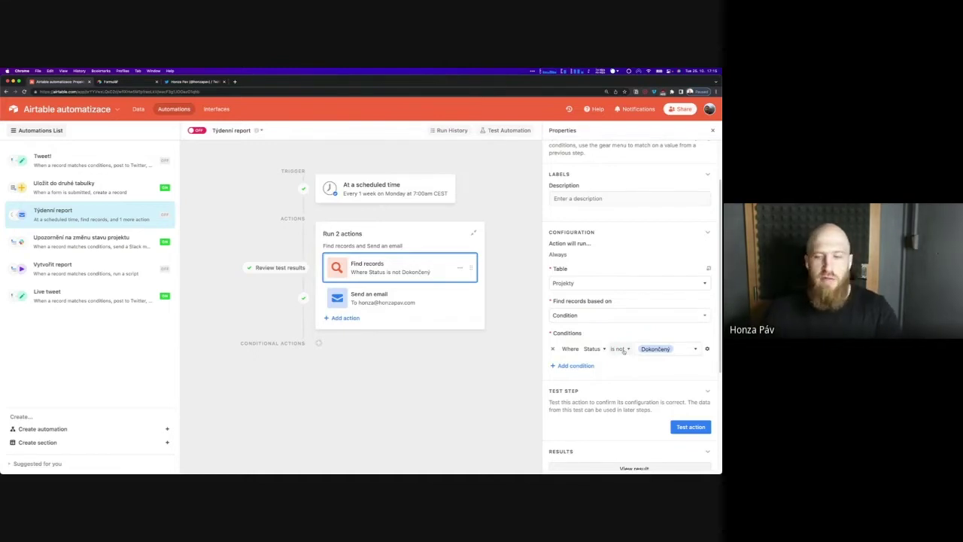
scroll(625, 406, down, 3)
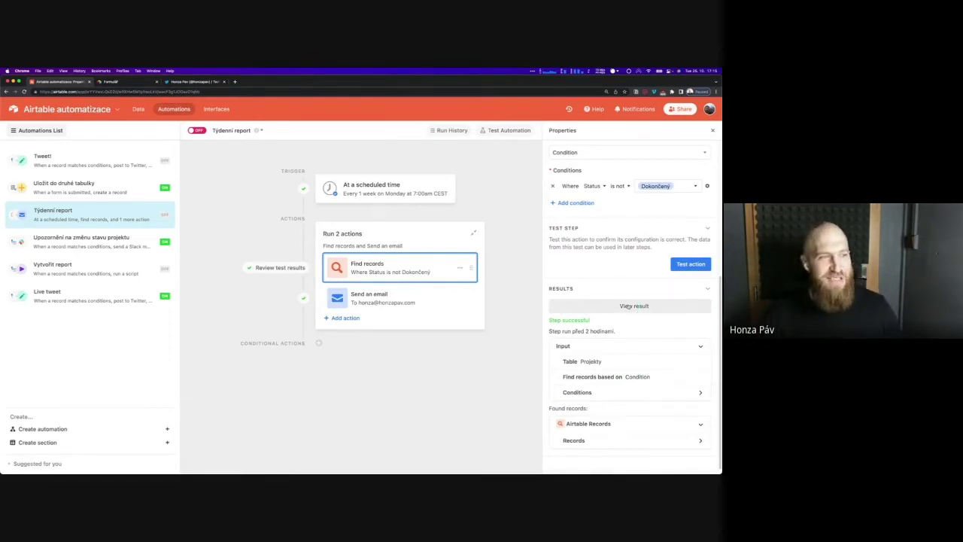
click(628, 305)
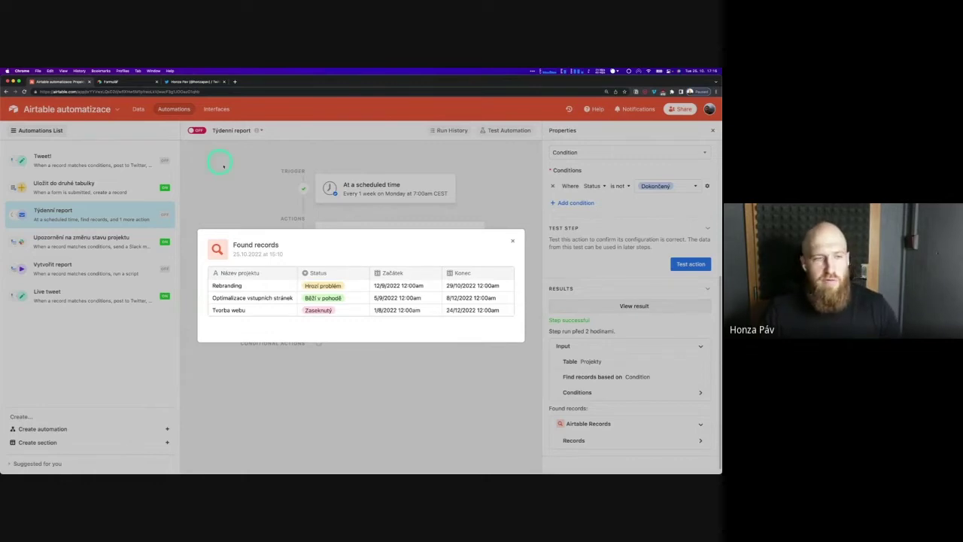
click(514, 240)
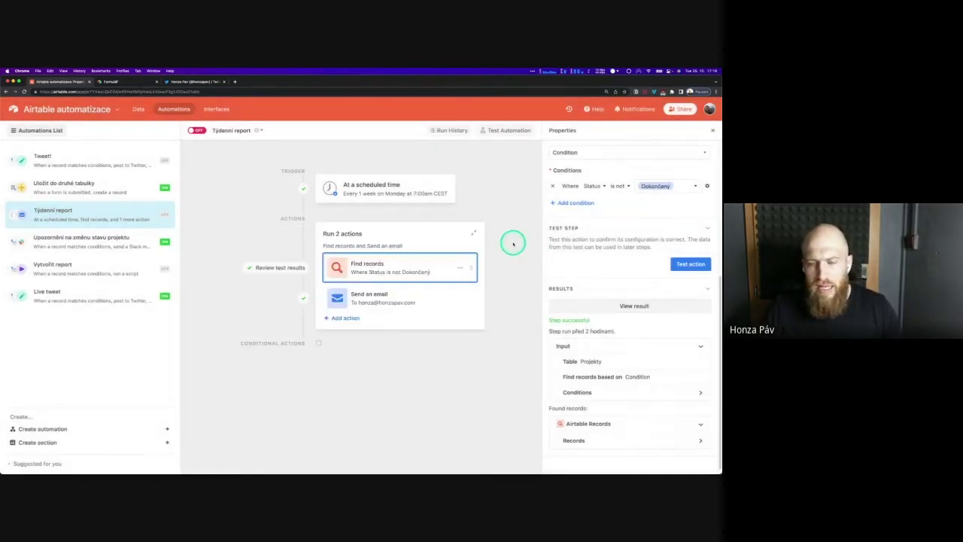
View the Upozornění na změnu stavu projektu automation, then open the Projekty grid
click(83, 242)
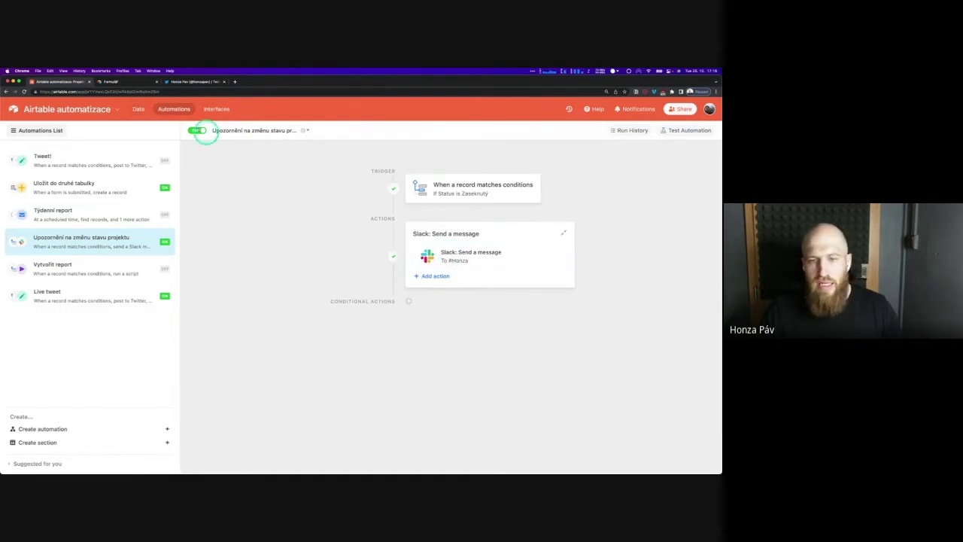
click(139, 110)
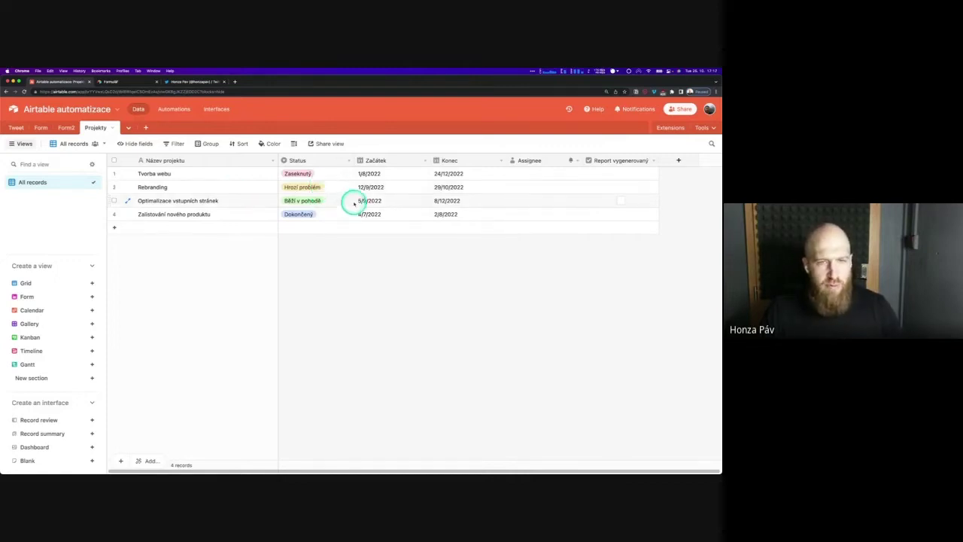
Change Optimalizace vstupních stránek's Status to Zaseknutý, then switch to Slack to check the alert
click(336, 201)
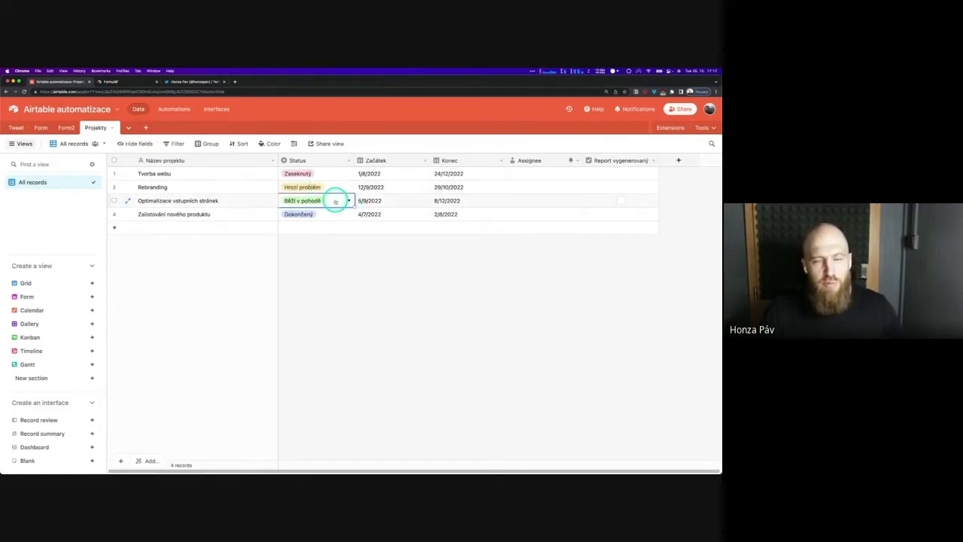
click(335, 201)
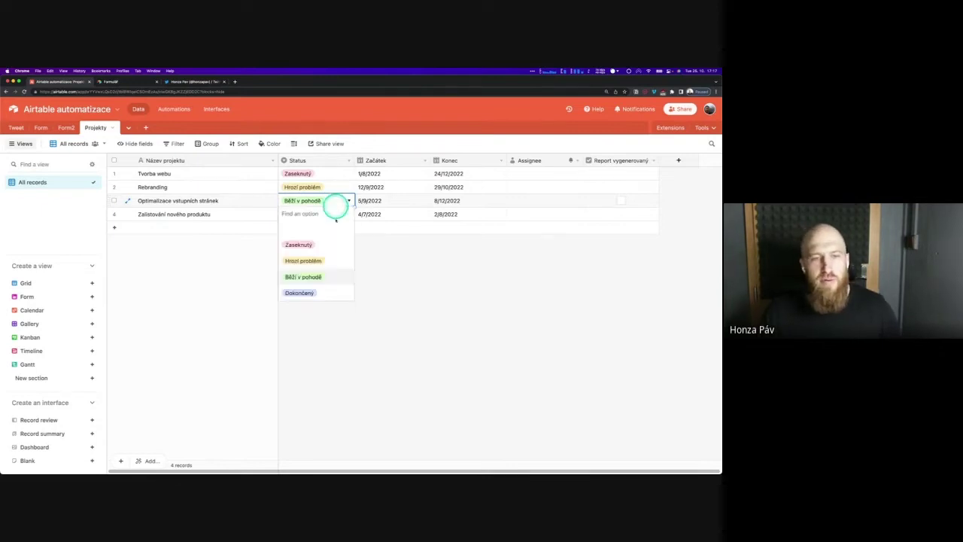
click(329, 244)
click(328, 243)
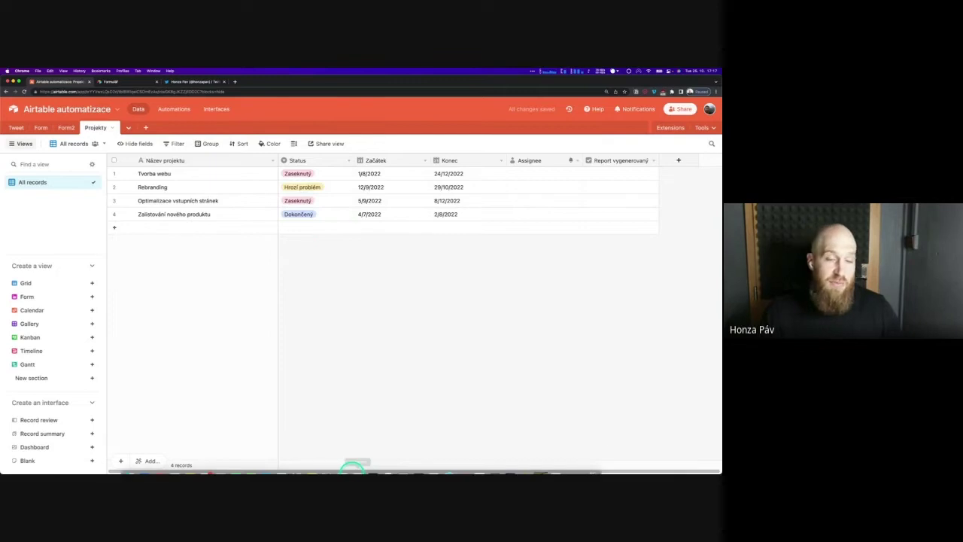
mouse_move(237, 462)
click(205, 462)
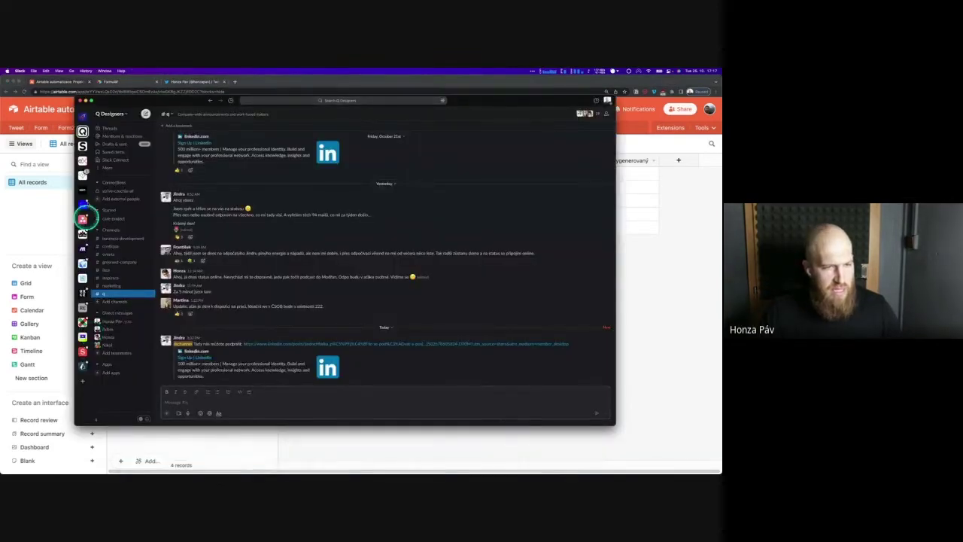
Confirm the honzapav.com Slack workspace got the alert 'Projekt Optimalizace vstupních stránek hlásí problém!', then return to Chrome
click(83, 176)
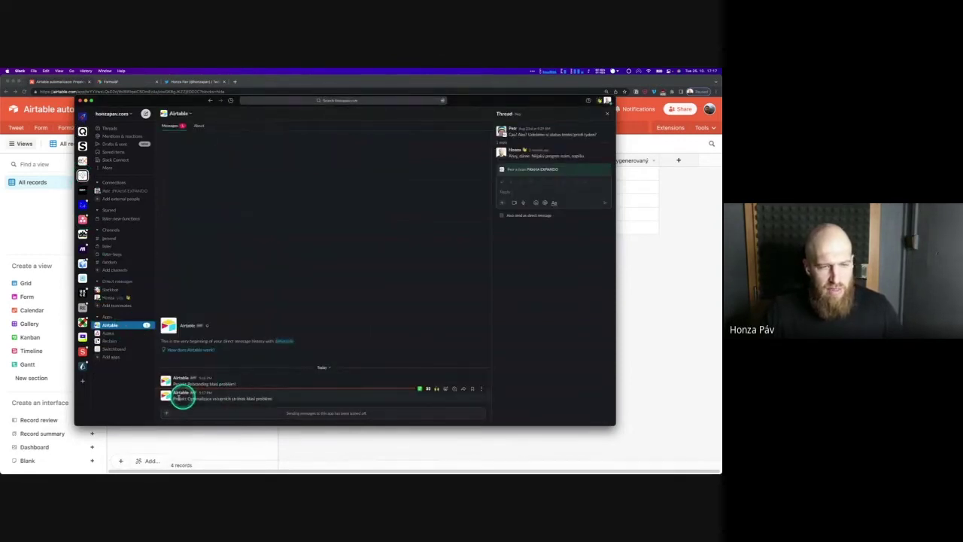
drag(183, 398, 276, 398)
click(275, 400)
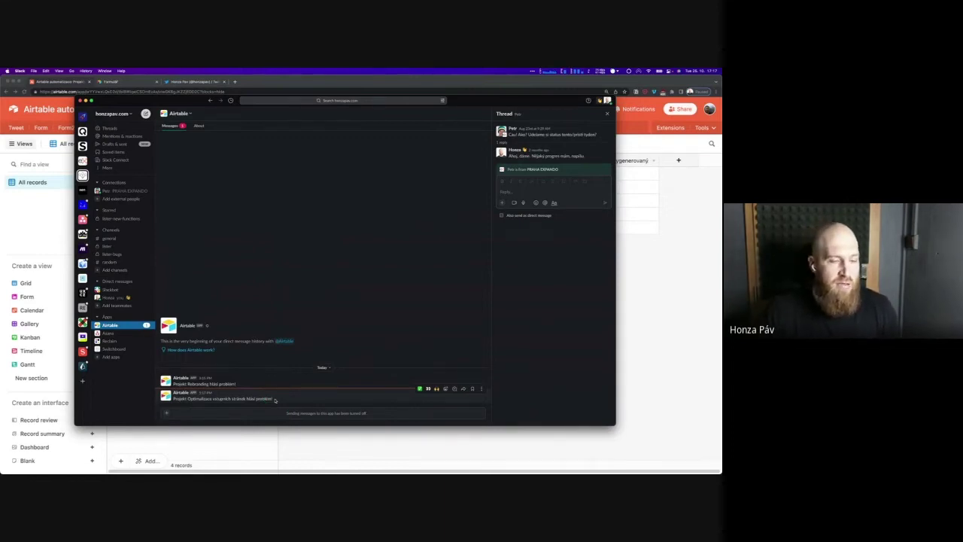
click(111, 324)
click(110, 239)
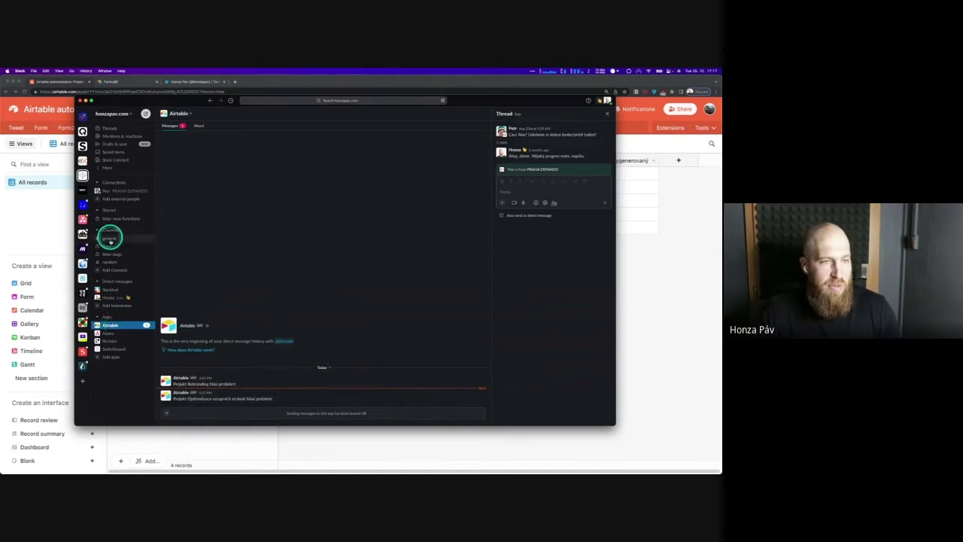
drag(109, 241, 117, 240)
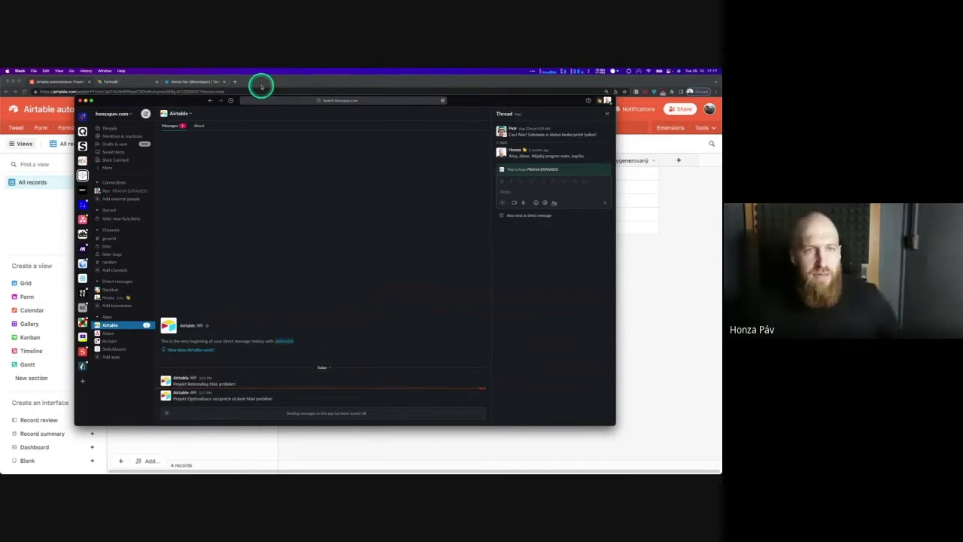
click(261, 87)
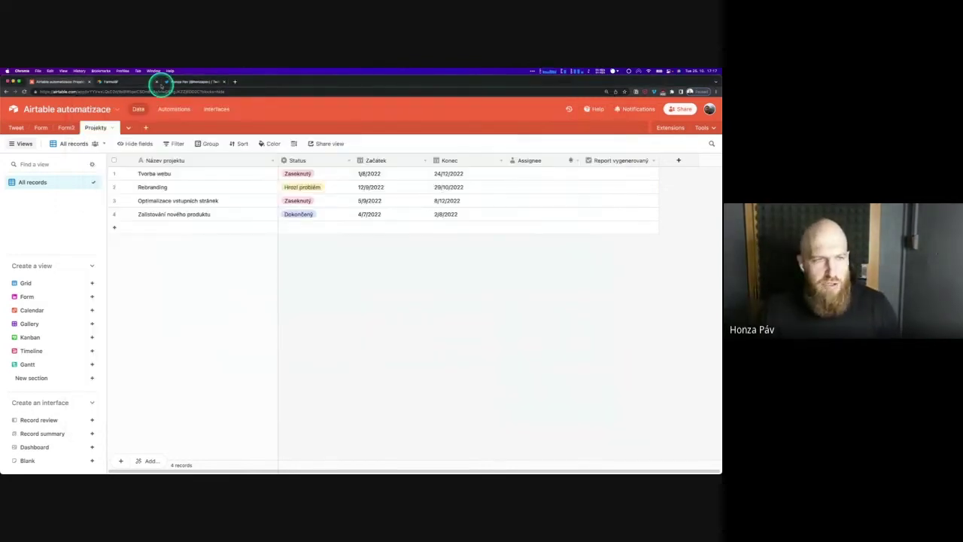
Show the Slack alert automation's trigger, which matches Projekty records with Status Zaseknutý
click(174, 108)
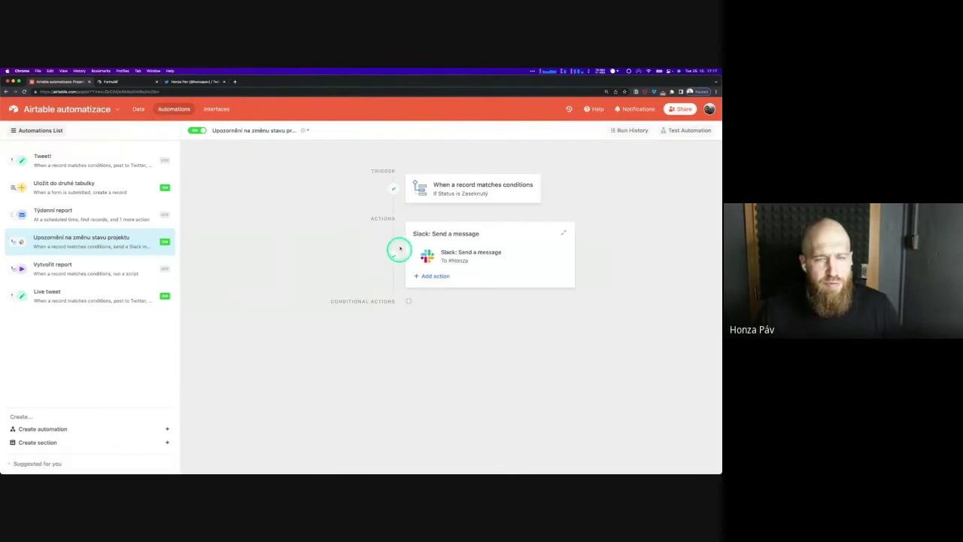
click(487, 188)
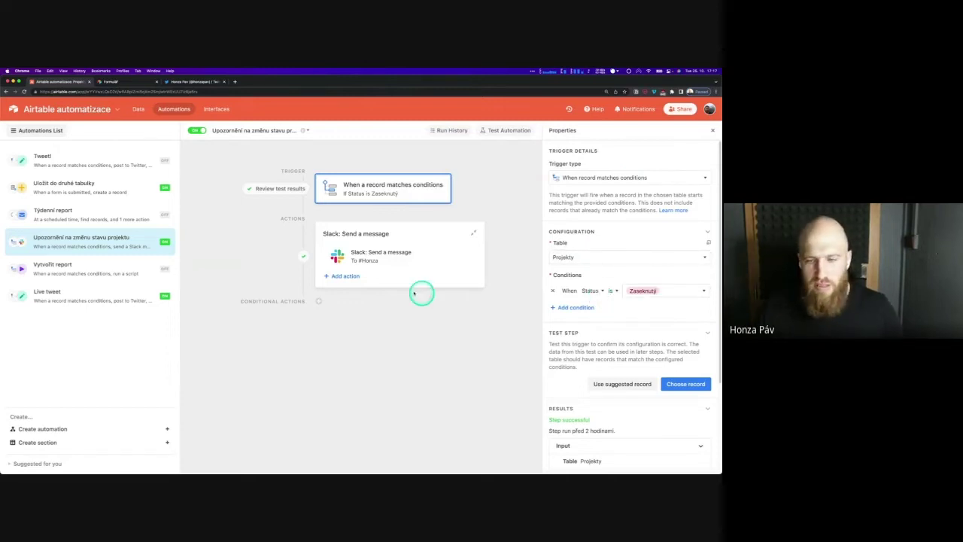
Review the Slack Send a message action posting 'Projekt {Název projektu} hlásí problém!' directly to a user
click(406, 261)
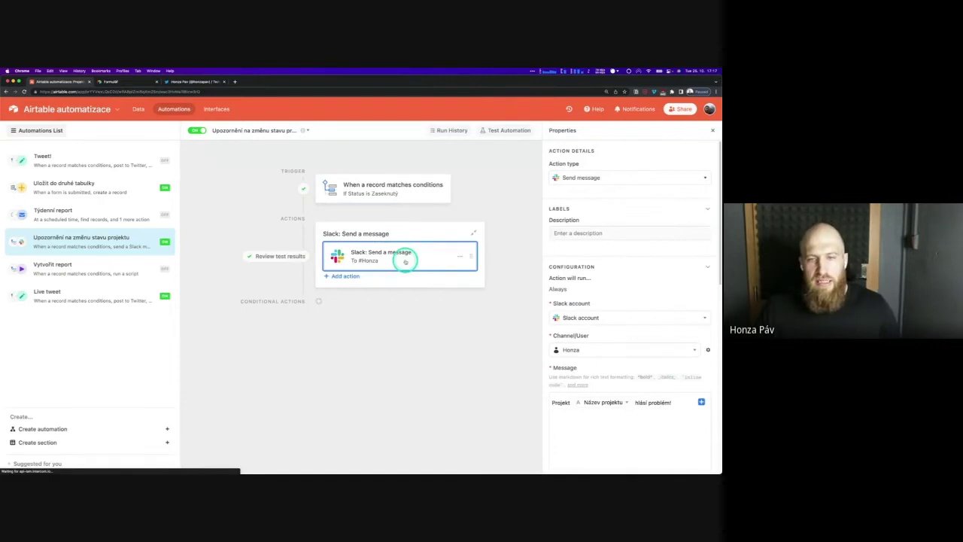
scroll(616, 304, down, 1)
scroll(613, 298, down, 3)
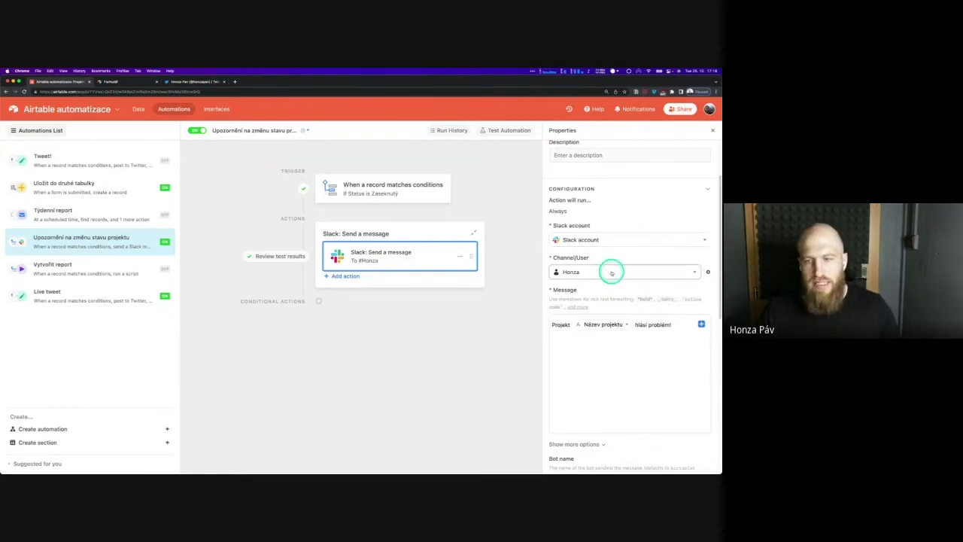
scroll(609, 274, down, 2)
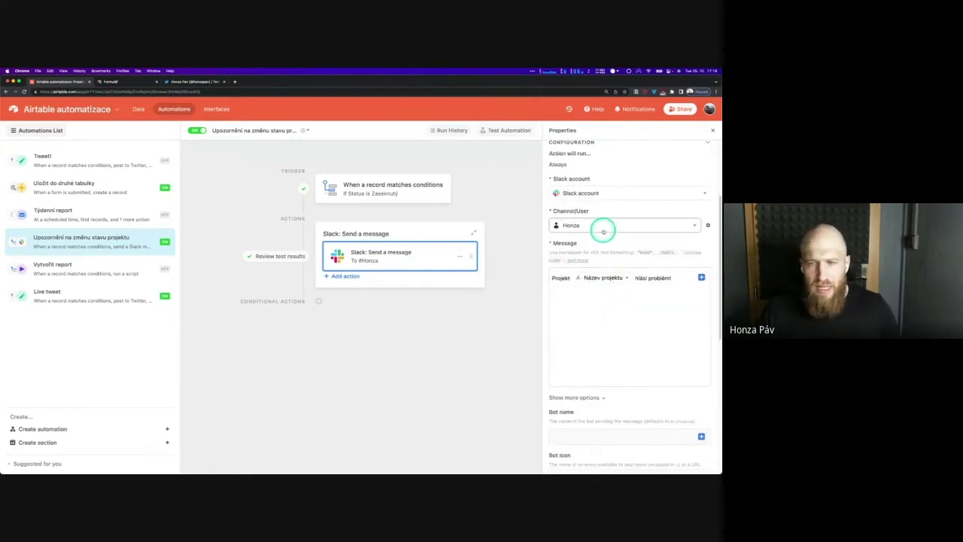
click(603, 230)
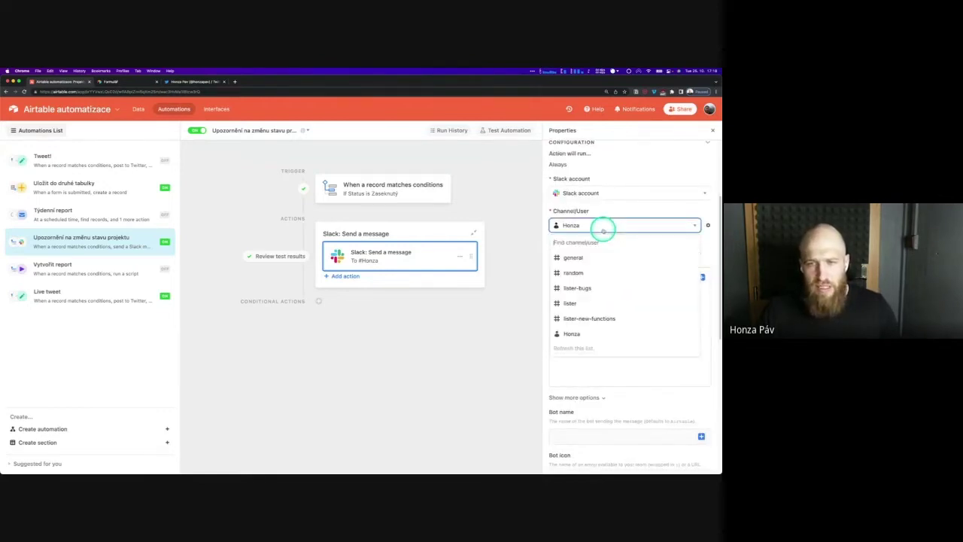
click(611, 211)
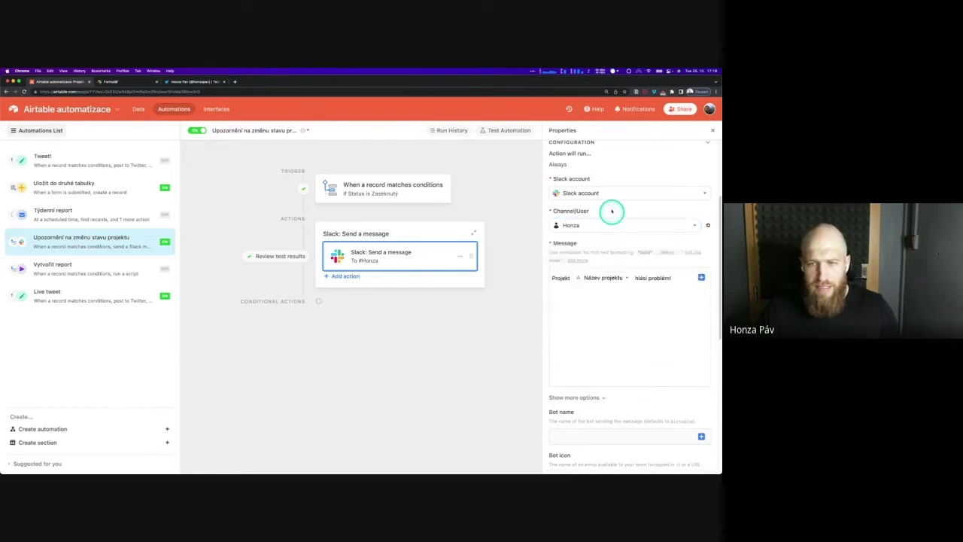
click(621, 263)
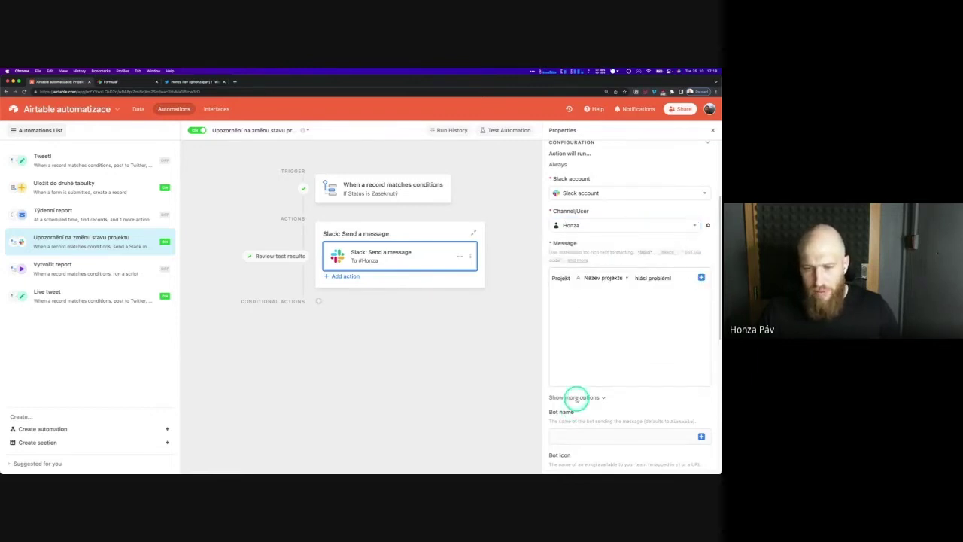
click(608, 392)
scroll(617, 403, down, 3)
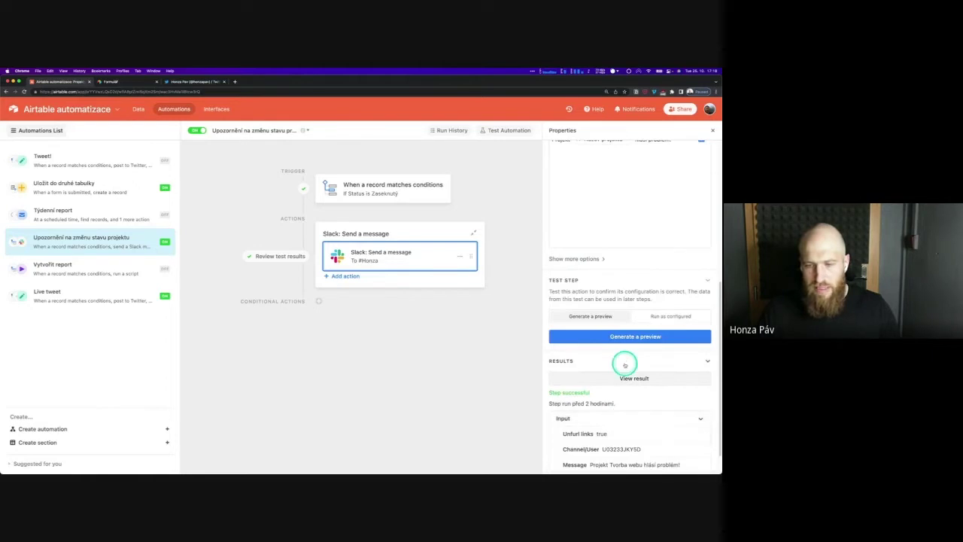
scroll(622, 360, up, 6)
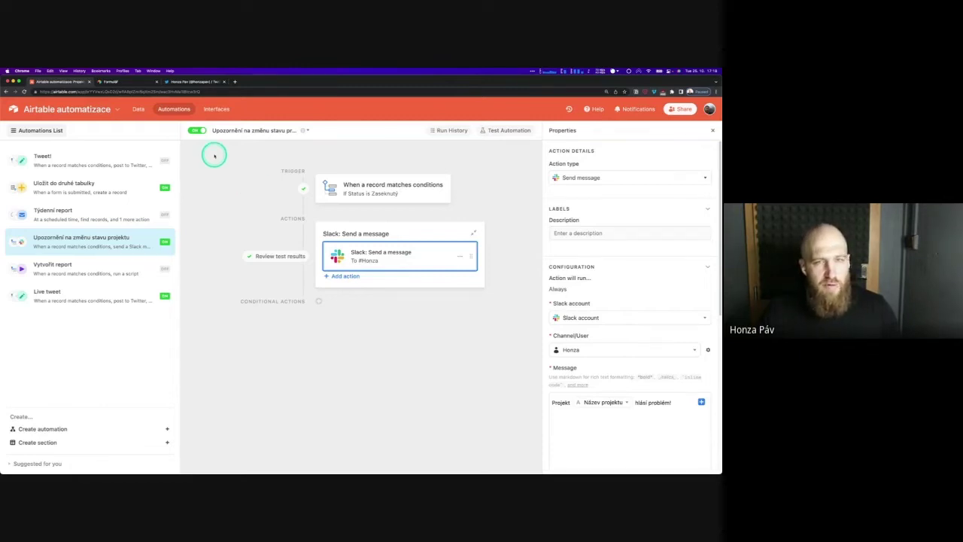
Open the switched-off Tweet! automation that tweets and updates Status for Ke zveřejnění records
click(139, 109)
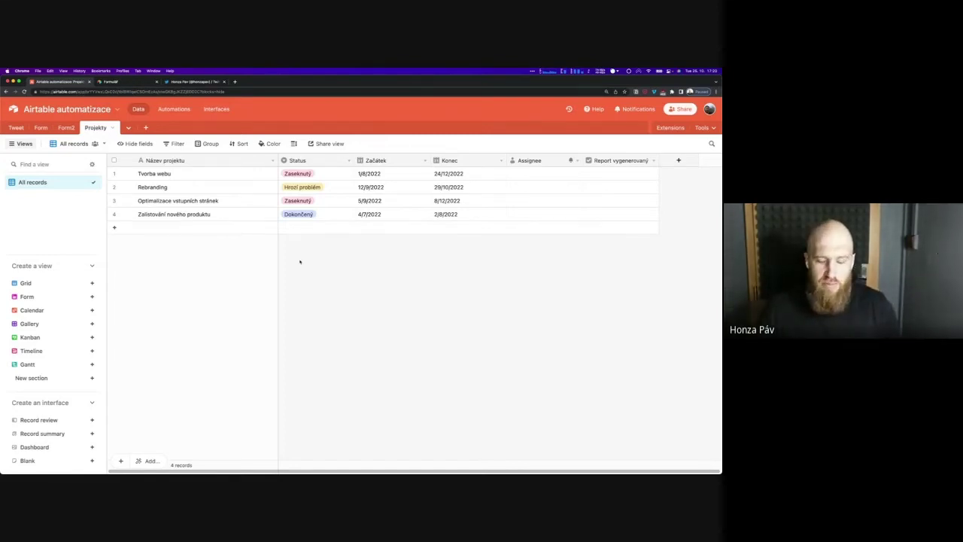
click(305, 288)
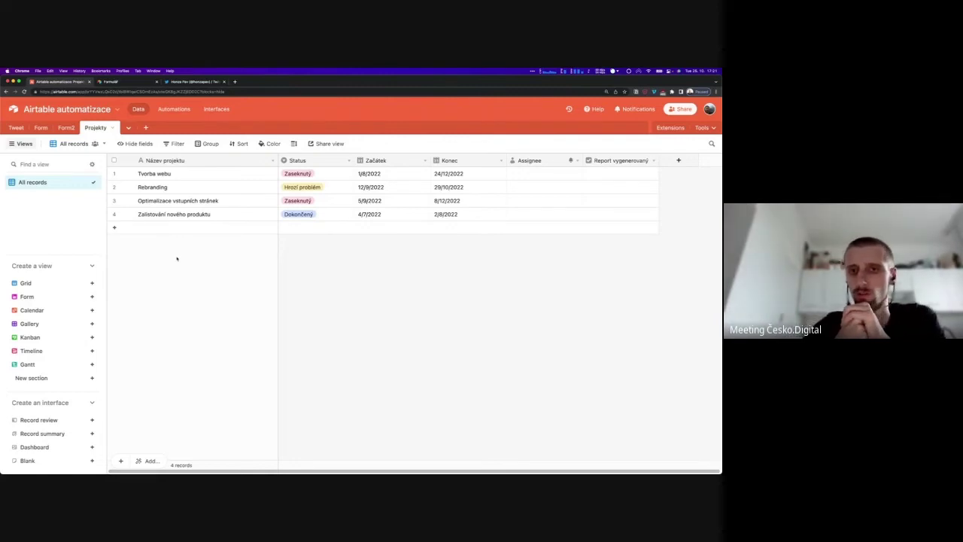
click(138, 143)
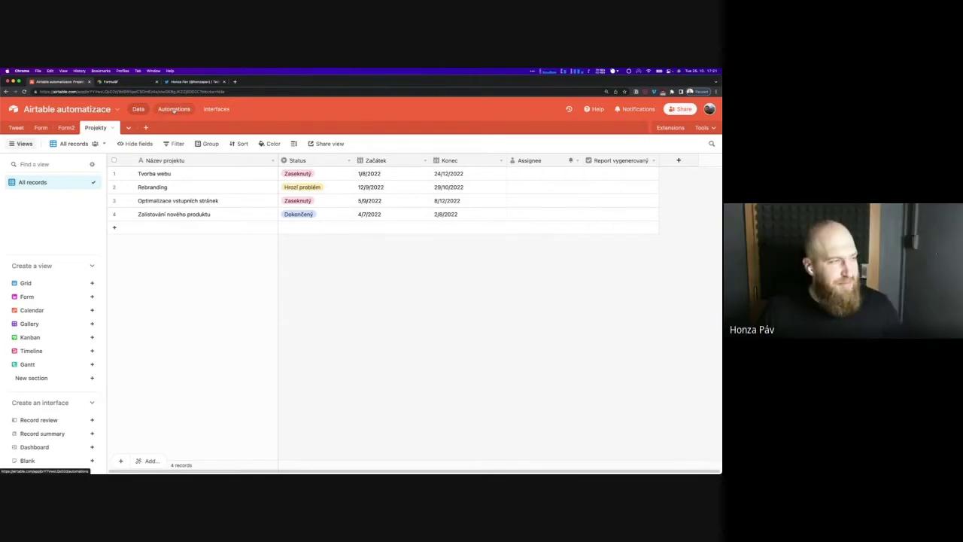
click(174, 110)
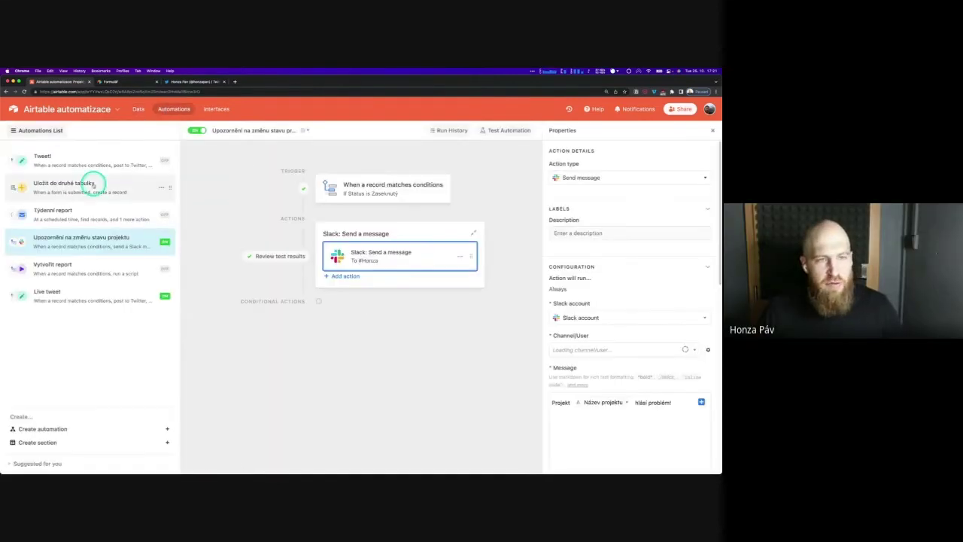
click(95, 164)
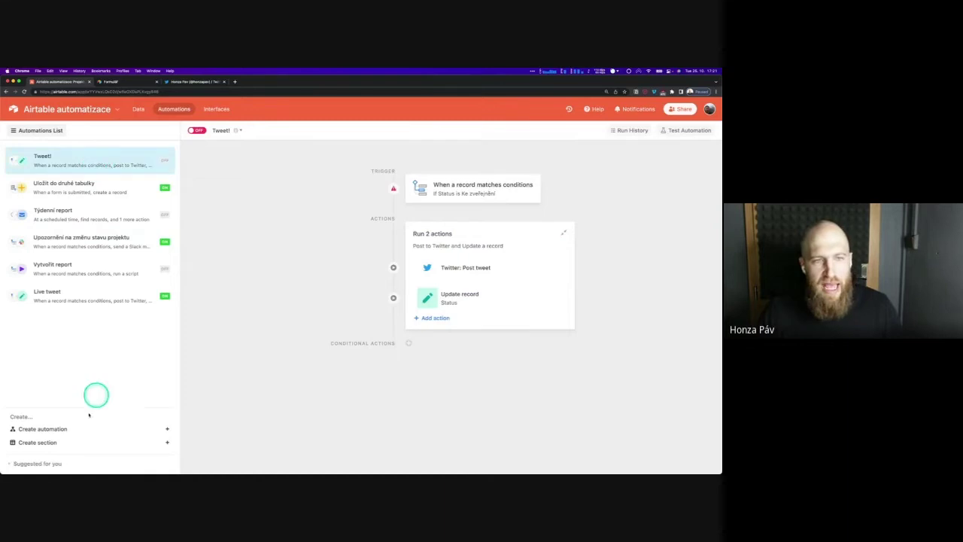
Add an automation named 'Příklad' and bring up its list of trigger types
click(60, 428)
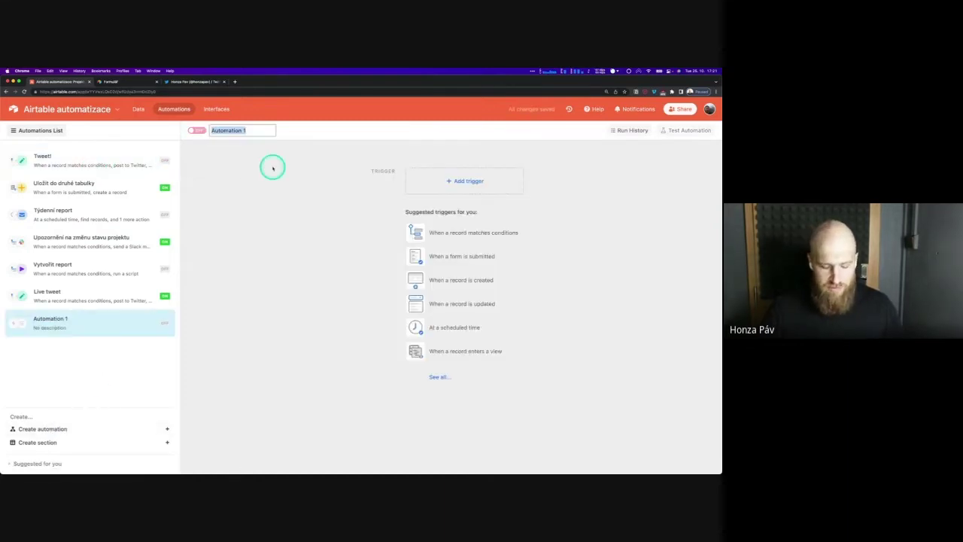
text(Příklad)
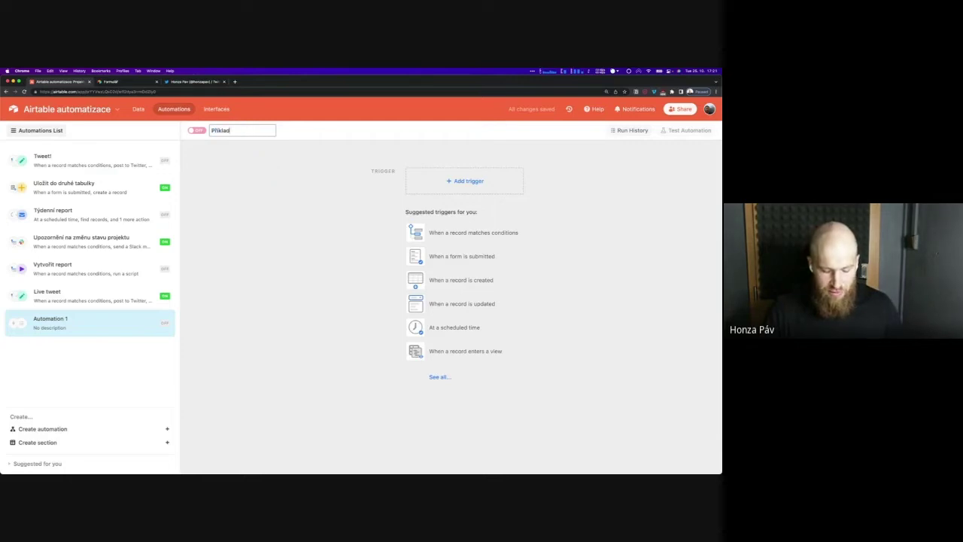
key(Return)
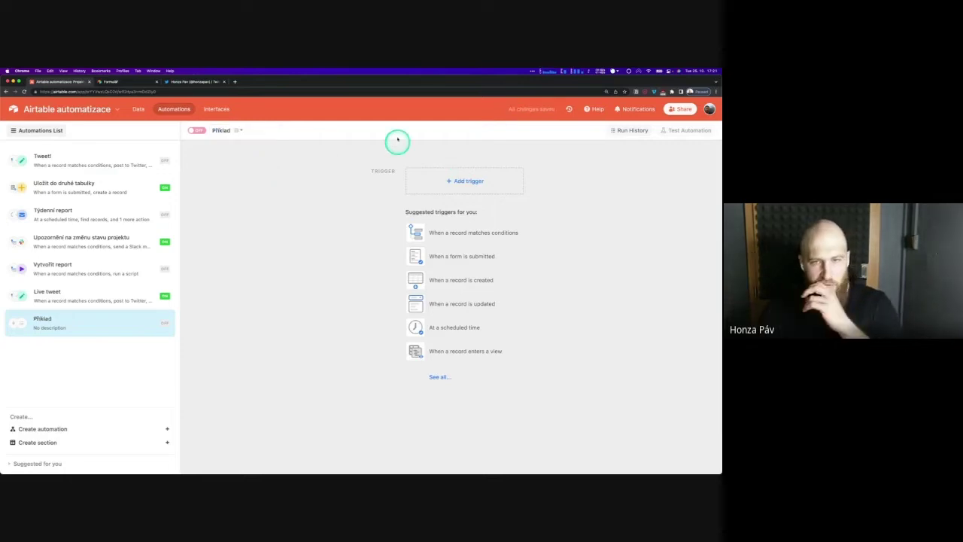
click(463, 182)
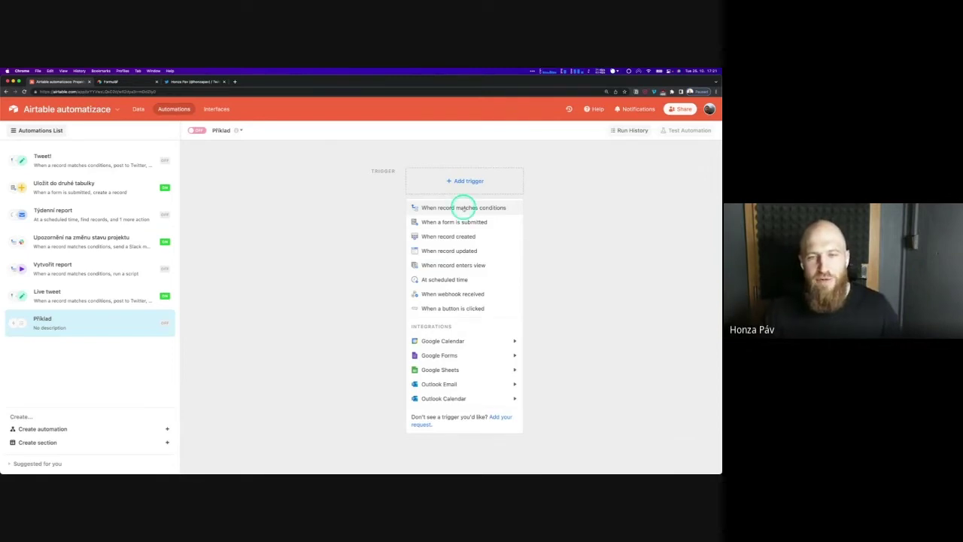
Give Příklad a 'When webhook received' trigger and browse the available actions, including Twitter's
click(445, 293)
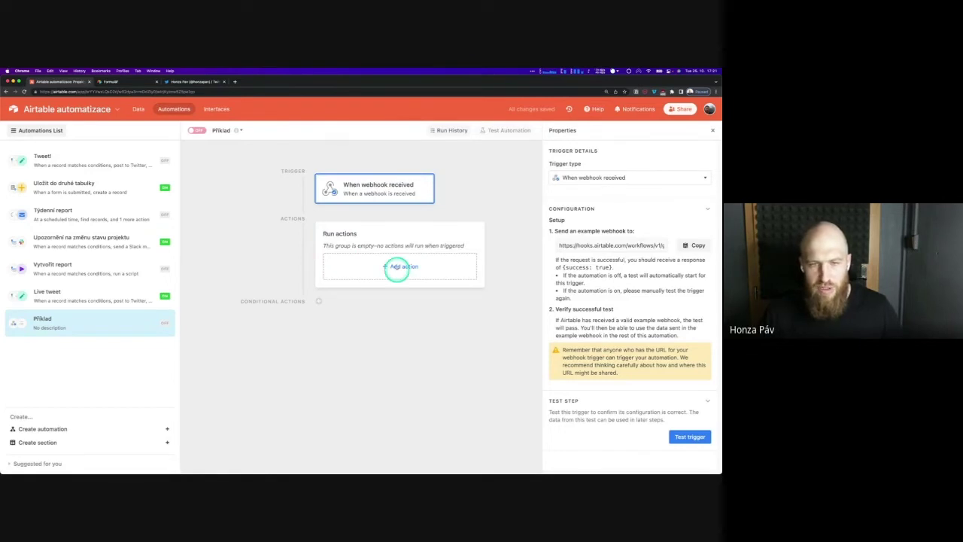
click(400, 266)
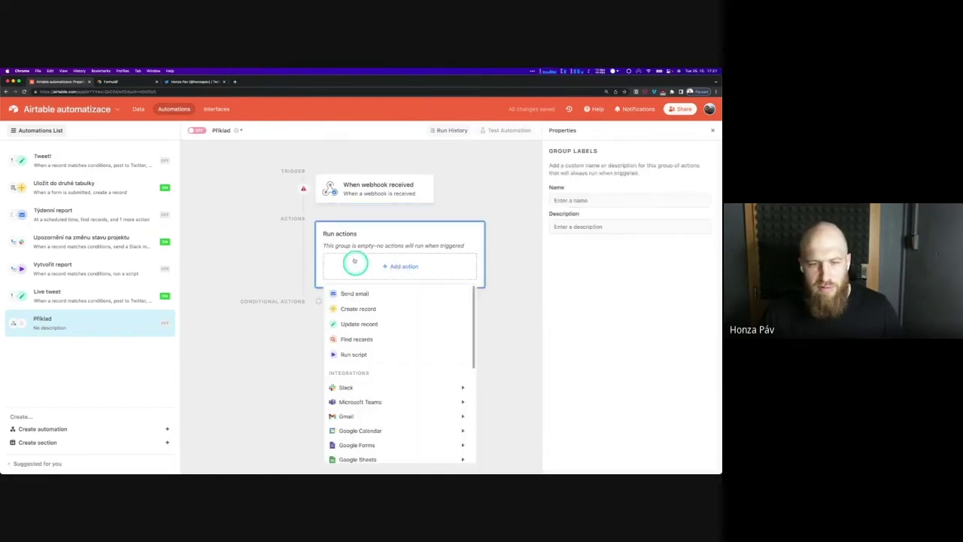
scroll(392, 352, down, 1)
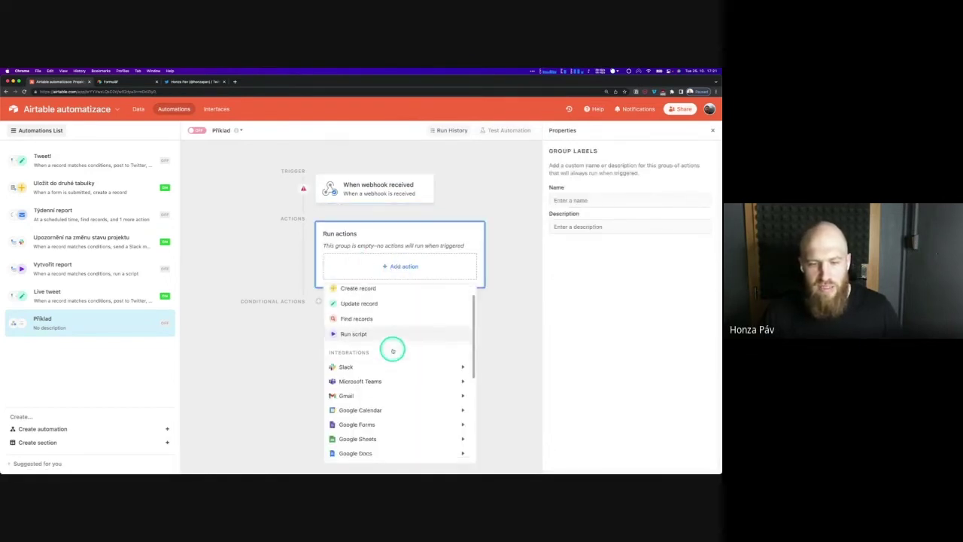
scroll(393, 350, down, 5)
mouse_move(393, 351)
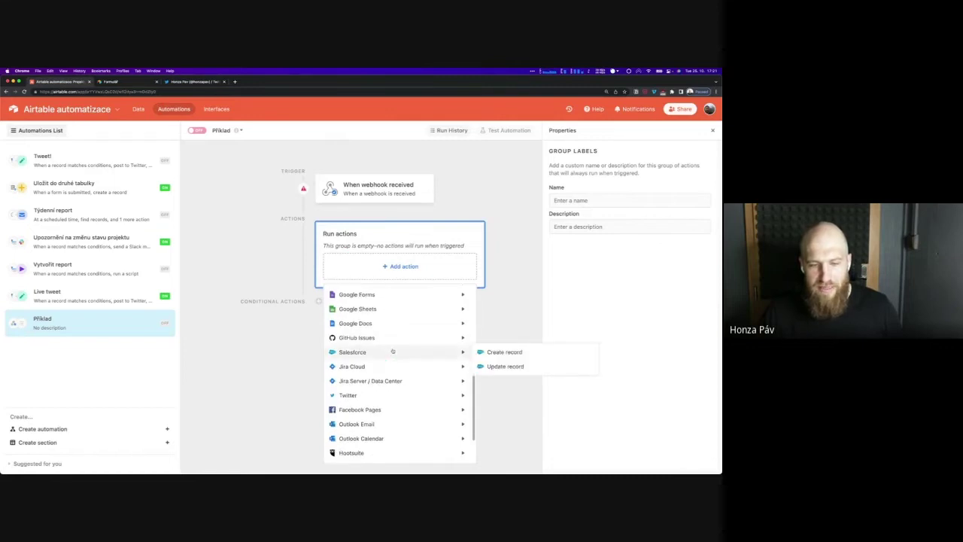
click(392, 395)
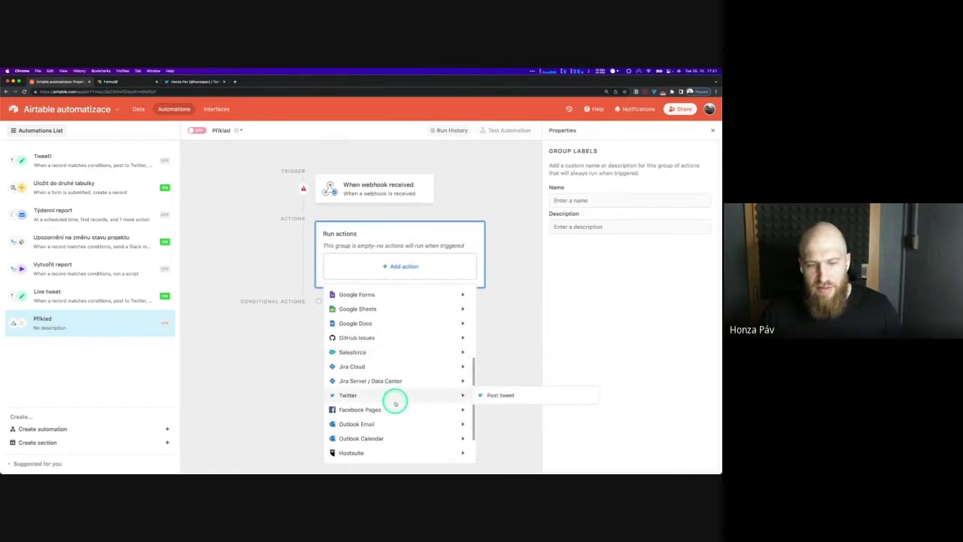
mouse_move(394, 406)
scroll(395, 408, down, 1)
scroll(396, 399, down, 1)
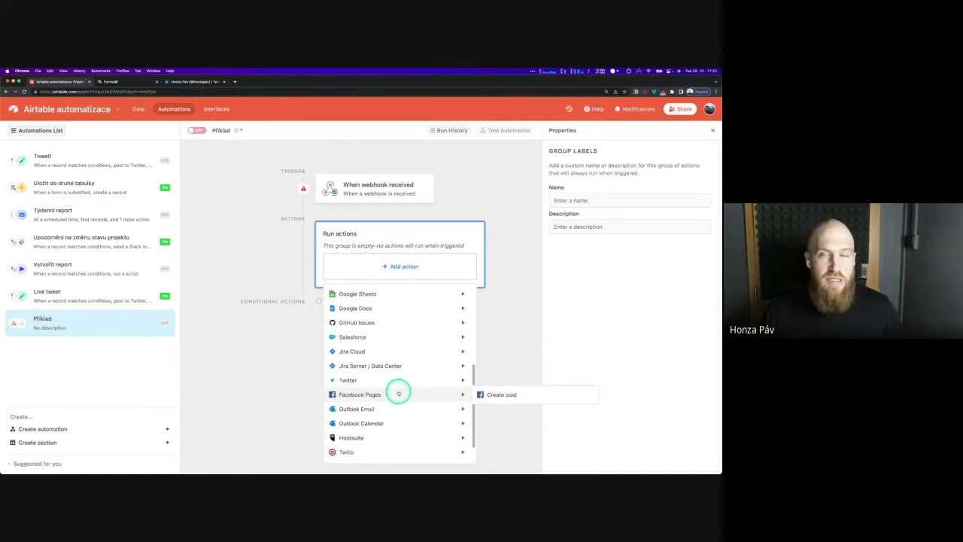
scroll(399, 387, down, 3)
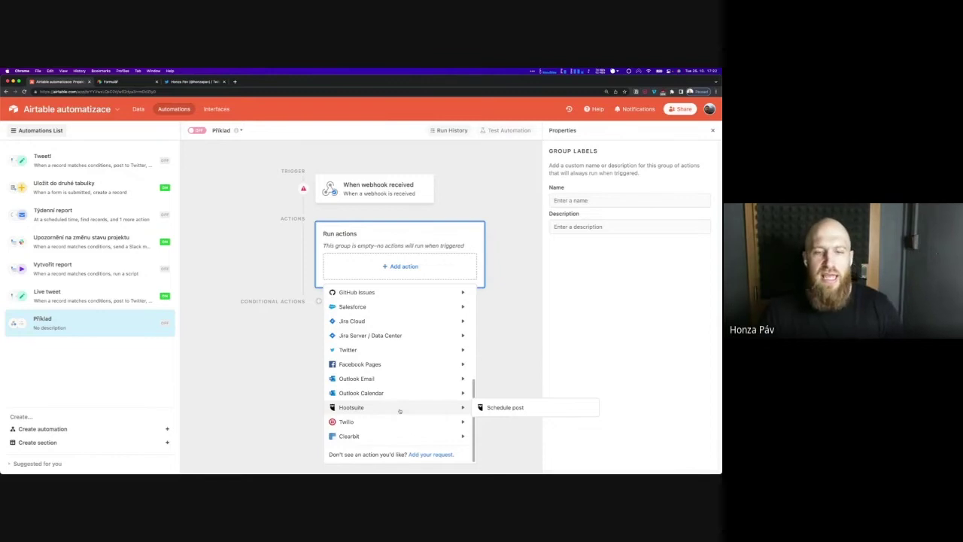
scroll(387, 370, up, 3)
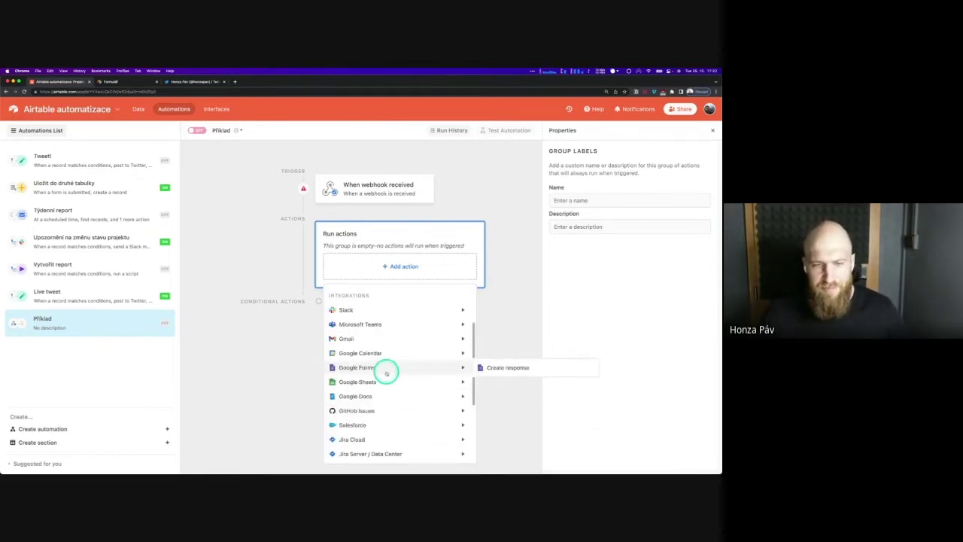
scroll(386, 373, up, 3)
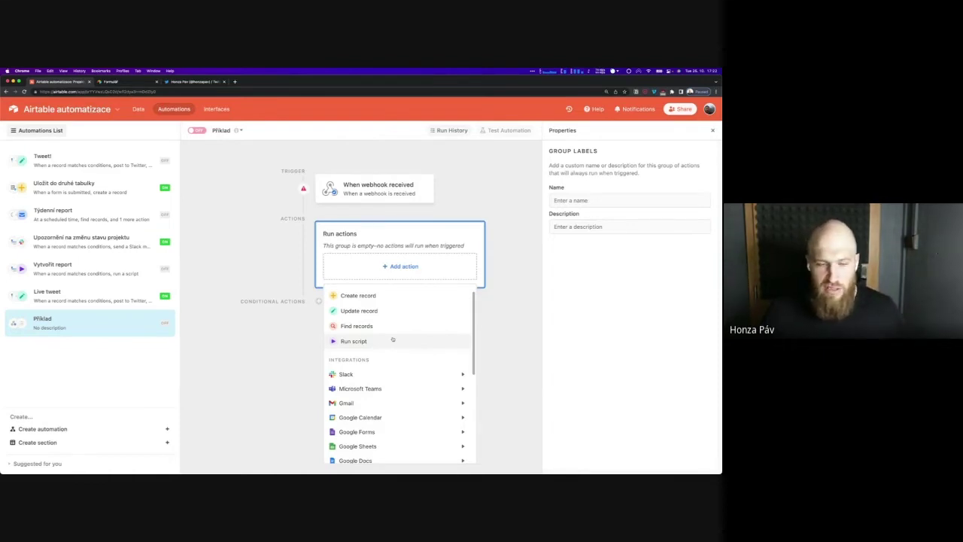
Add a Run a script action keeping the default console.log(`Hello, ${base.name}!`) script
click(393, 340)
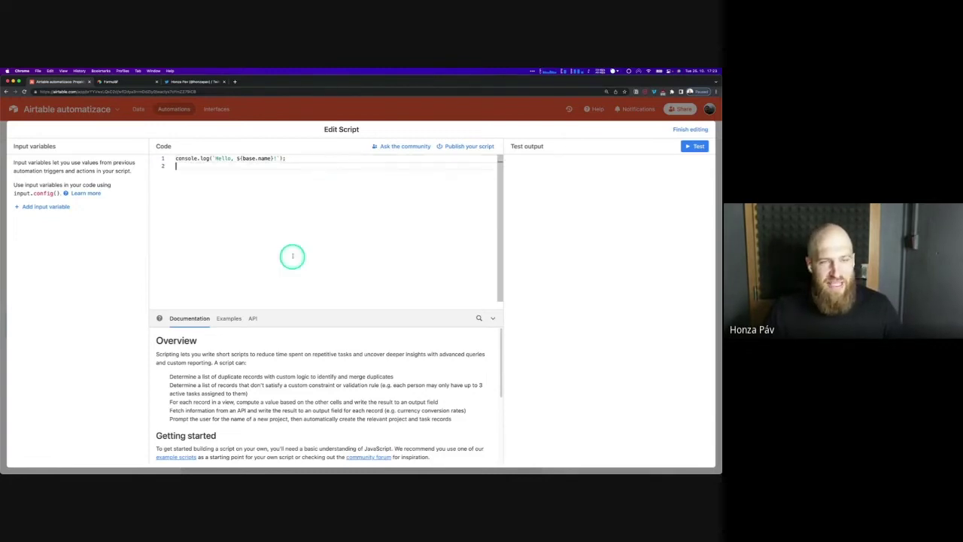
click(493, 318)
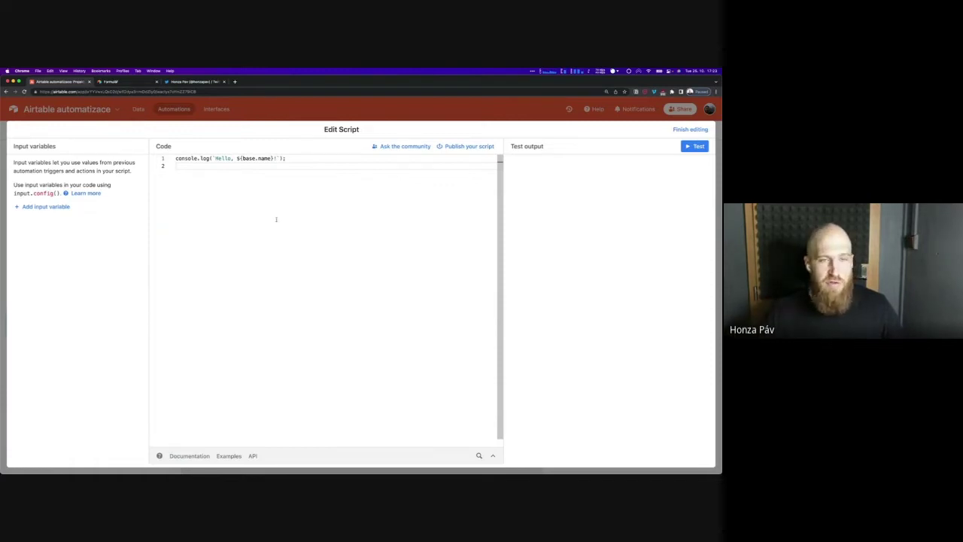
click(305, 159)
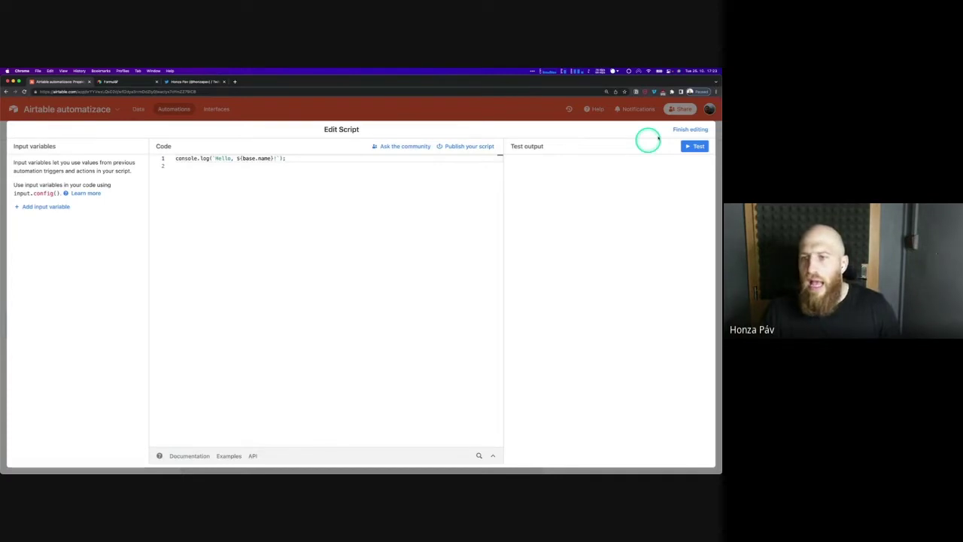
click(676, 130)
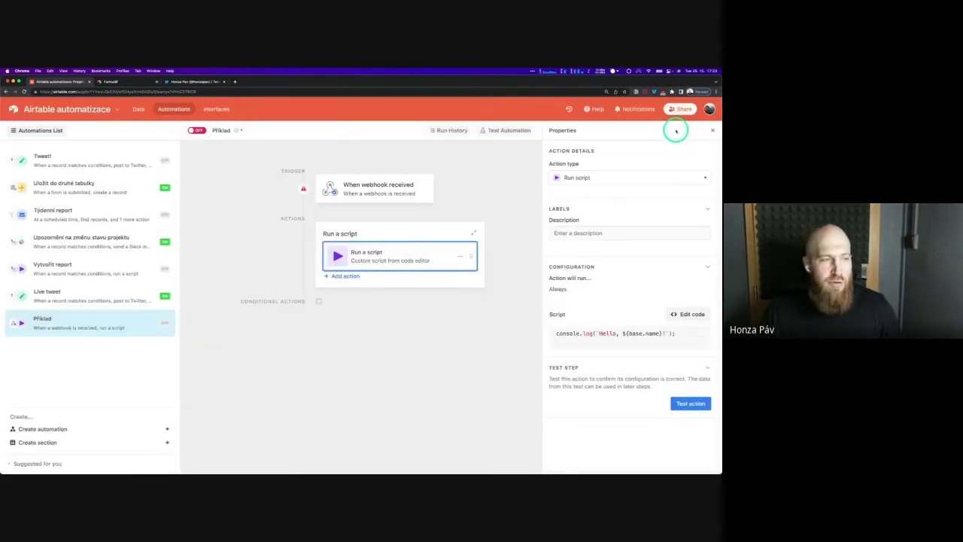
Close the action properties, return to the Projekty table and show the Extensions panel
click(713, 130)
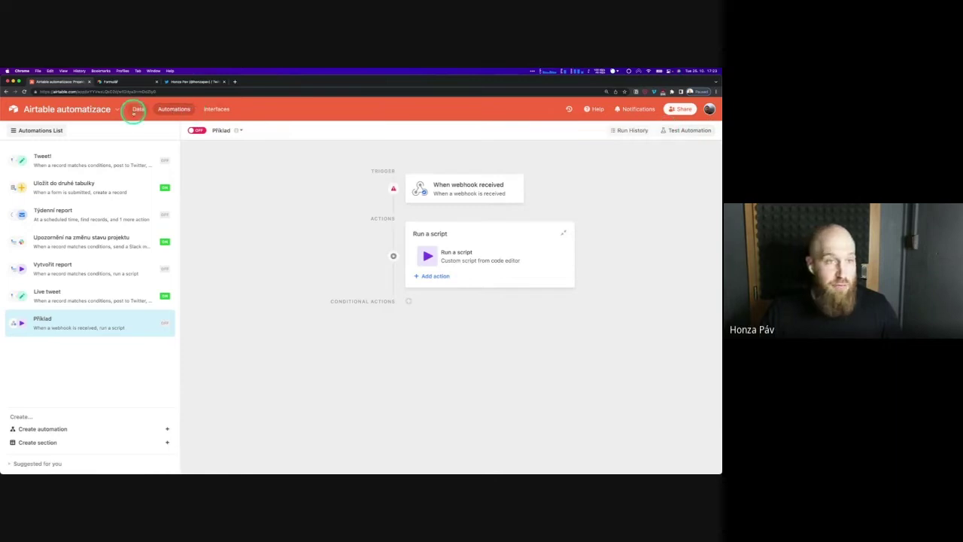
click(138, 110)
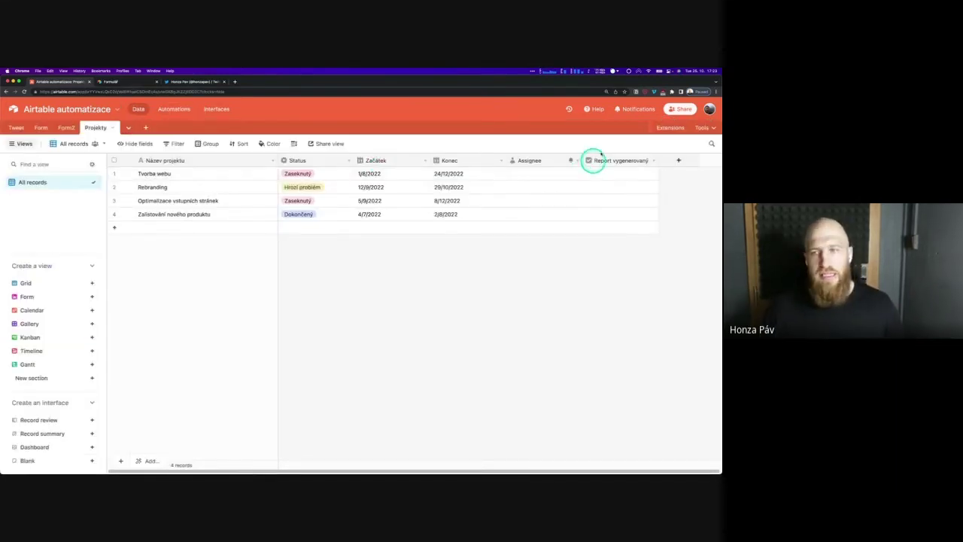
click(675, 128)
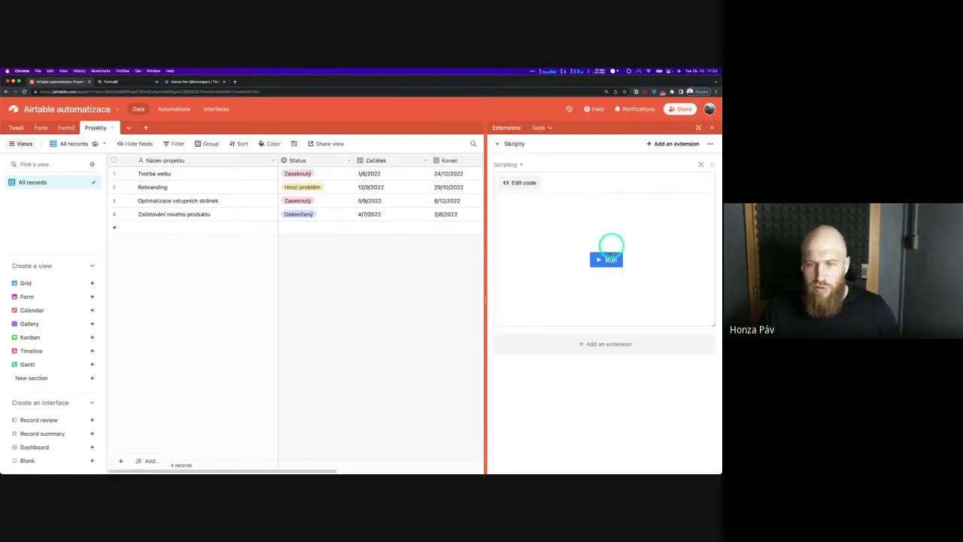
Inspect the Scripting extension's code sending a Projekty record ID to the Make webhook, then collapse it
click(524, 183)
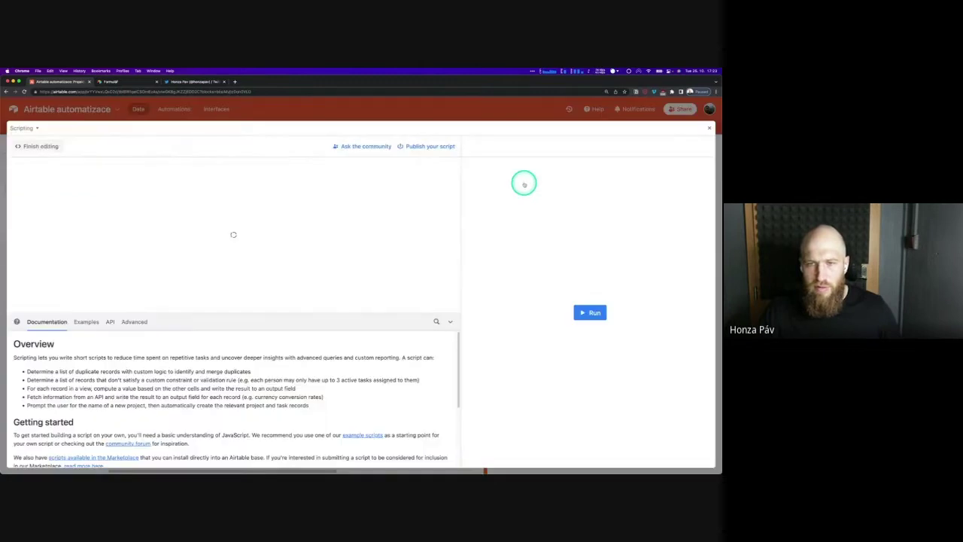
click(449, 320)
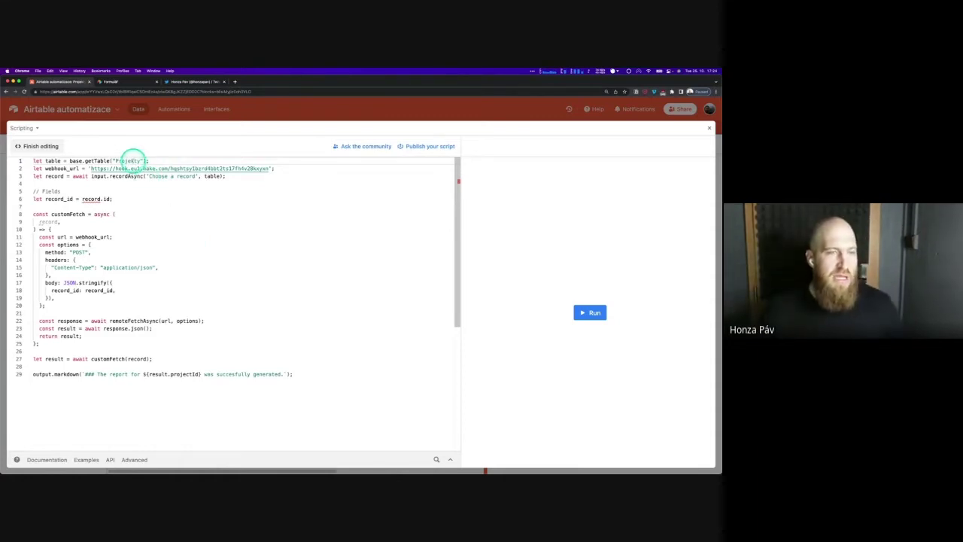
click(117, 160)
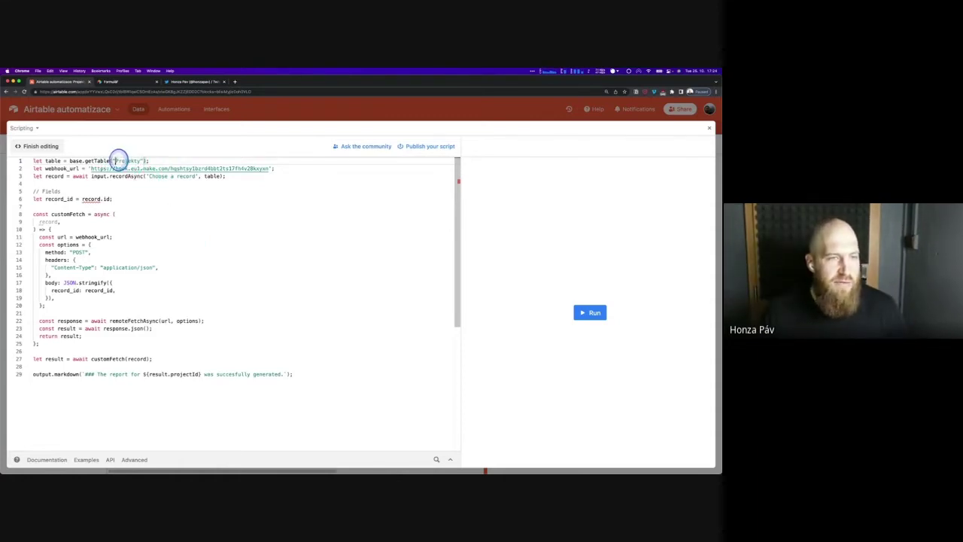
drag(117, 161, 140, 160)
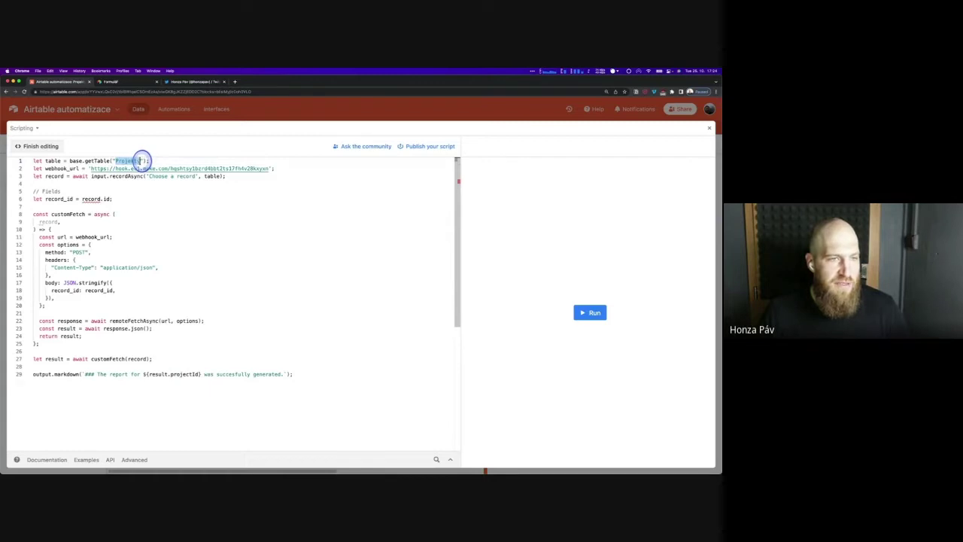
drag(90, 168, 269, 168)
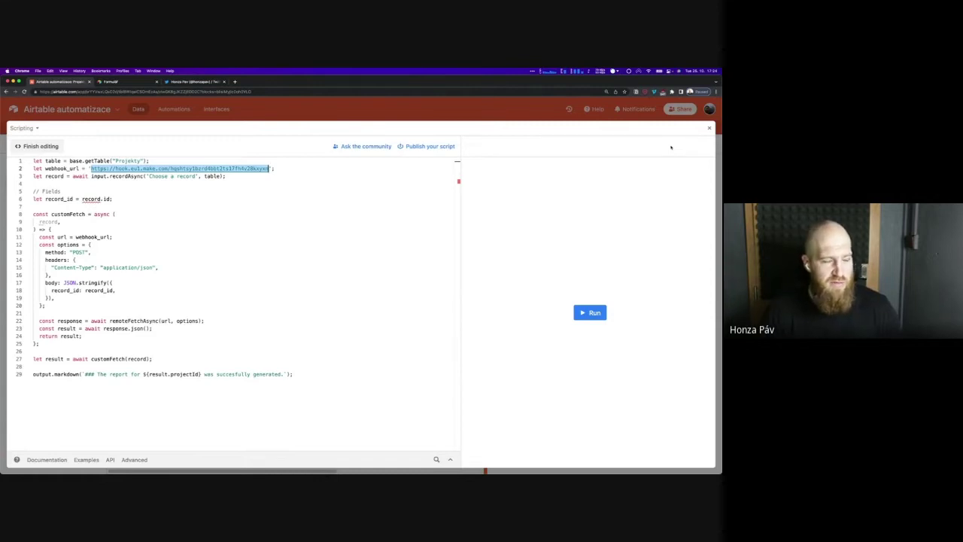
click(267, 153)
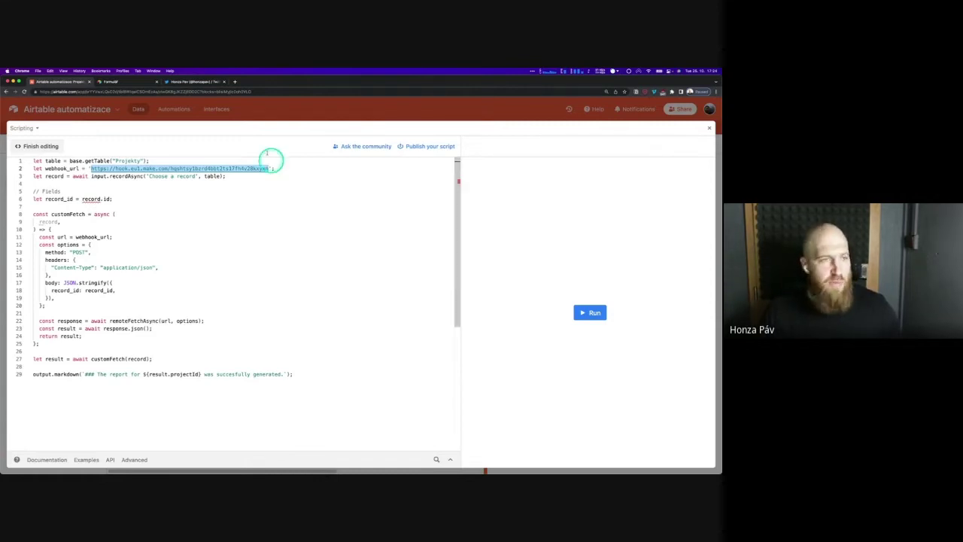
click(42, 147)
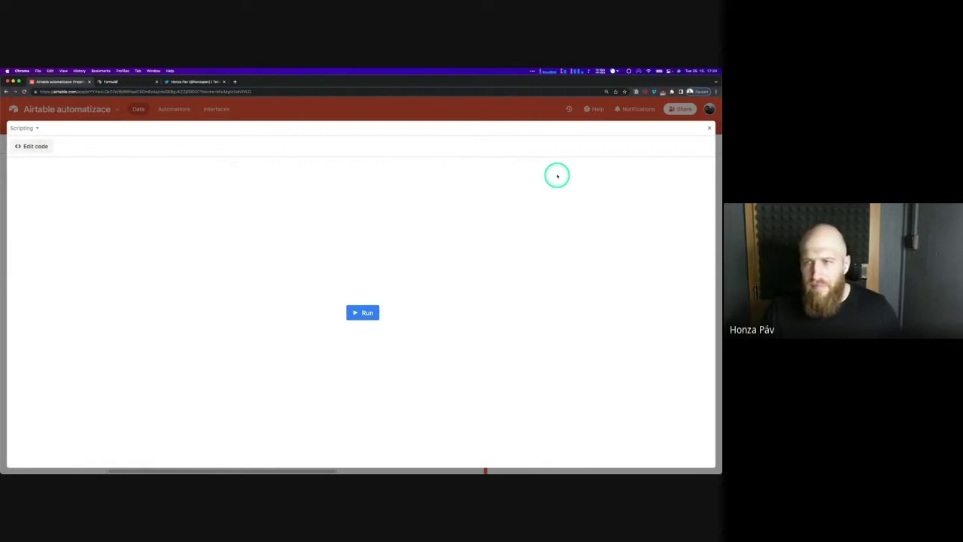
click(709, 128)
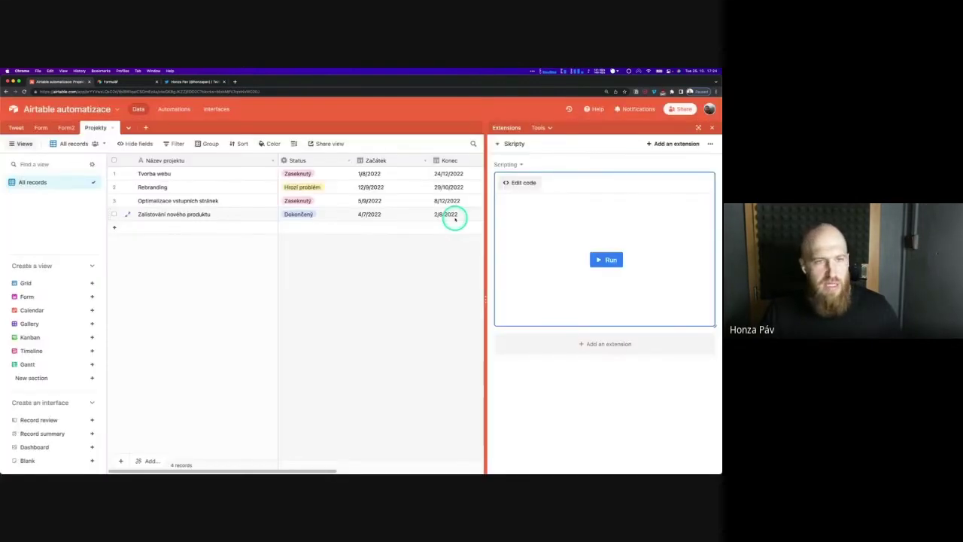
Close Extensions, check Příklad's webhook trigger, then create the new Automation 1
click(712, 127)
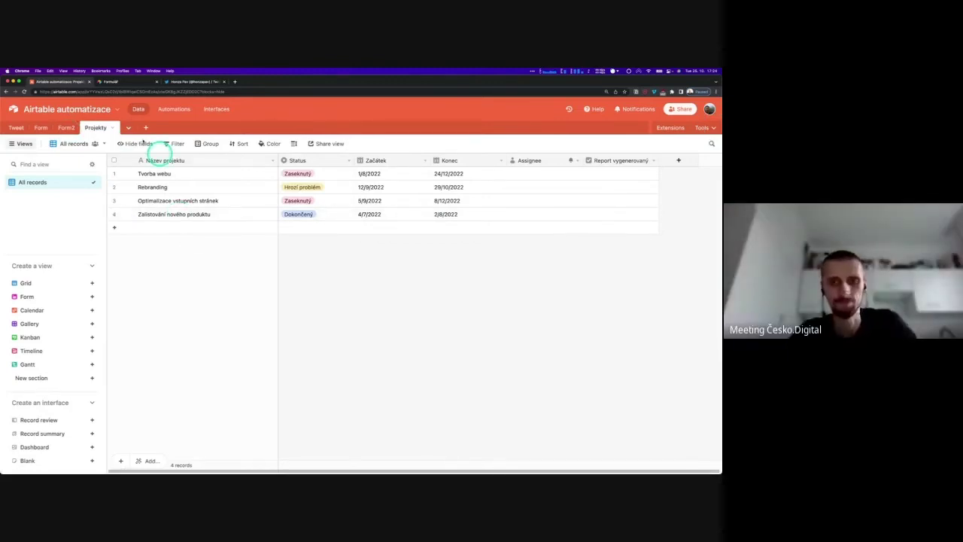
click(174, 110)
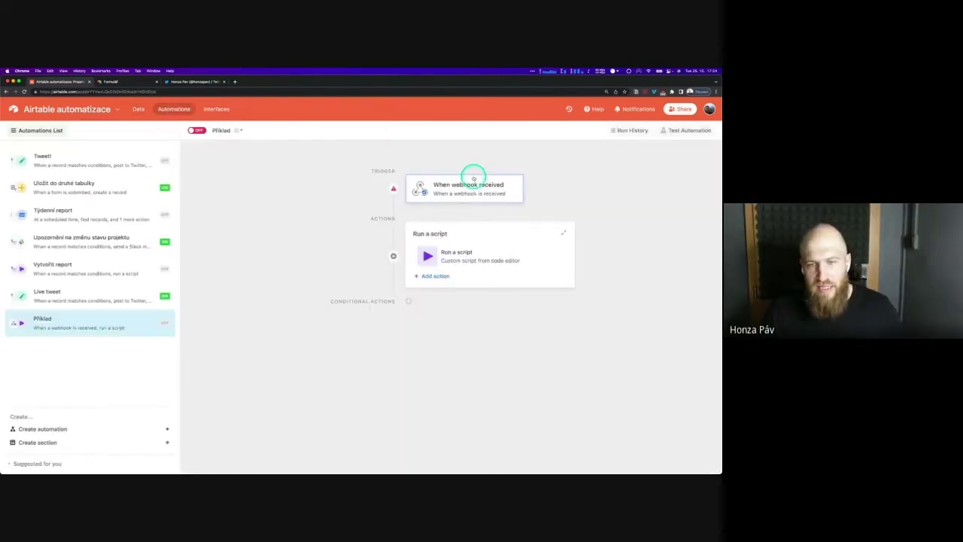
click(413, 177)
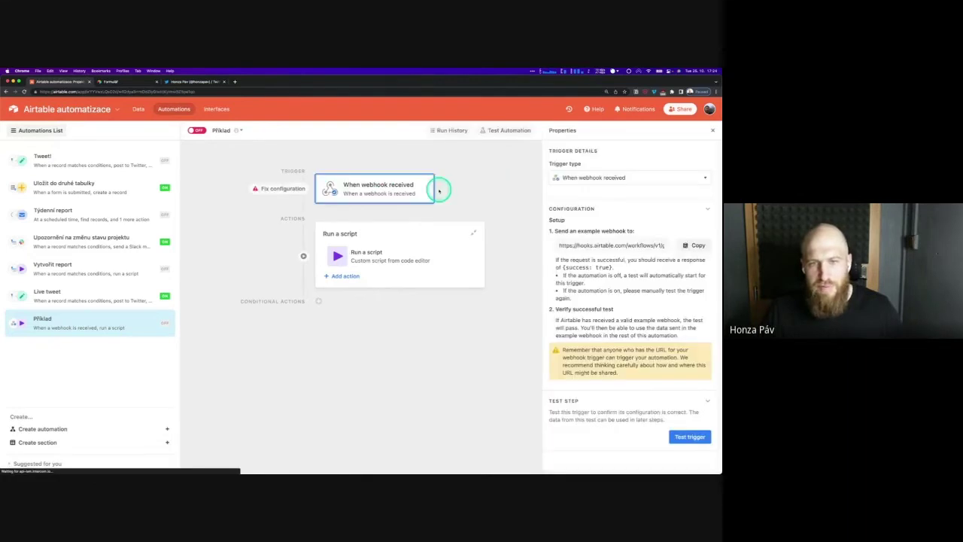
click(210, 211)
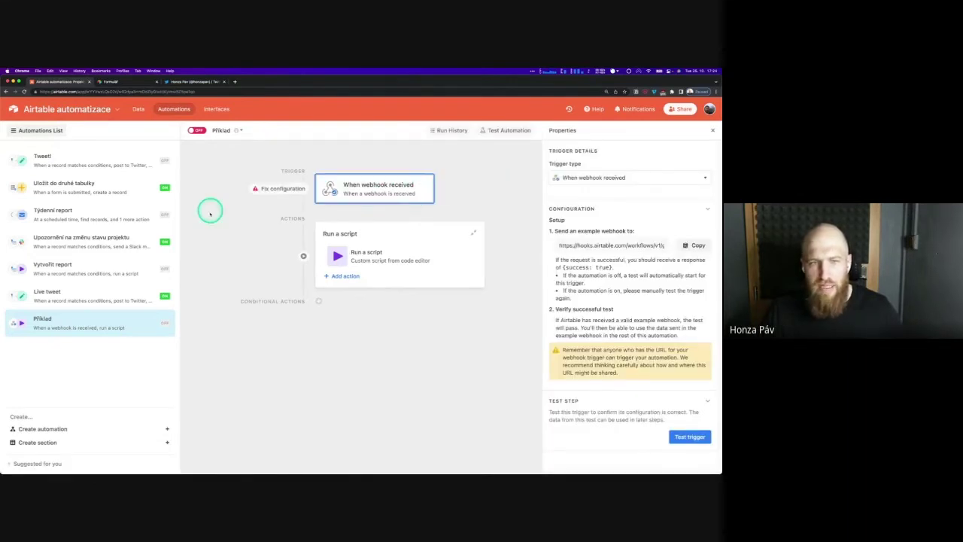
click(28, 434)
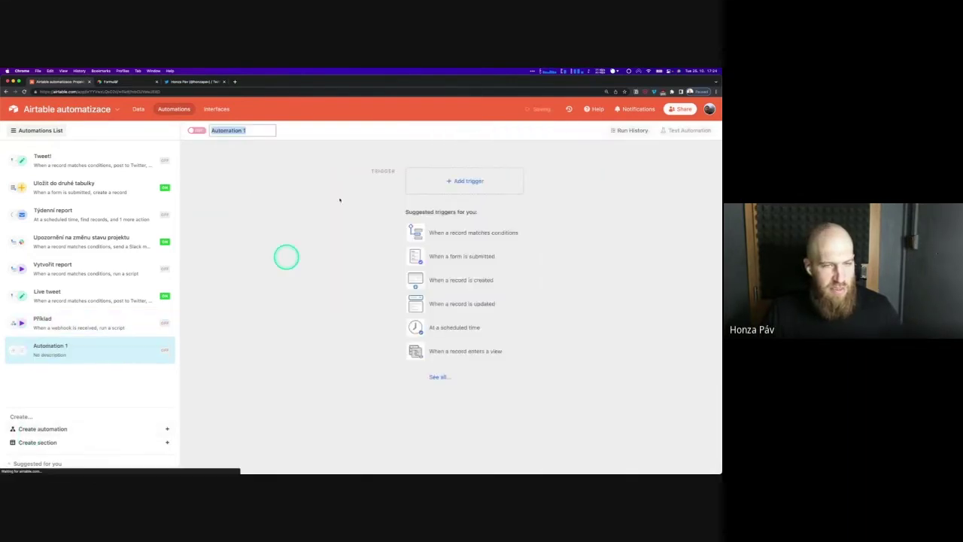
click(341, 201)
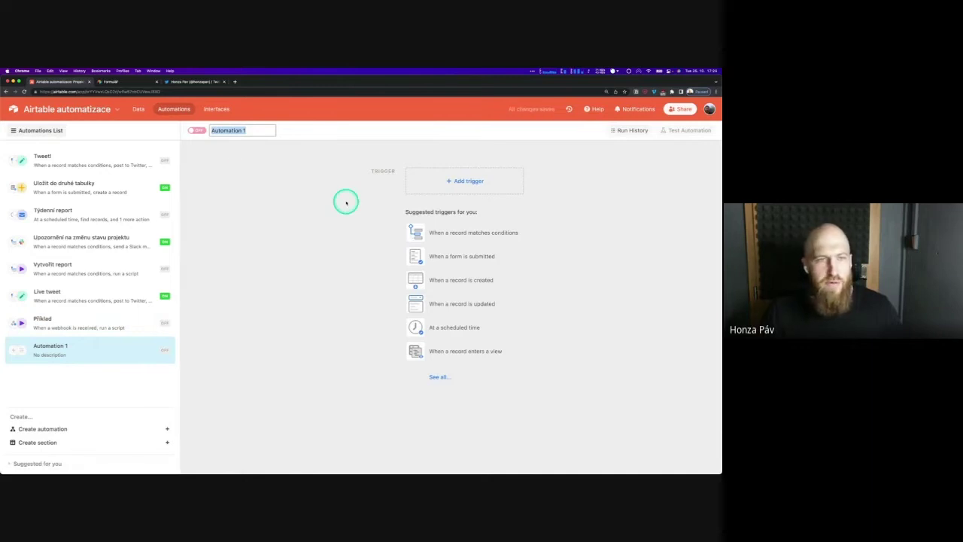
click(234, 146)
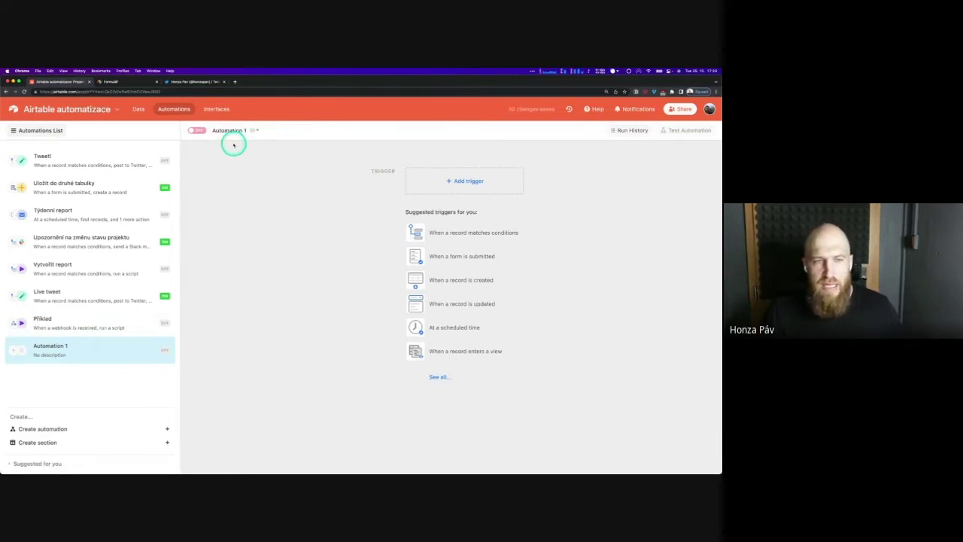
click(472, 182)
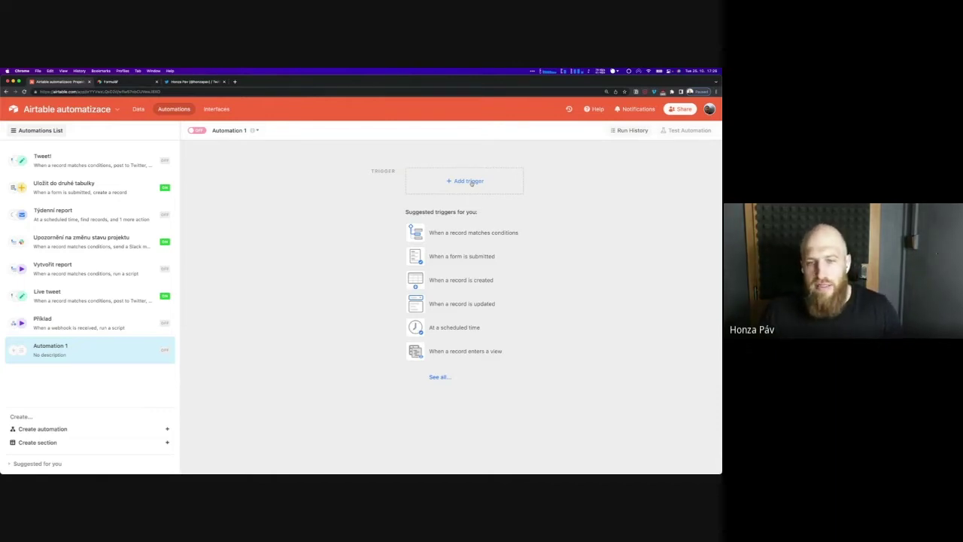
click(362, 213)
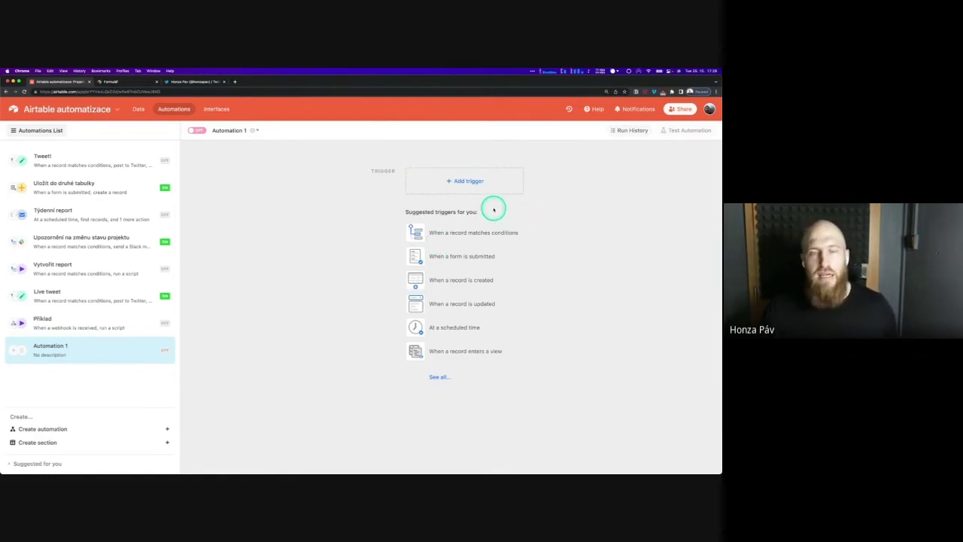
Set a 'When a record matches conditions' trigger on Projekty with Status is Zaseknutý
click(454, 234)
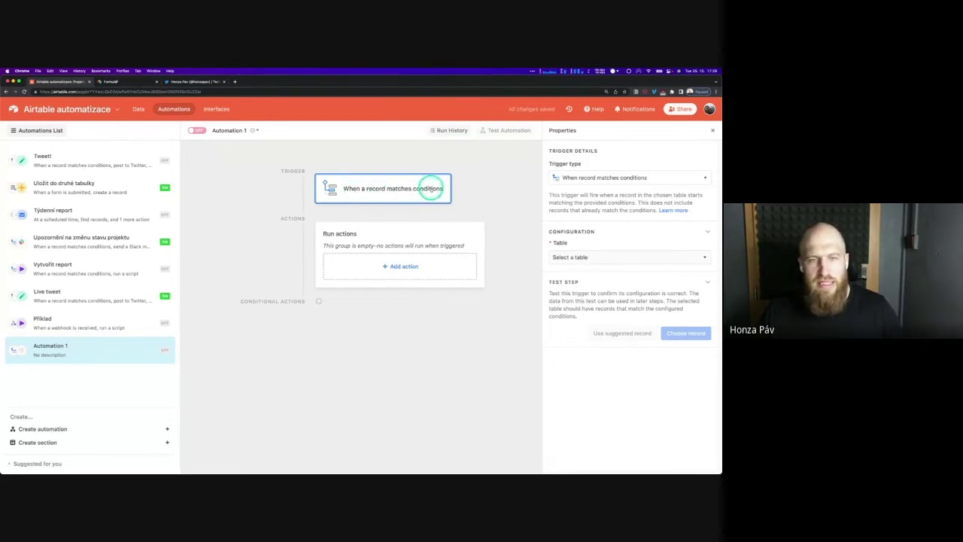
click(590, 259)
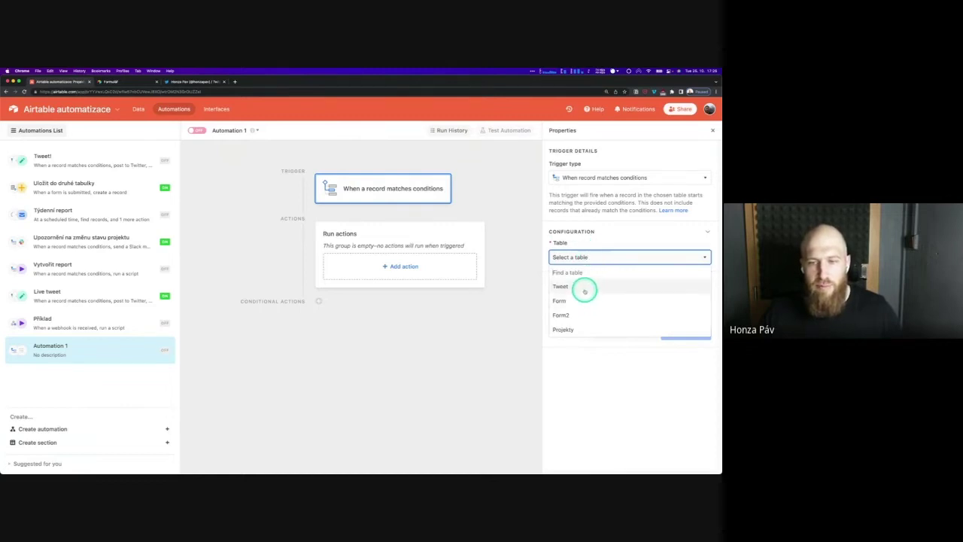
click(581, 329)
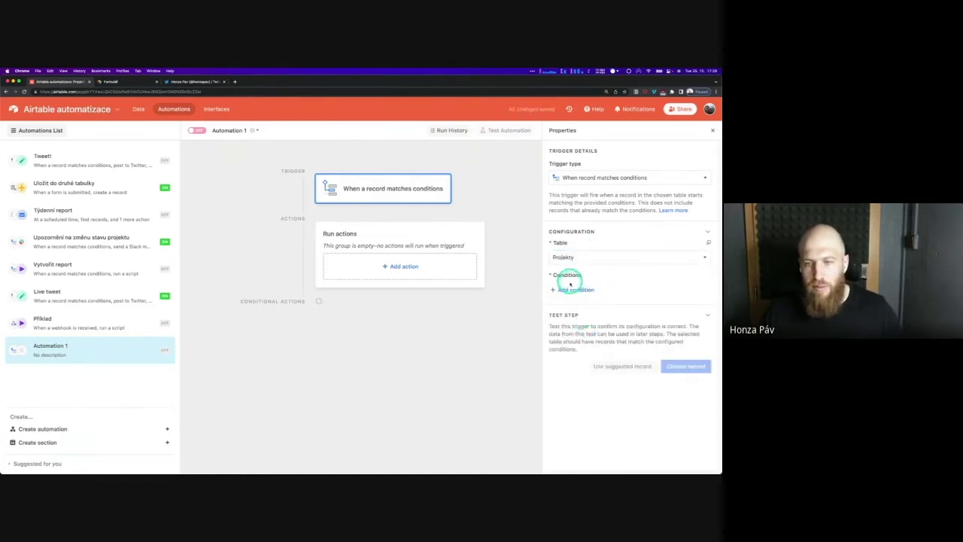
click(572, 289)
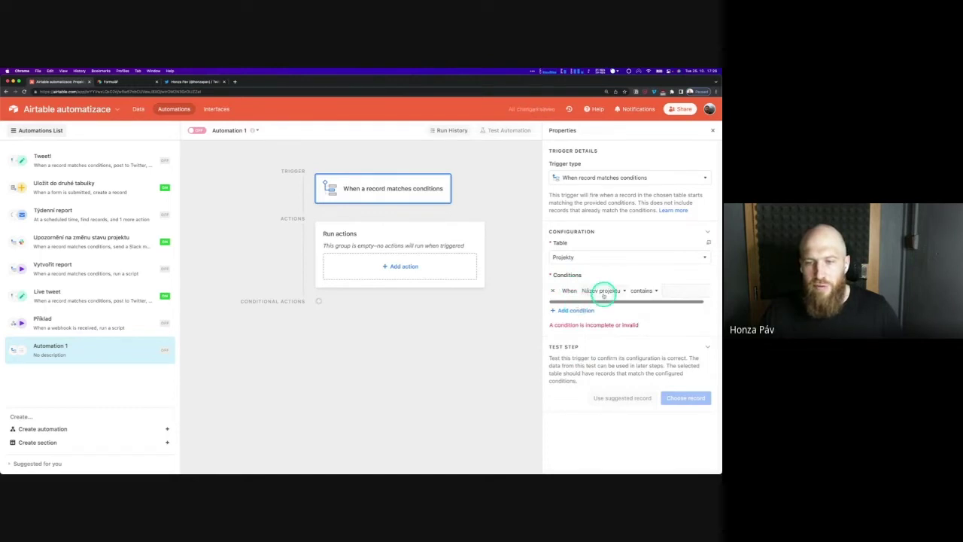
click(603, 292)
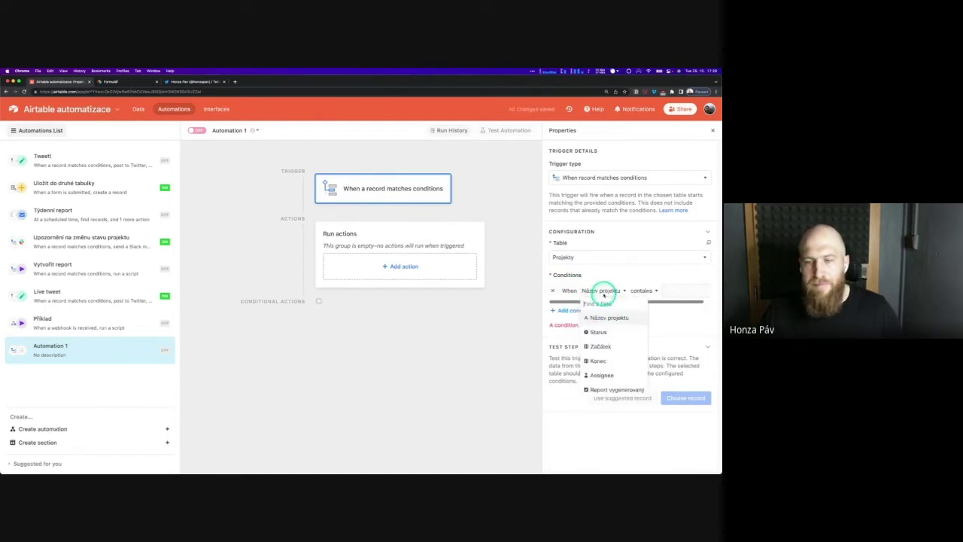
click(607, 335)
click(636, 292)
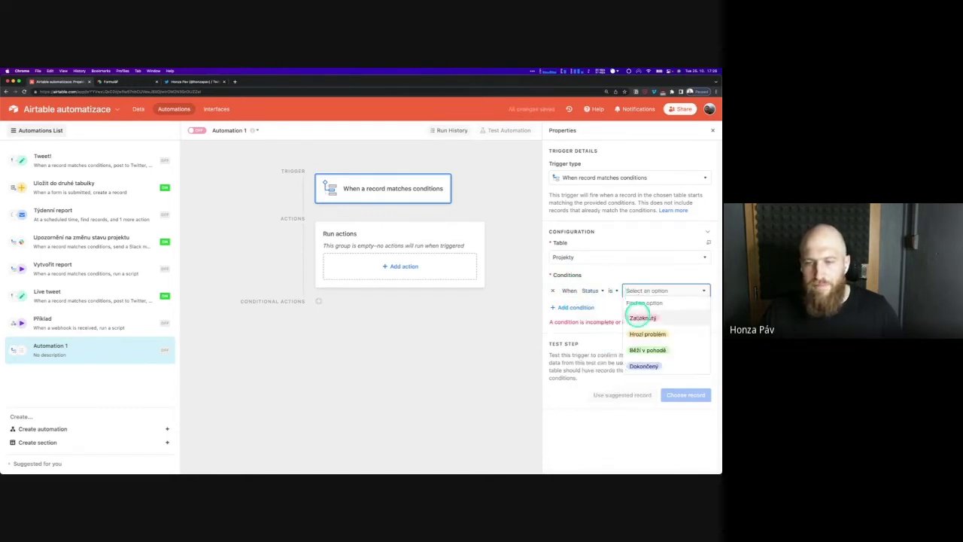
click(639, 317)
Add the condition Začátek is after exact date 2/10/2022 and test the trigger
click(571, 308)
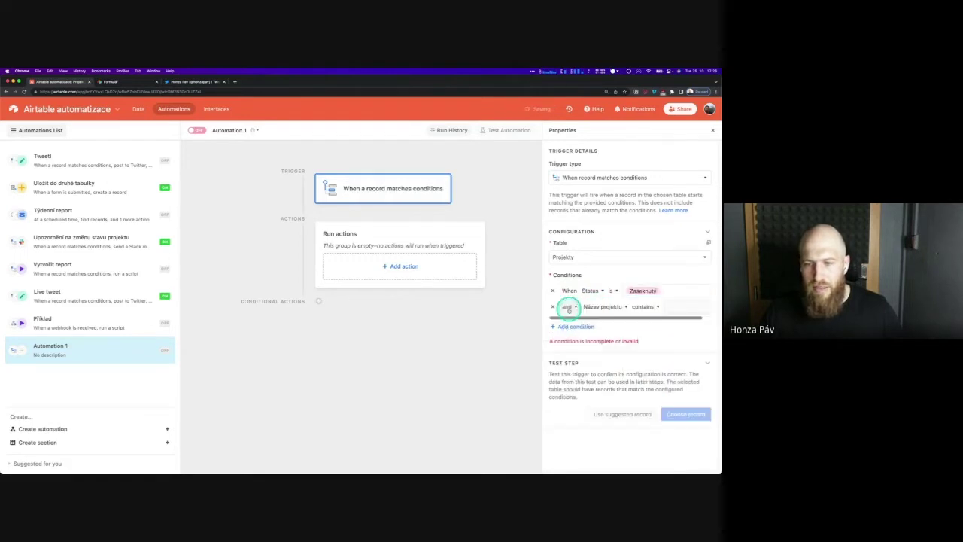
click(611, 308)
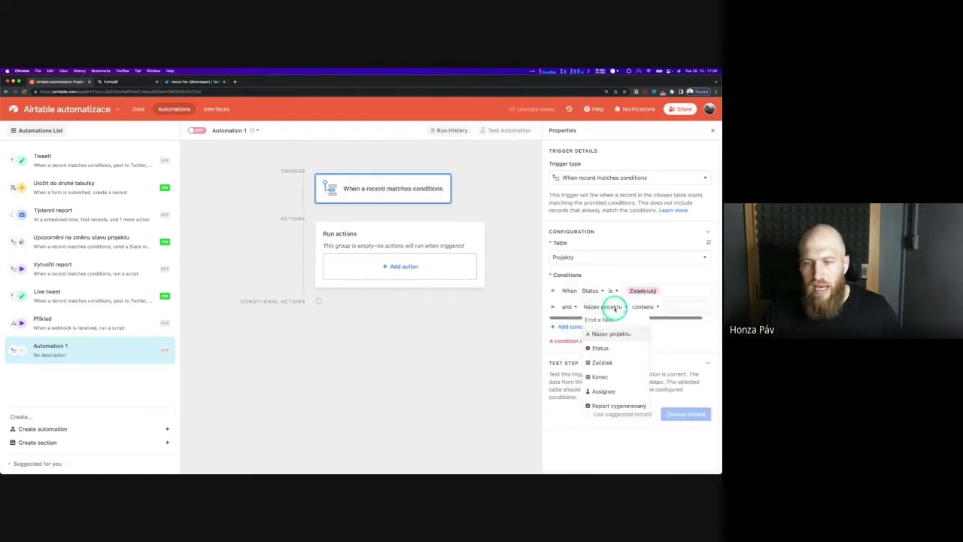
click(605, 362)
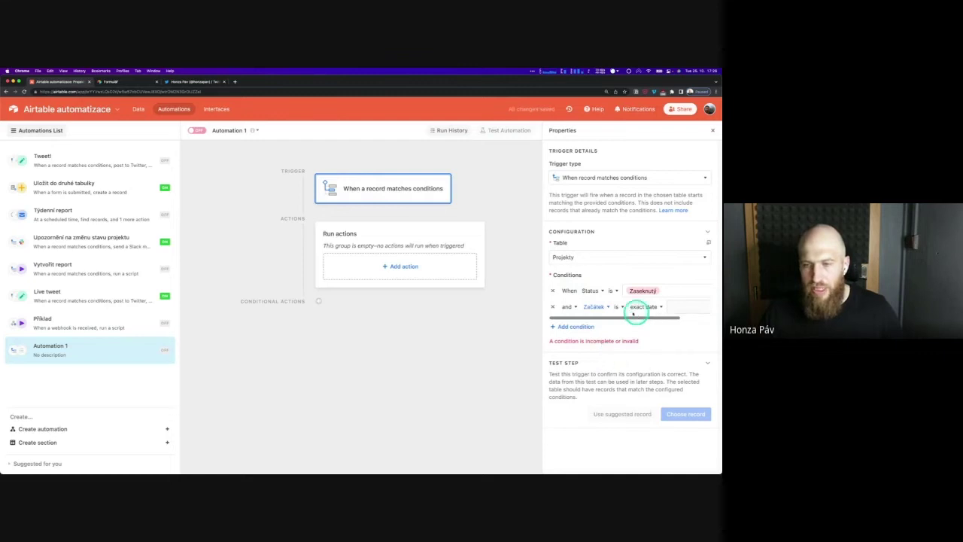
click(615, 307)
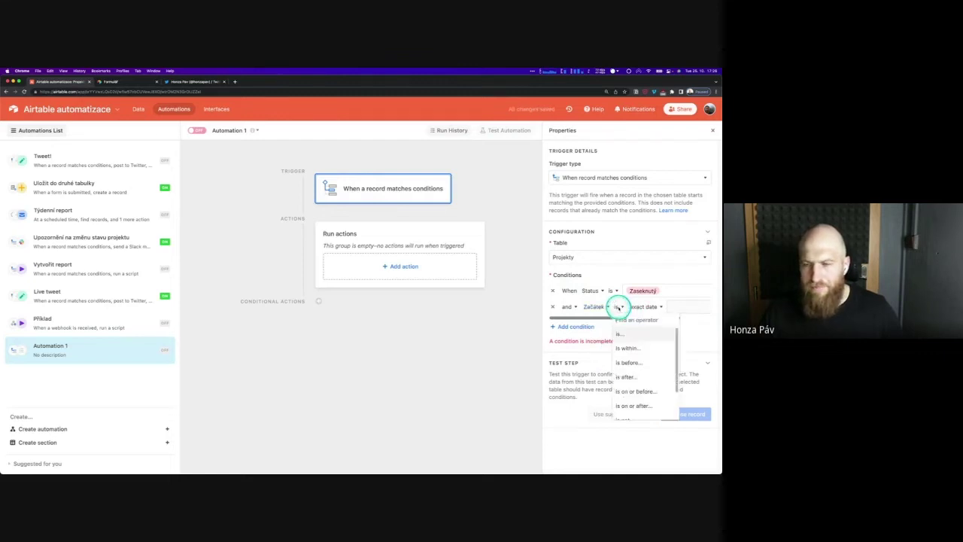
click(636, 377)
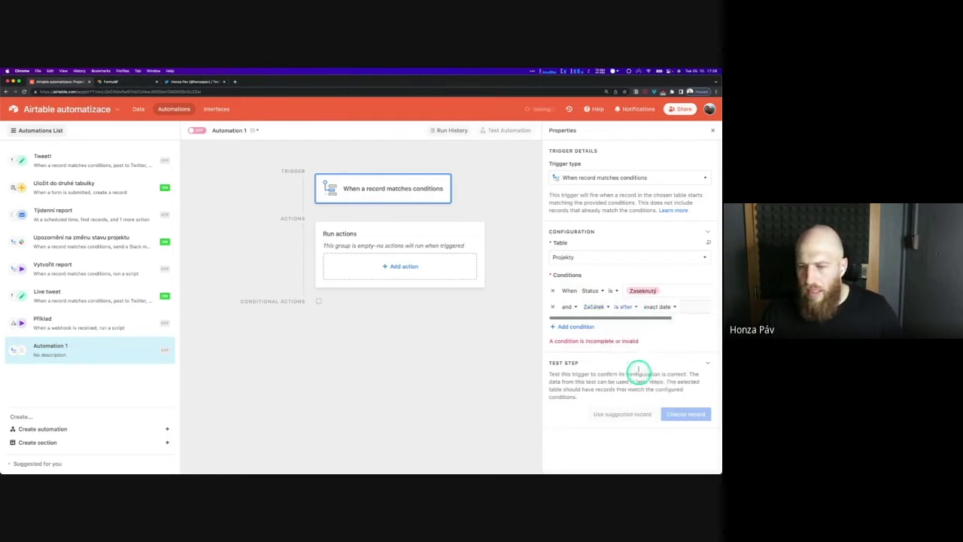
click(655, 307)
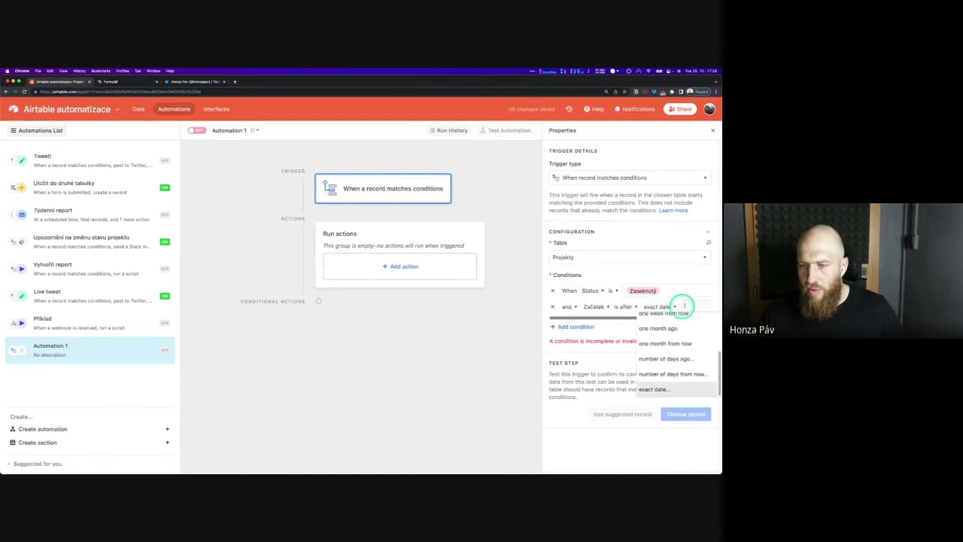
click(685, 306)
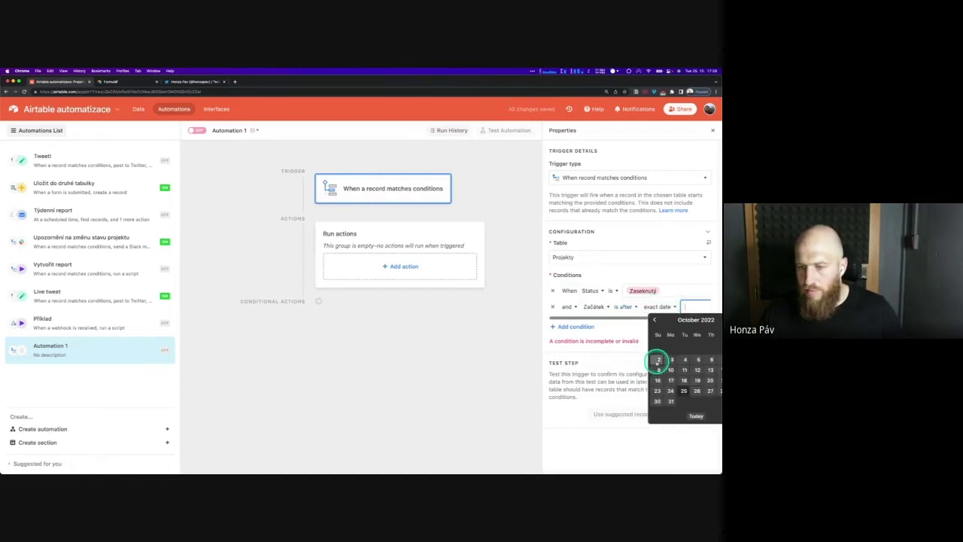
click(658, 360)
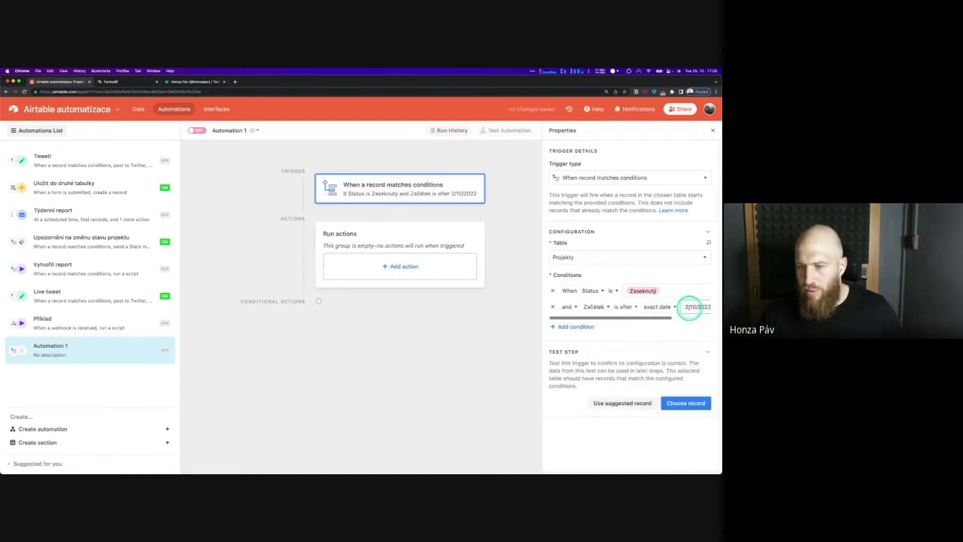
click(624, 404)
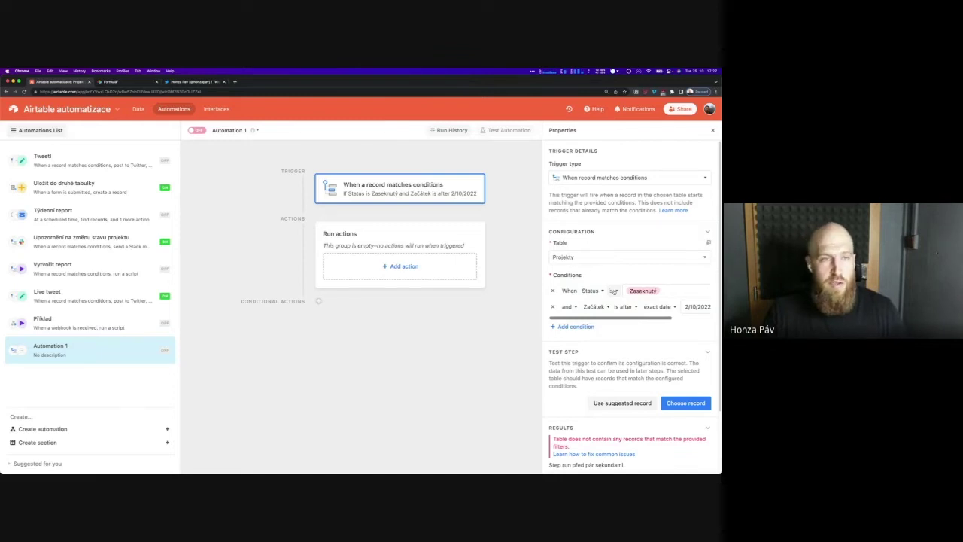
Change the Status condition to Hrozí problém and test with a suggested record
click(670, 448)
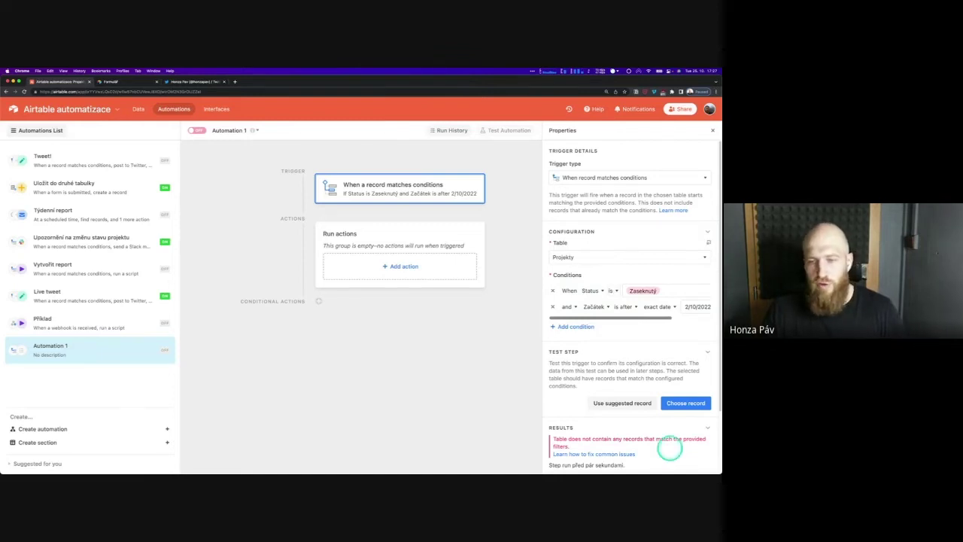
click(405, 328)
click(379, 302)
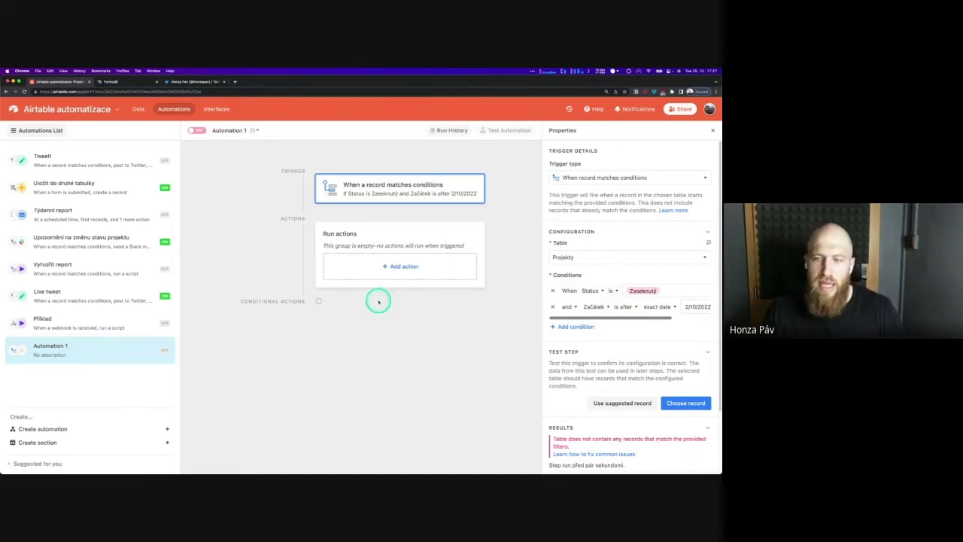
click(702, 295)
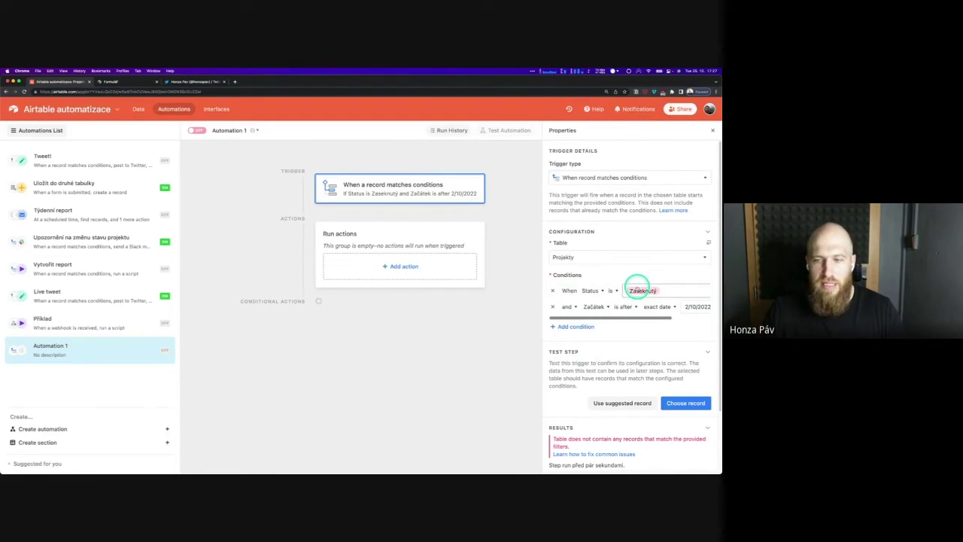
click(640, 290)
click(638, 334)
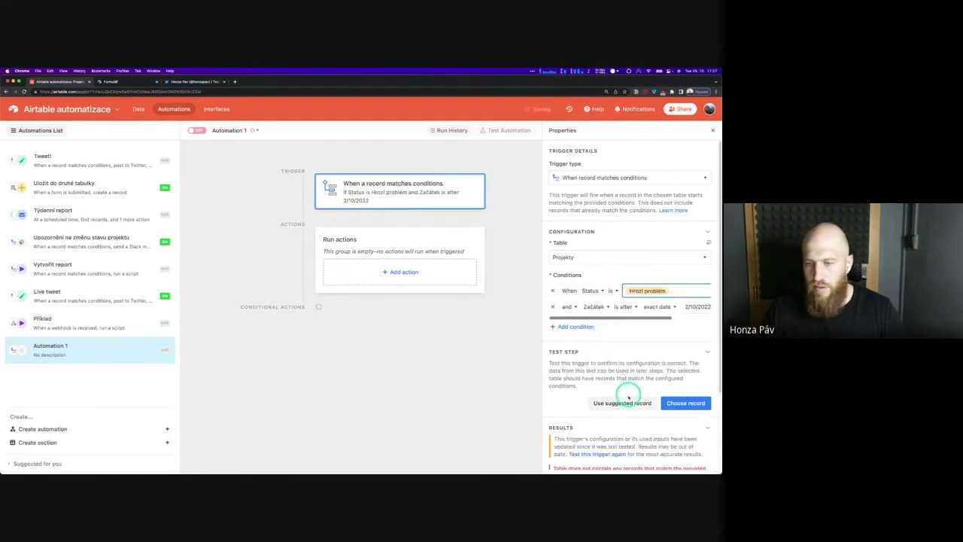
click(626, 403)
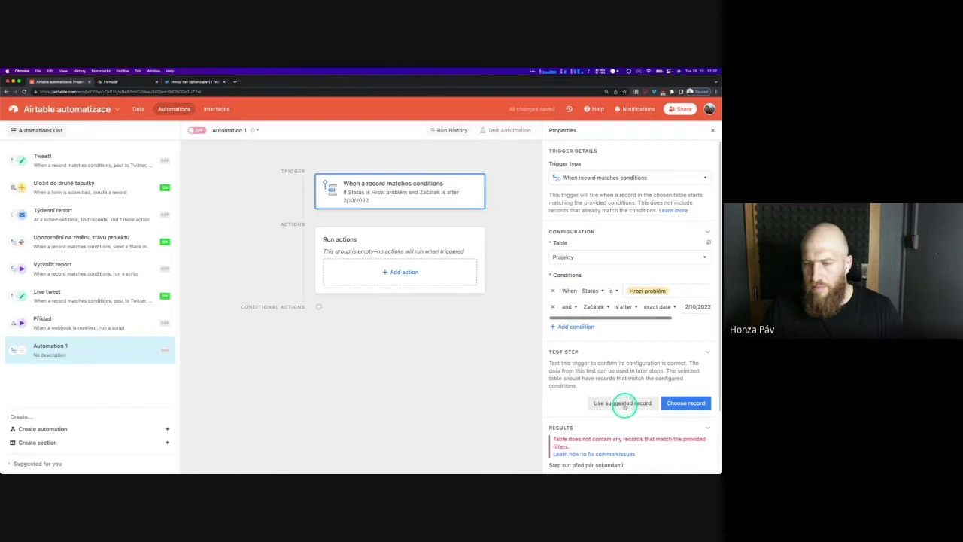
Delete the Status condition, rerun the test, and return to the Projekty data
scroll(655, 247, down, 1)
click(655, 247)
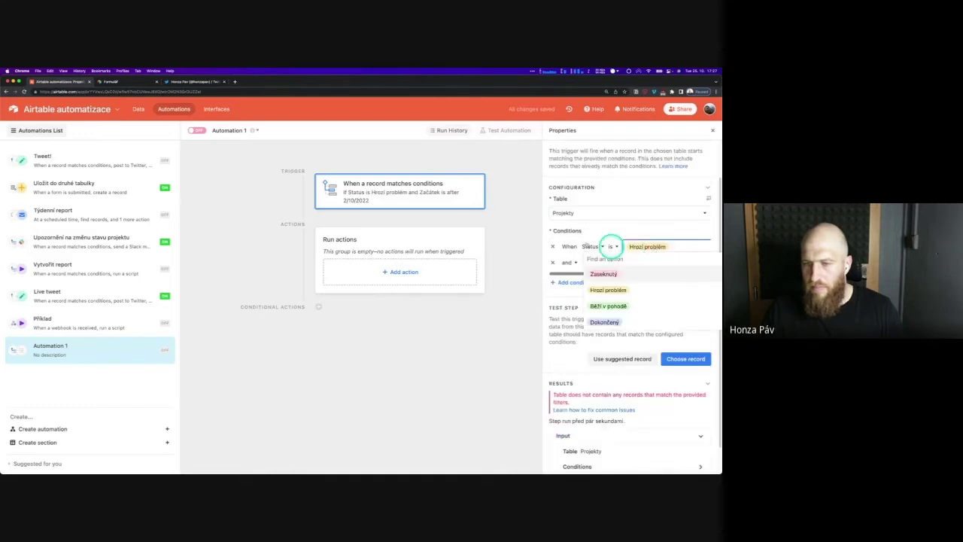
click(554, 247)
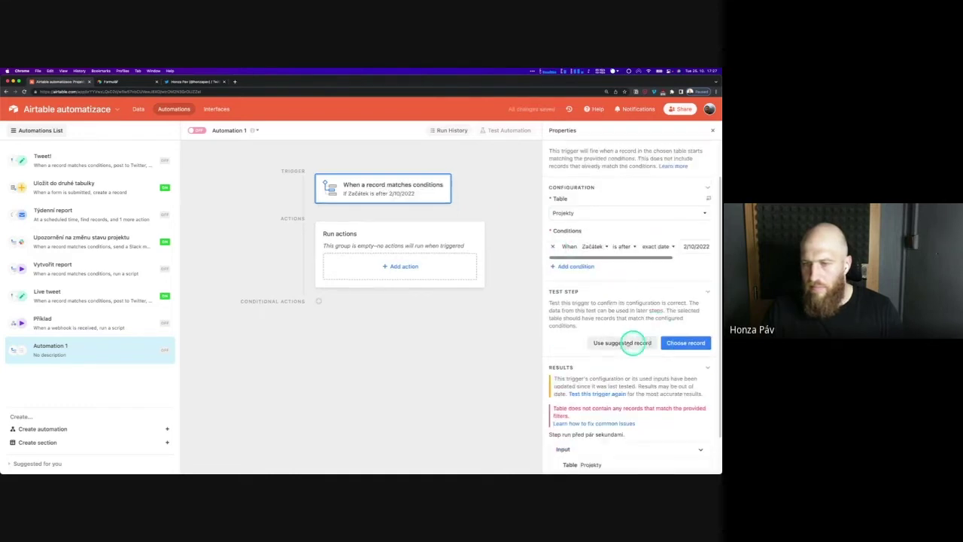
click(632, 342)
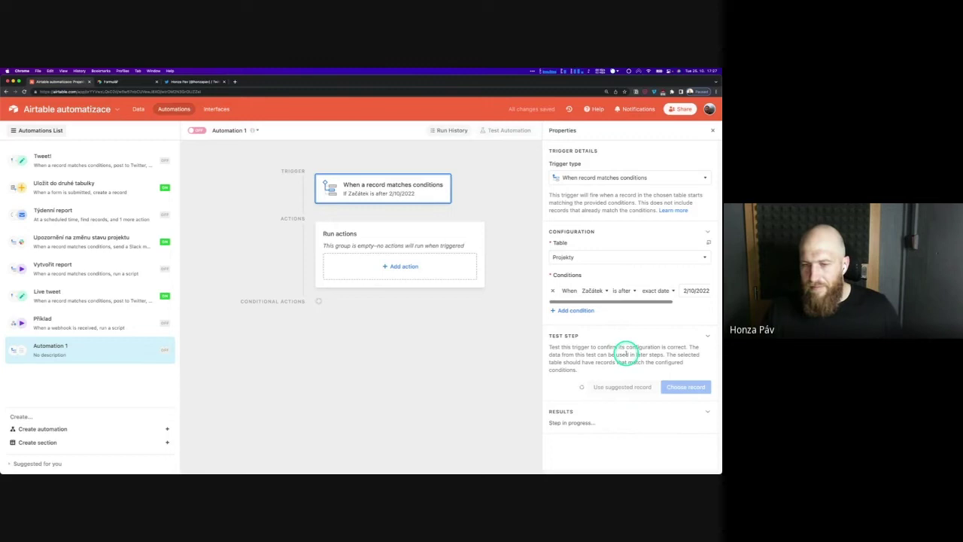
scroll(620, 361, down, 2)
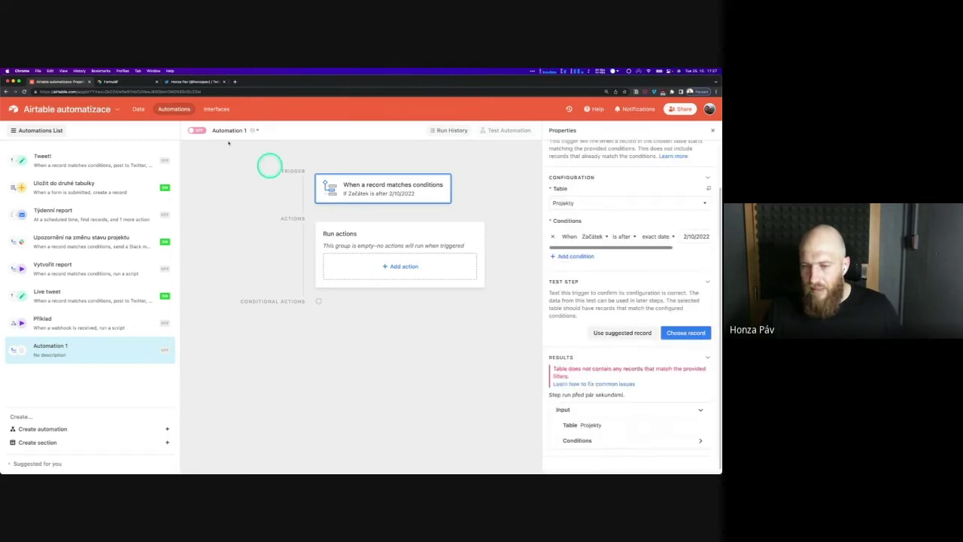
click(138, 109)
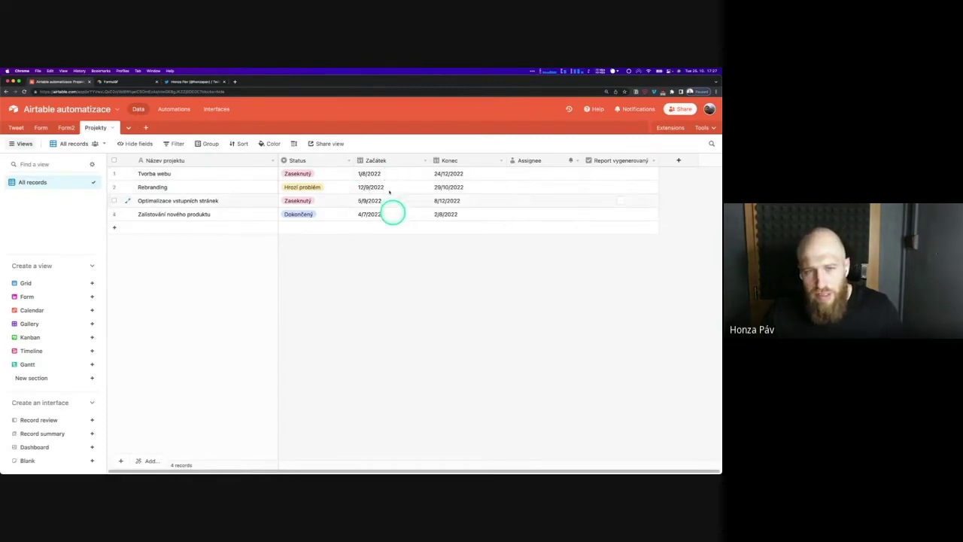
Change Rebranding's Začátek date to 11/10/2022 with the date picker
click(392, 188)
click(389, 187)
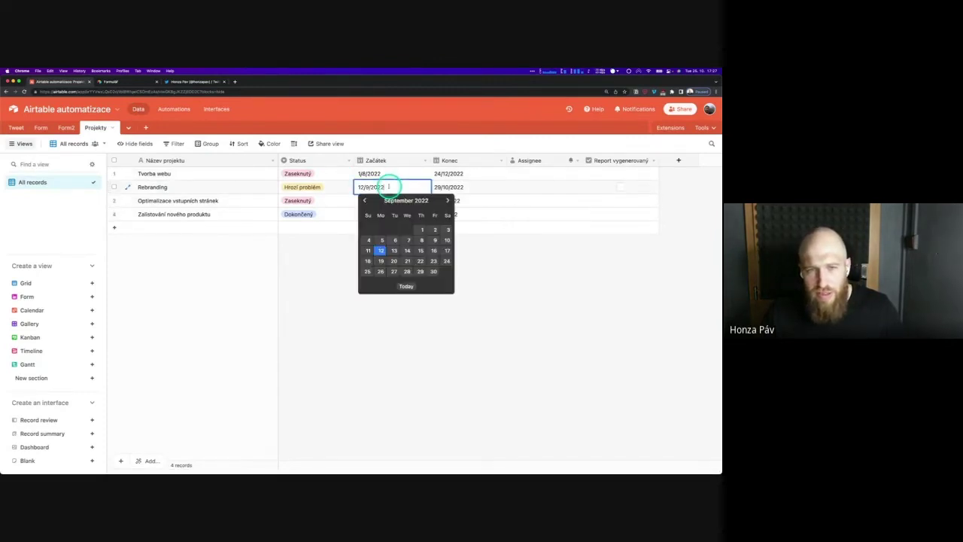
click(448, 201)
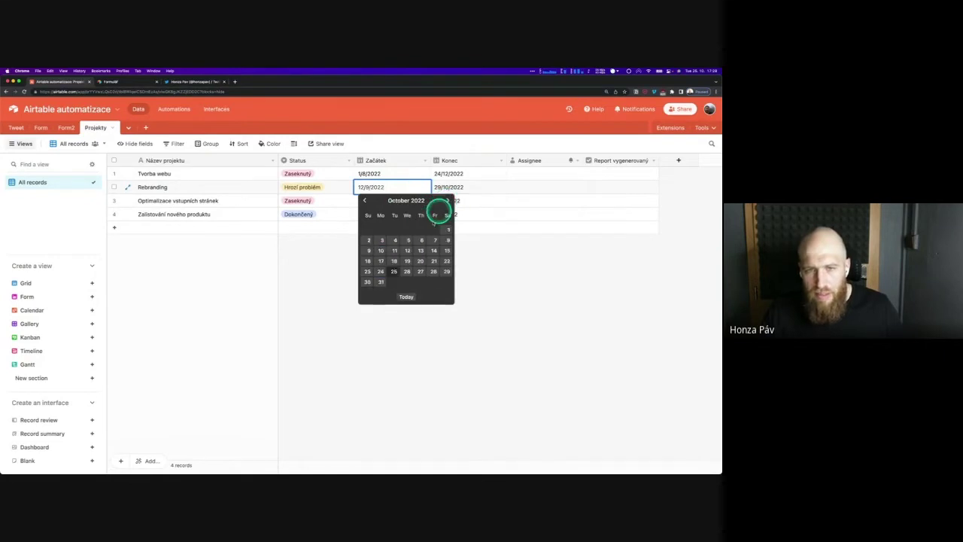
click(394, 250)
Retest Automation 1's trigger with the suggested record, now finding Rebranding
click(162, 109)
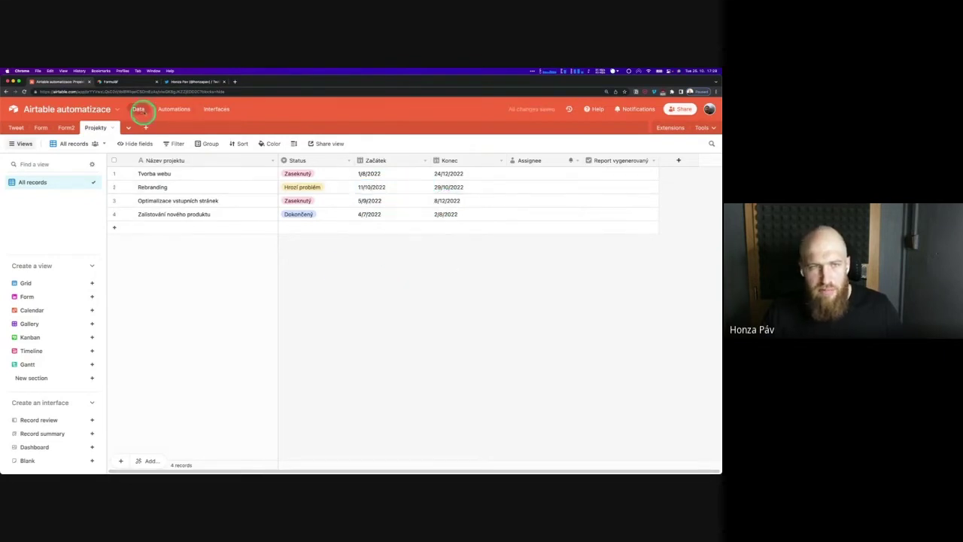
click(454, 264)
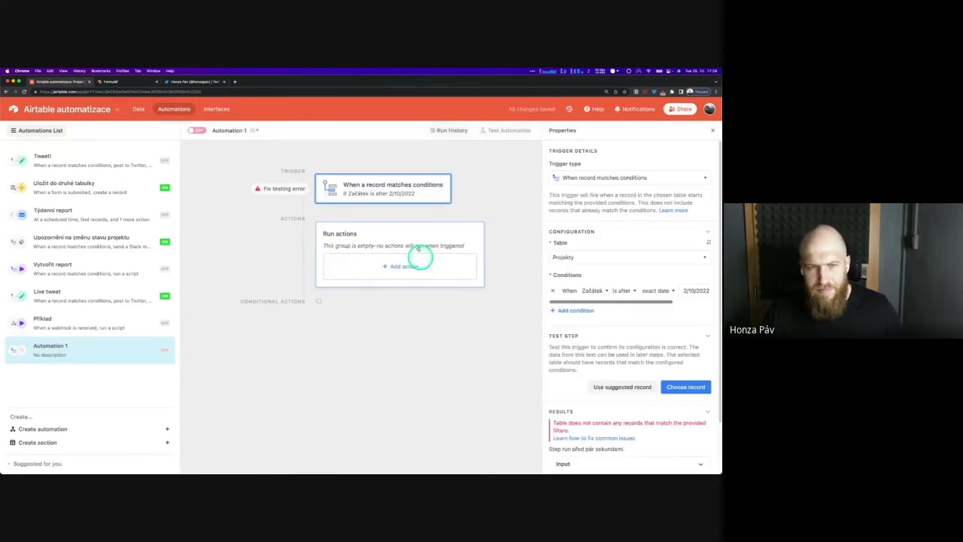
click(640, 387)
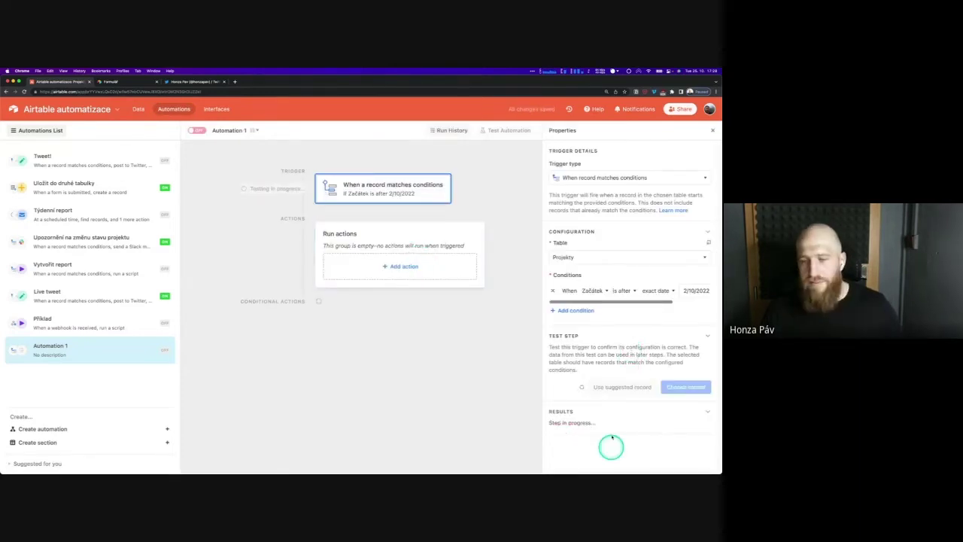
scroll(624, 424, down, 3)
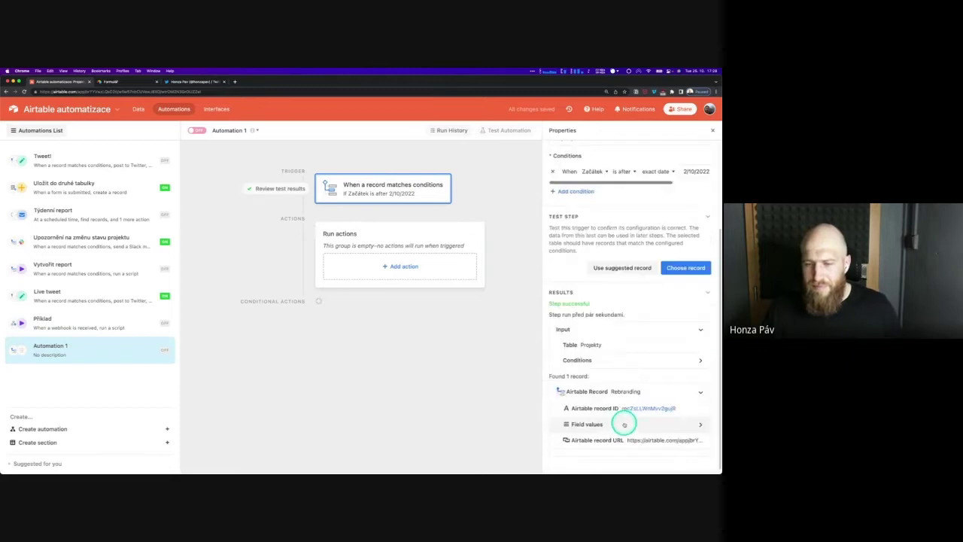
click(698, 354)
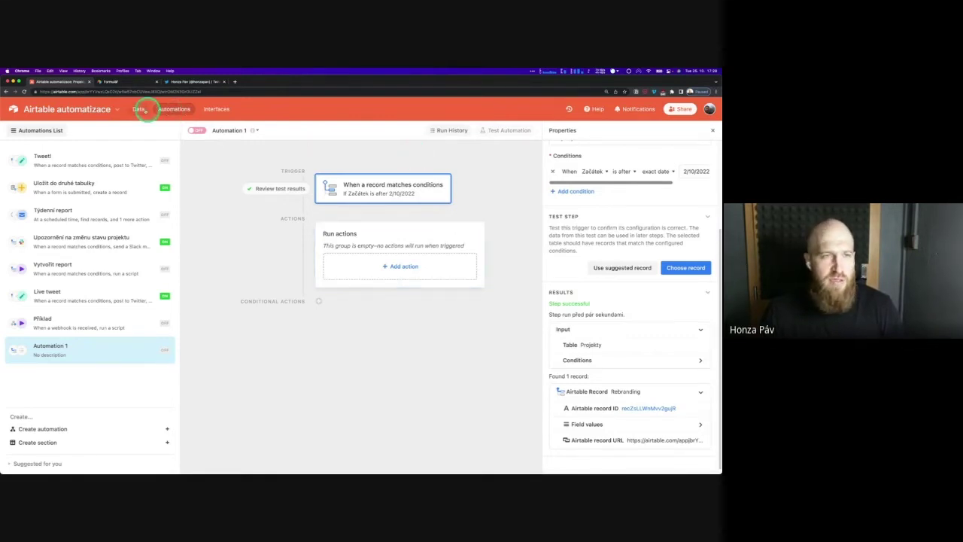
Search the extensions marketplace for 'batch' and then 'up', then close it
click(139, 109)
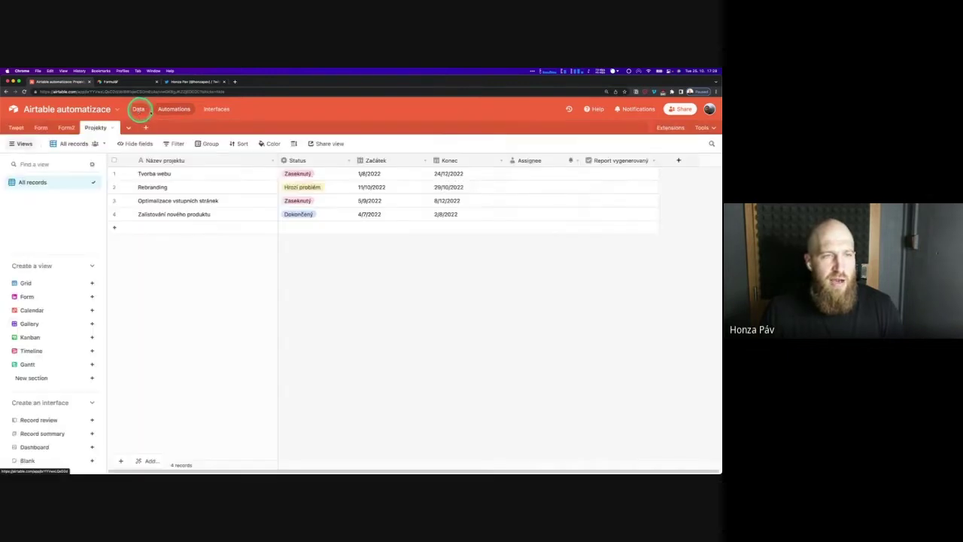
click(666, 129)
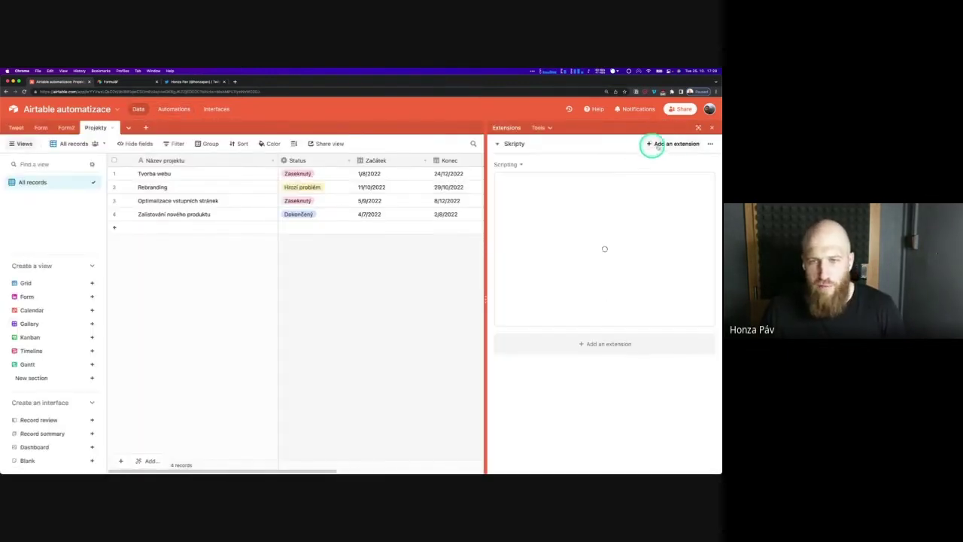
click(673, 144)
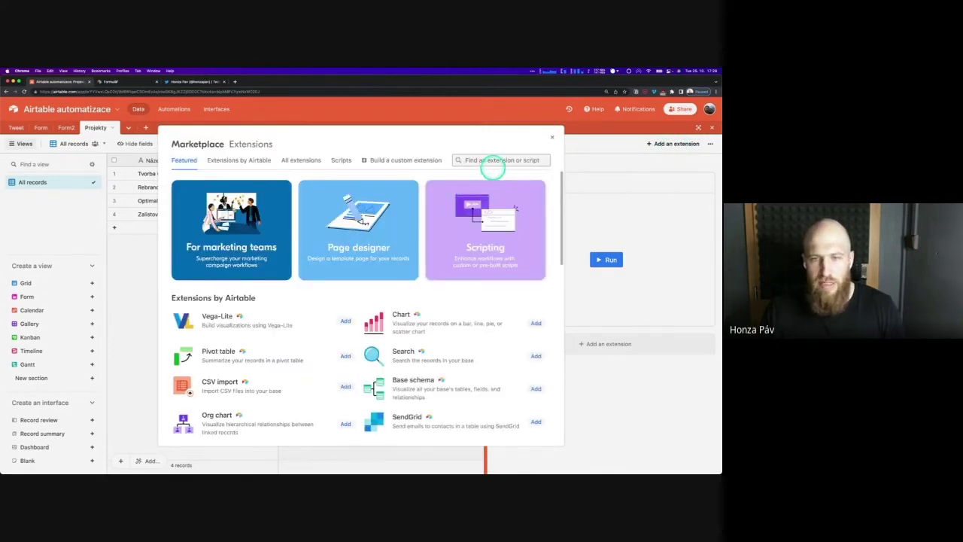
click(493, 167)
text(batch)
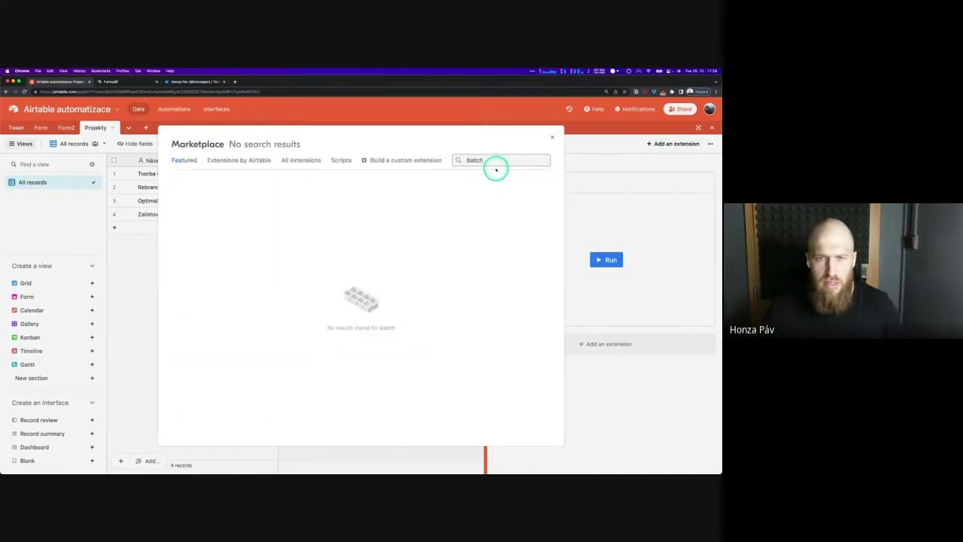
key(BackSpace)
key(BackSpace)
key(BackSpace)
key(BackSpace)
key(BackSpace)
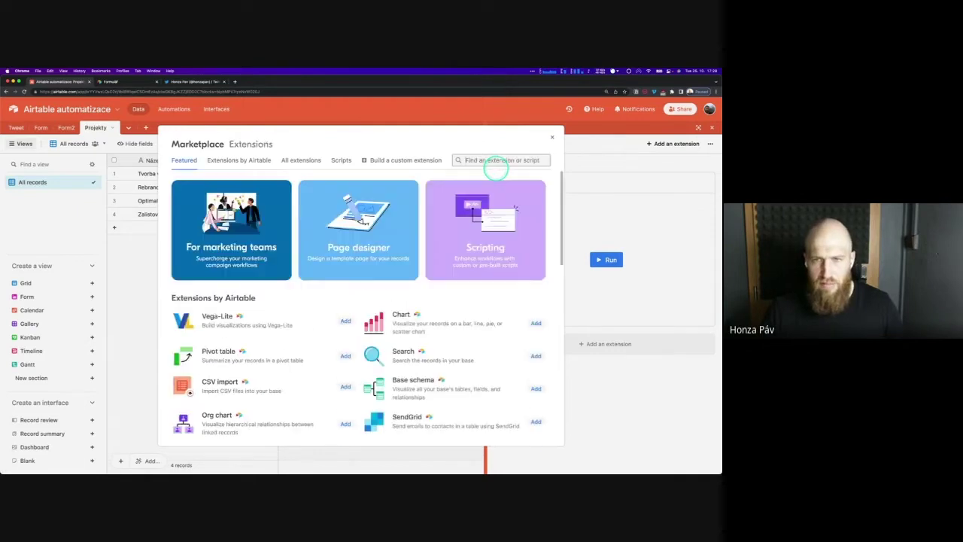
text(upda)
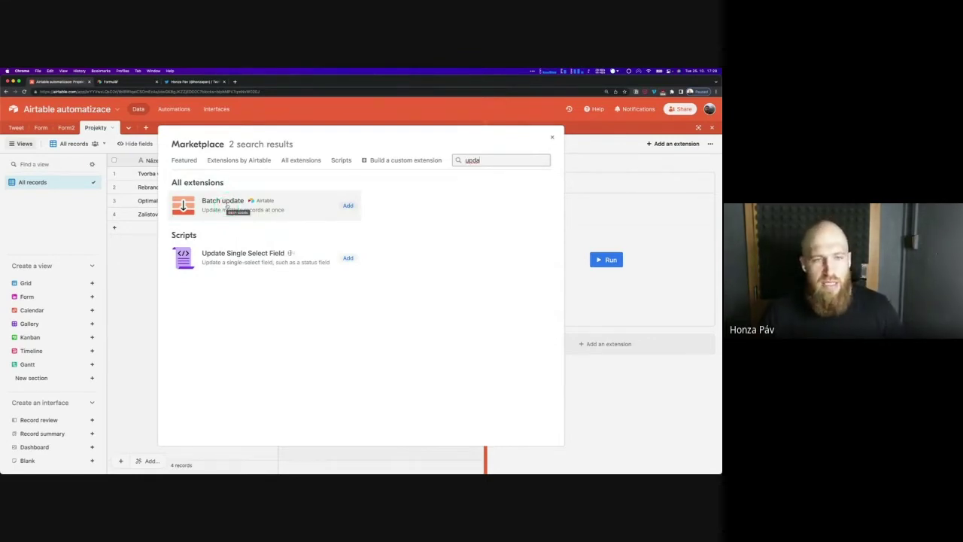
click(553, 137)
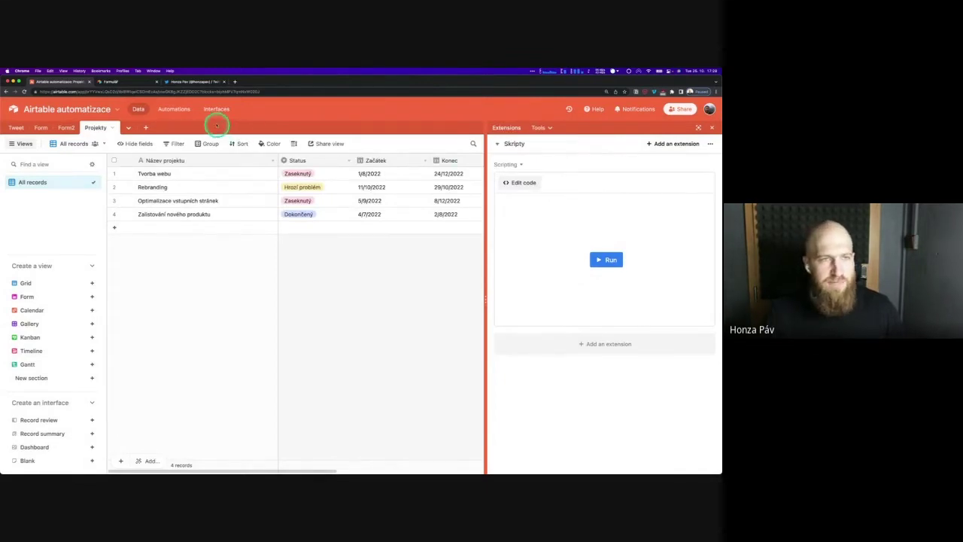
Open Uložit do druhé tabulky and view its 'When a form is submitted' trigger settings
click(174, 109)
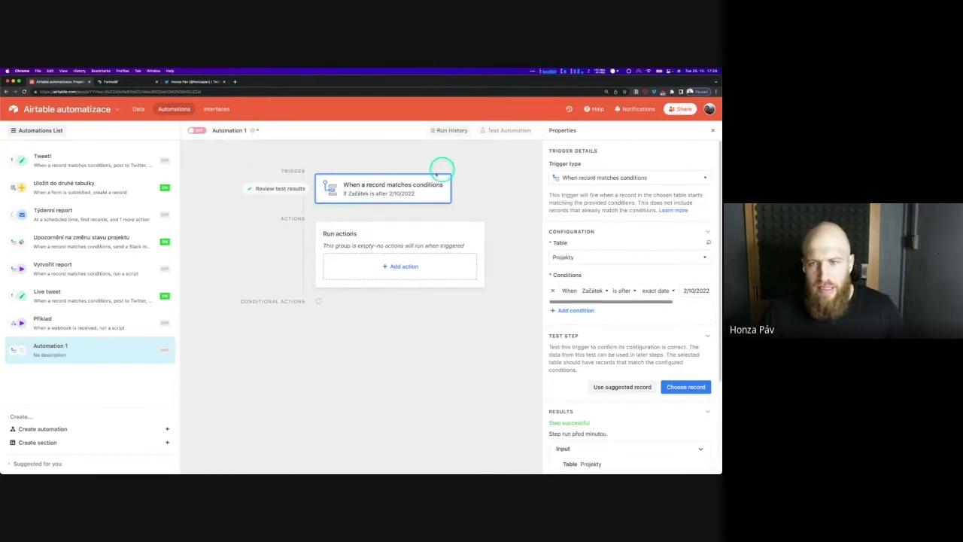
click(590, 178)
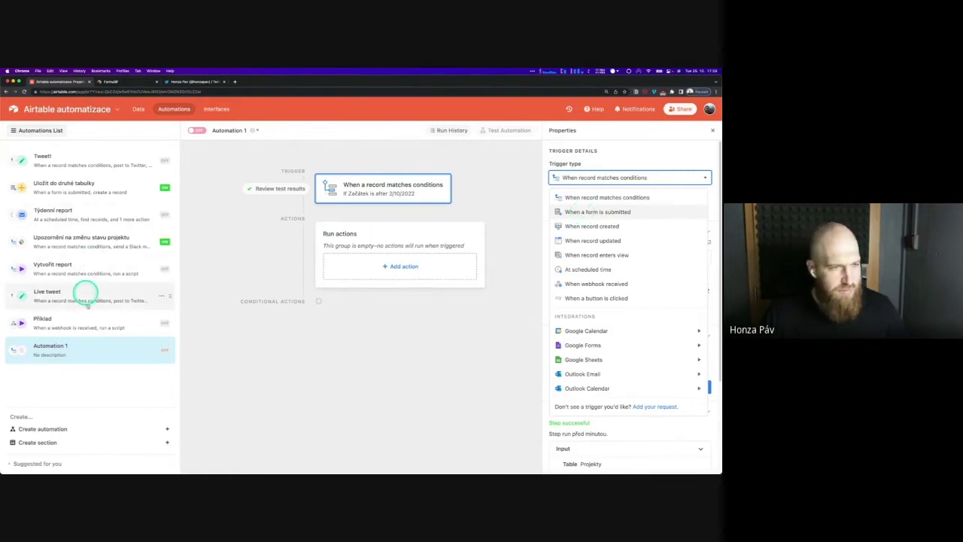
click(84, 194)
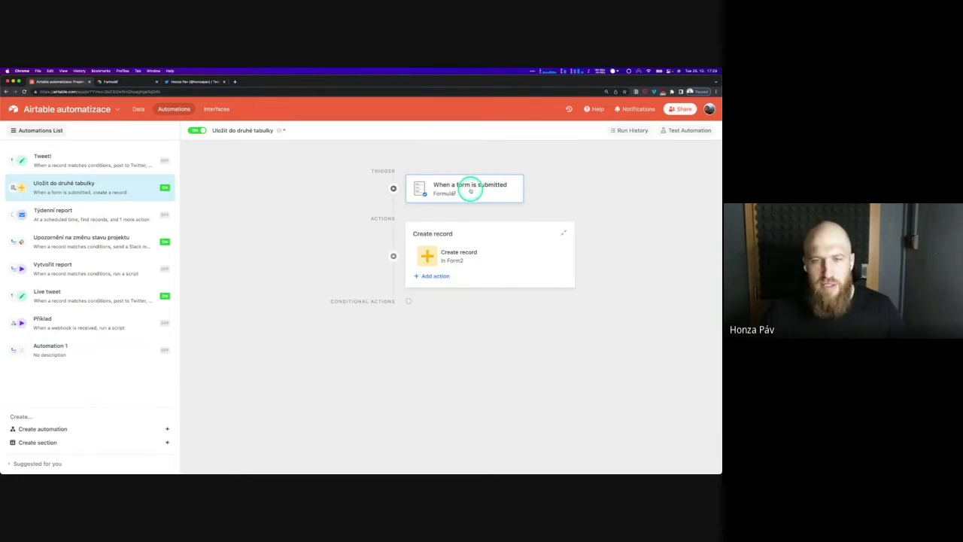
click(470, 190)
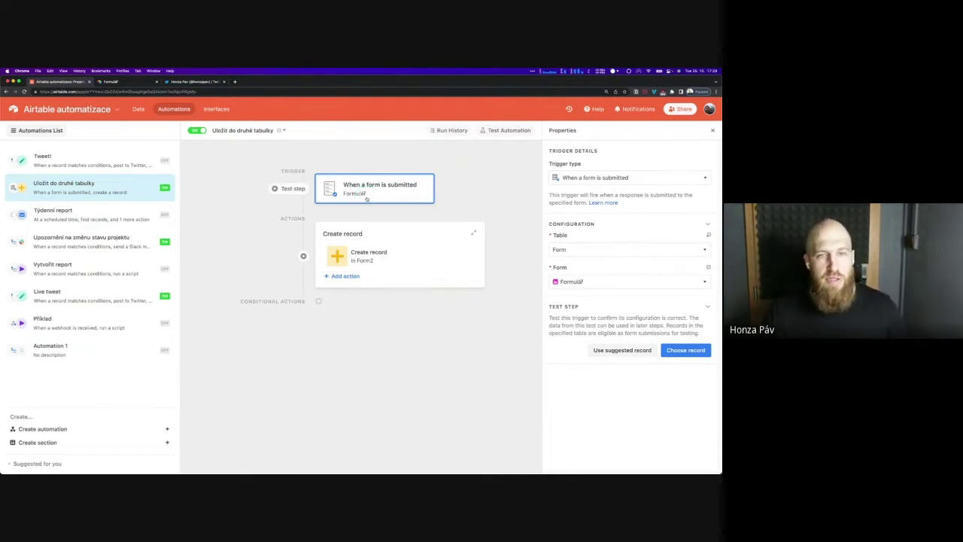
click(138, 110)
click(174, 109)
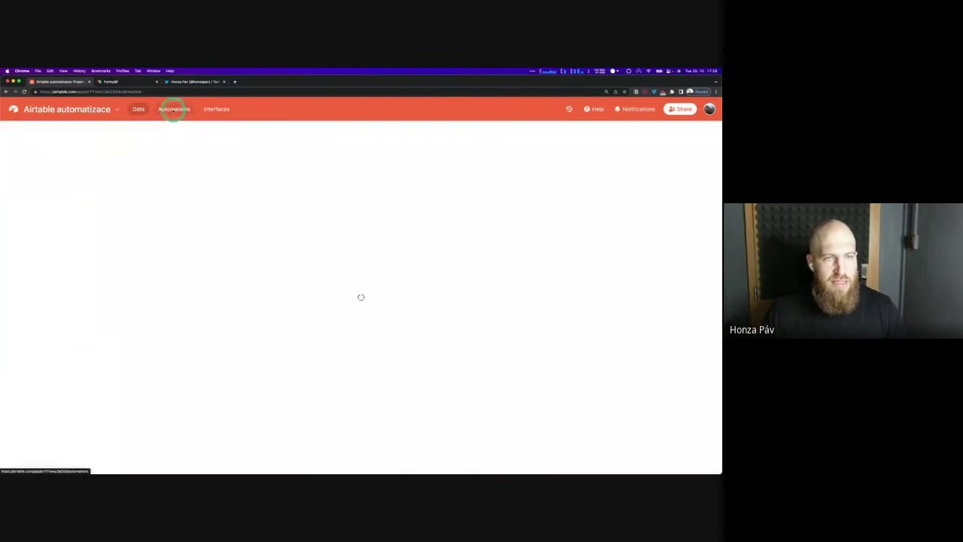
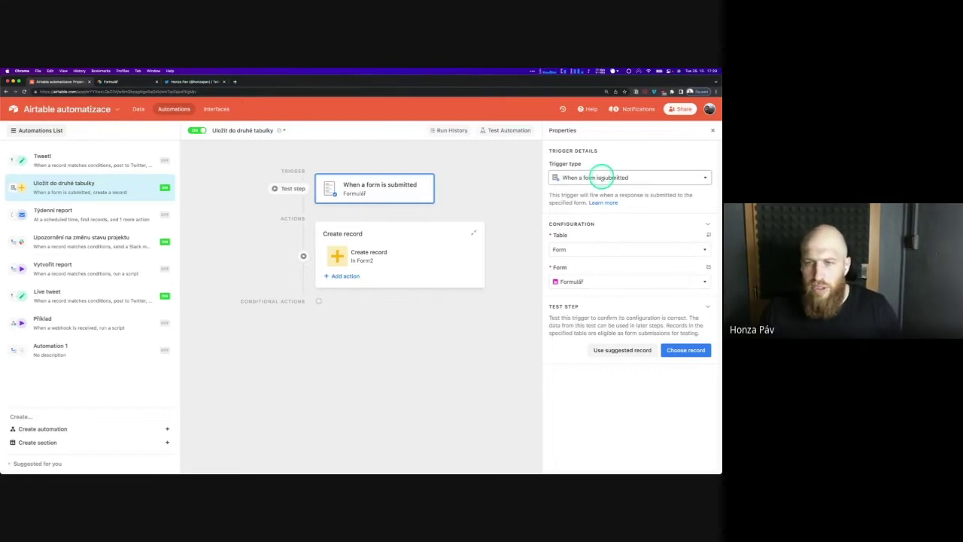
Try switching the trigger to When record created, then discard the unpublished change
click(601, 178)
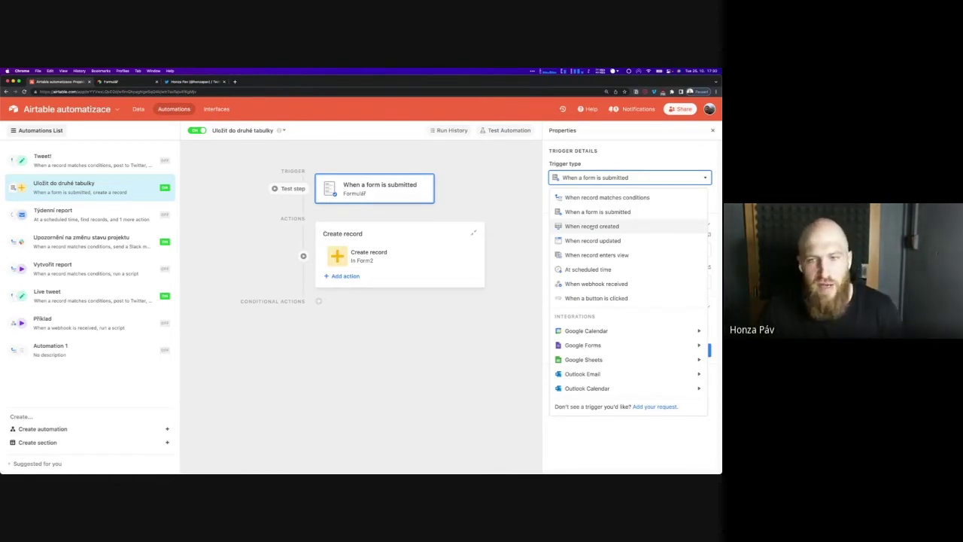
click(584, 229)
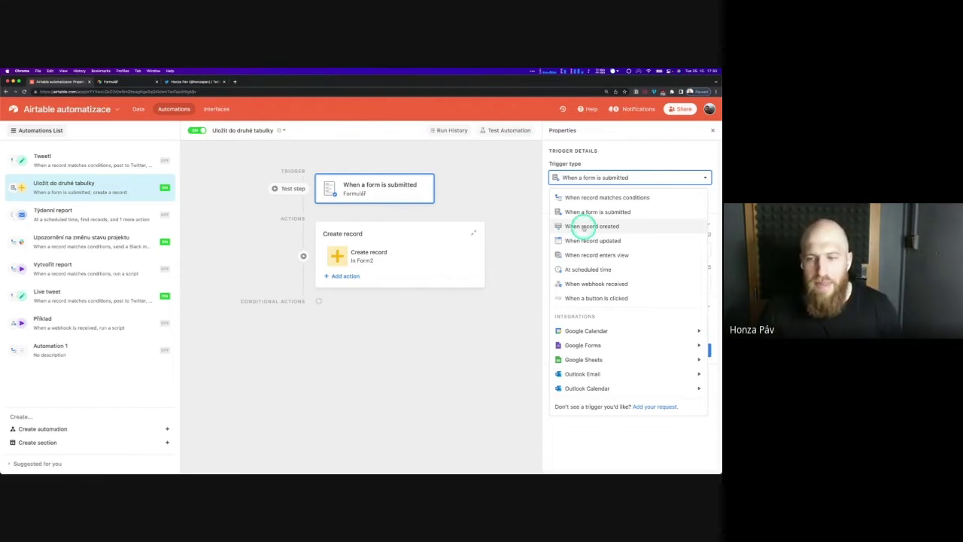
click(592, 227)
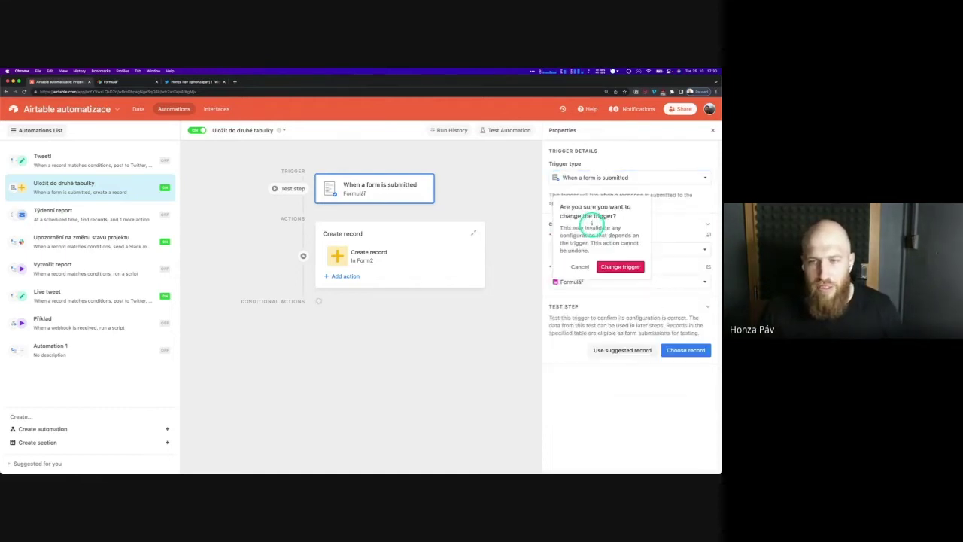
click(621, 268)
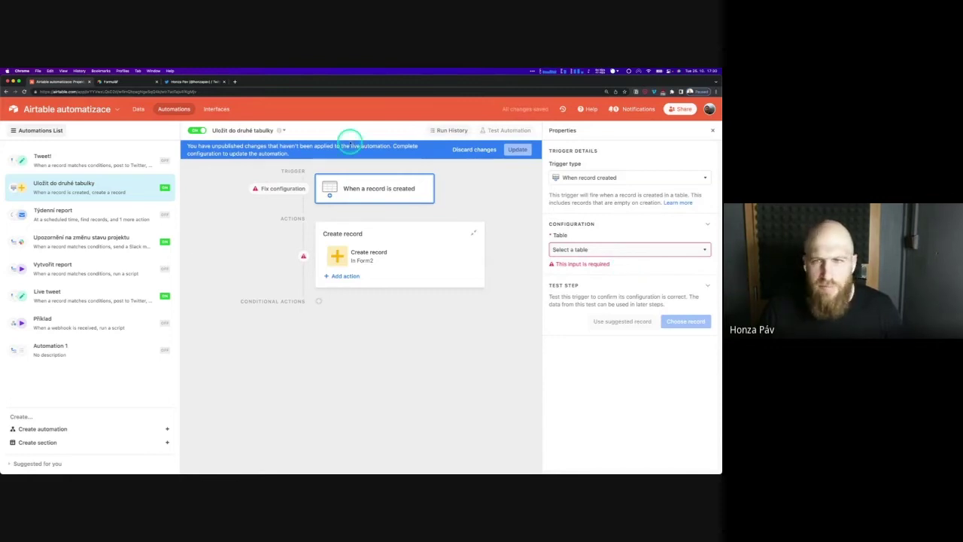
click(474, 149)
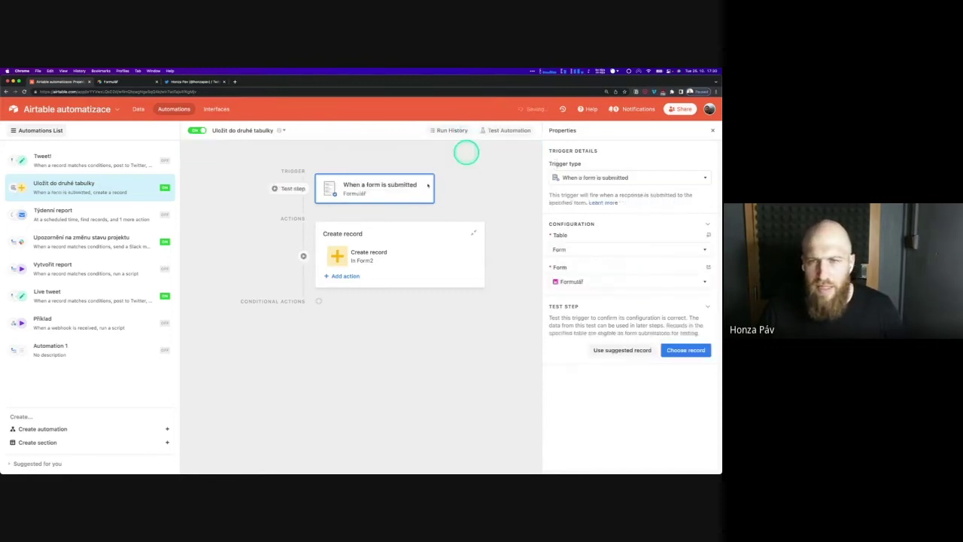
Create a record-created automation with a Find records action searching the Tweet table's Grid view
click(32, 430)
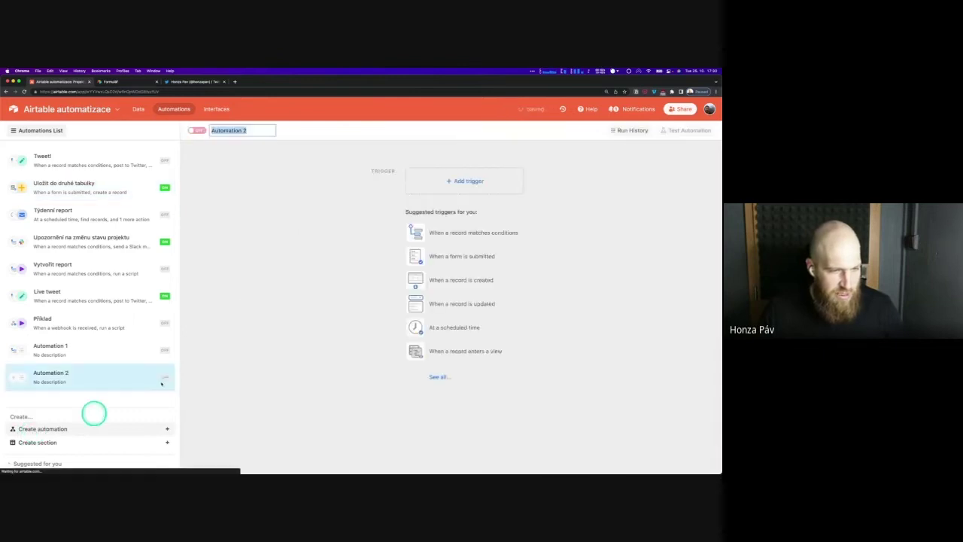
click(467, 283)
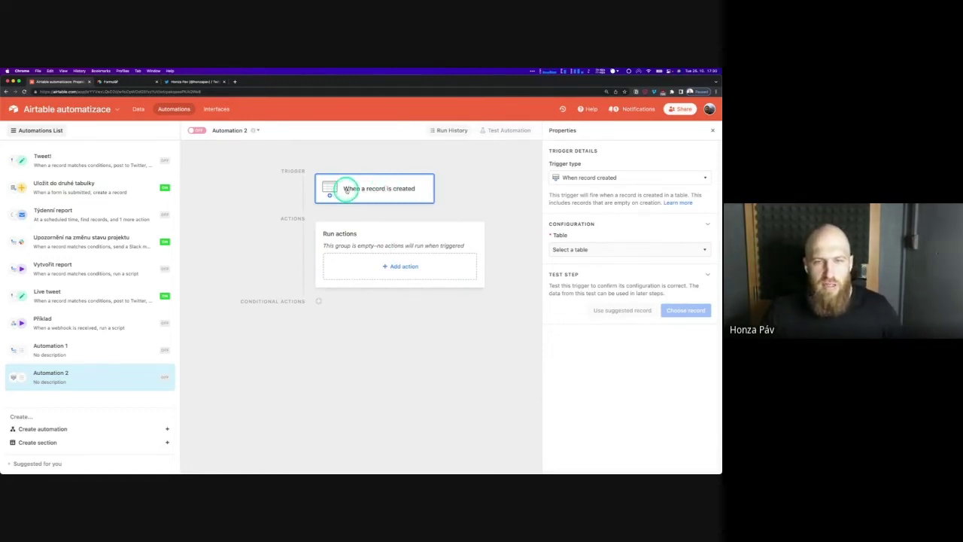
click(399, 266)
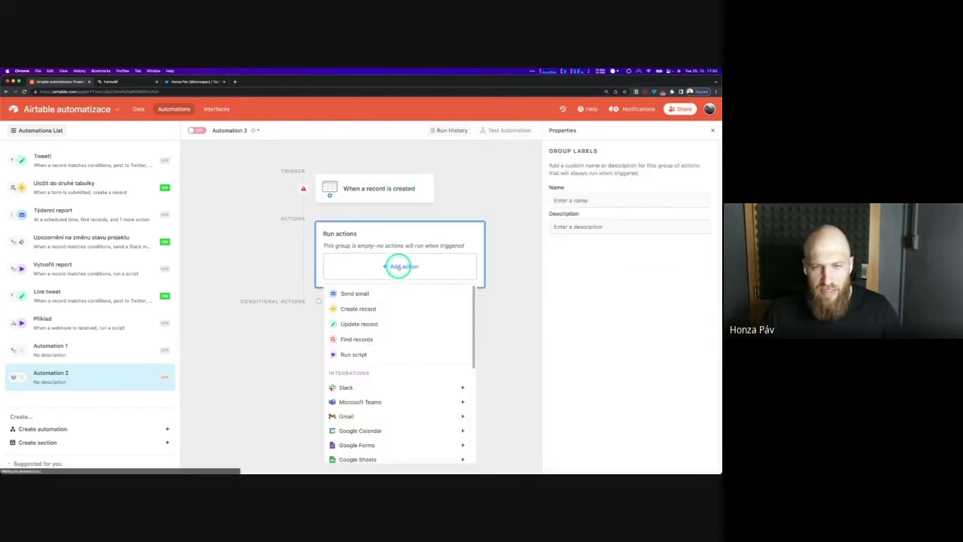
click(384, 340)
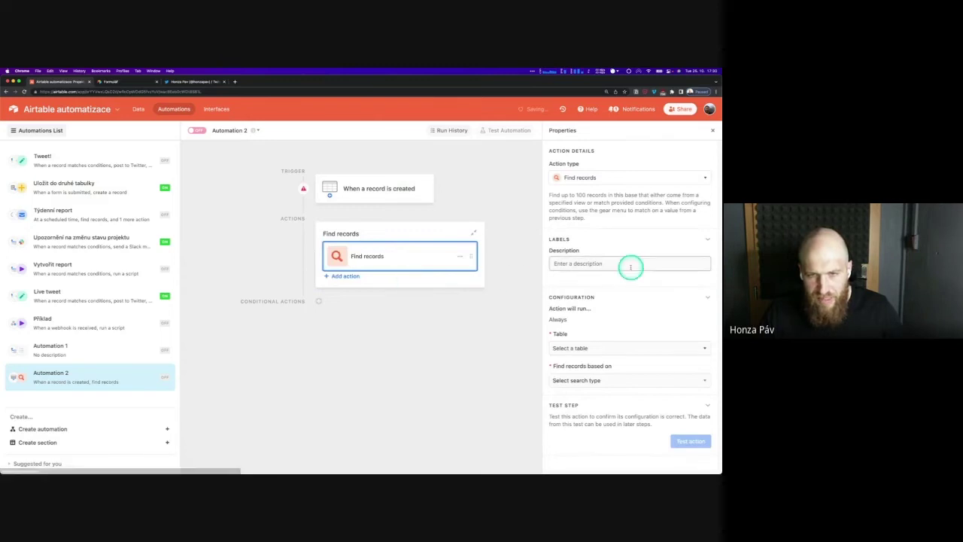
click(586, 349)
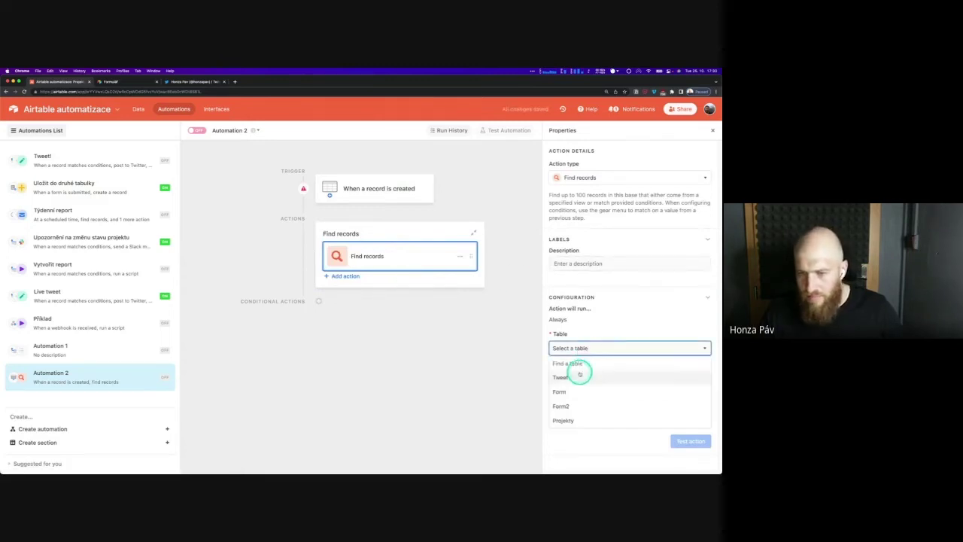
click(579, 374)
click(591, 380)
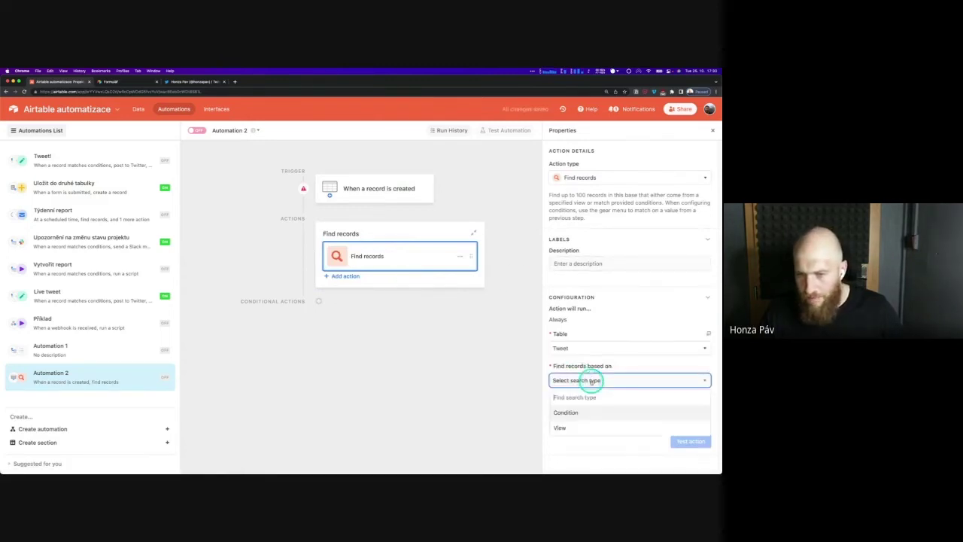
click(588, 427)
click(587, 414)
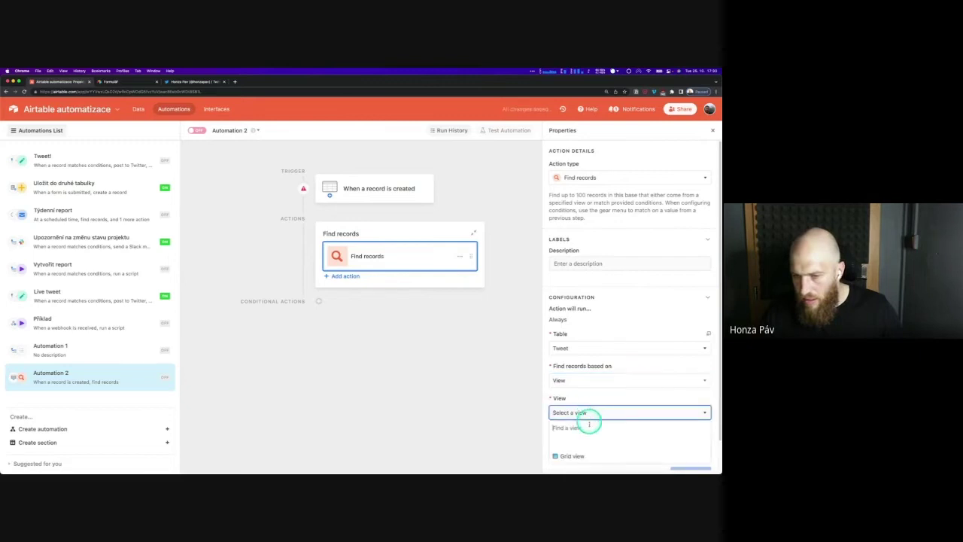
click(593, 453)
scroll(611, 425, down, 2)
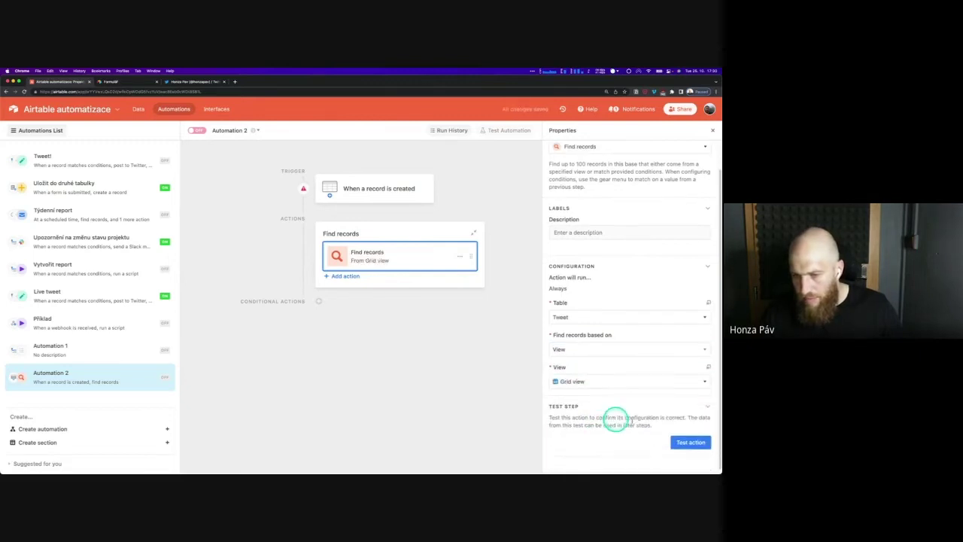
Set the trigger's table to Projekty instead of Tweet
click(376, 188)
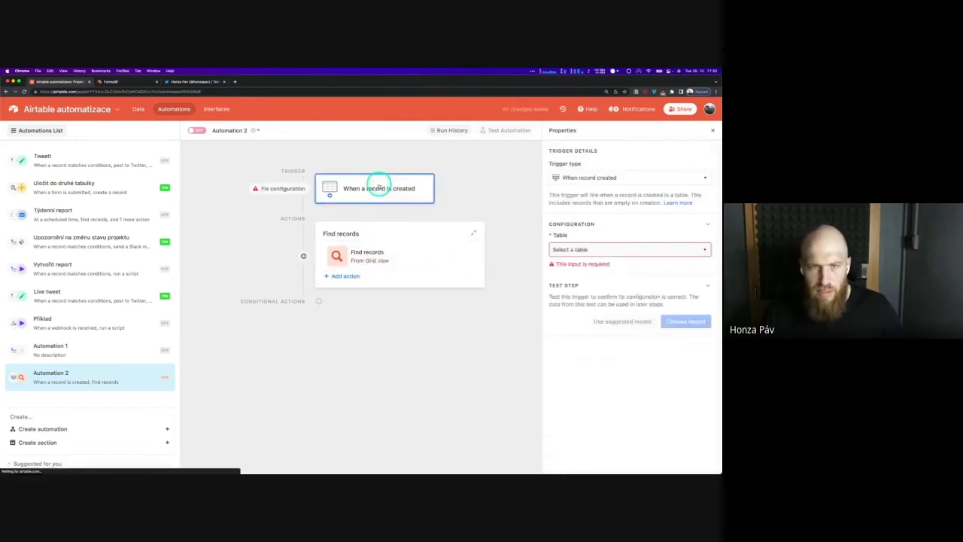
click(580, 249)
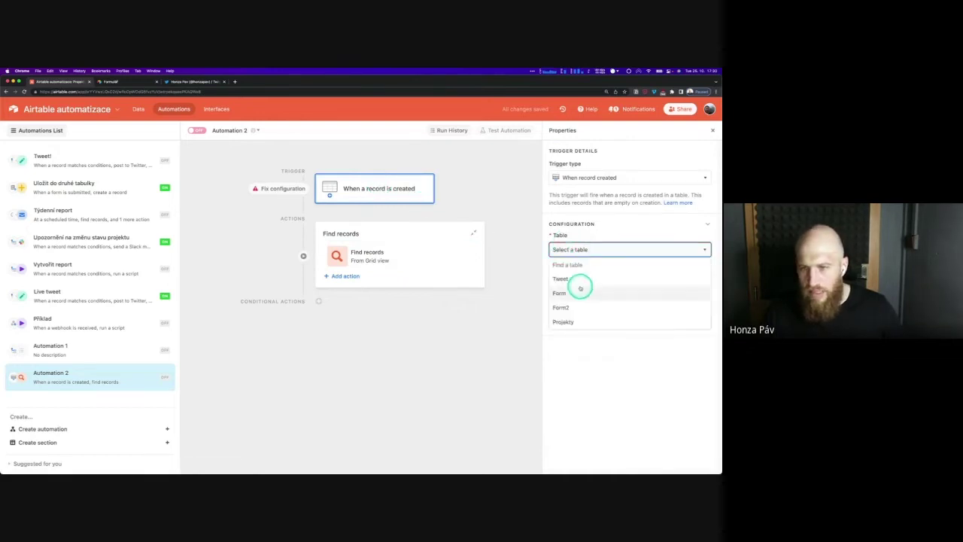
click(581, 282)
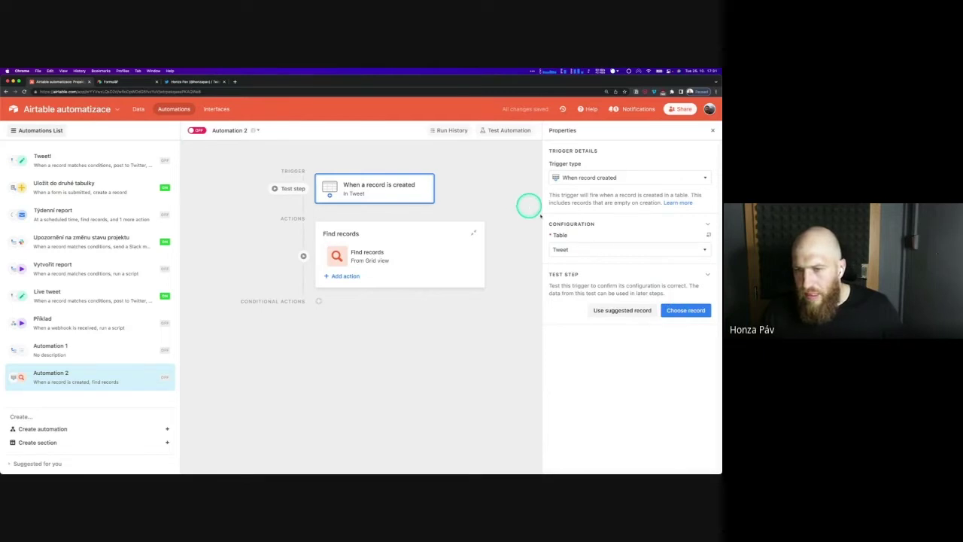
click(592, 250)
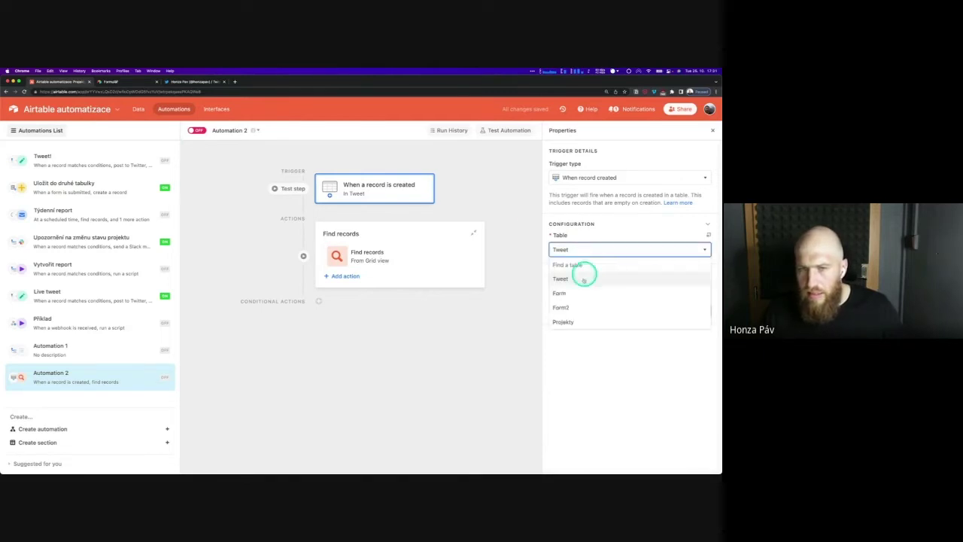
click(581, 322)
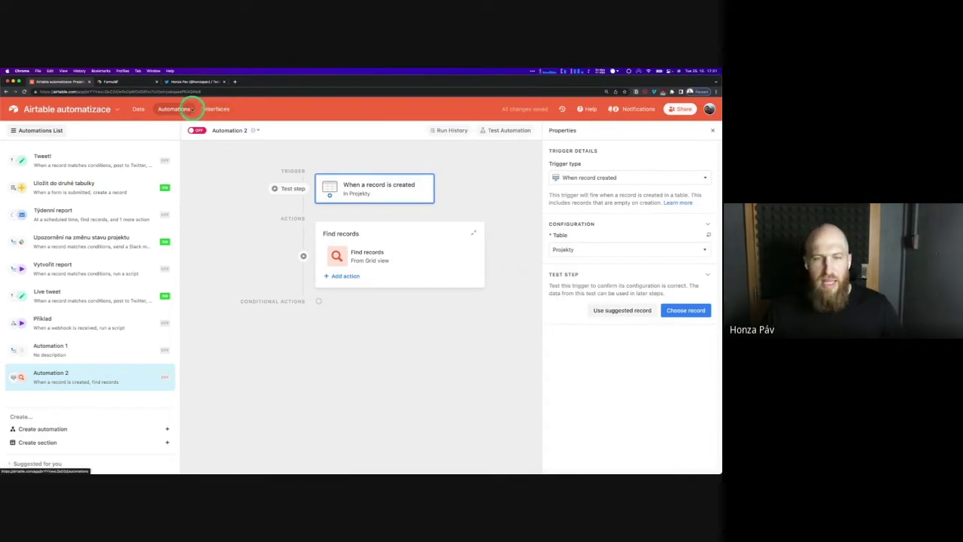
Delete the Find records action from Automation 2
click(402, 258)
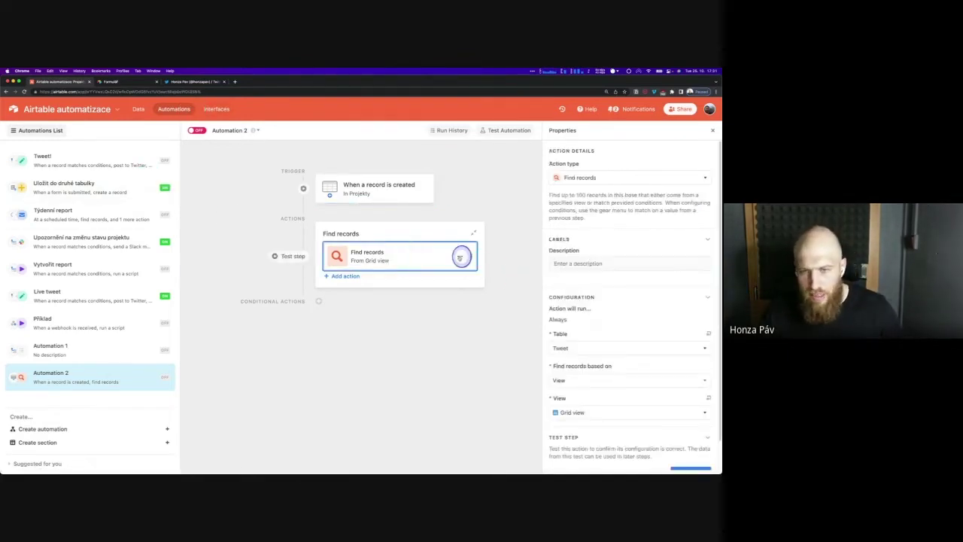
click(460, 257)
click(468, 316)
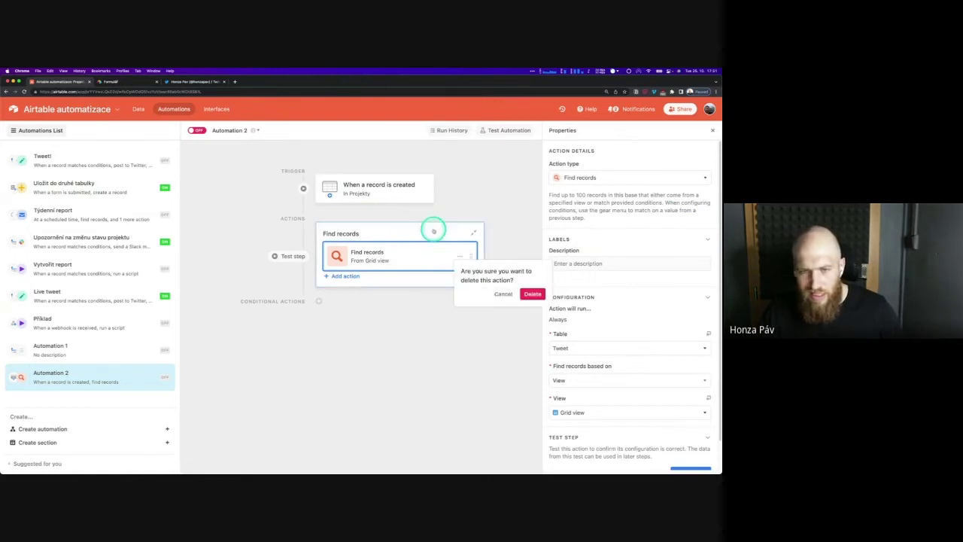
click(531, 293)
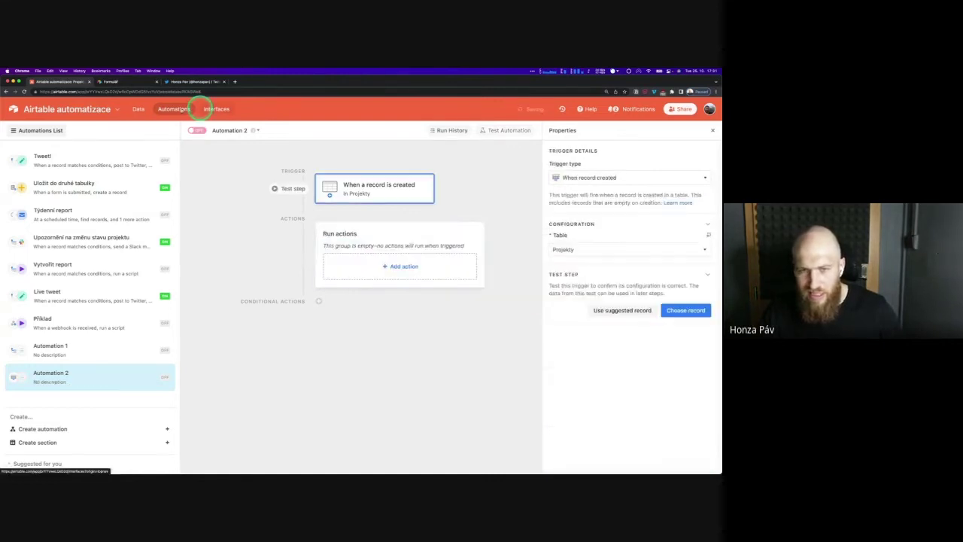
Create an empty table named 'Projekty 2', then go back to the automations editor
click(139, 109)
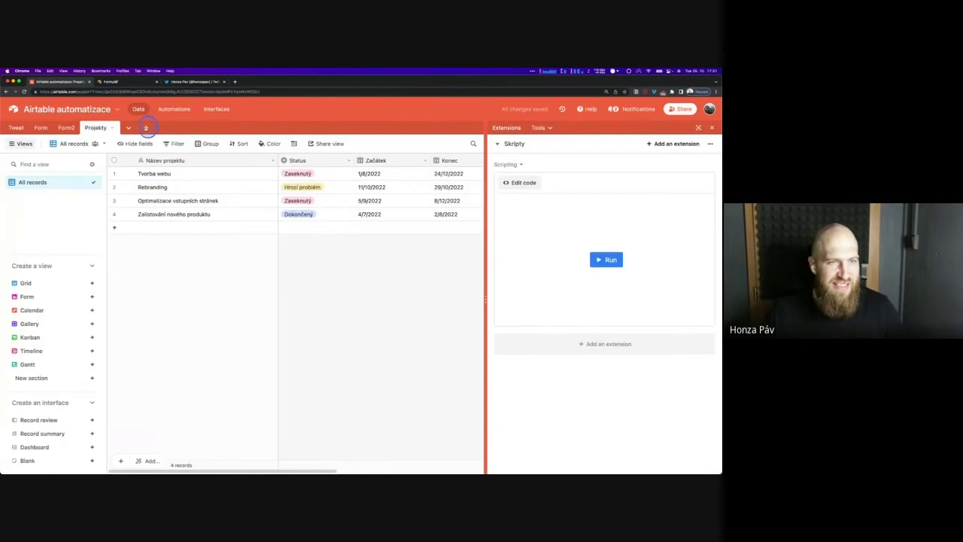
click(148, 128)
click(176, 148)
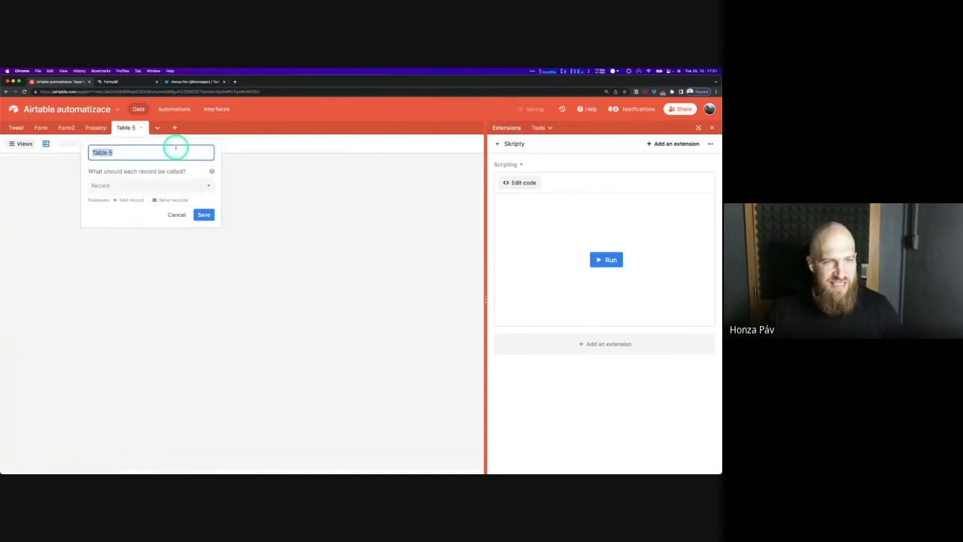
key(BackSpace)
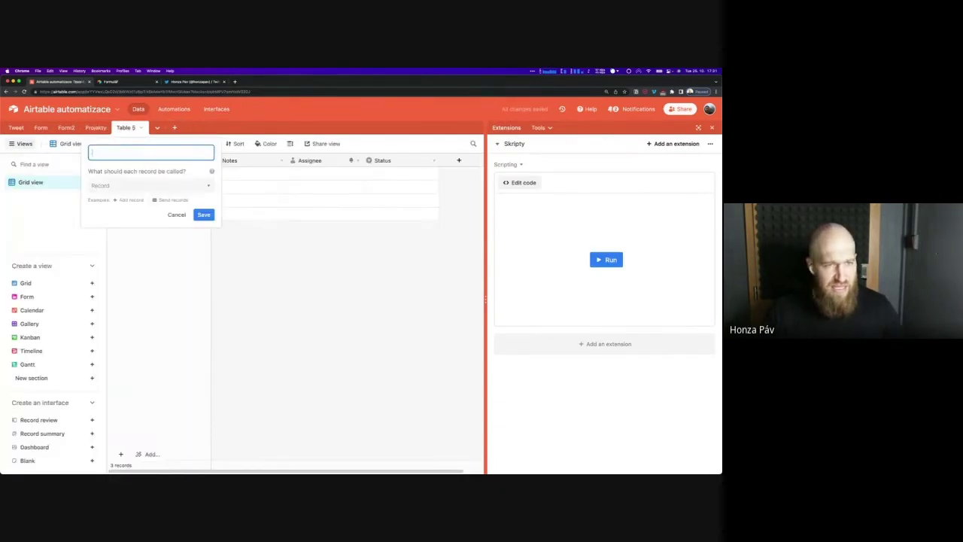
text(Projekty)
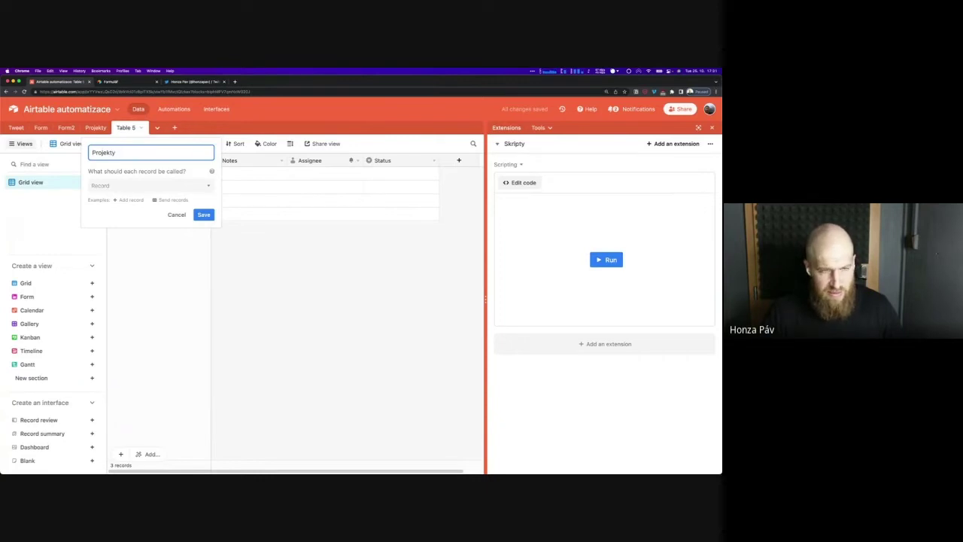
text( 2)
click(211, 228)
click(204, 215)
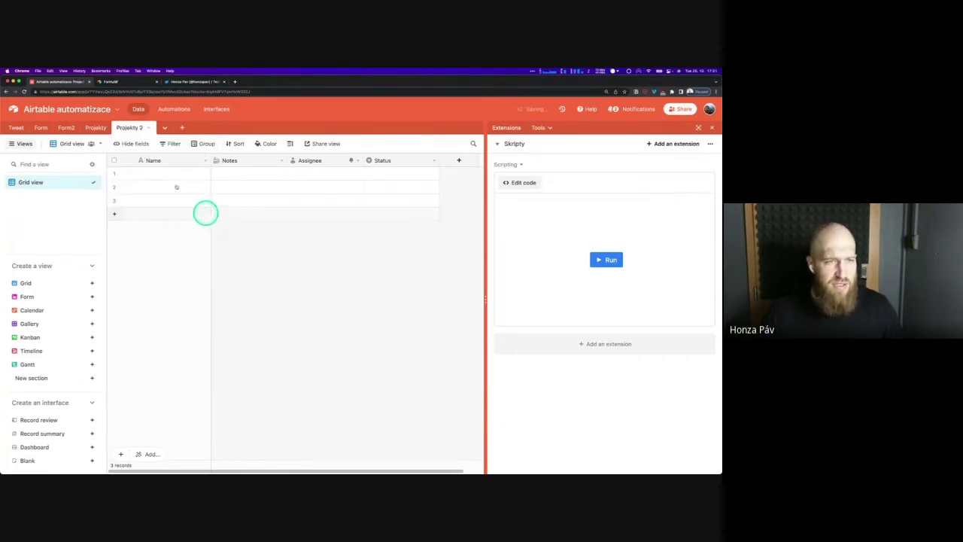
click(96, 127)
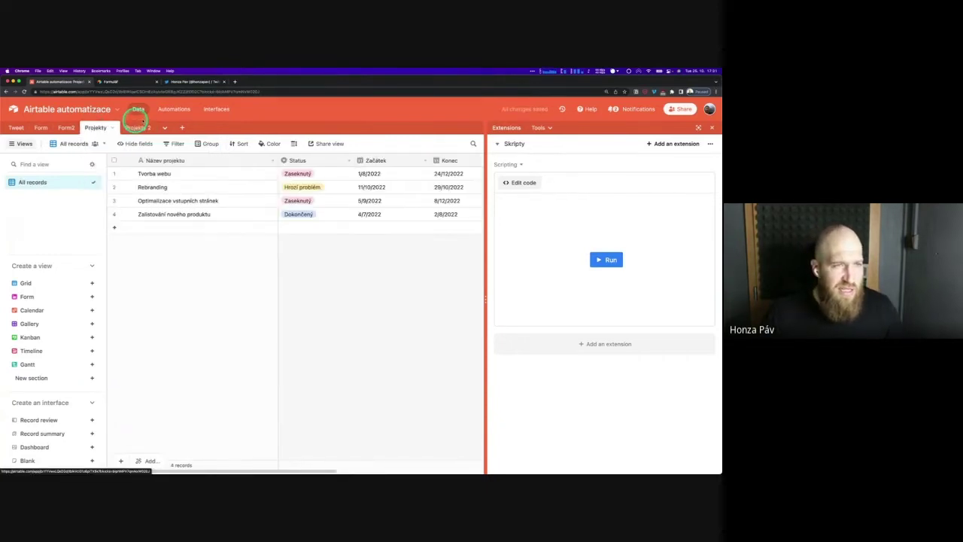
click(173, 108)
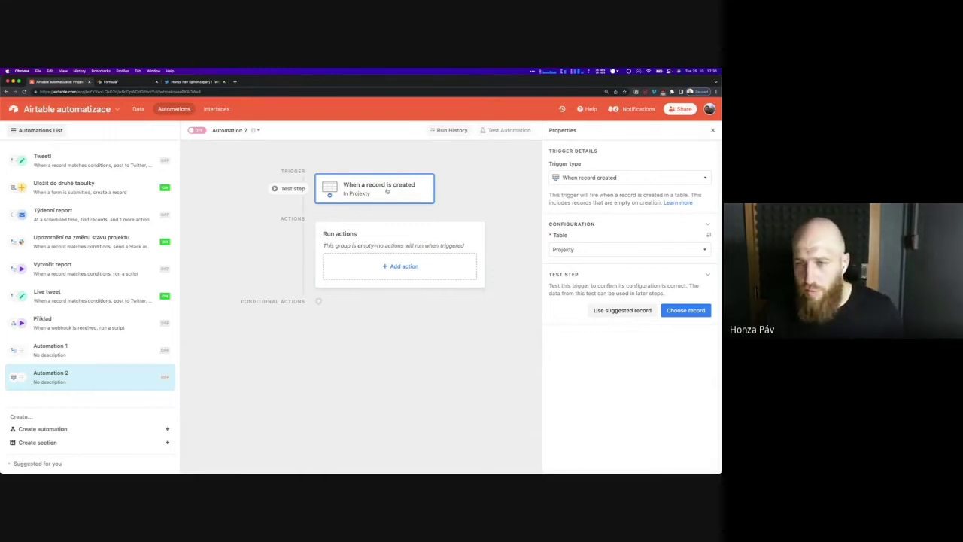
Add a Create record action targeting Projekty 2 with the Notes field to fill
click(399, 267)
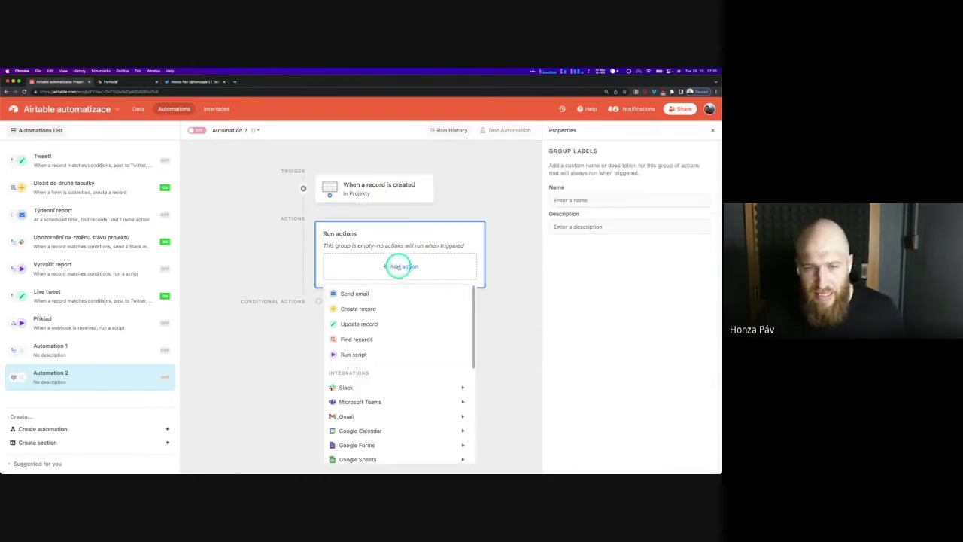
click(372, 311)
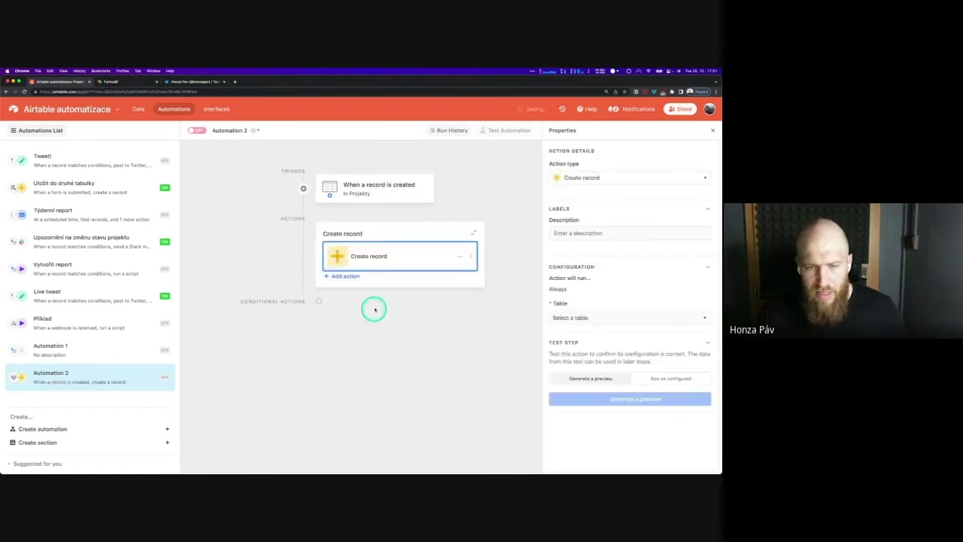
click(592, 318)
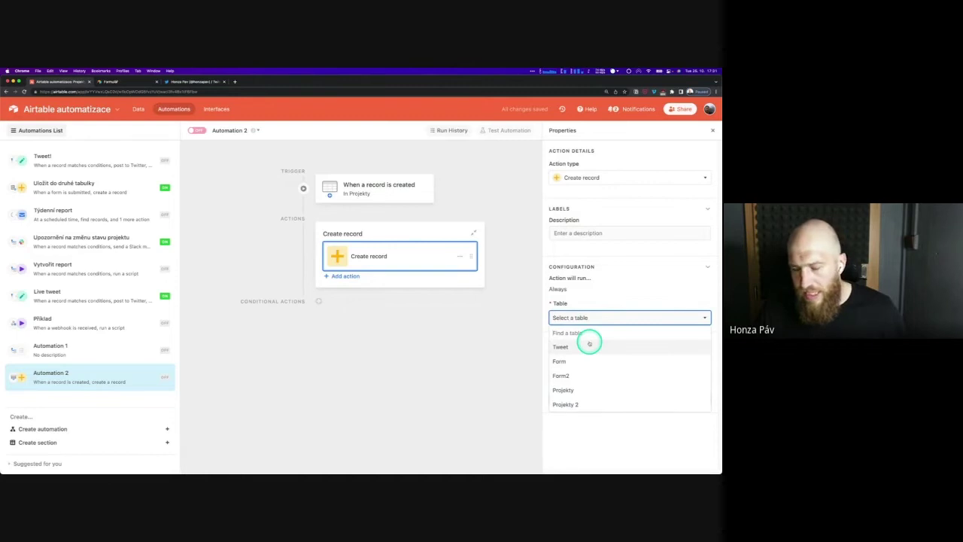
click(590, 403)
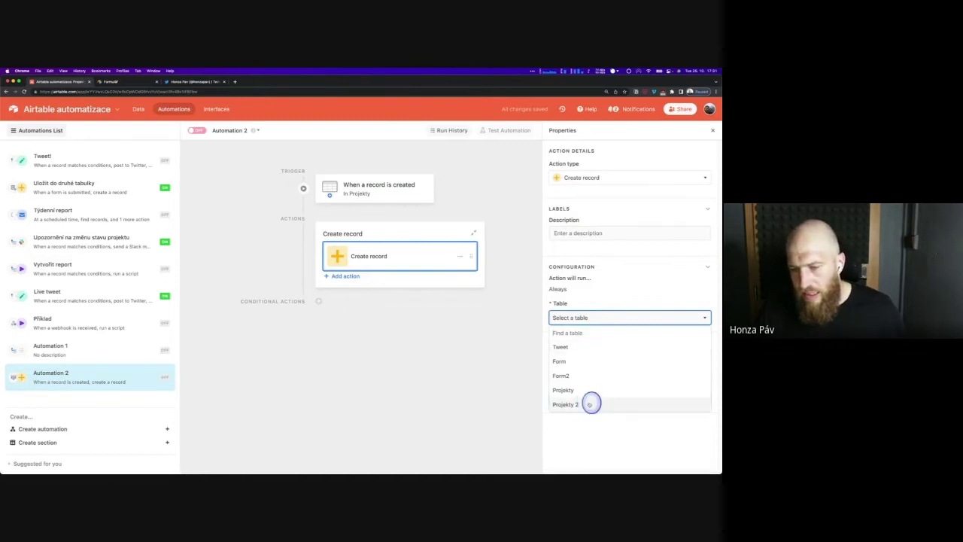
click(586, 349)
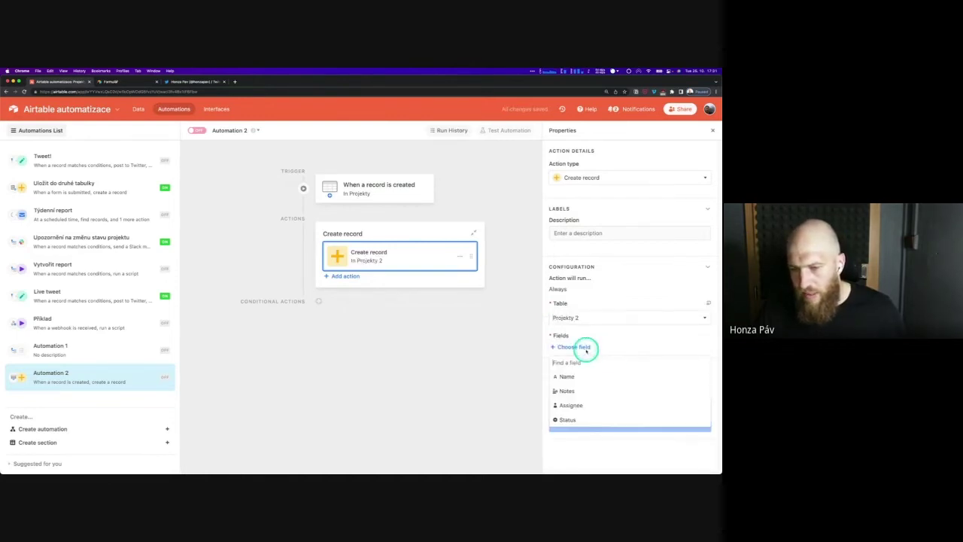
click(585, 390)
Insert the trigger's record ID, record URL and Začátek into Notes, removing a duplicate URL
click(702, 364)
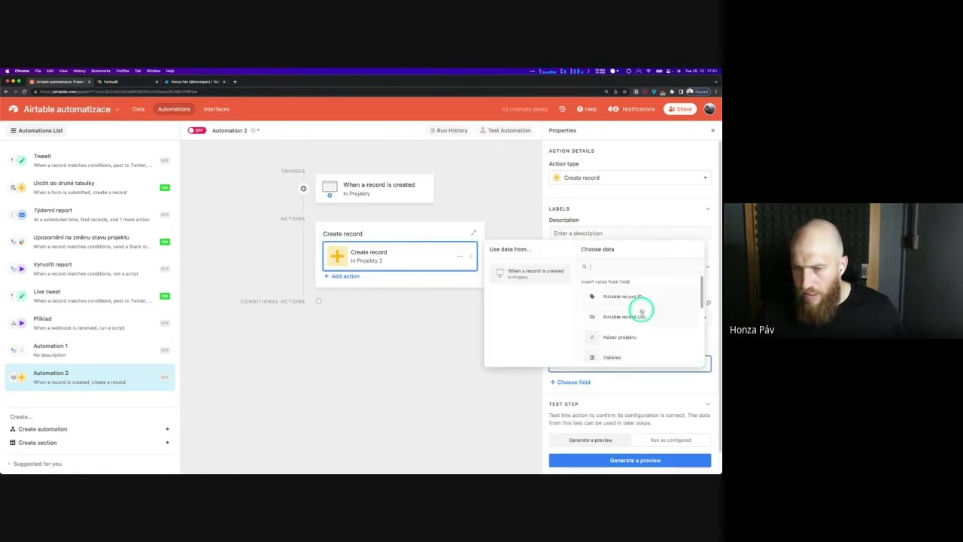
click(636, 297)
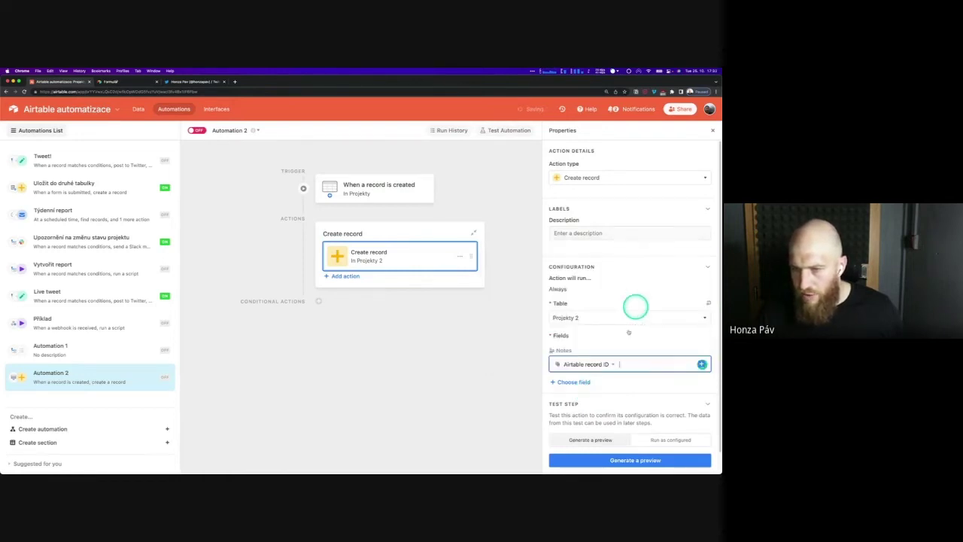
click(701, 363)
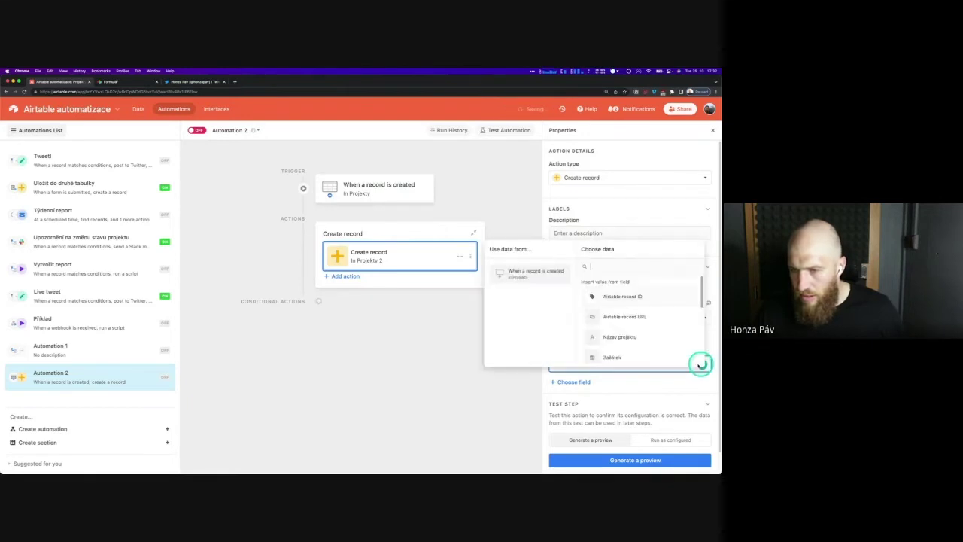
click(610, 316)
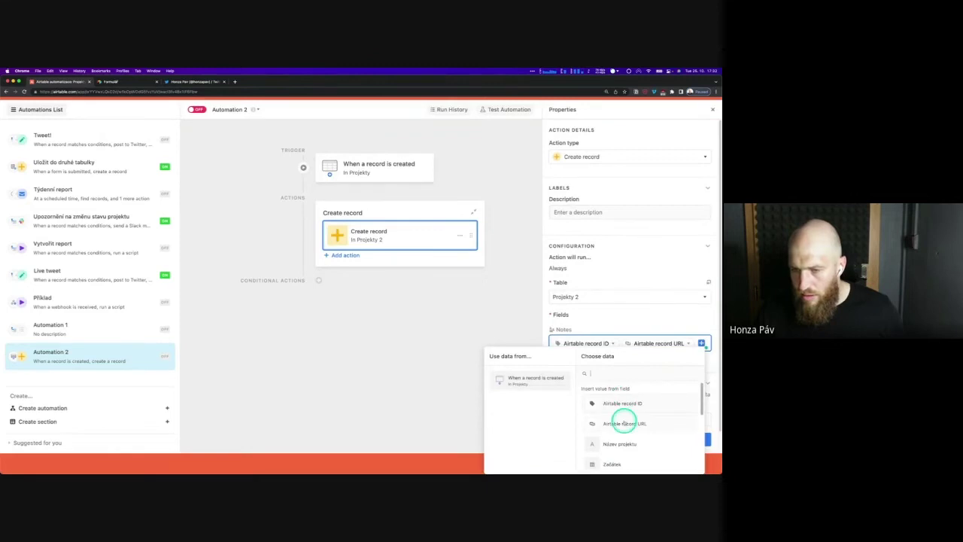
click(624, 423)
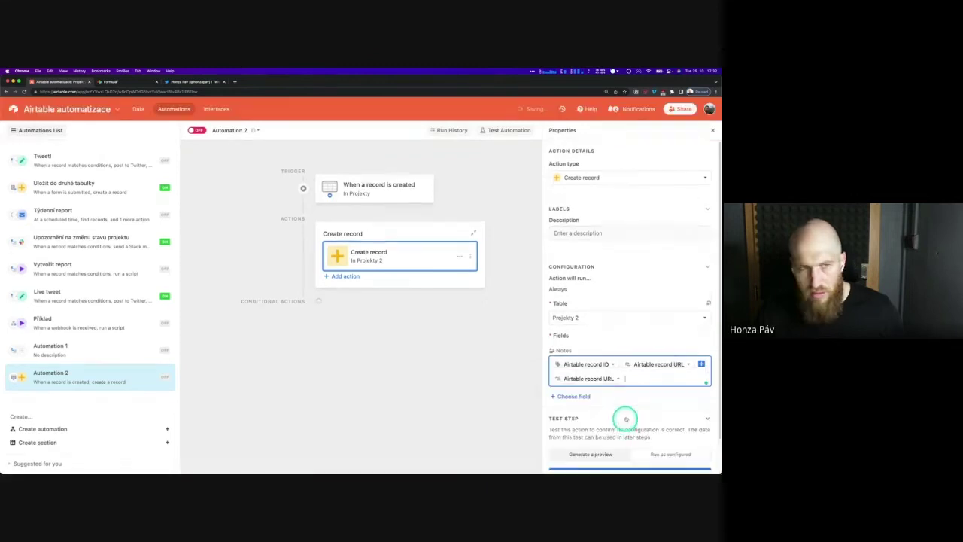
click(702, 364)
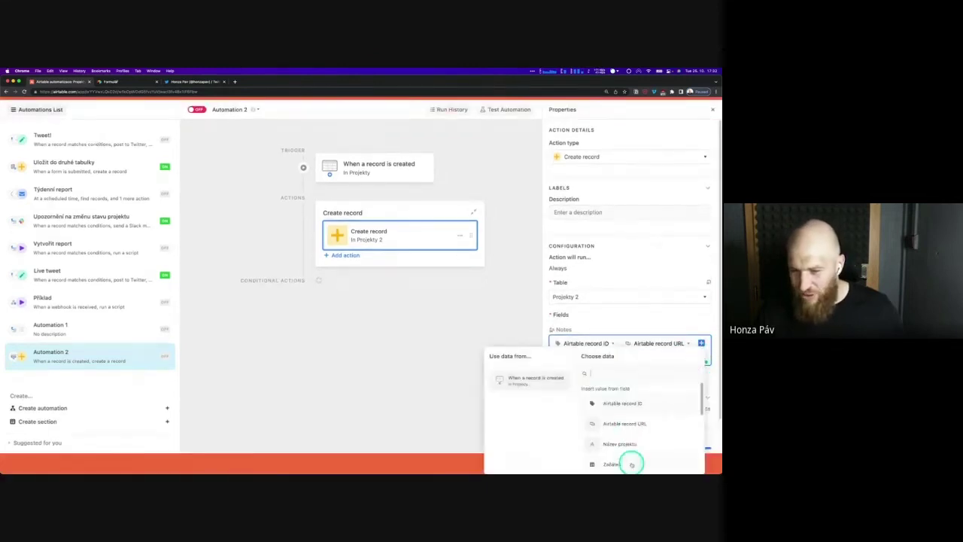
click(657, 366)
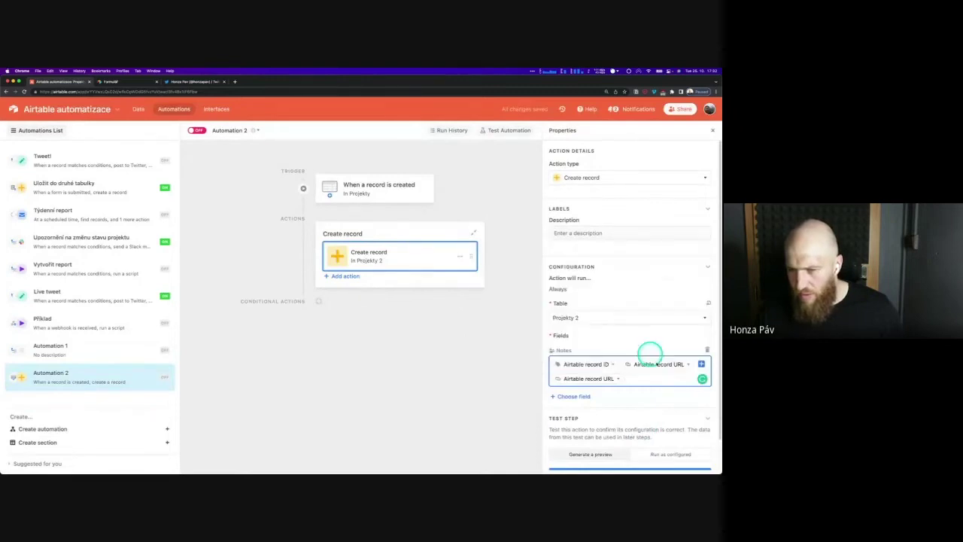
click(702, 364)
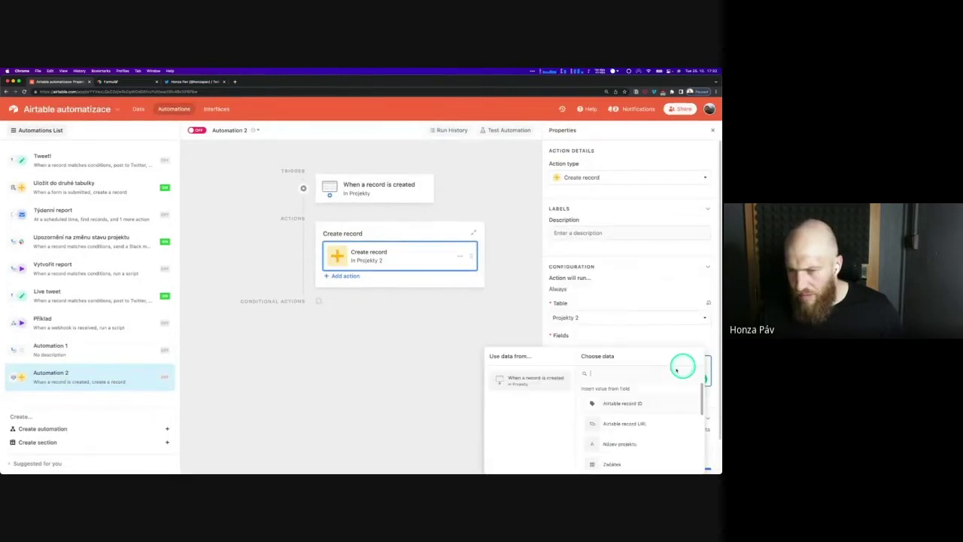
scroll(639, 298, down, 1)
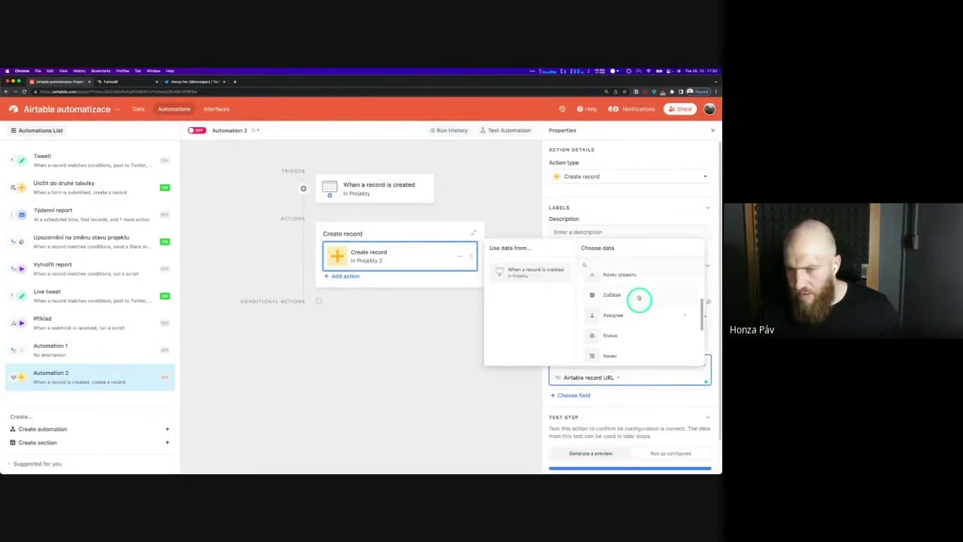
click(639, 298)
click(679, 371)
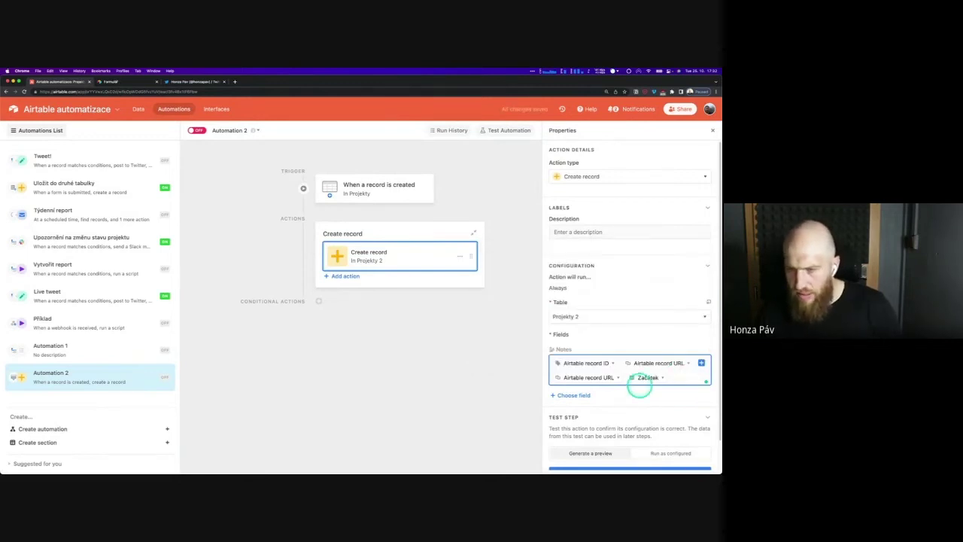
key(BackSpace)
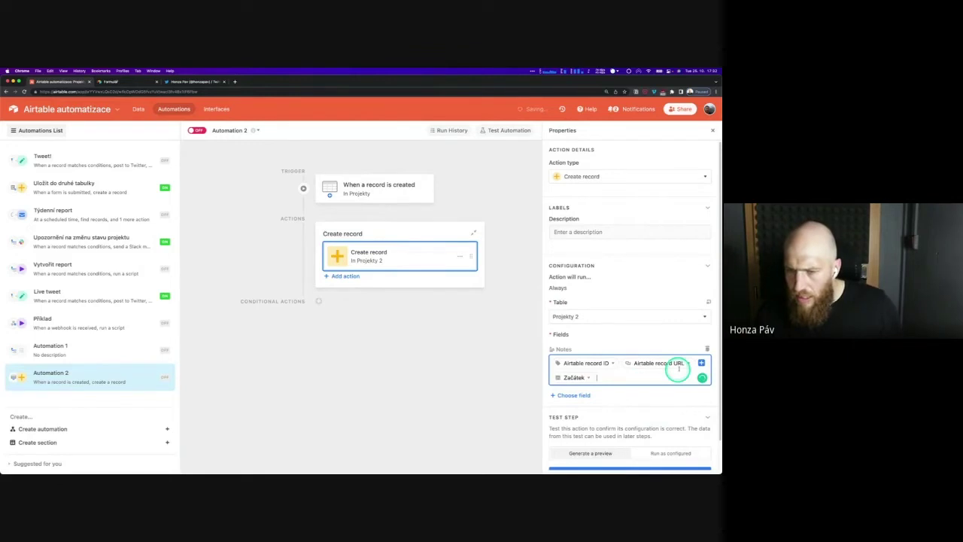
Add Název projektu and Status to Notes, then switch Automation 2 on
click(702, 362)
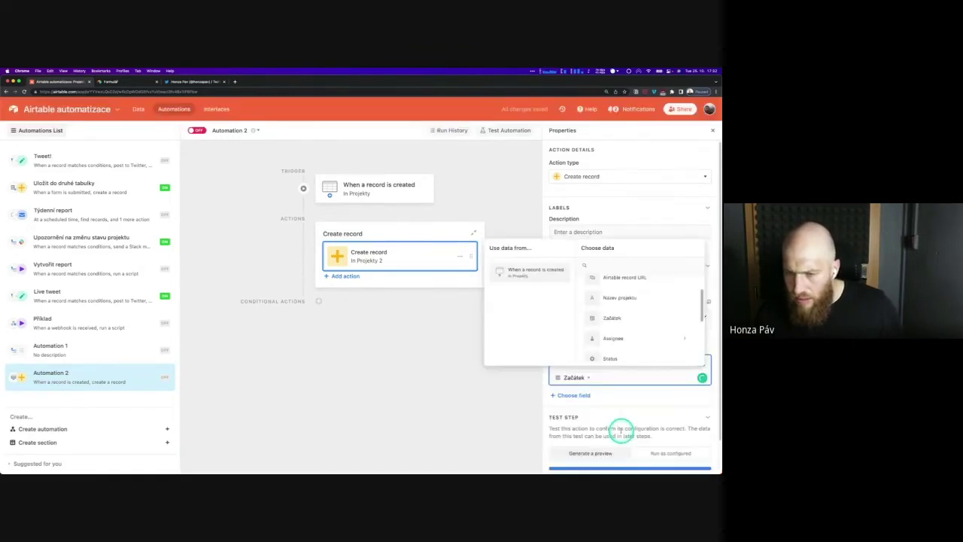
click(624, 295)
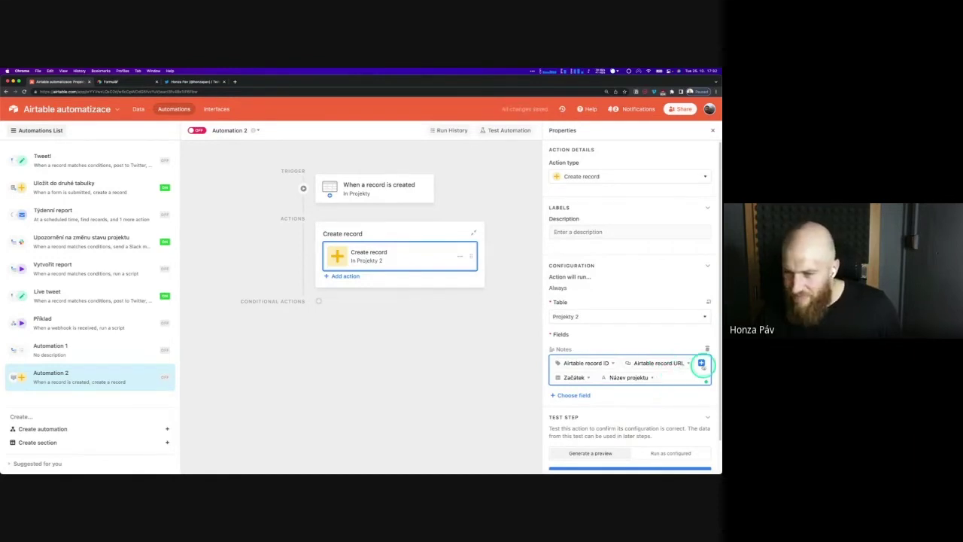
click(701, 363)
scroll(636, 325, down, 2)
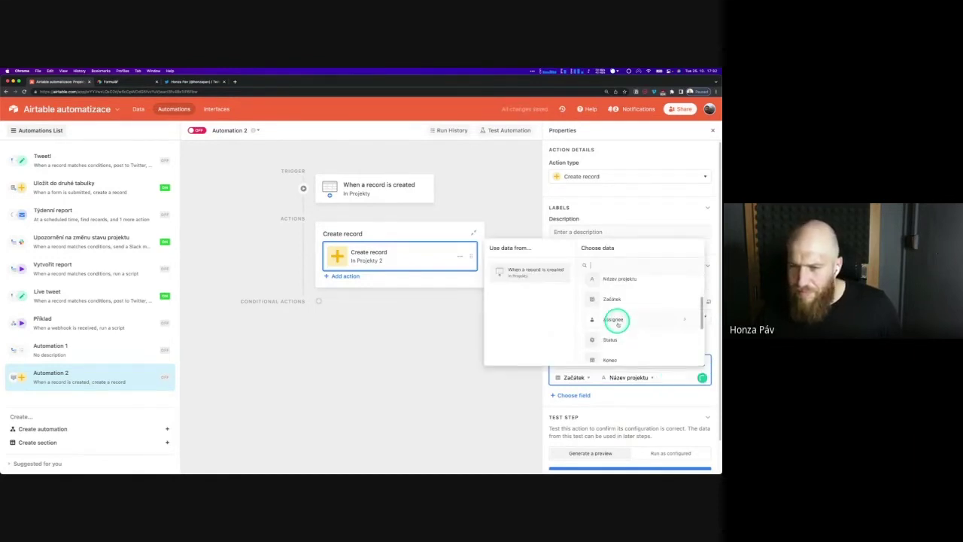
click(619, 340)
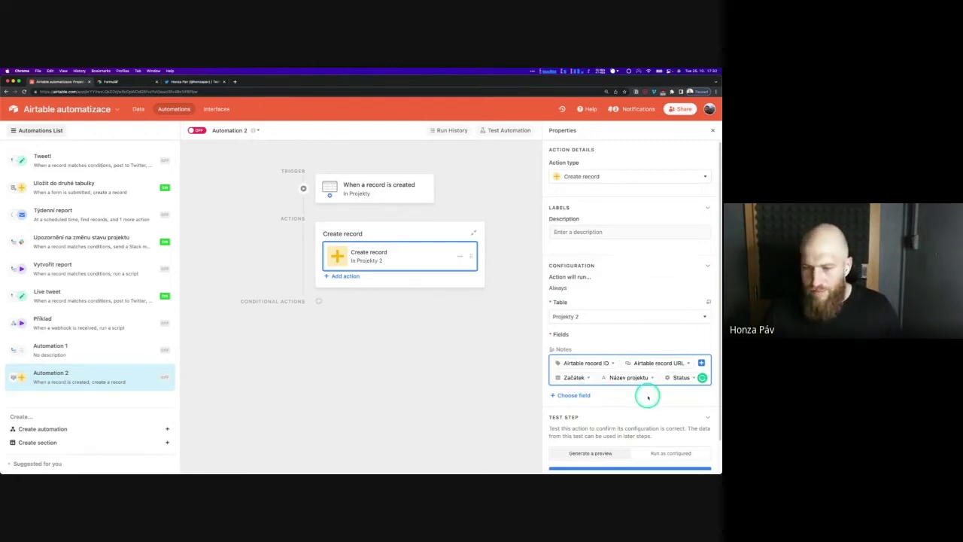
scroll(645, 406, down, 1)
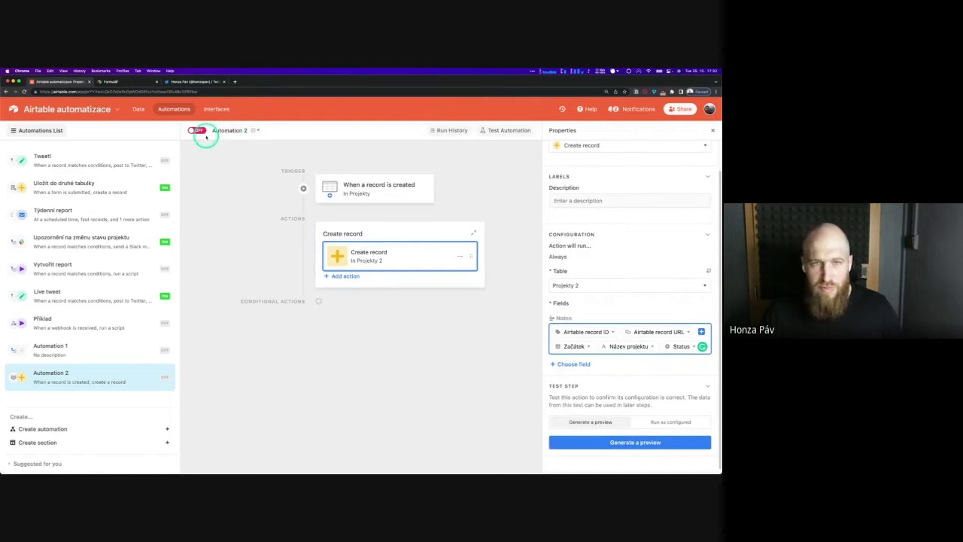
click(200, 131)
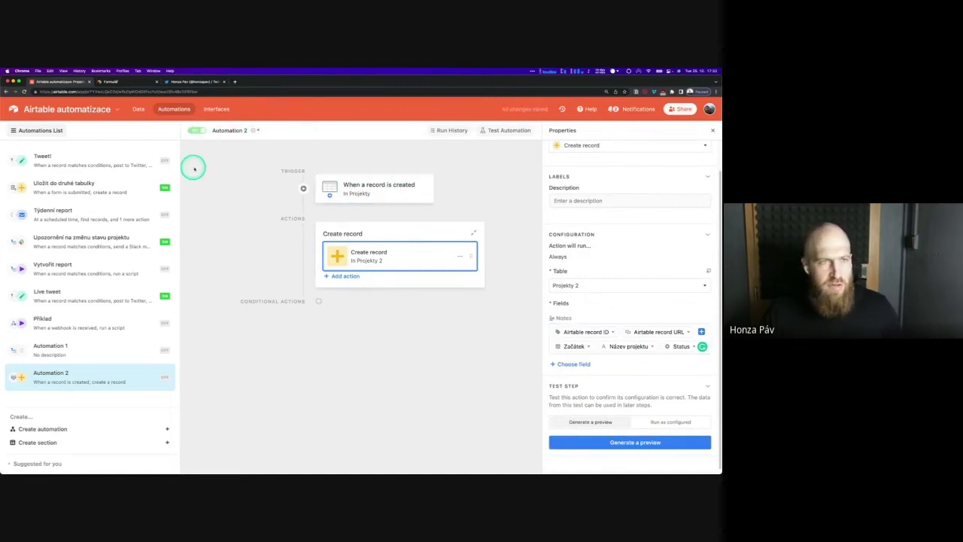
Add a Projekty record 'Tvorba automatizací' with Status Hrozí problém
click(136, 107)
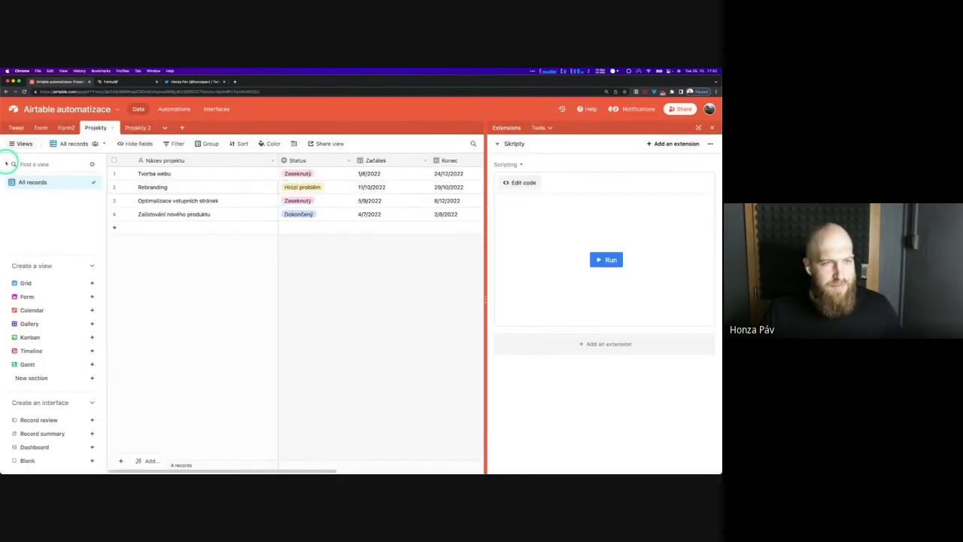
click(18, 143)
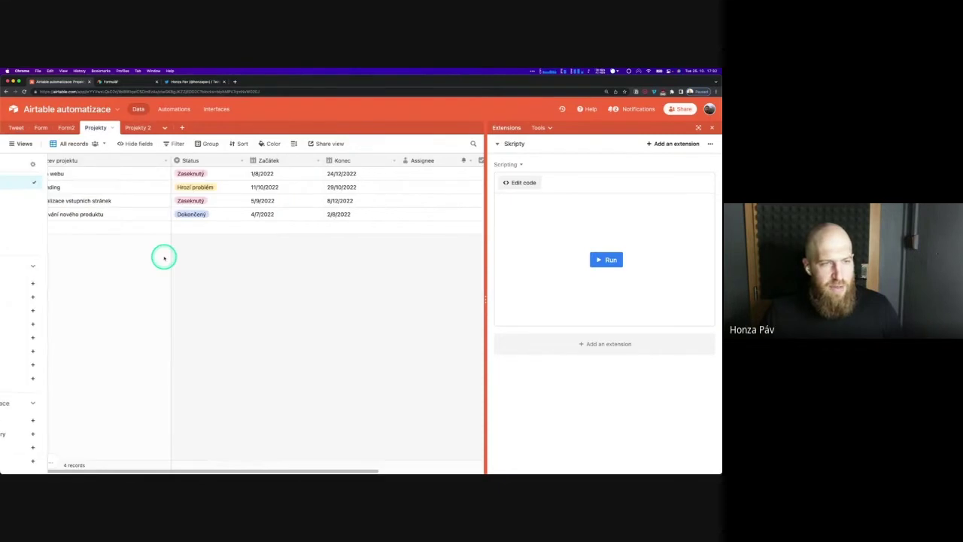
click(87, 228)
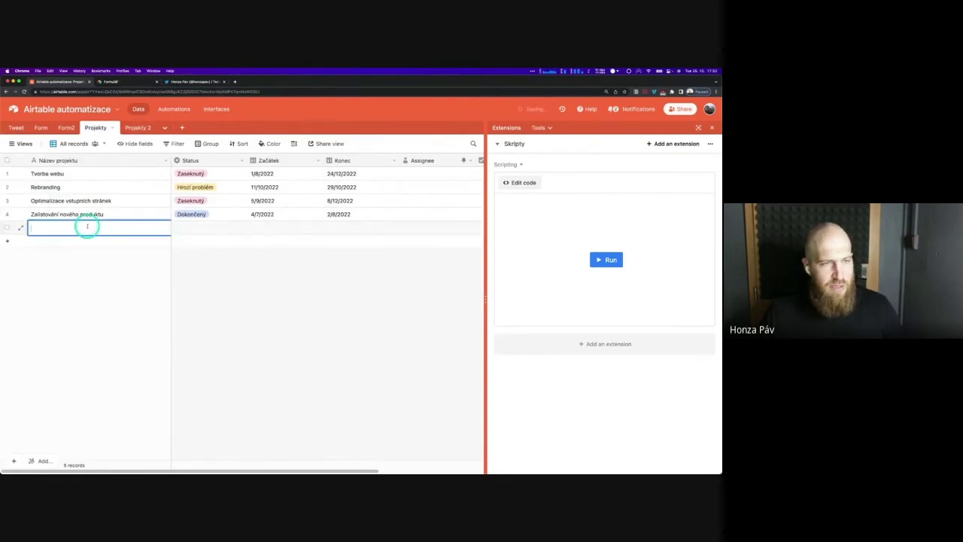
text(Tvorba )
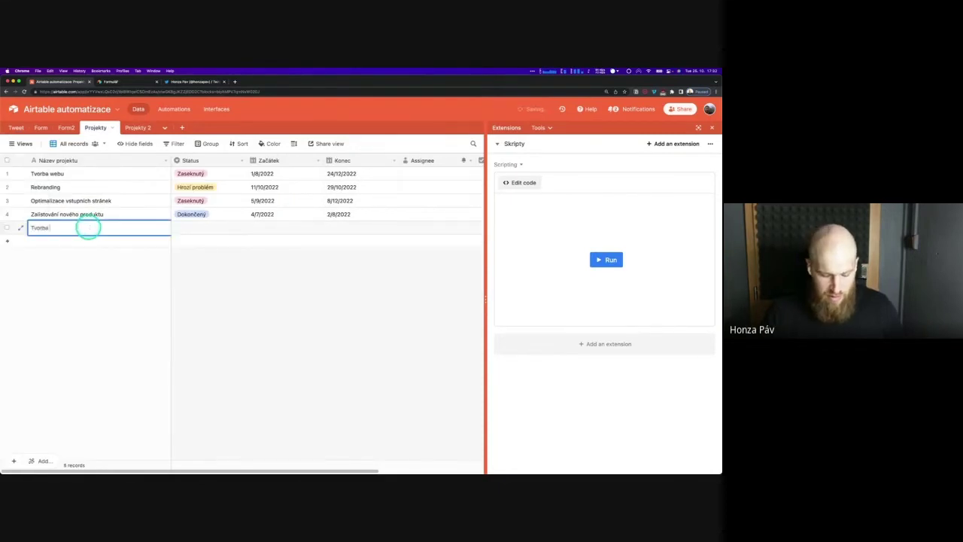
text(automatizací)
key(Tab)
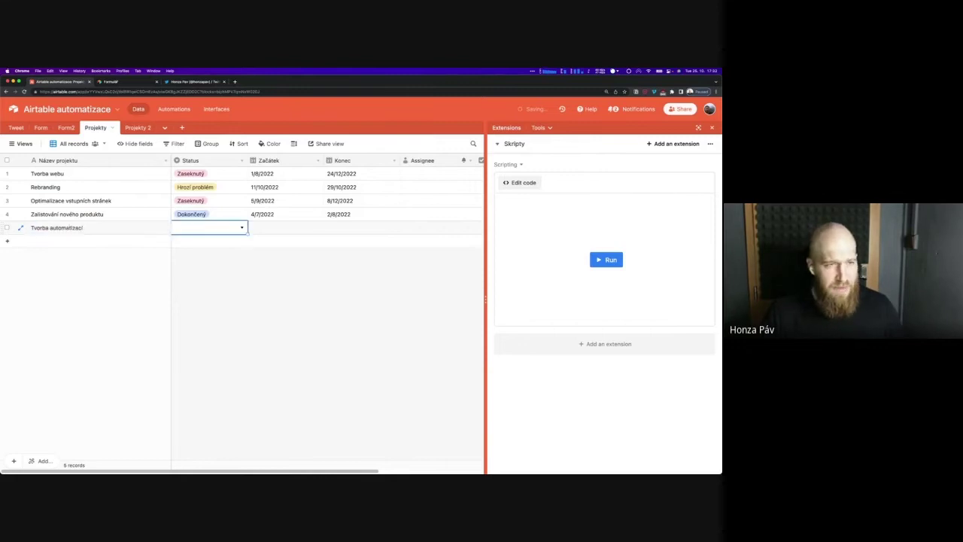
click(212, 228)
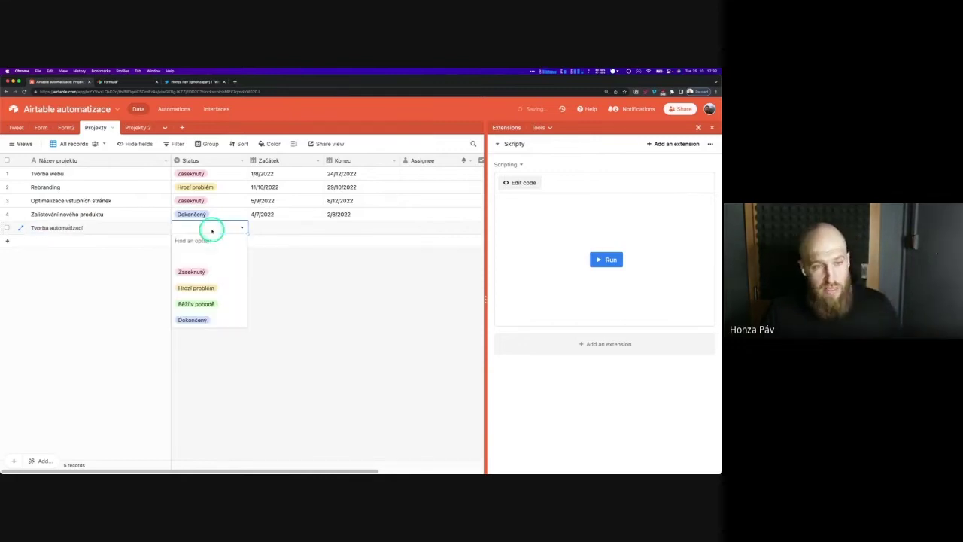
click(196, 288)
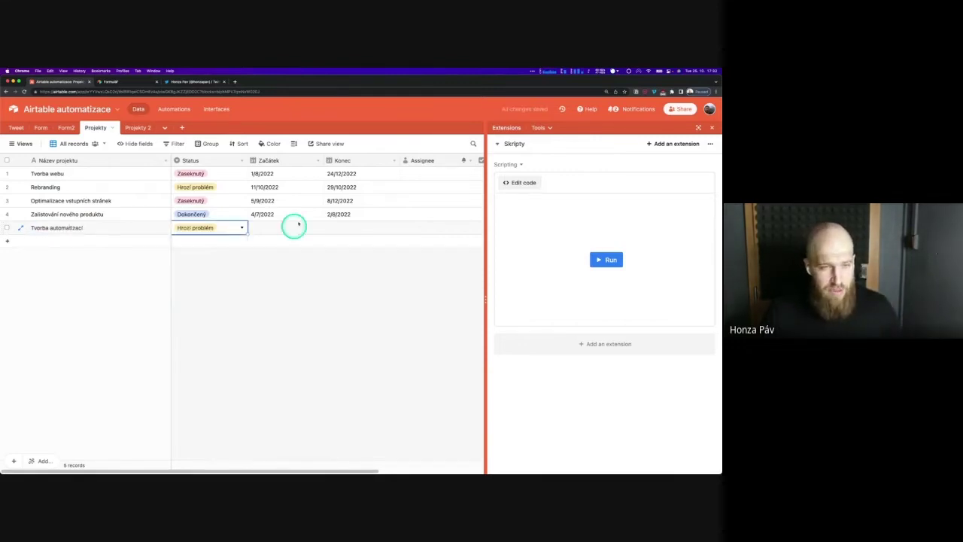
Set Začátek to 18/10/2022 and Konec to 17/11/2022, and close the extensions panel
double_click(293, 226)
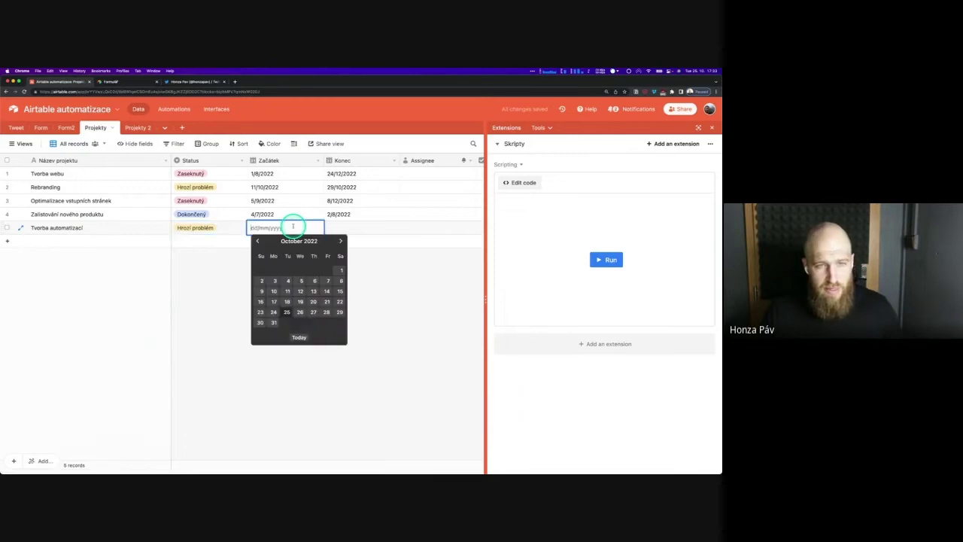
click(287, 301)
double_click(344, 228)
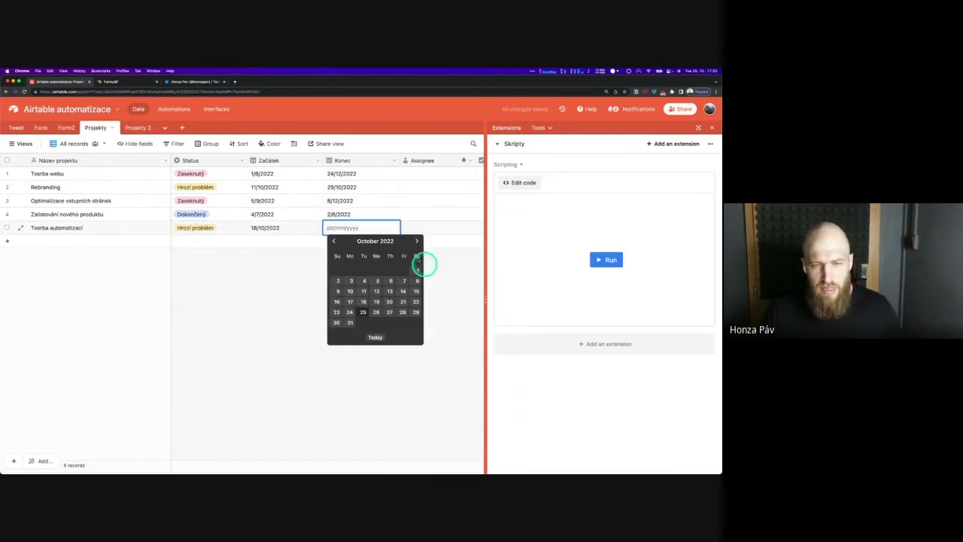
click(417, 241)
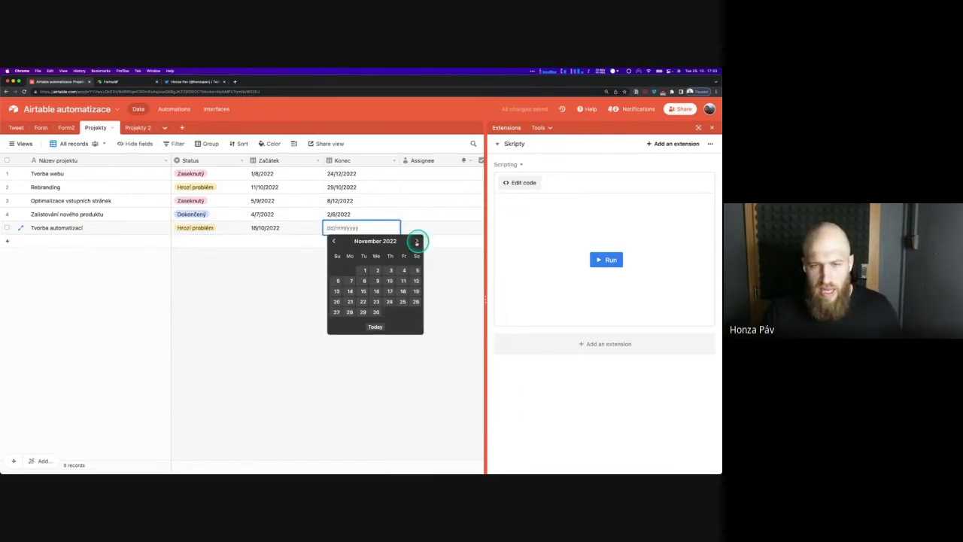
click(391, 292)
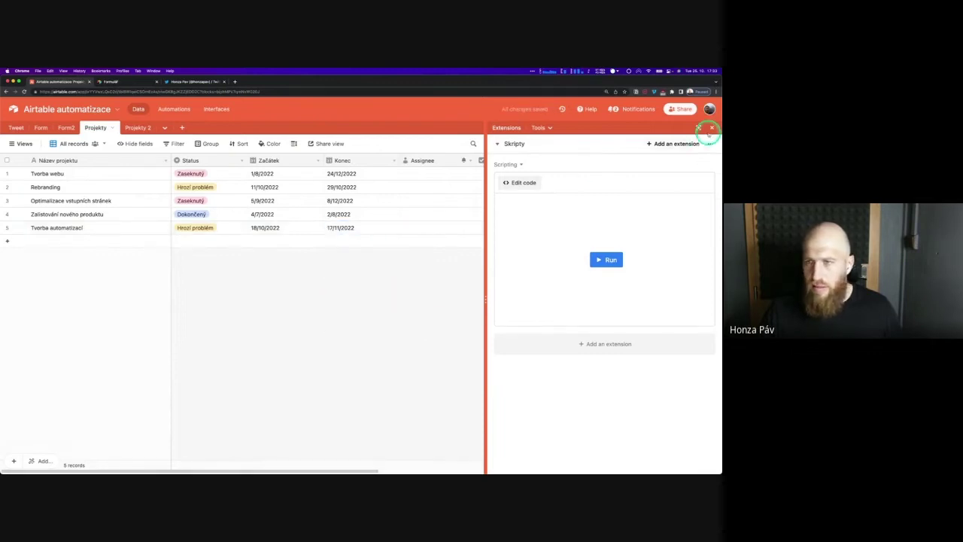
click(712, 127)
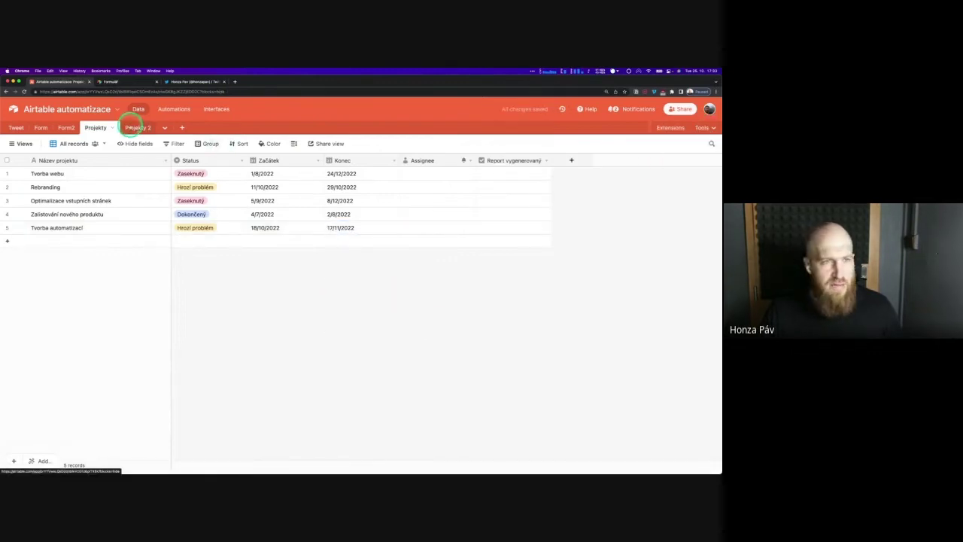
Widen the Projekty 2 Notes column to show full record links, then return to Automations
click(135, 128)
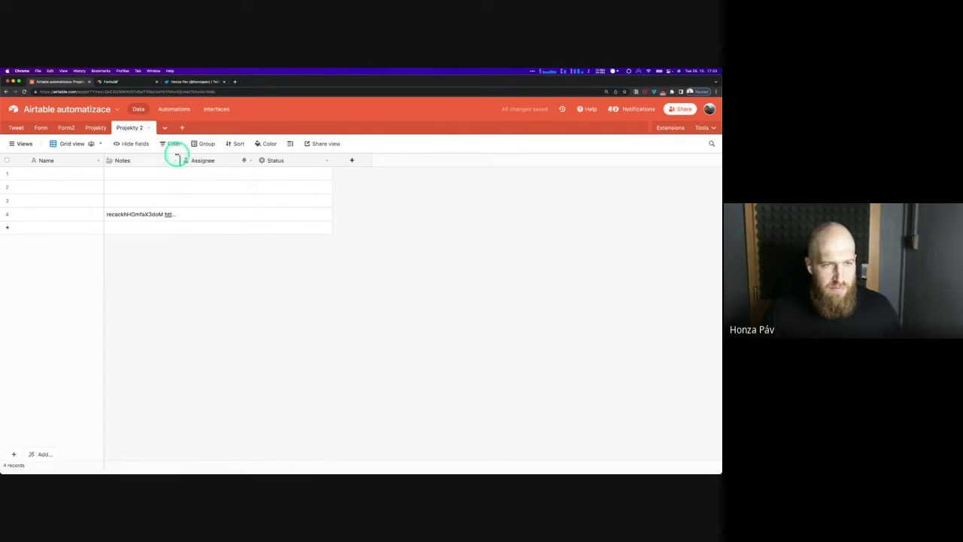
drag(182, 160, 513, 161)
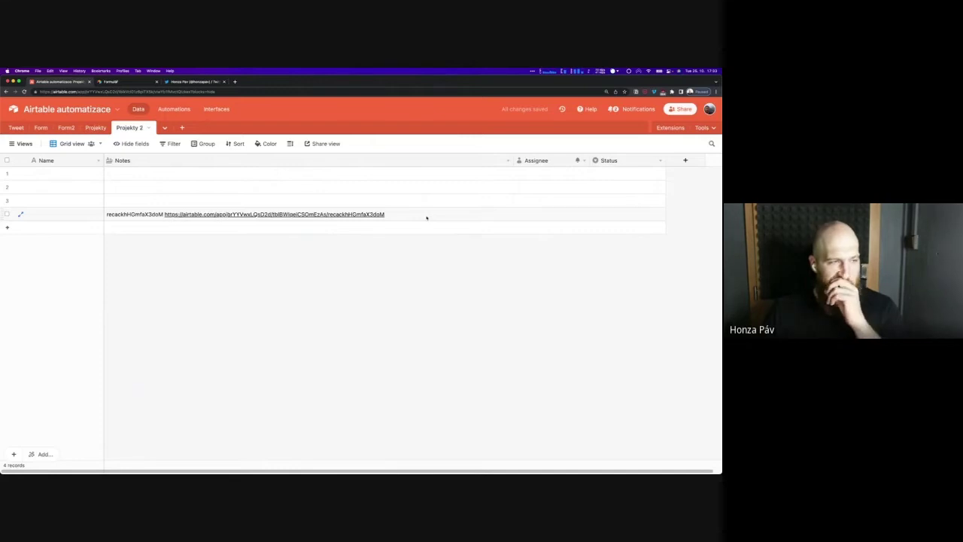
click(426, 217)
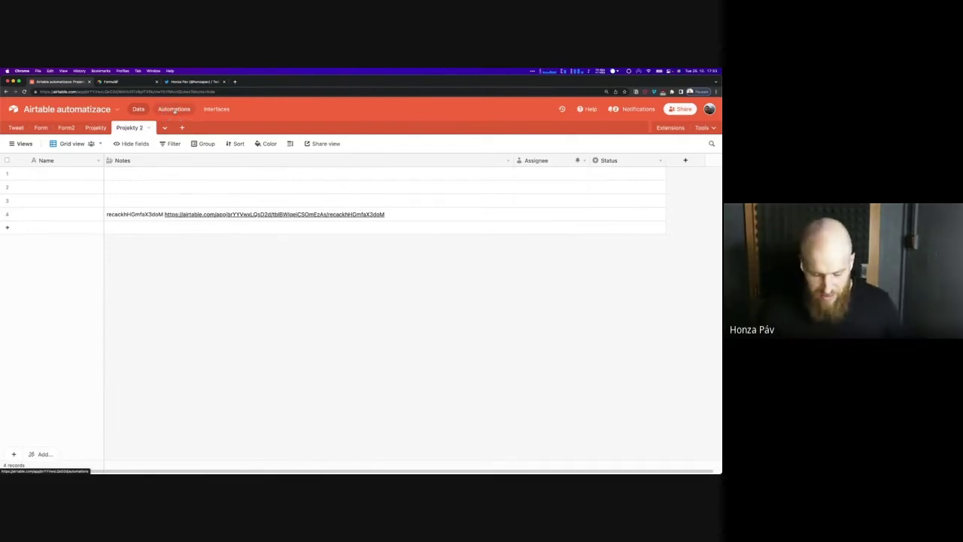
click(173, 109)
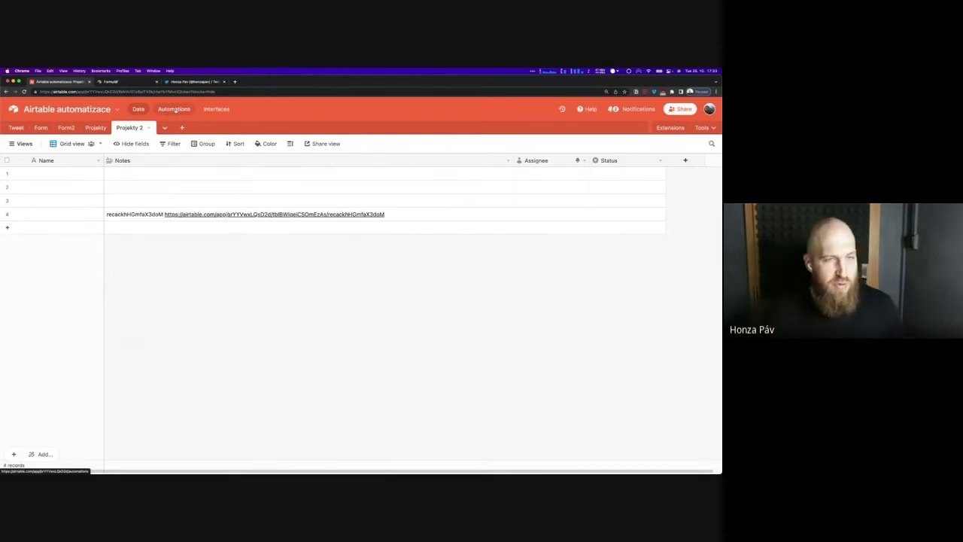
click(173, 110)
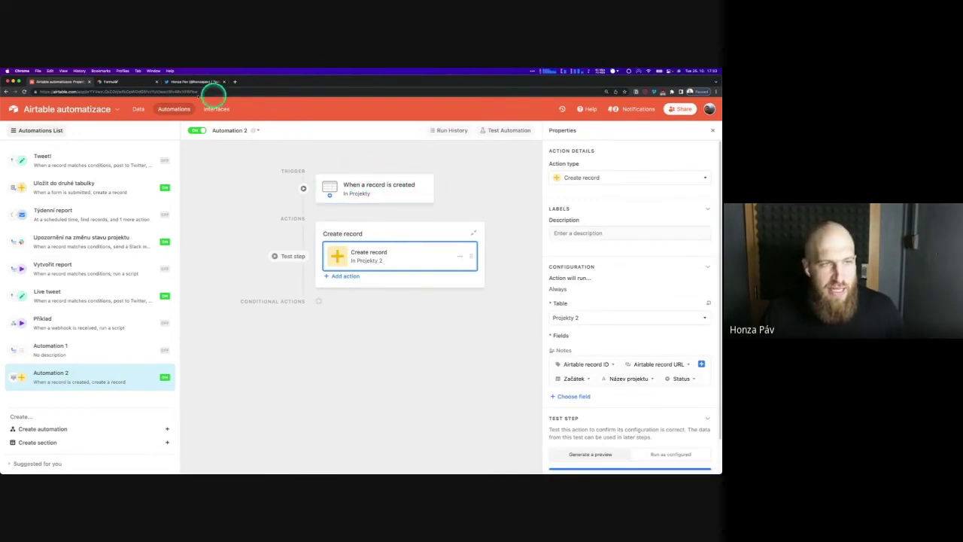
Close the form tab, add a blank record to Projekty, then view Projekty 2
click(117, 82)
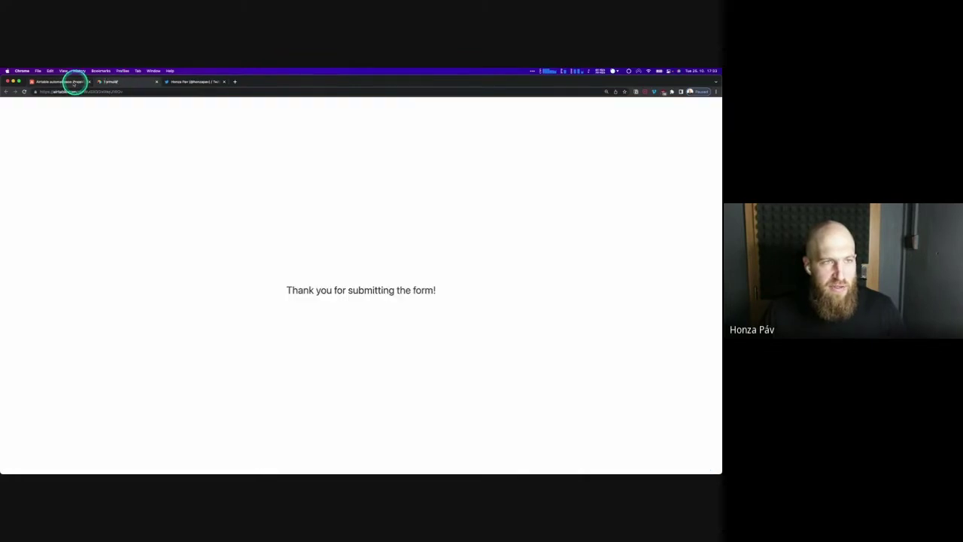
click(156, 81)
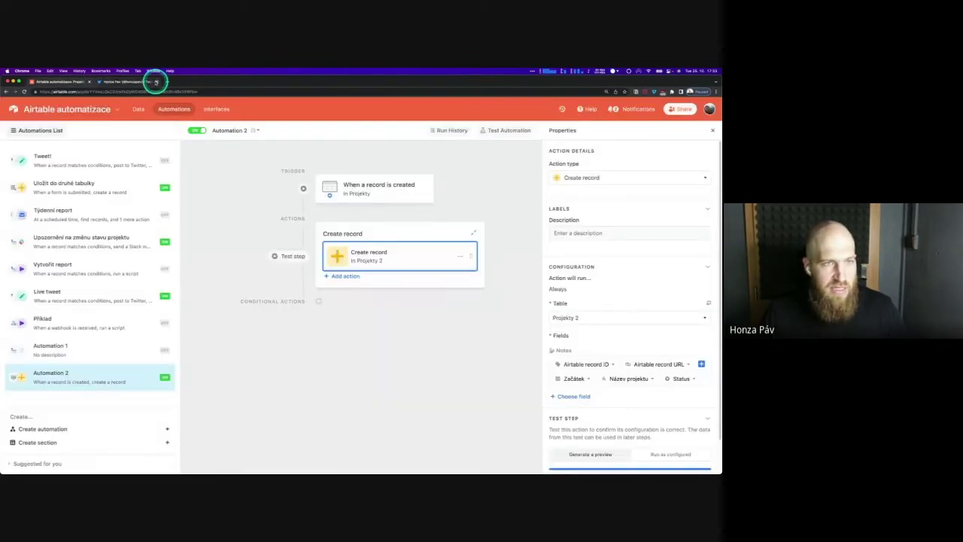
click(138, 109)
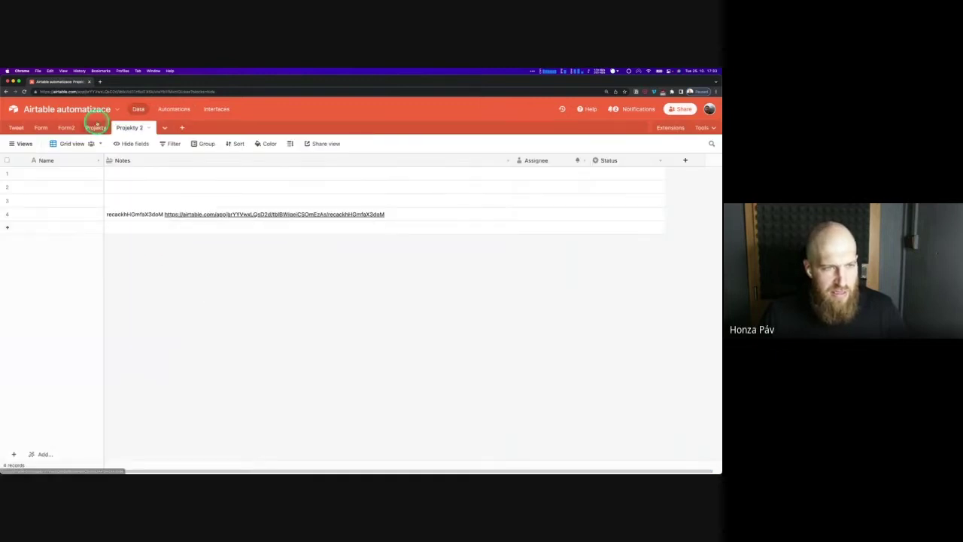
click(96, 128)
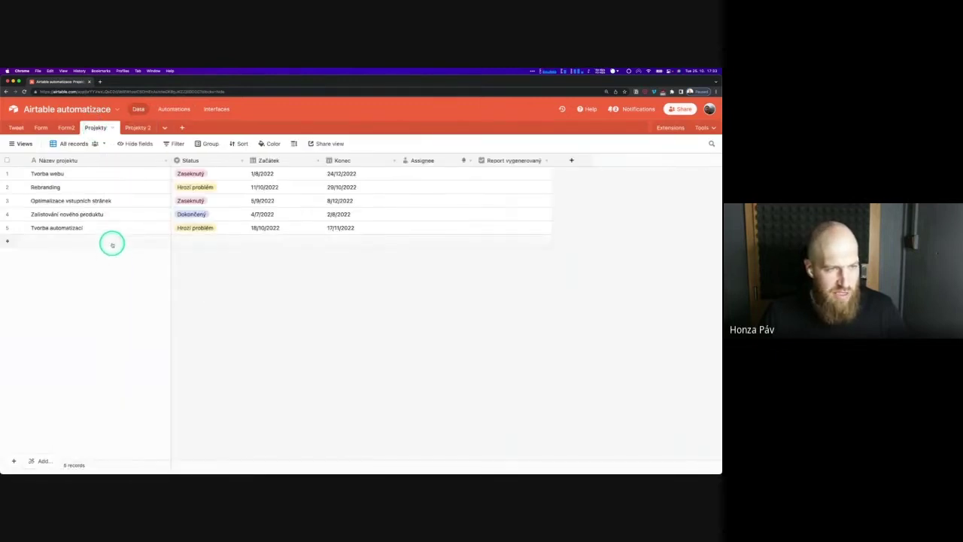
click(113, 242)
click(123, 274)
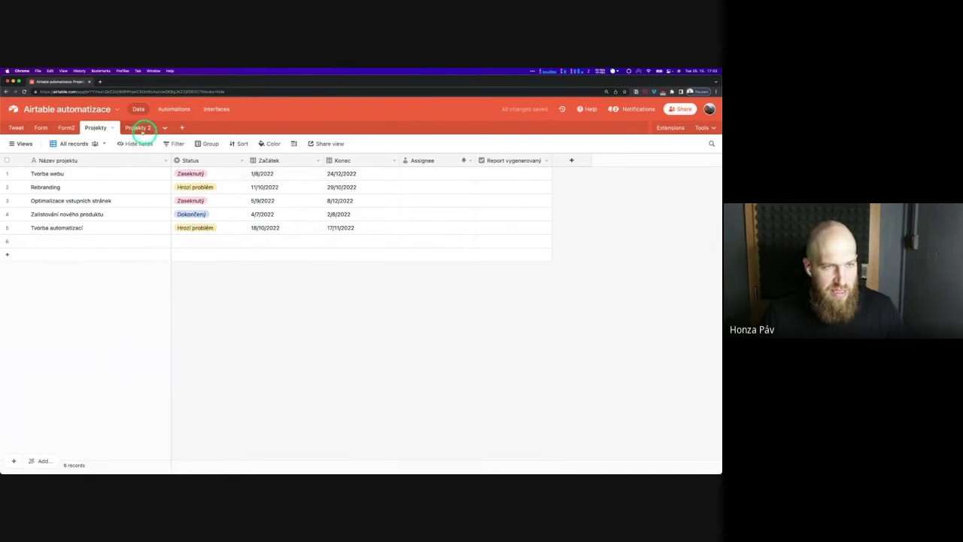
click(138, 128)
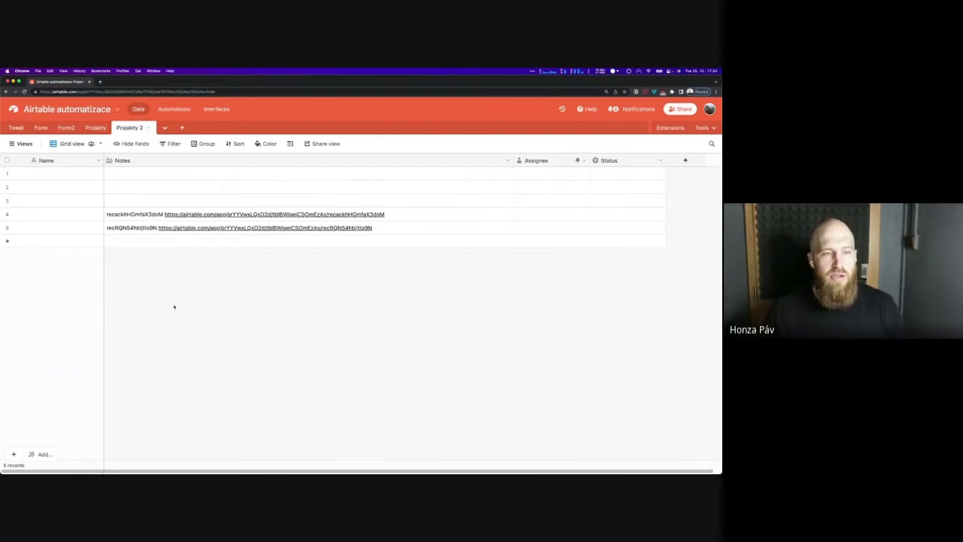
Look through Automation 2's trigger types, leave When record created, and return to Data
click(174, 109)
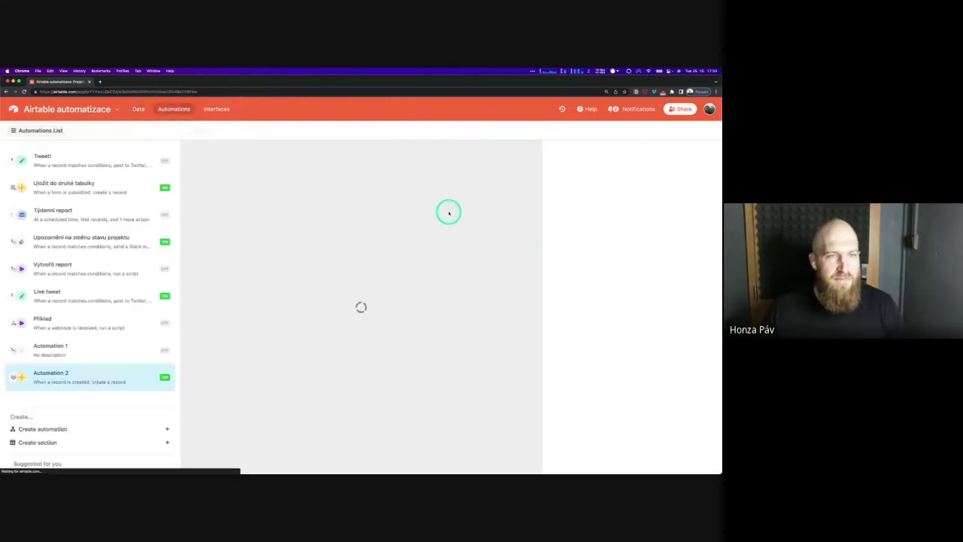
click(367, 188)
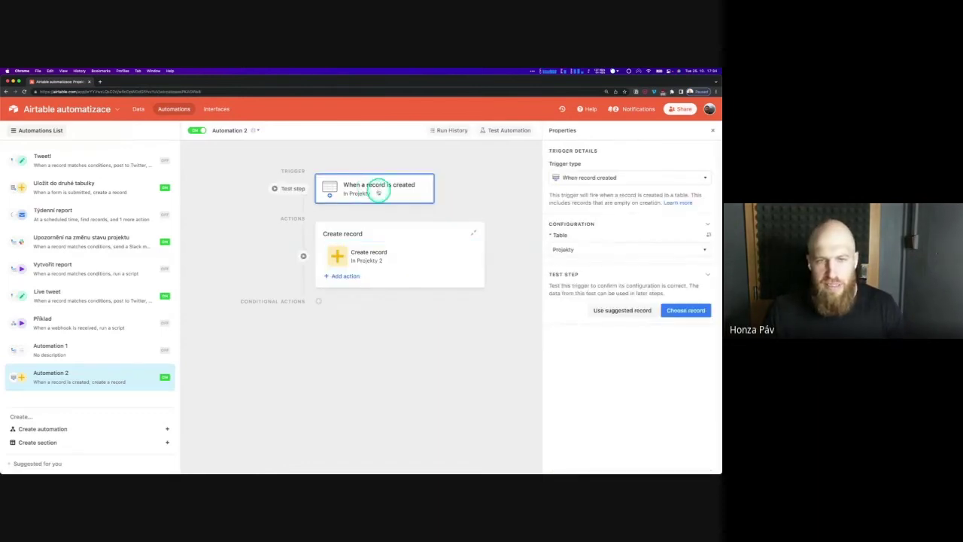
click(590, 177)
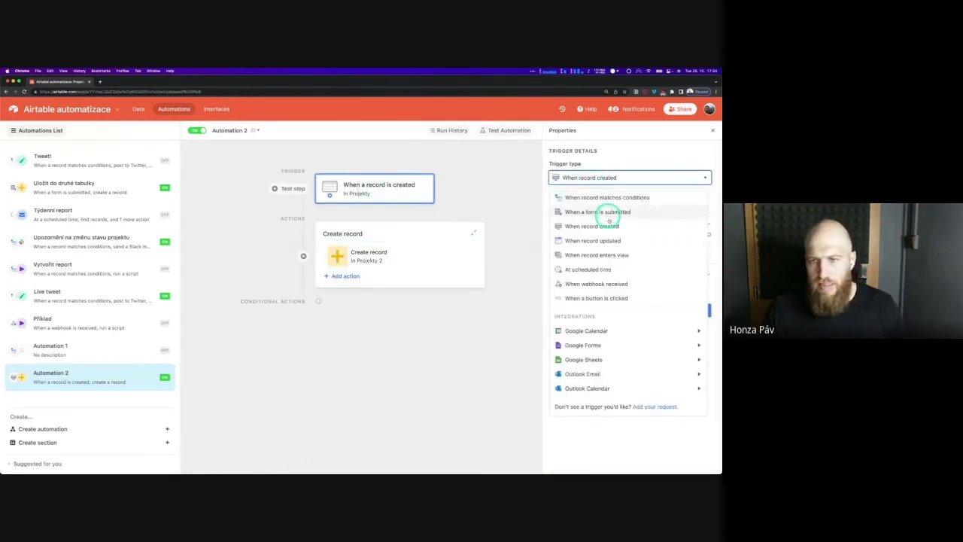
click(520, 195)
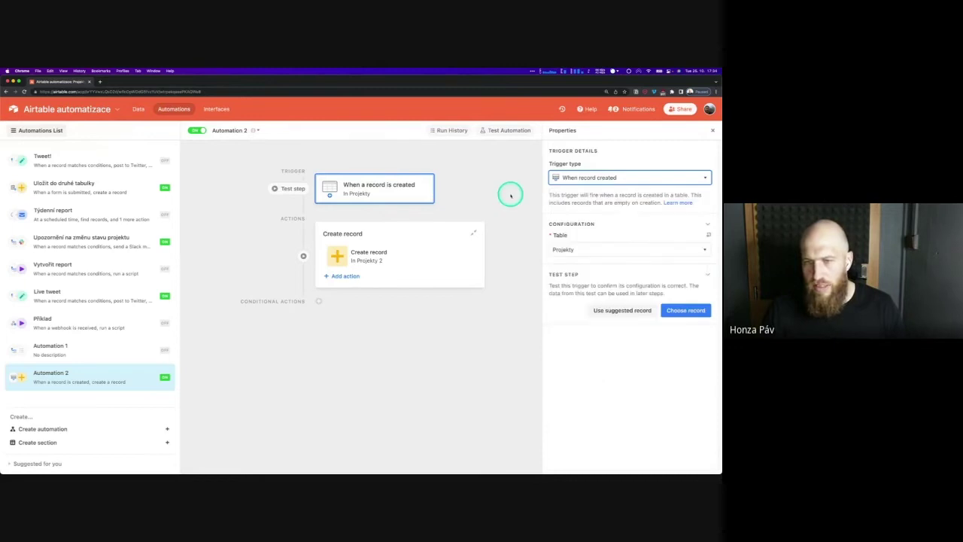
click(139, 110)
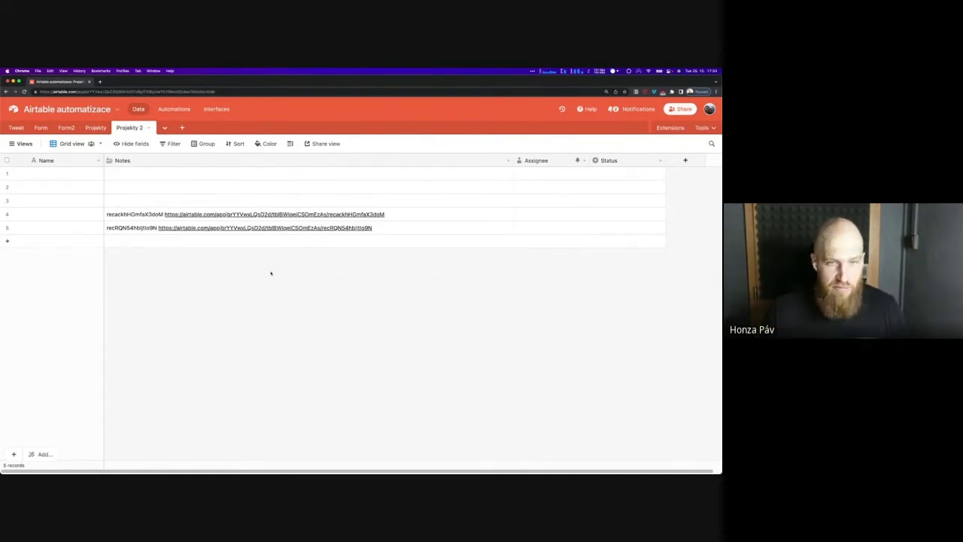
Leave the Airtable automatizace base for the home page listing all bases
click(278, 268)
click(134, 229)
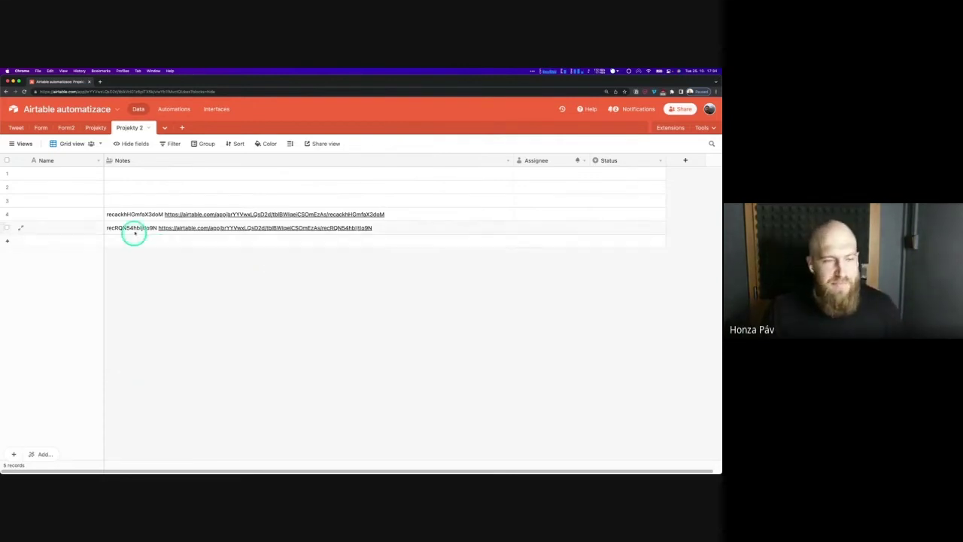
click(133, 215)
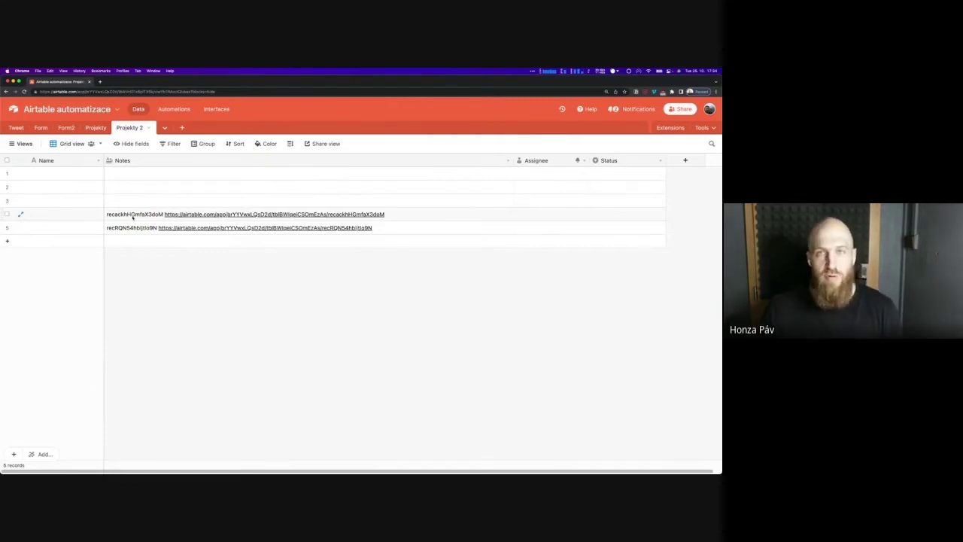
click(134, 169)
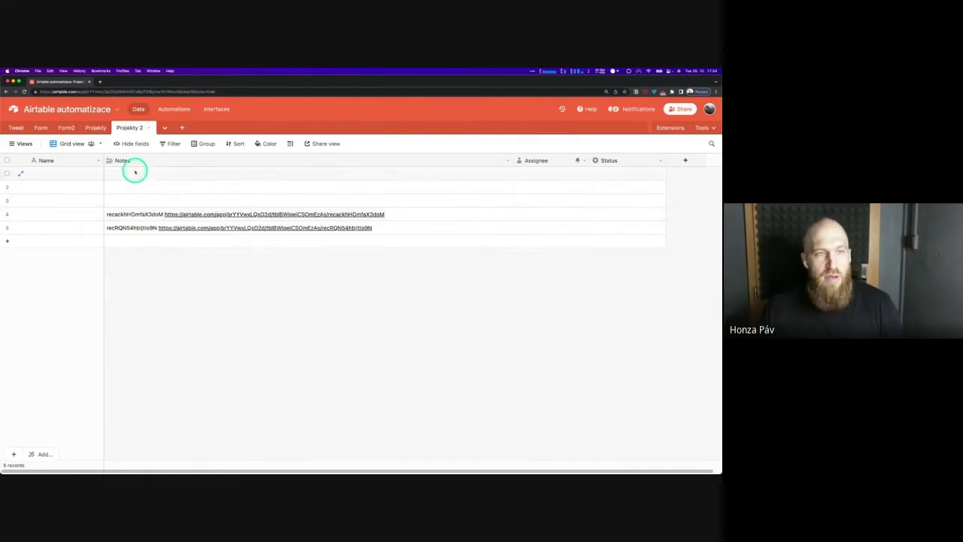
click(44, 120)
click(13, 109)
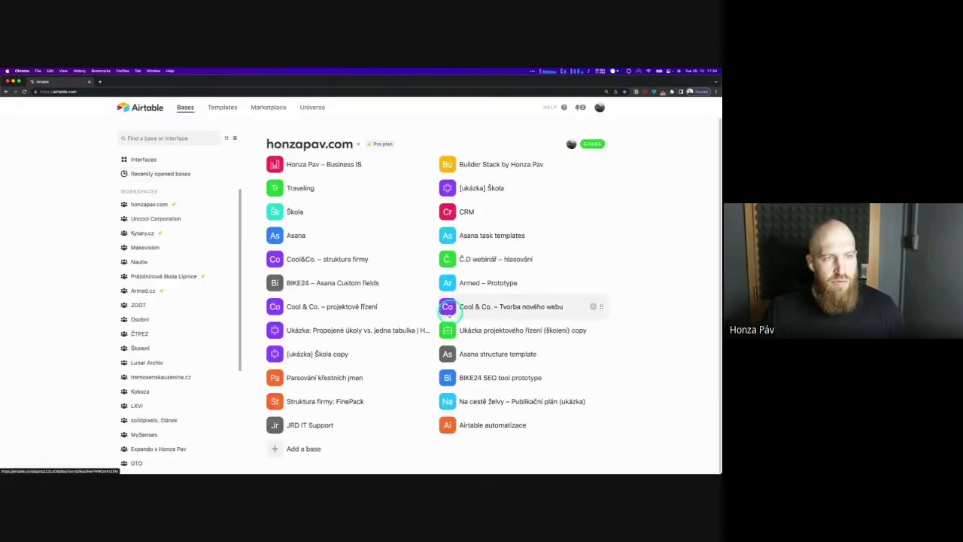
Add a new base and rename it from Untitled Base to 'Airtable Sync'
click(278, 449)
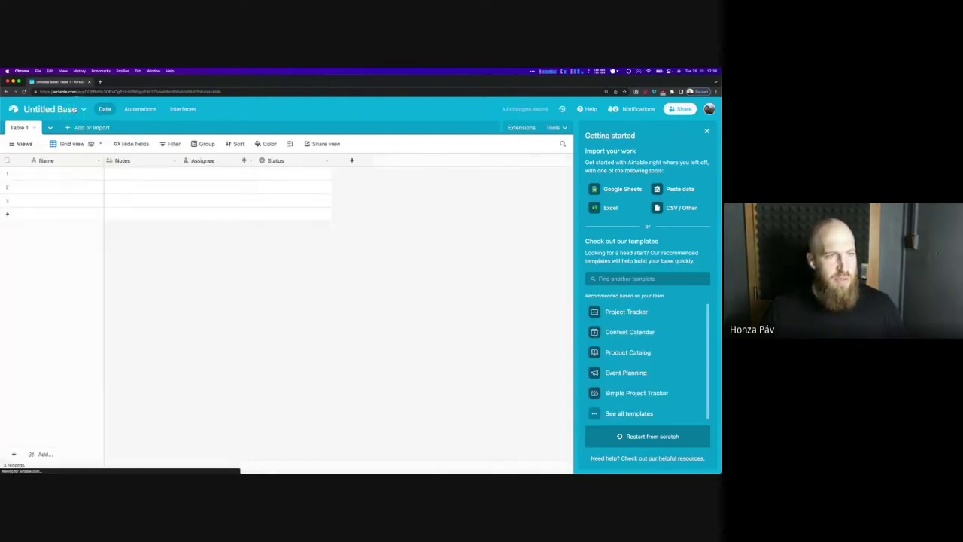
click(75, 110)
text(Airtab)
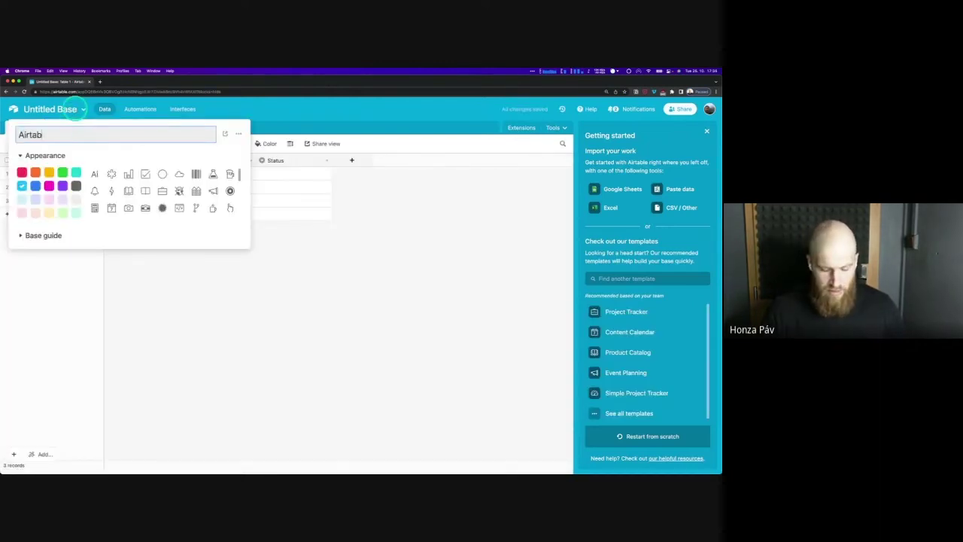
text(le Sync)
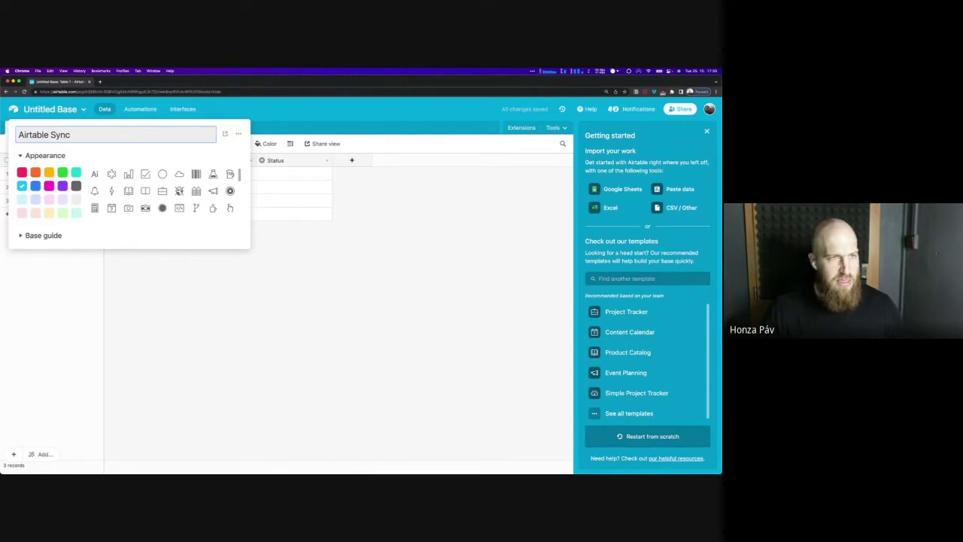
click(386, 128)
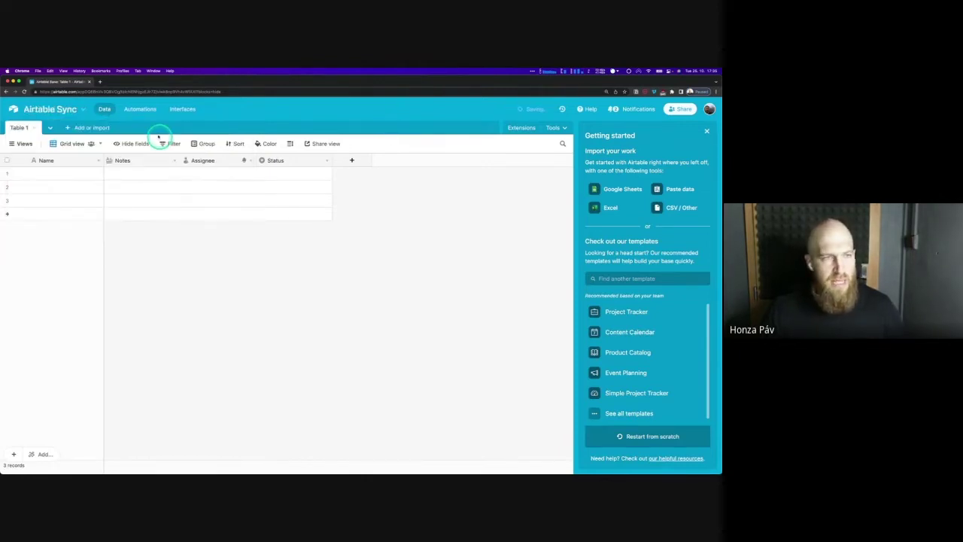
Start adding a table synced from another Airtable base
click(51, 129)
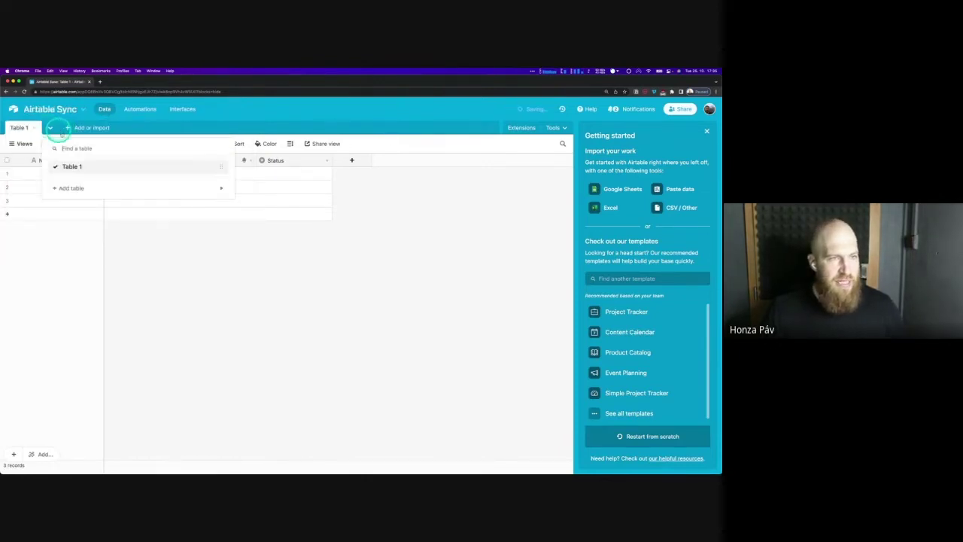
click(89, 128)
mouse_move(117, 224)
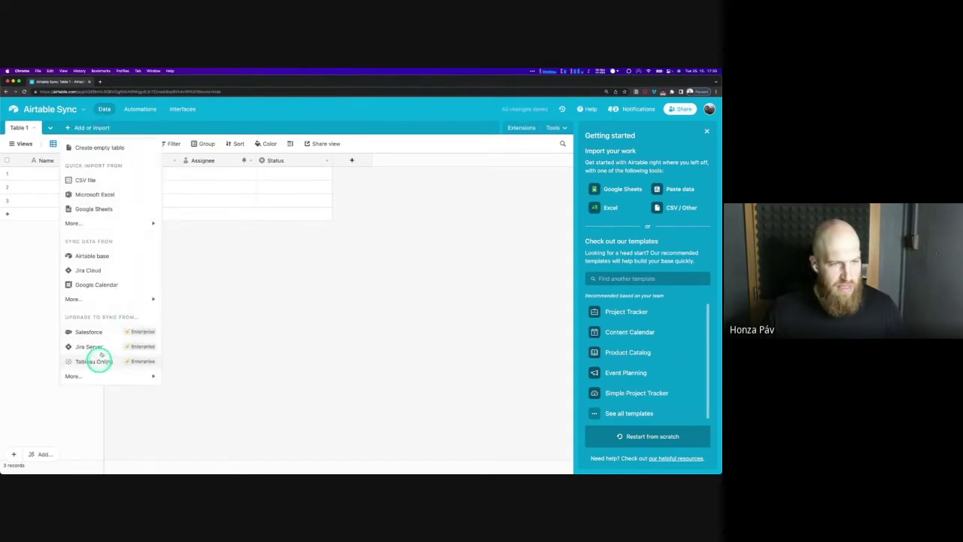
click(105, 256)
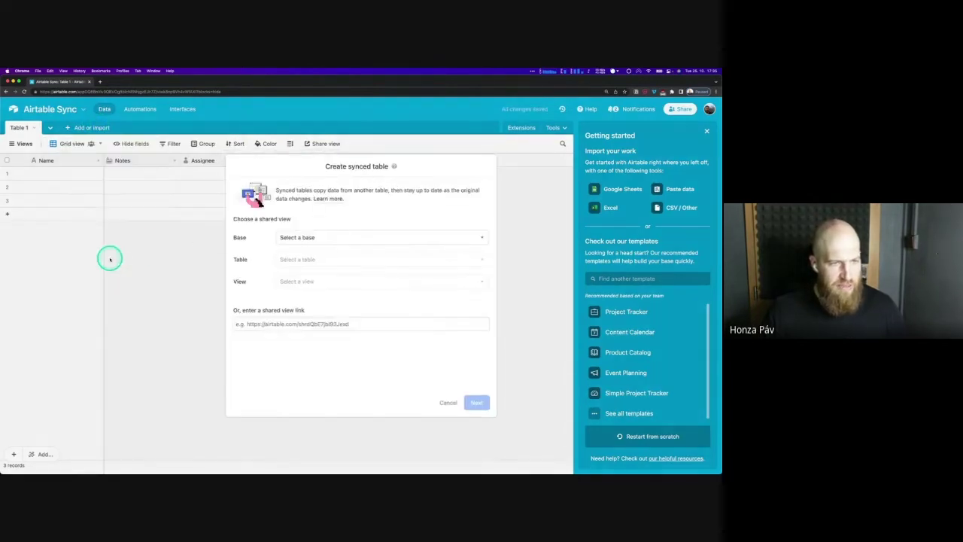
Pick base 'Airtable automatizace', table 'Projekty' and view 'All records' as the sync source
click(311, 238)
text(au)
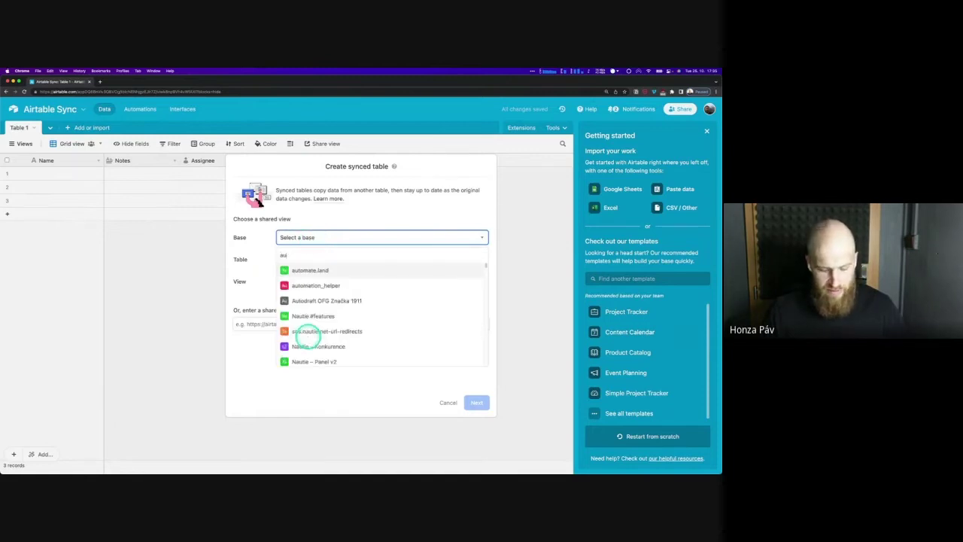
text(t)
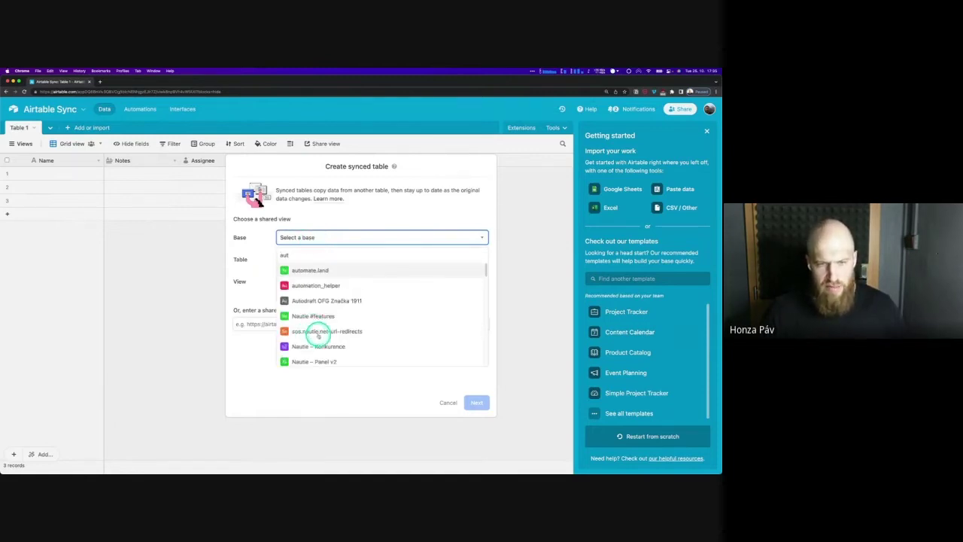
text(om)
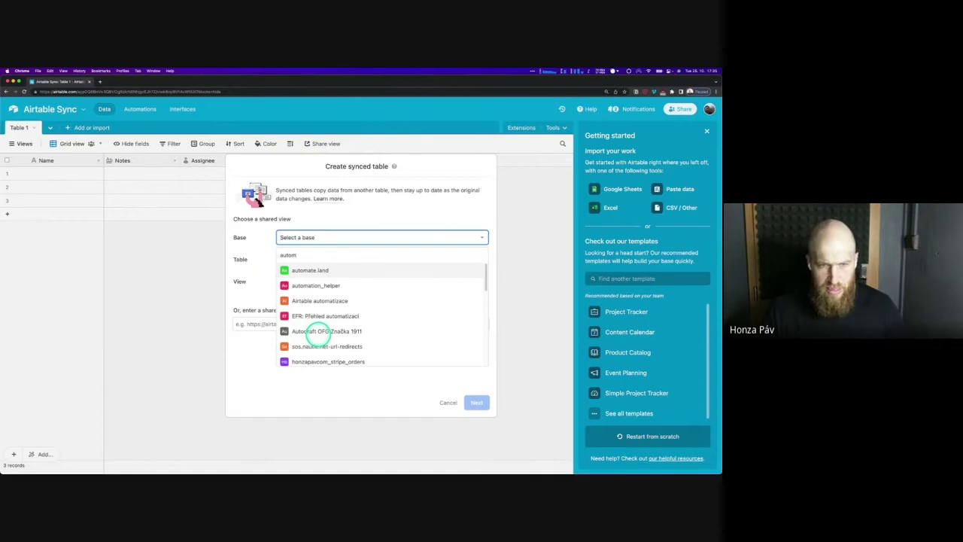
click(315, 301)
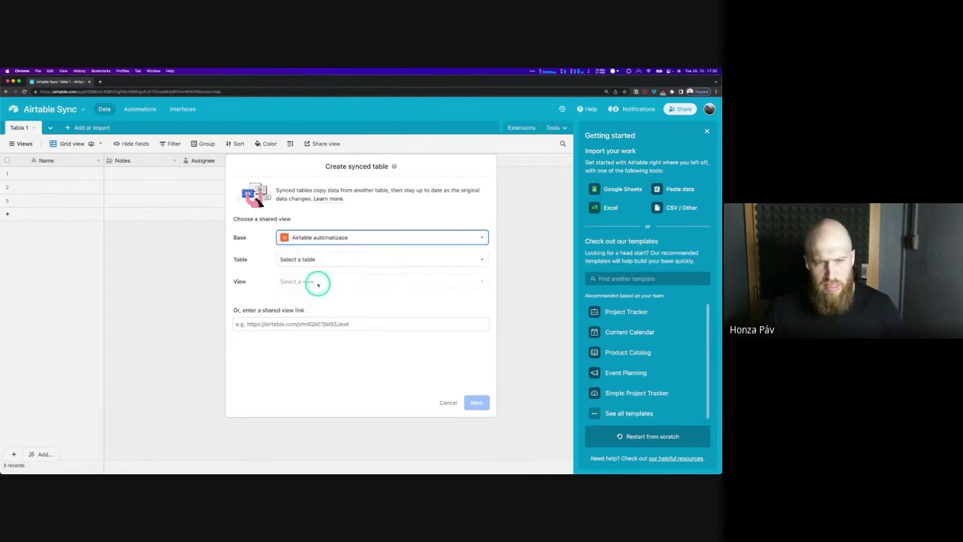
click(305, 259)
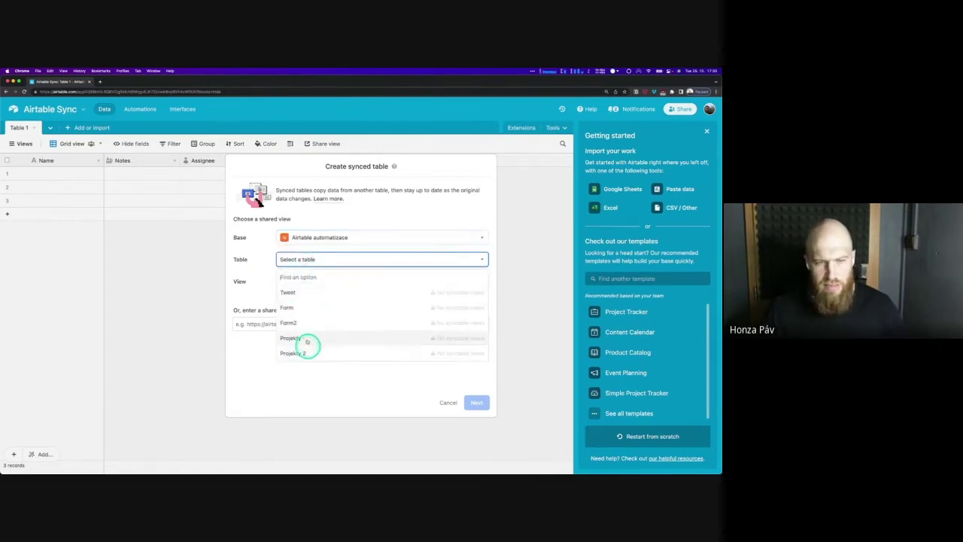
click(307, 340)
click(304, 282)
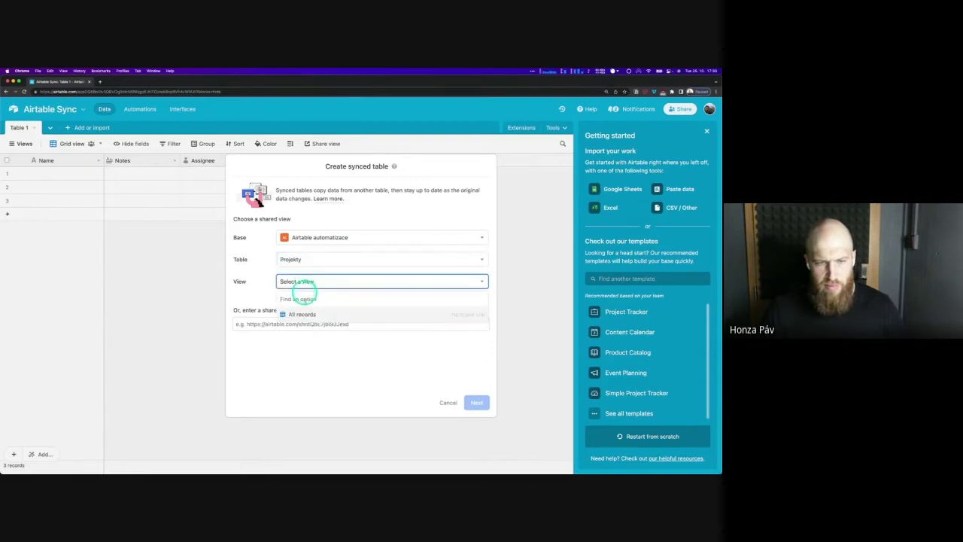
click(309, 315)
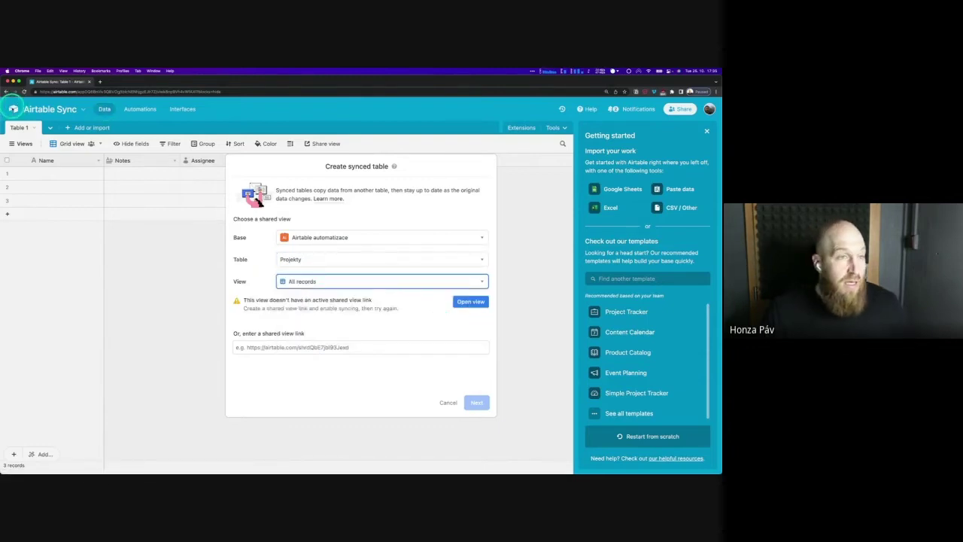
click(15, 94)
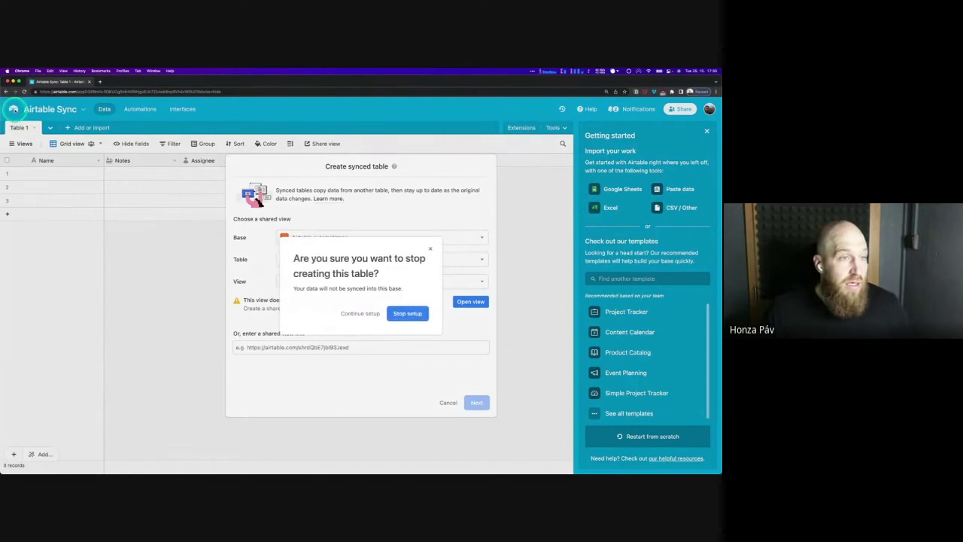
Create a shareable grid view link for Projekty's All records view with syncing to other bases allowed
click(373, 315)
click(470, 302)
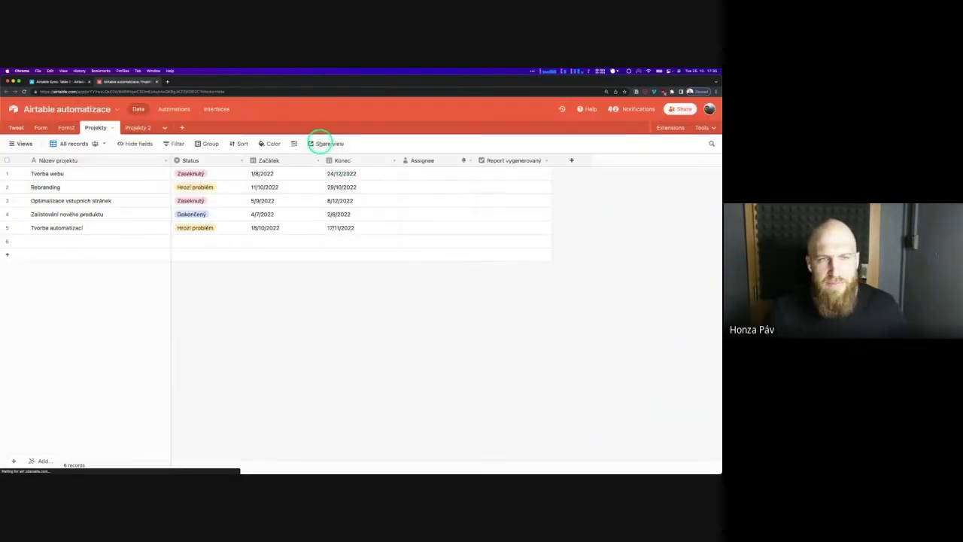
click(320, 143)
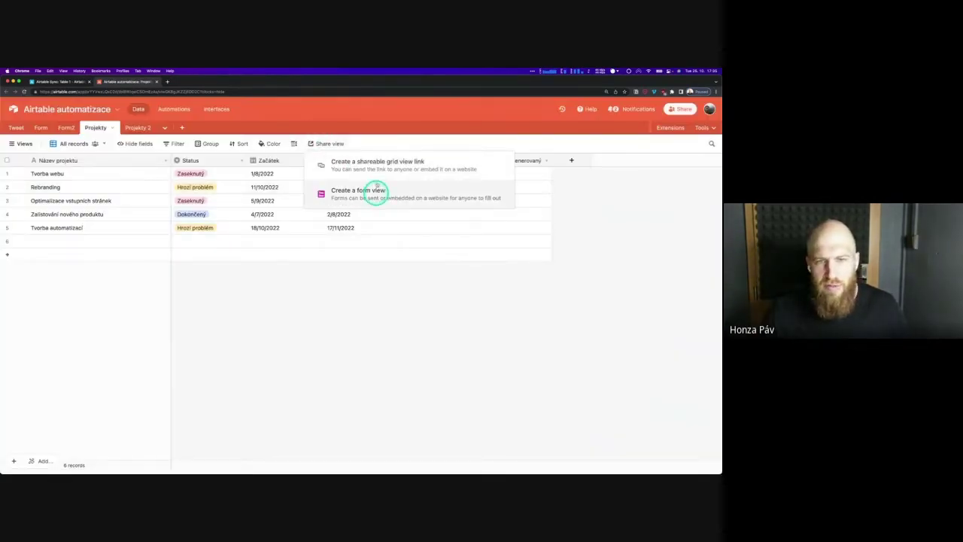
click(377, 166)
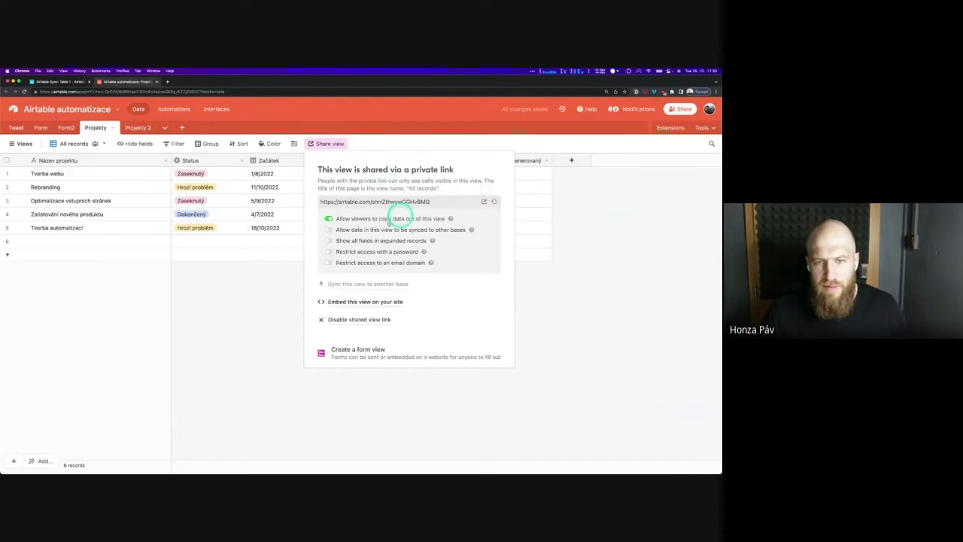
click(371, 229)
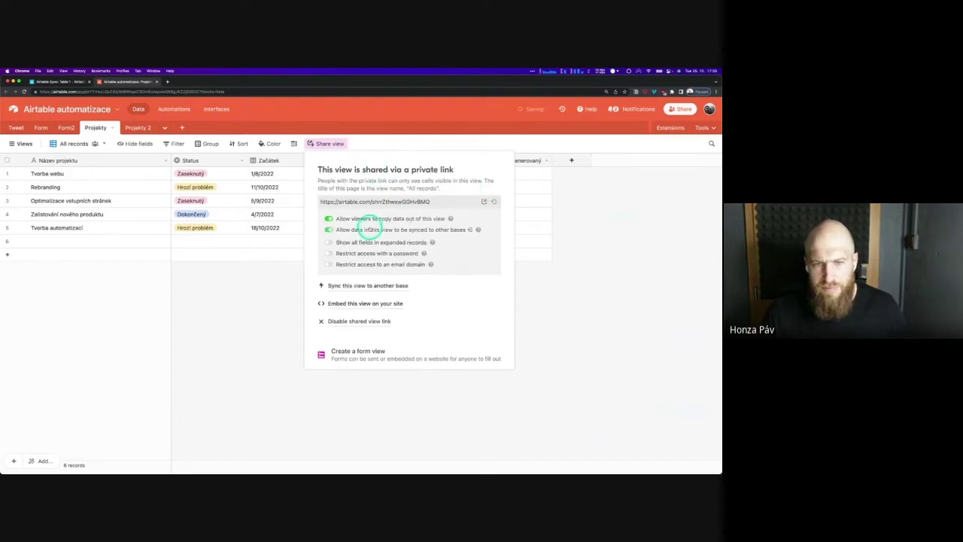
click(348, 144)
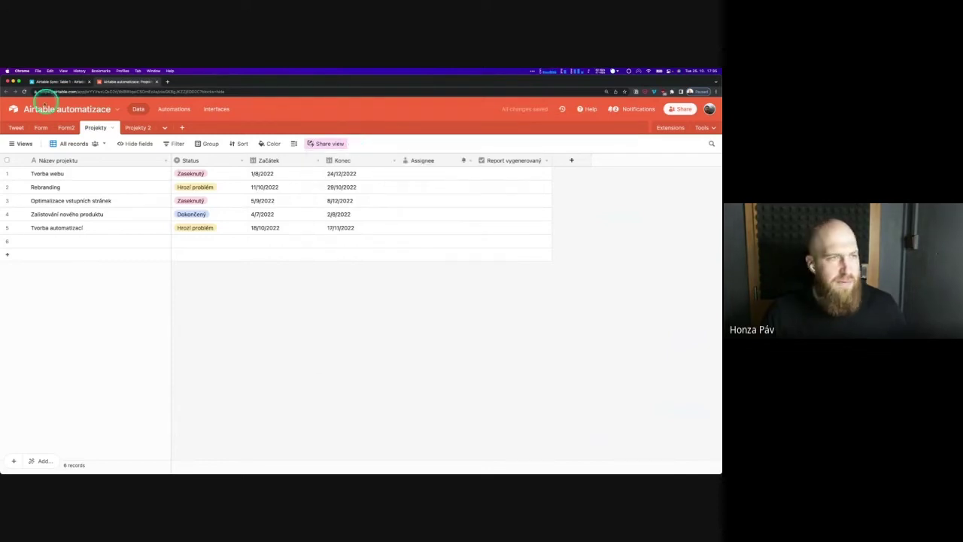
click(42, 81)
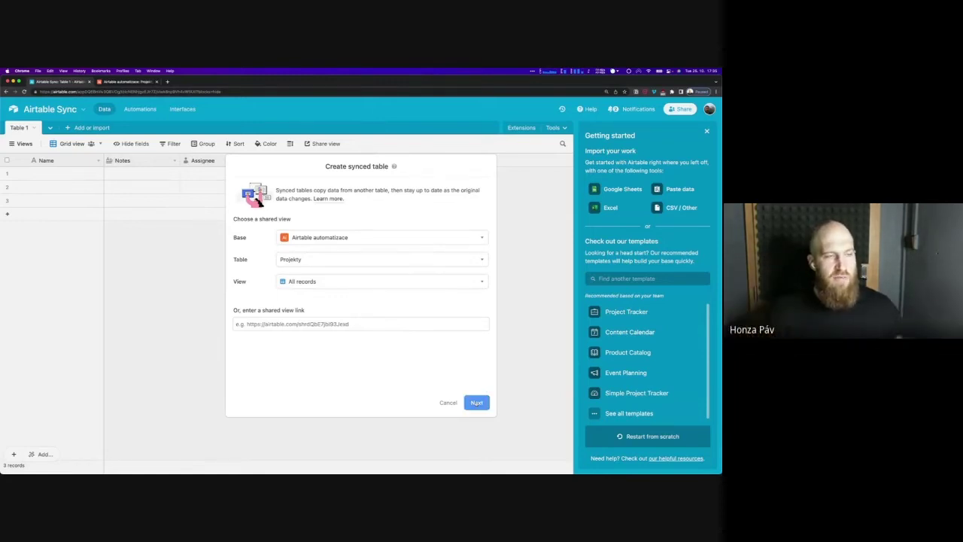
Finish the sync setup, keeping all fields, and create the synced Projekty table
click(477, 402)
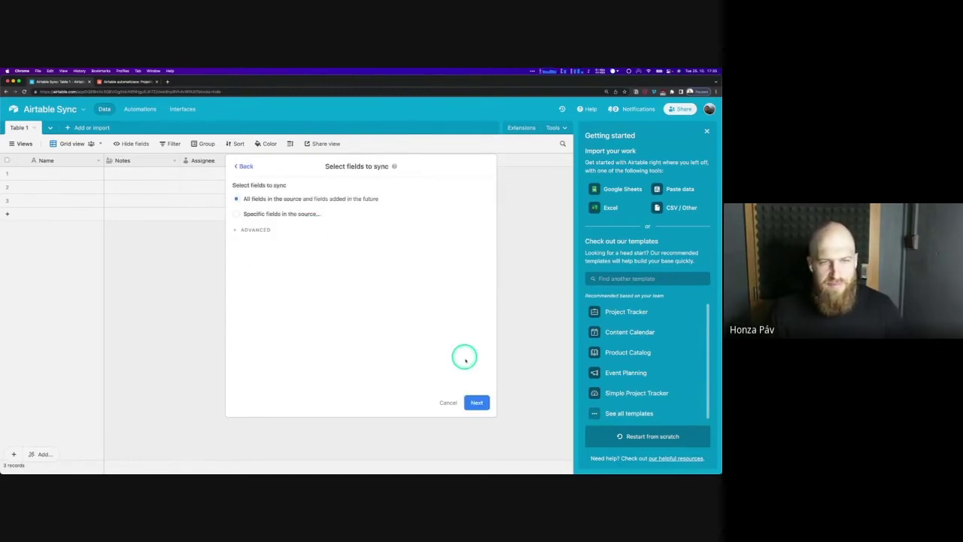
click(476, 401)
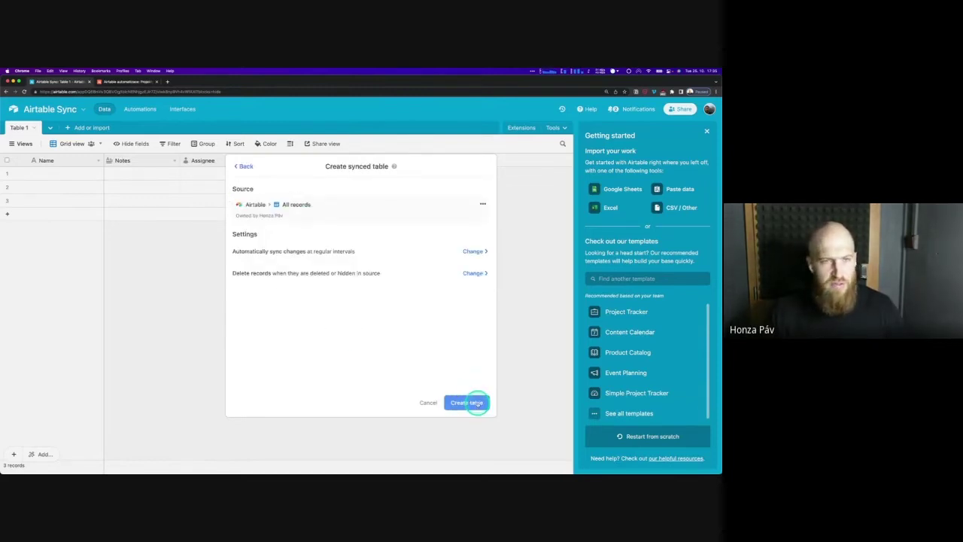
click(477, 404)
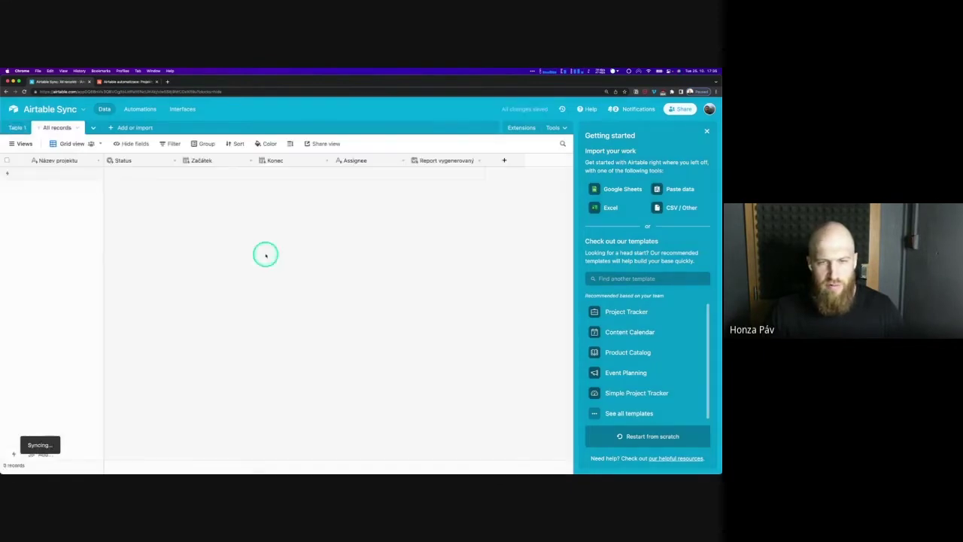
Delete Table 1 from Airtable Sync, then return to the Airtable automatizace base
click(25, 128)
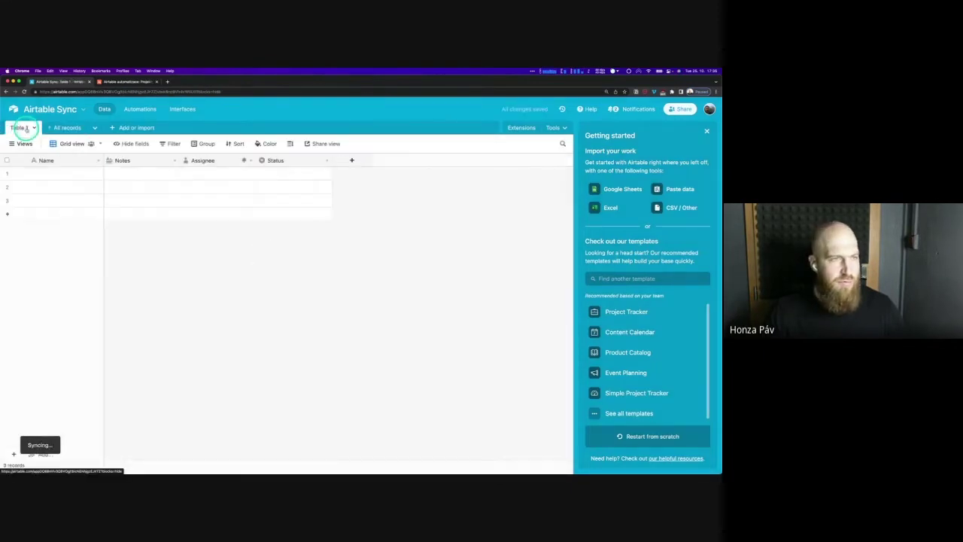
click(35, 129)
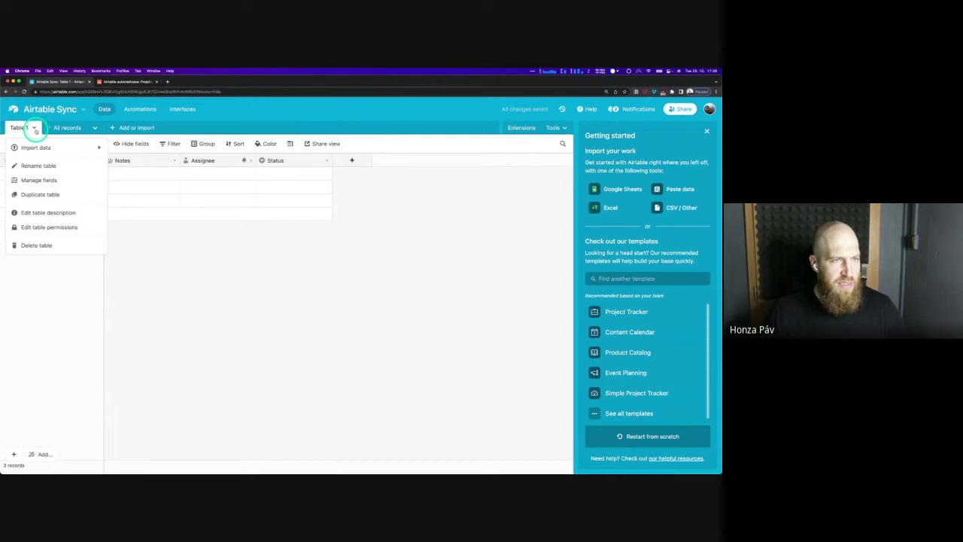
click(37, 246)
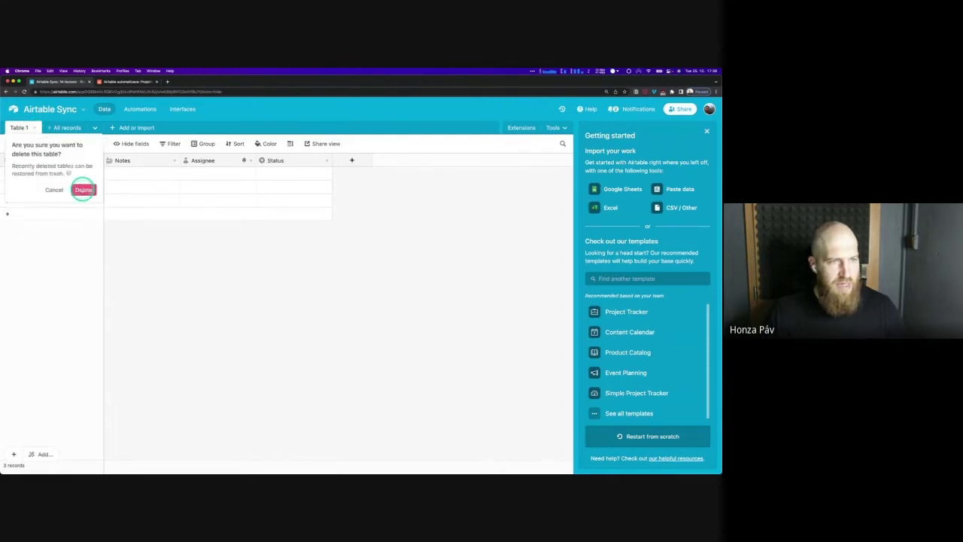
click(83, 190)
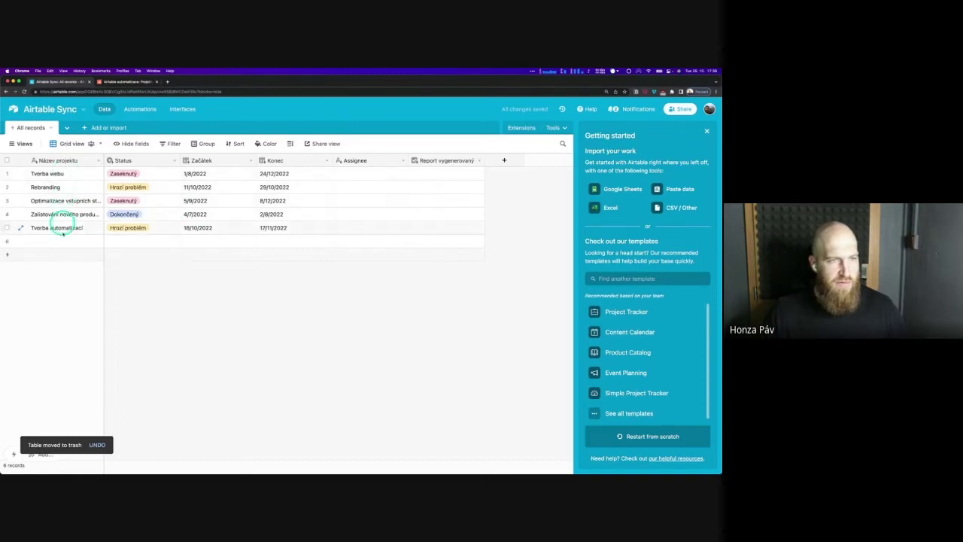
click(111, 82)
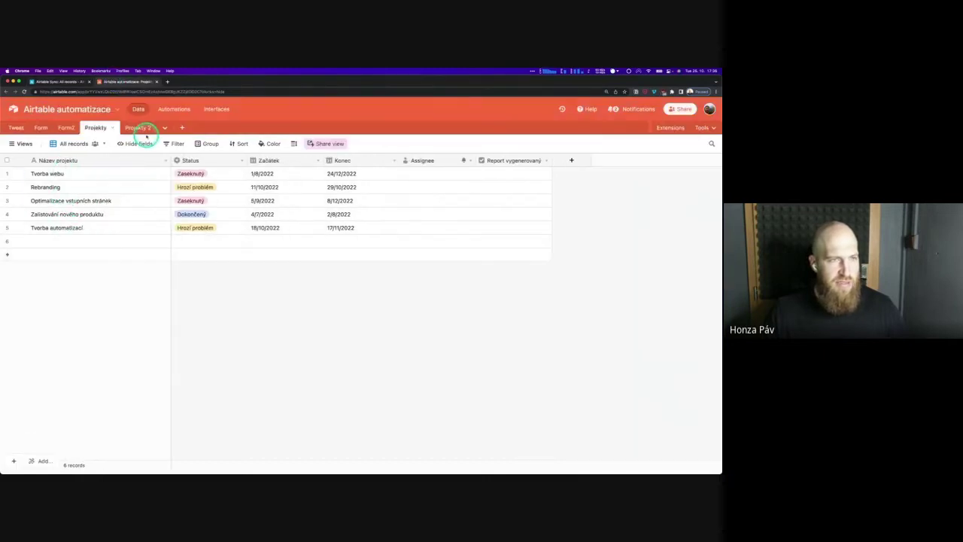
Delete the empty row 6 record from Projekty and go back to the Airtable Sync base
click(135, 127)
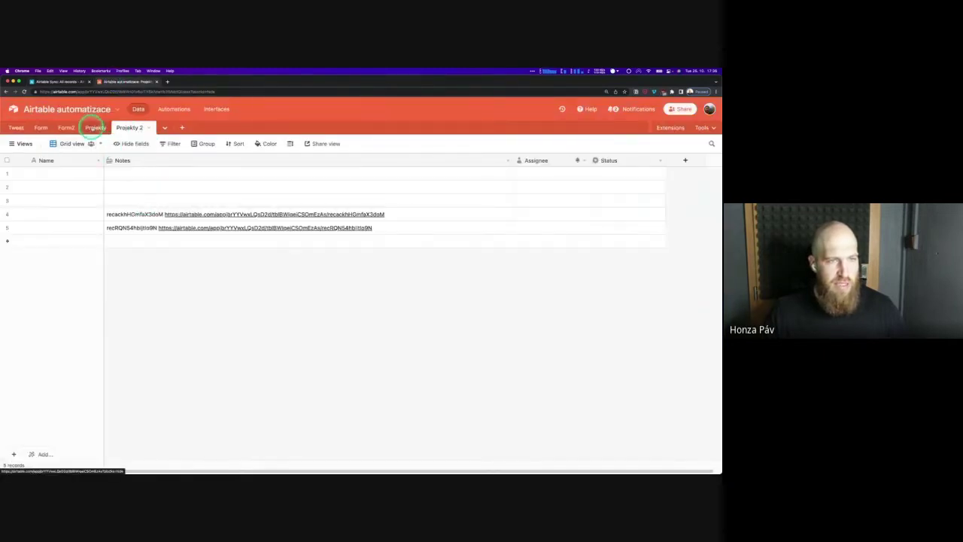
click(92, 128)
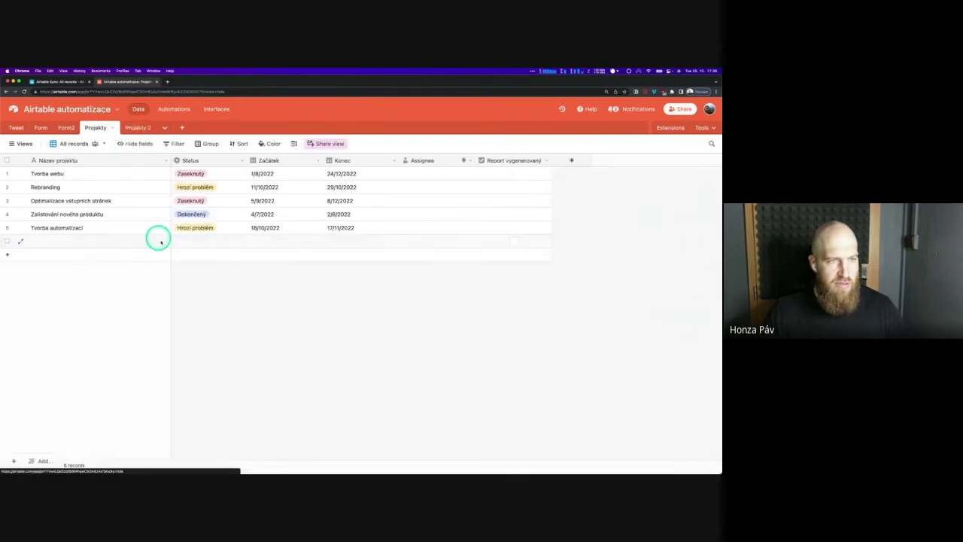
right_click(123, 237)
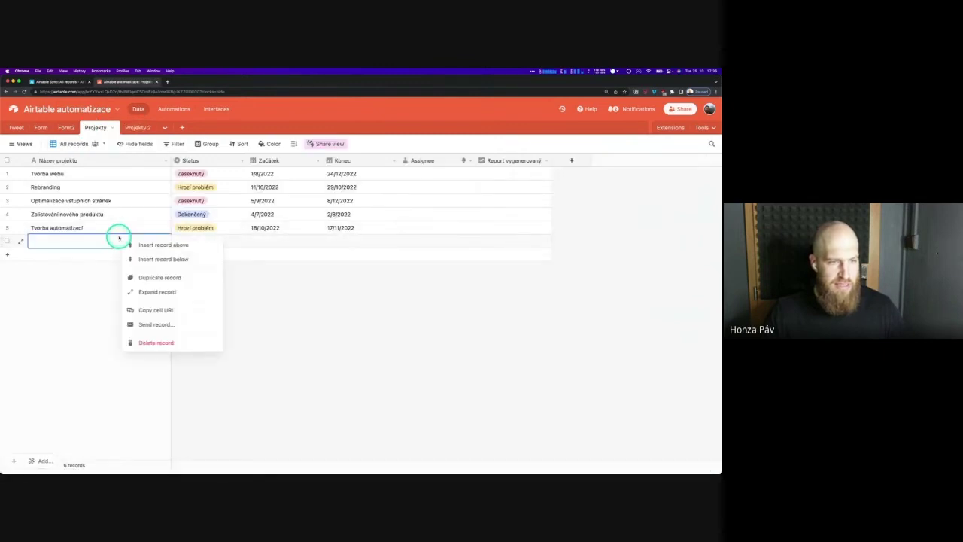
click(150, 342)
click(59, 81)
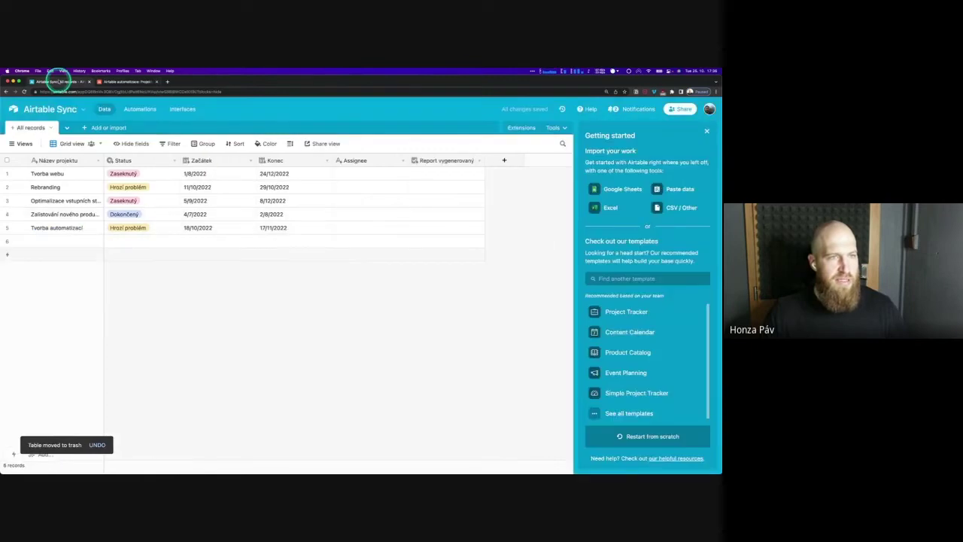
Adjust the synced table's update method, run Sync now, and close the sync settings
click(52, 128)
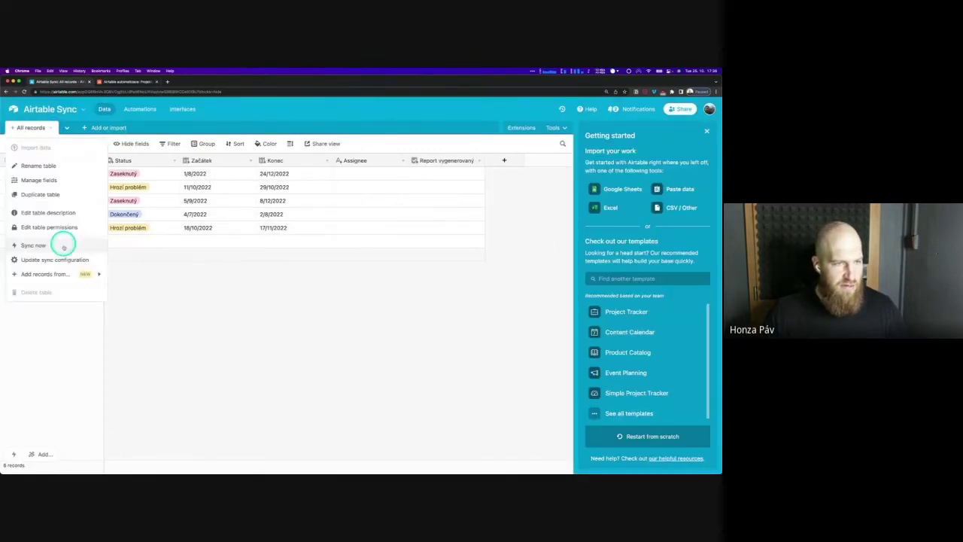
click(61, 259)
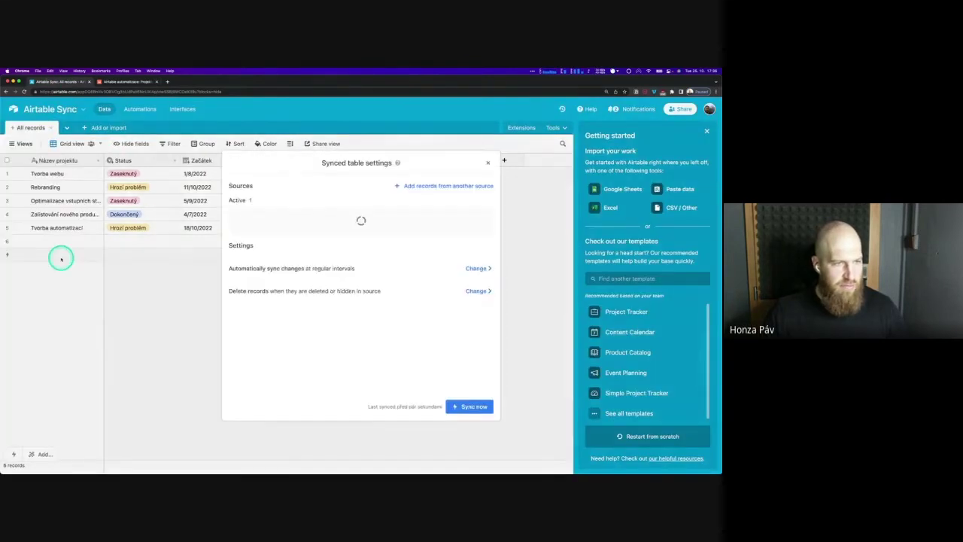
click(486, 270)
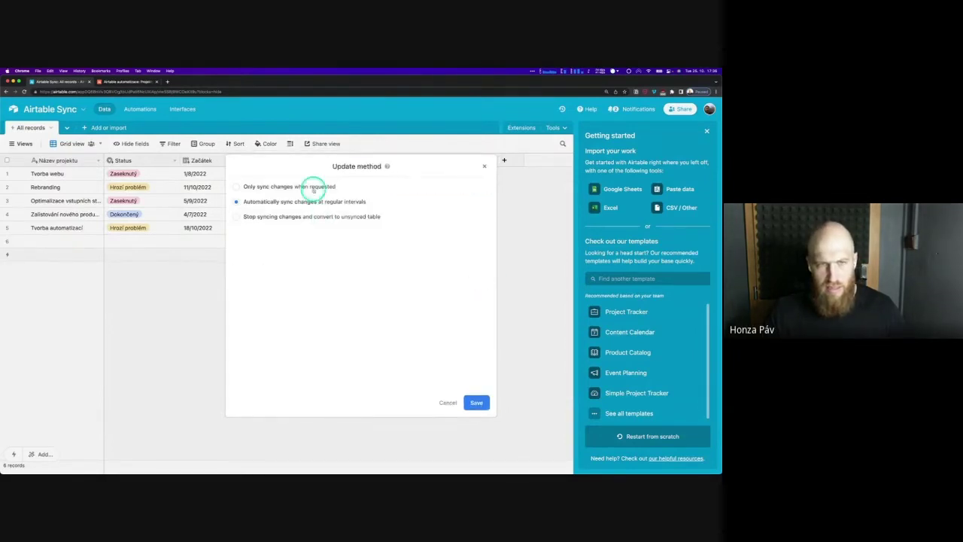
click(476, 403)
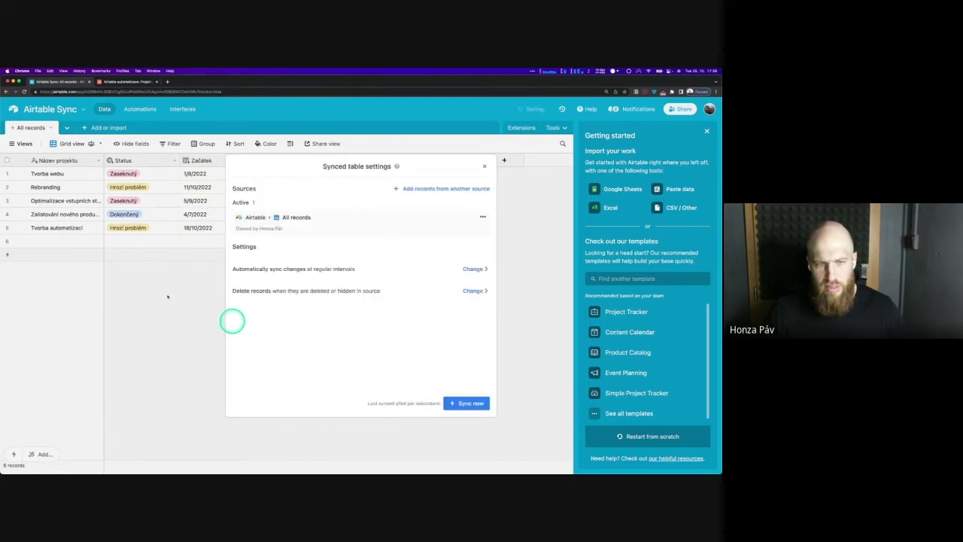
click(469, 403)
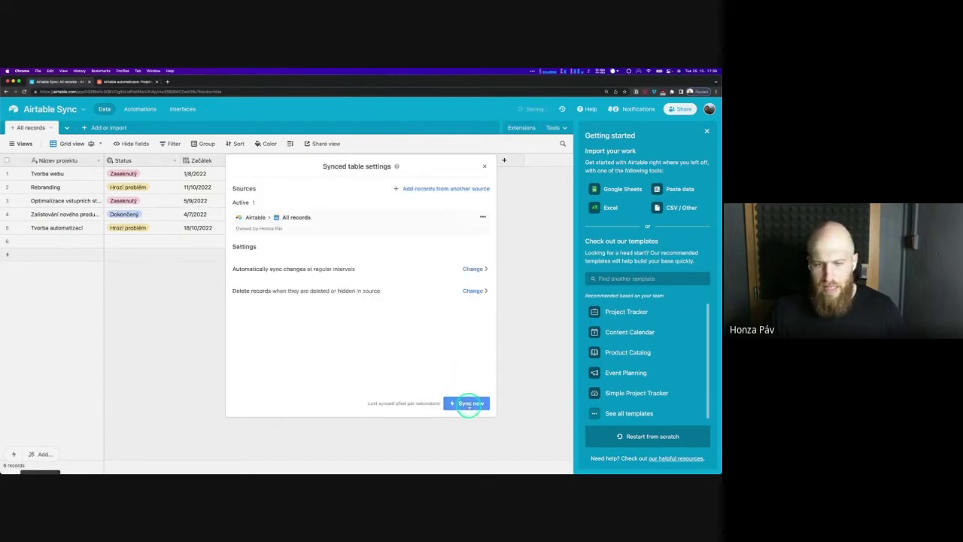
click(125, 289)
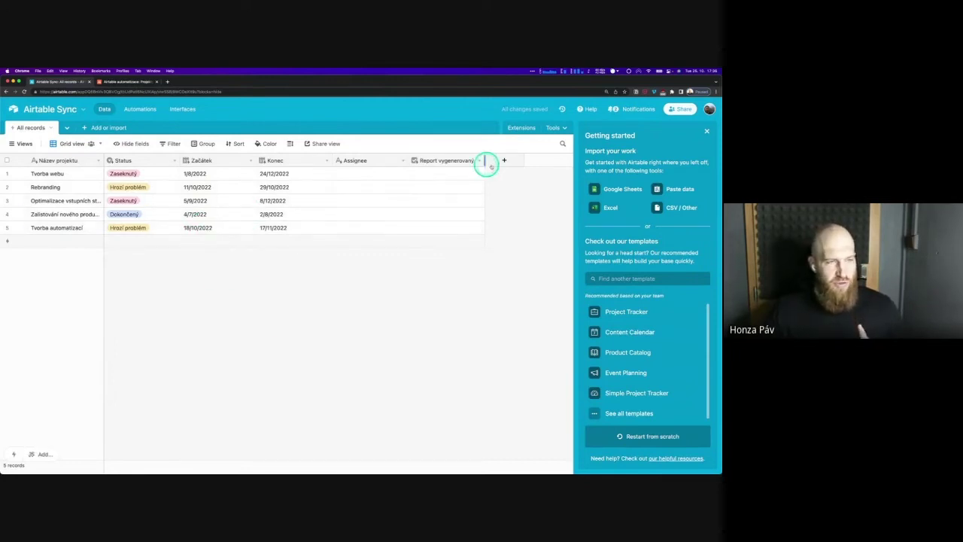
Start an automation with a 'When record created' trigger and a 'Send email' action
click(142, 112)
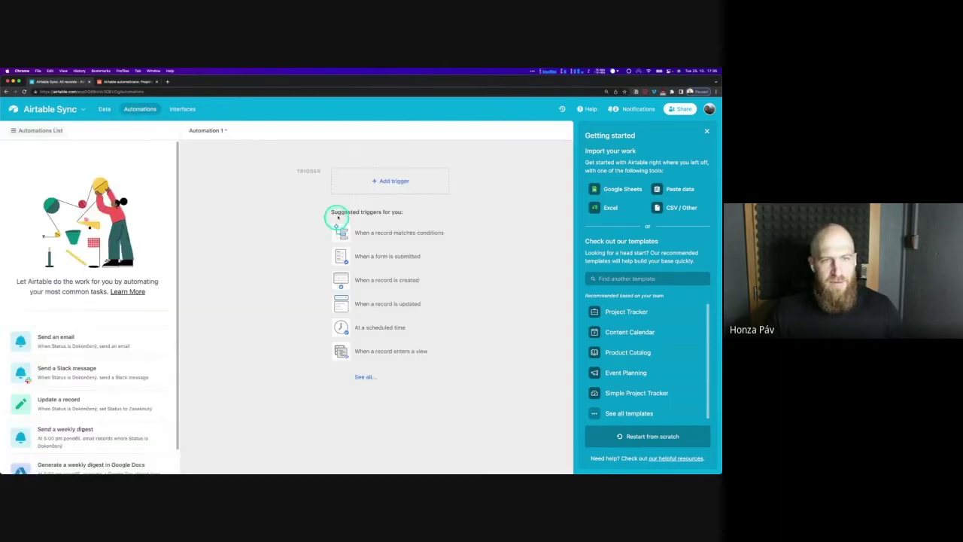
click(394, 180)
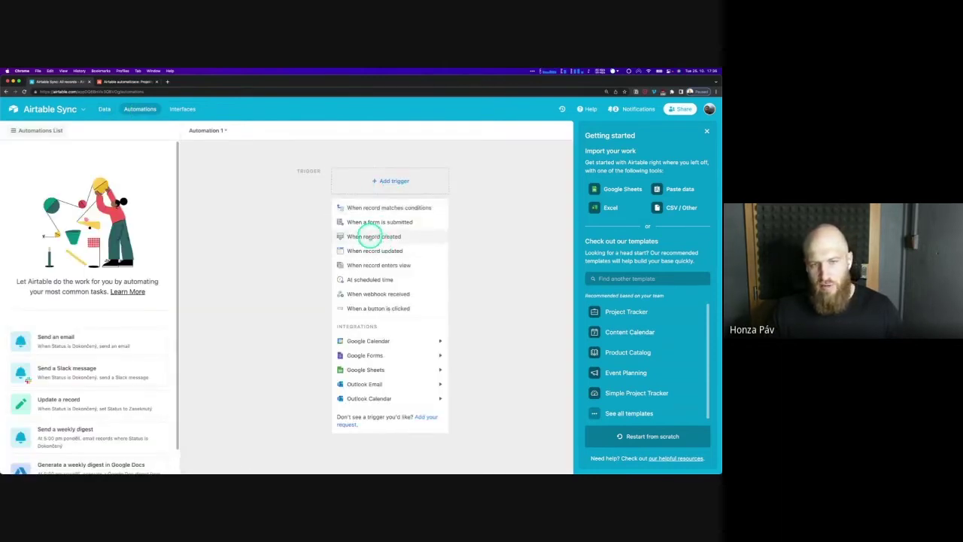
click(373, 238)
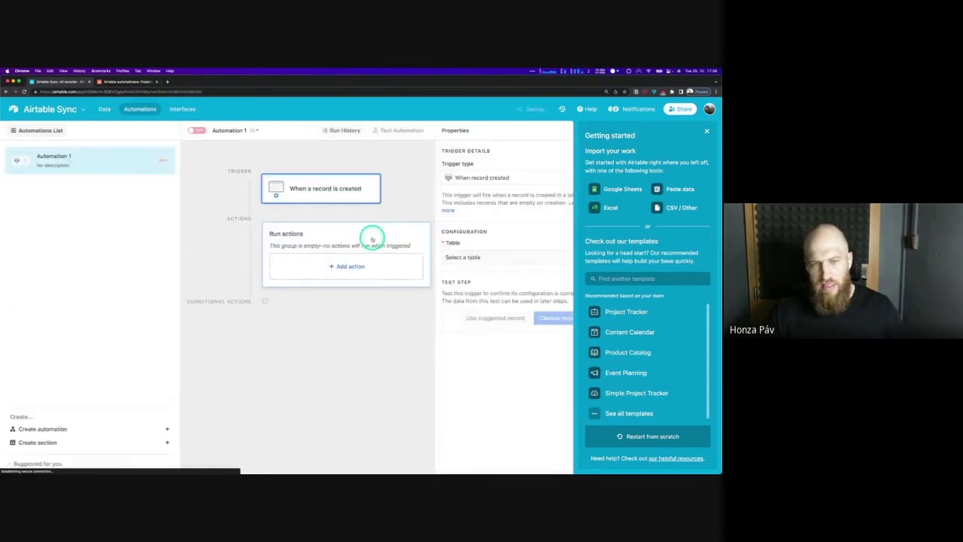
click(342, 265)
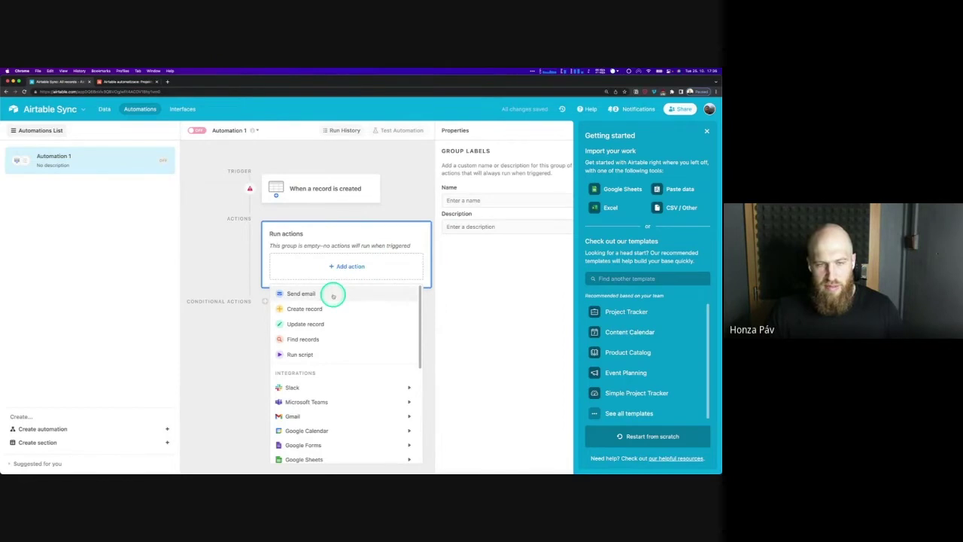
click(333, 295)
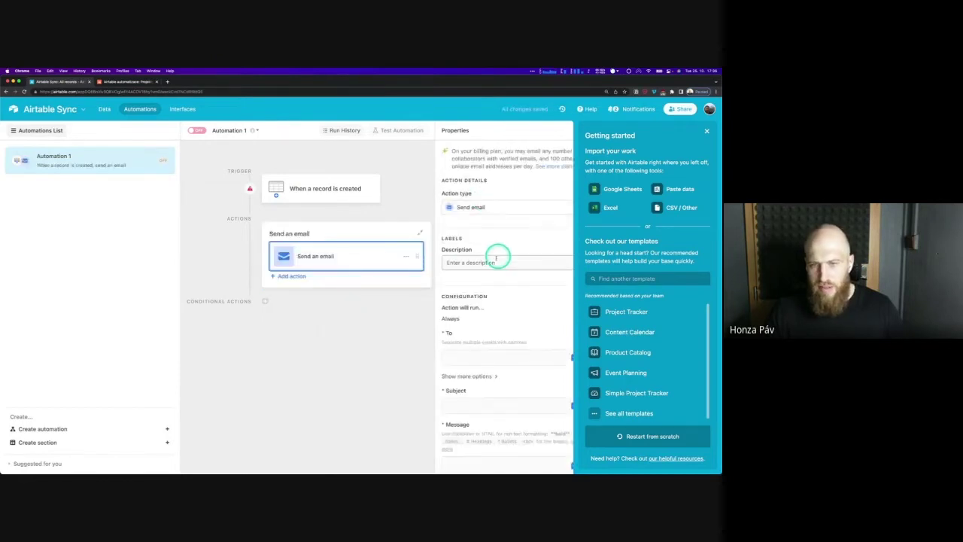
Enter the recipient's e-mail address and the subject 'Test' in the email action
click(462, 360)
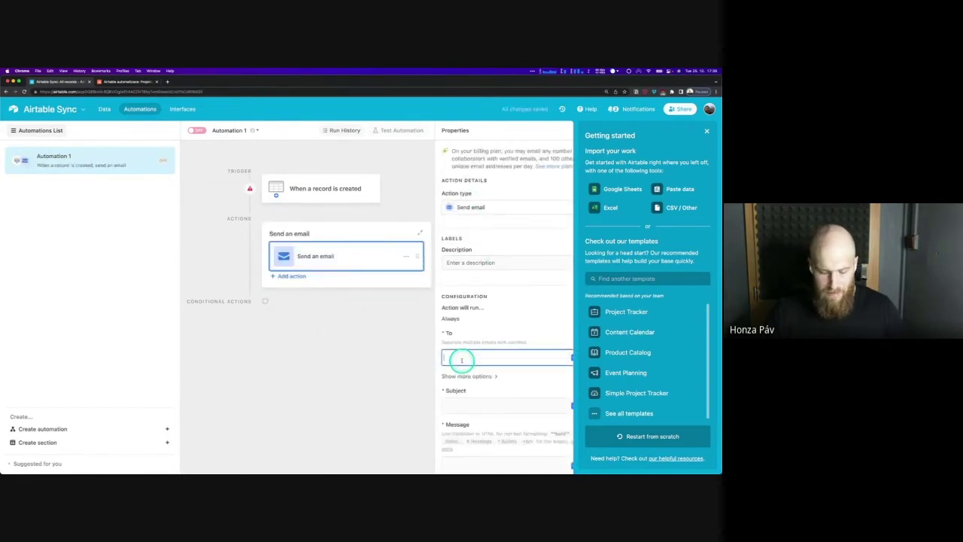
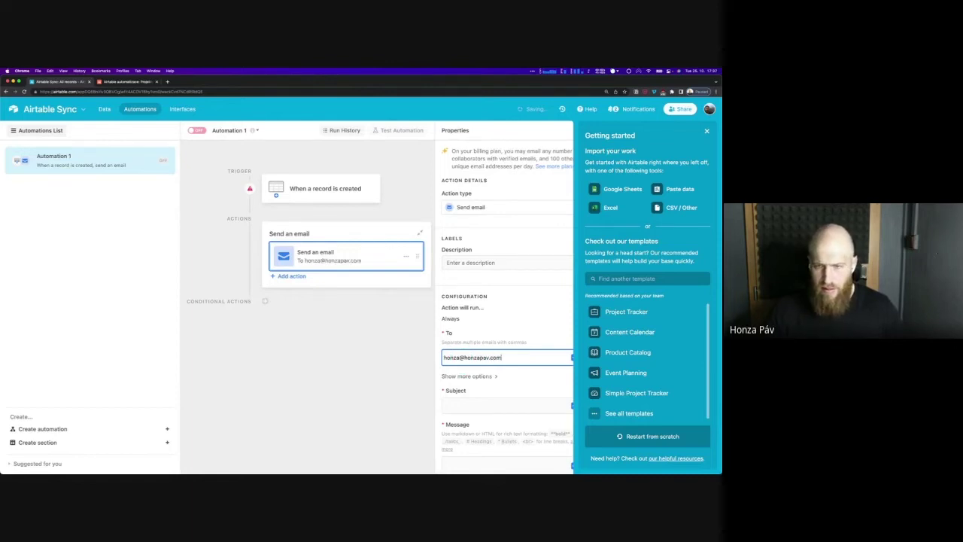
click(485, 410)
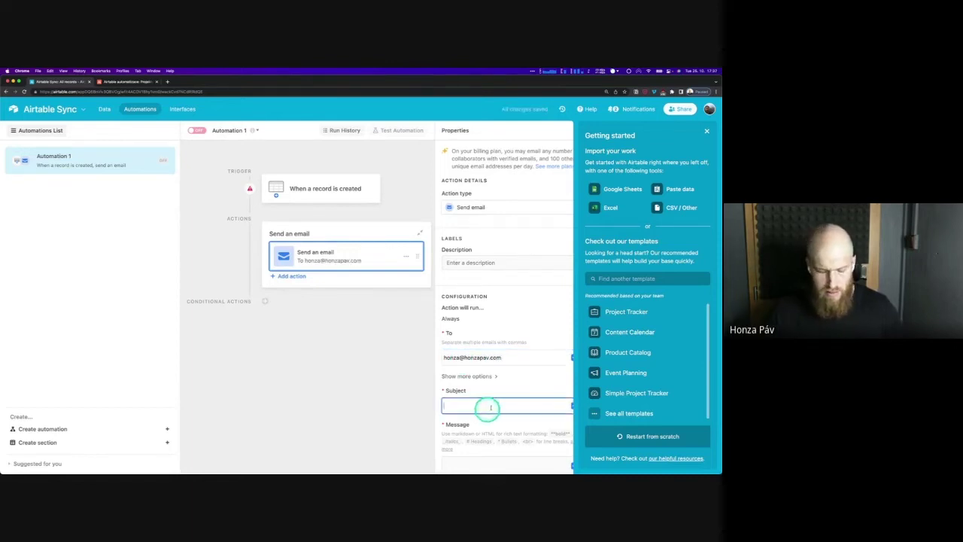
scroll(512, 334, down, 3)
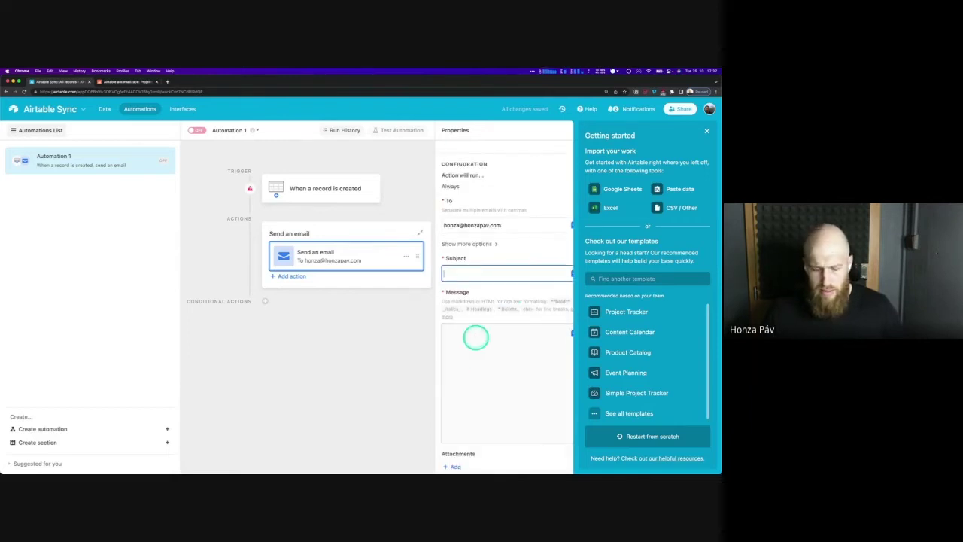
text(Test)
click(476, 337)
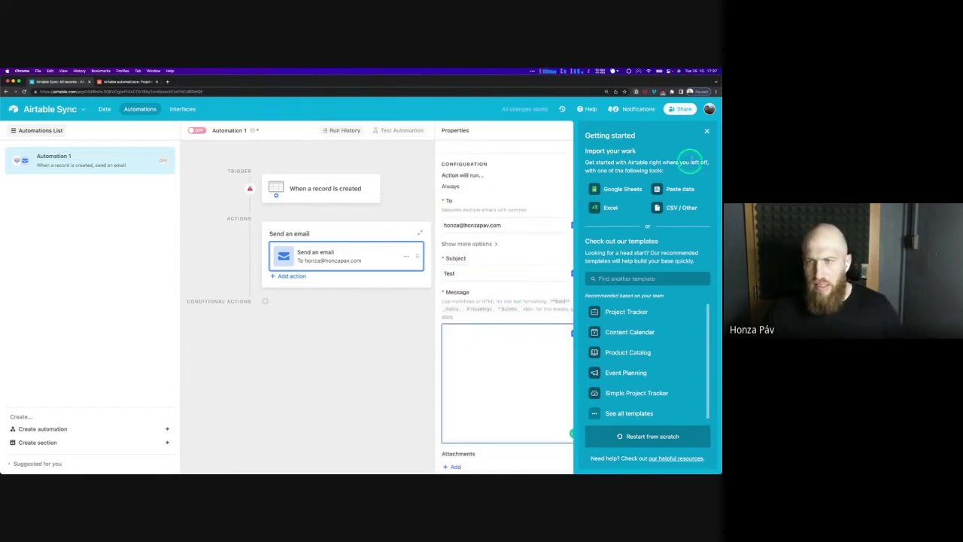
click(708, 132)
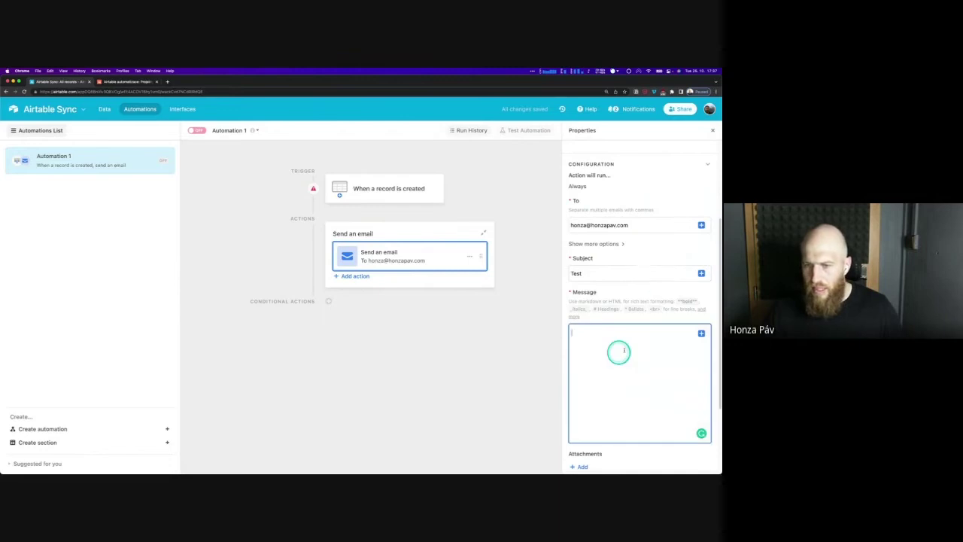
click(700, 333)
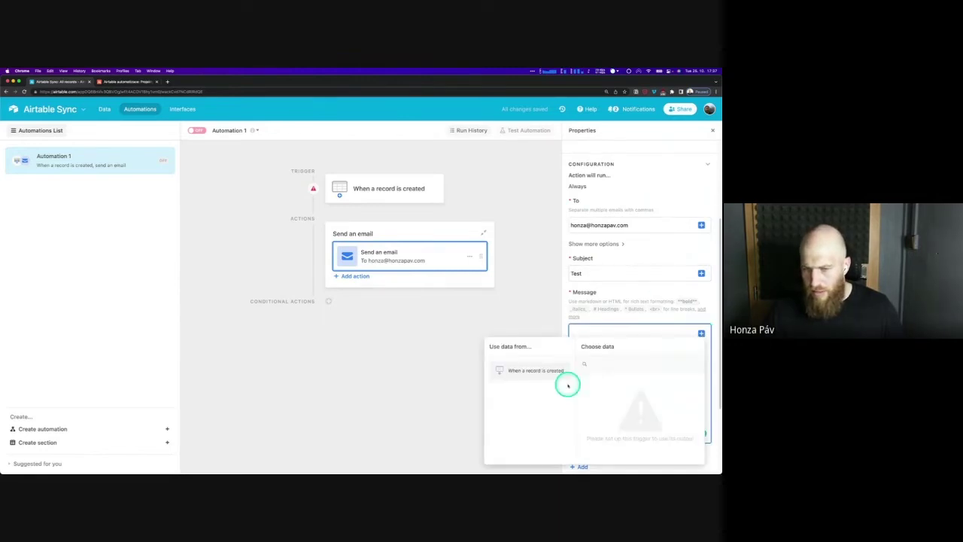
Set the trigger's table to All records
click(380, 185)
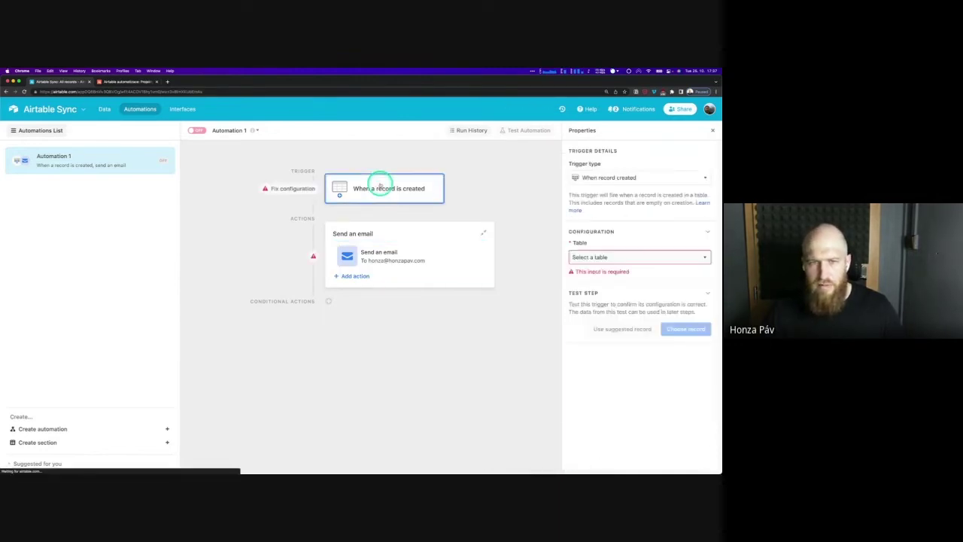
click(608, 258)
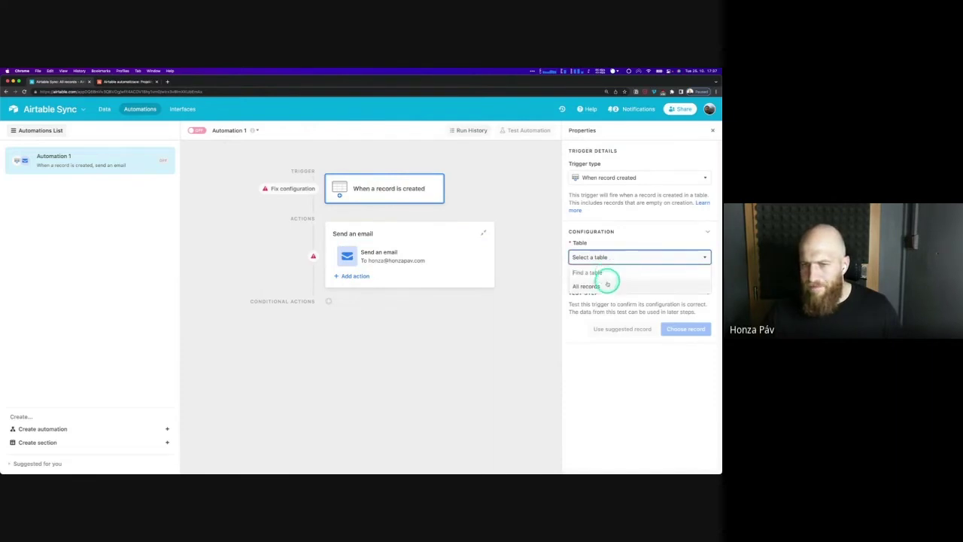
click(607, 284)
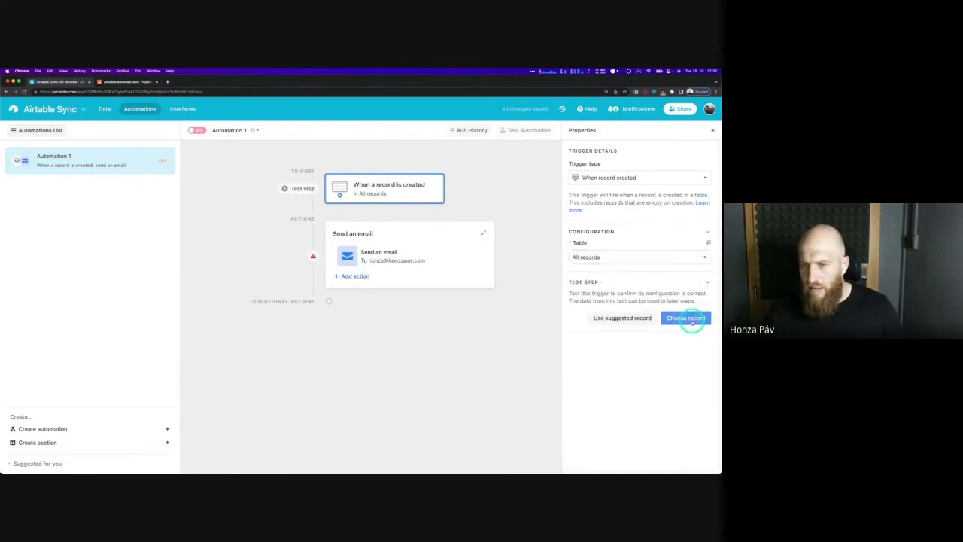
click(435, 256)
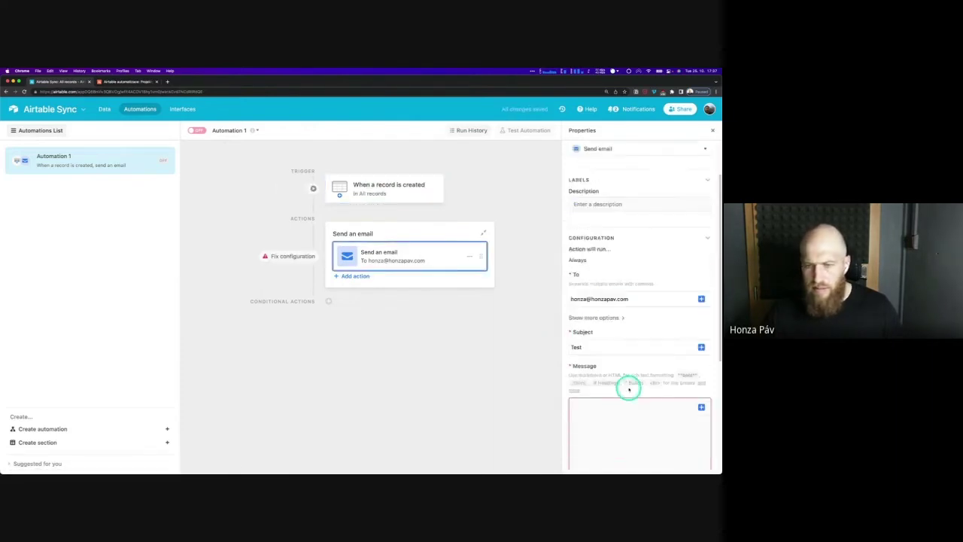
Insert the Název projektu, Status and Assignee fields into the email message
scroll(629, 389, down, 3)
click(702, 286)
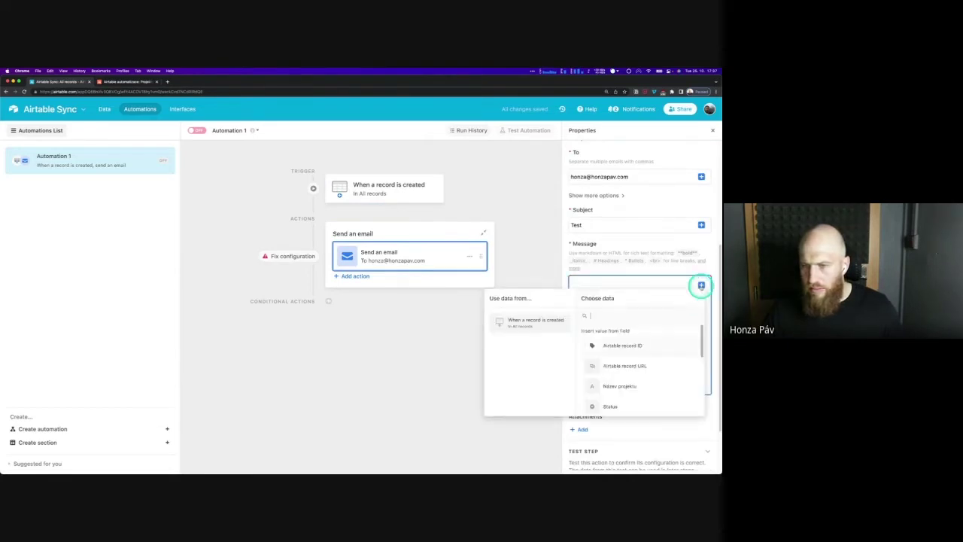
scroll(634, 367, down, 1)
click(636, 366)
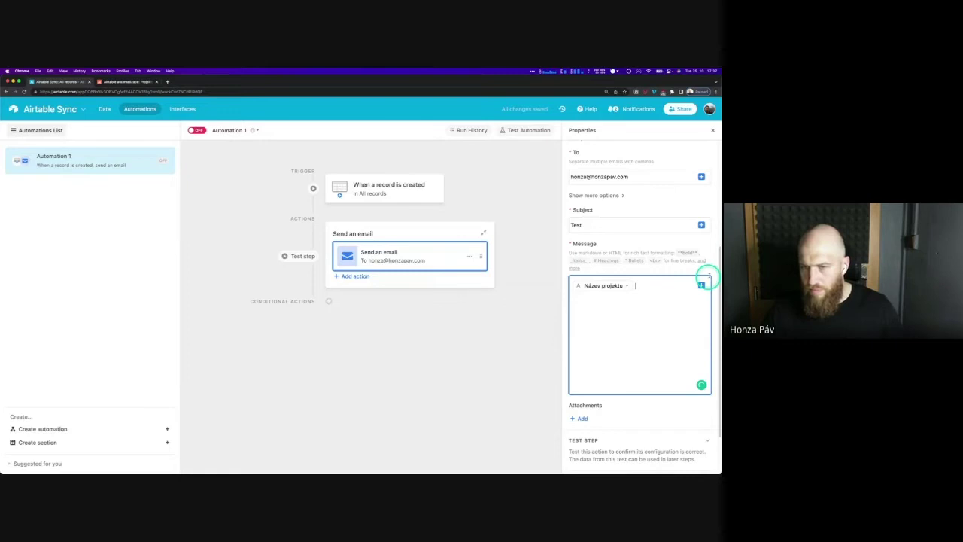
click(701, 285)
click(638, 404)
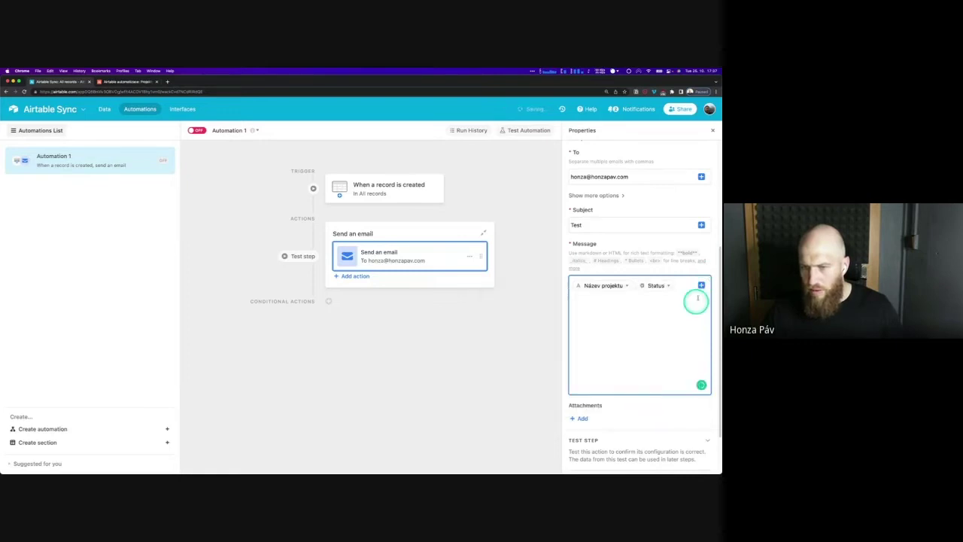
click(702, 285)
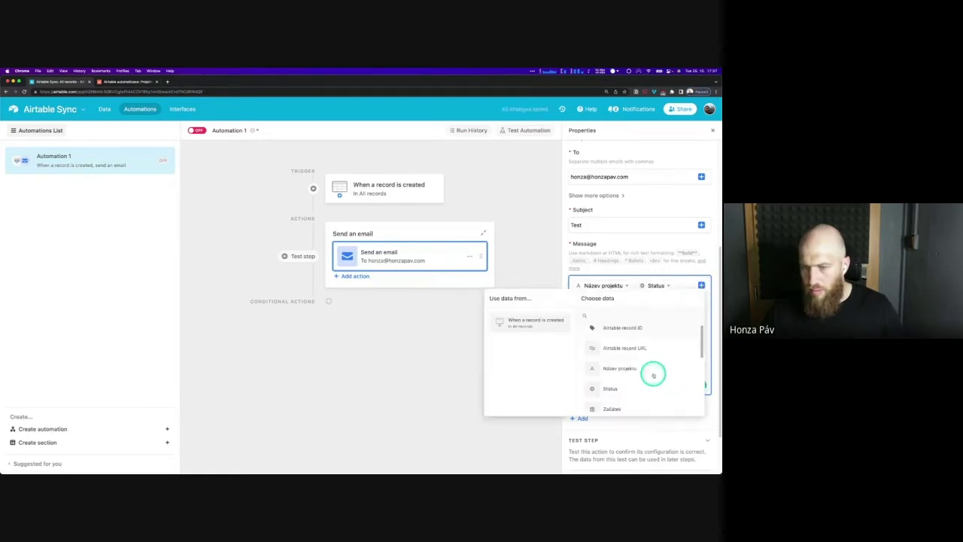
scroll(644, 368, down, 5)
scroll(641, 365, up, 2)
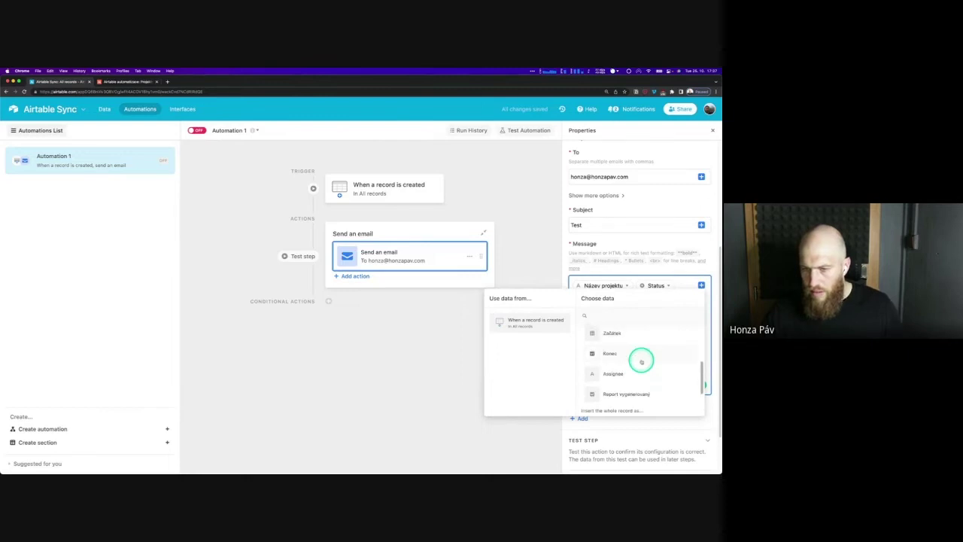
click(630, 372)
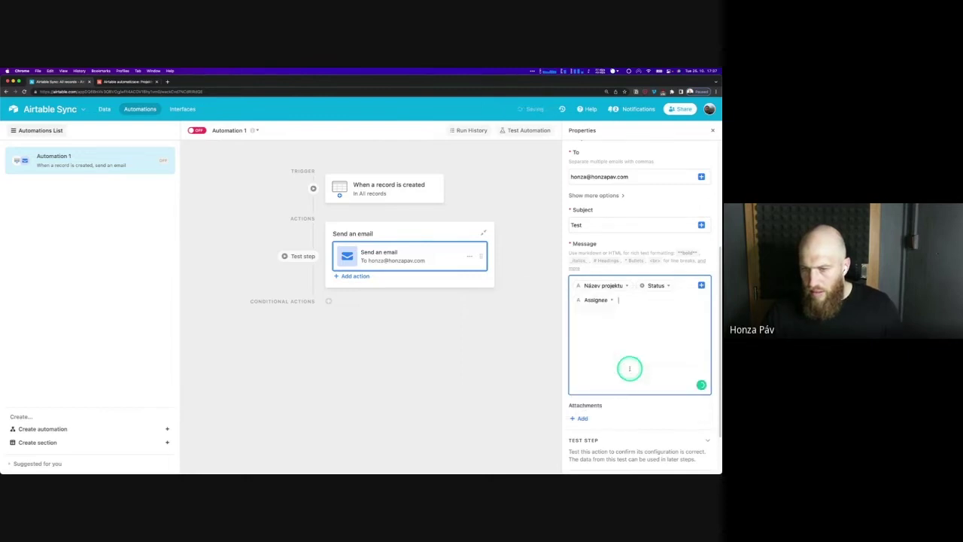
Switch Automation 1 on and go to the Projekty table in the other base
click(621, 267)
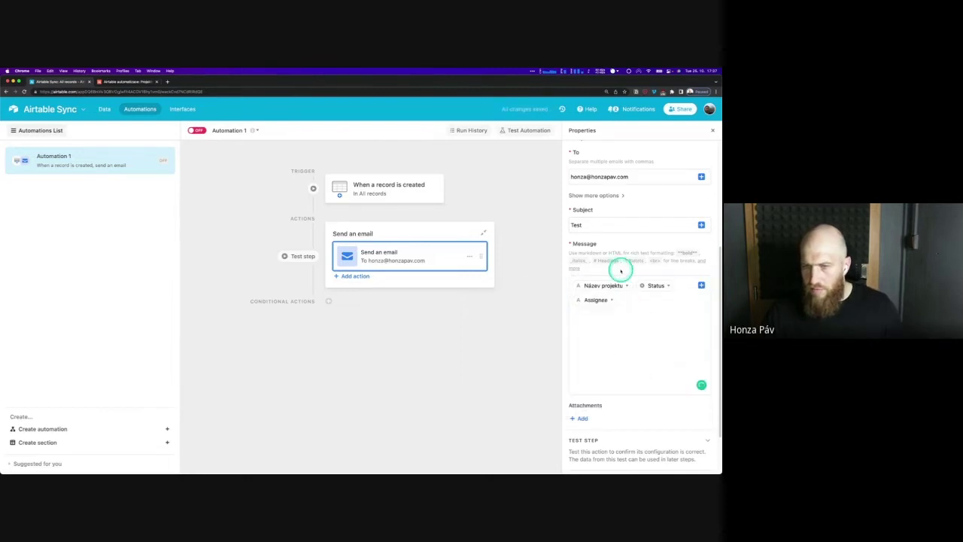
click(197, 131)
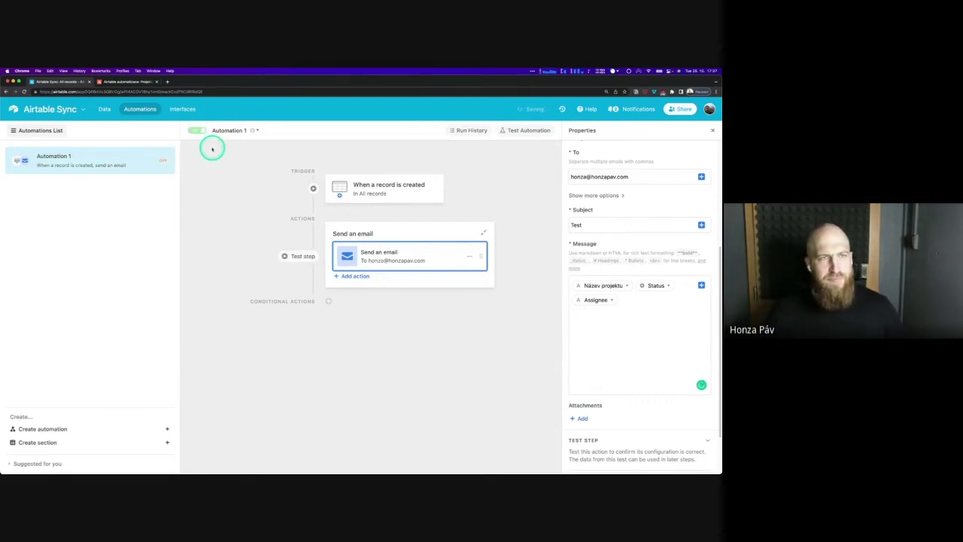
click(124, 81)
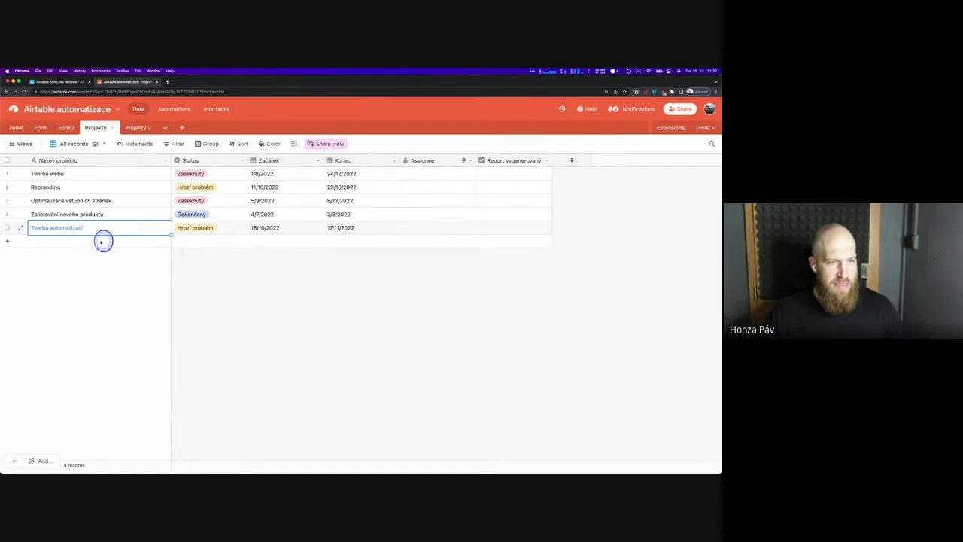
Add a new Projekty record named 'Projekt XY' with status Zaseknutý
click(101, 242)
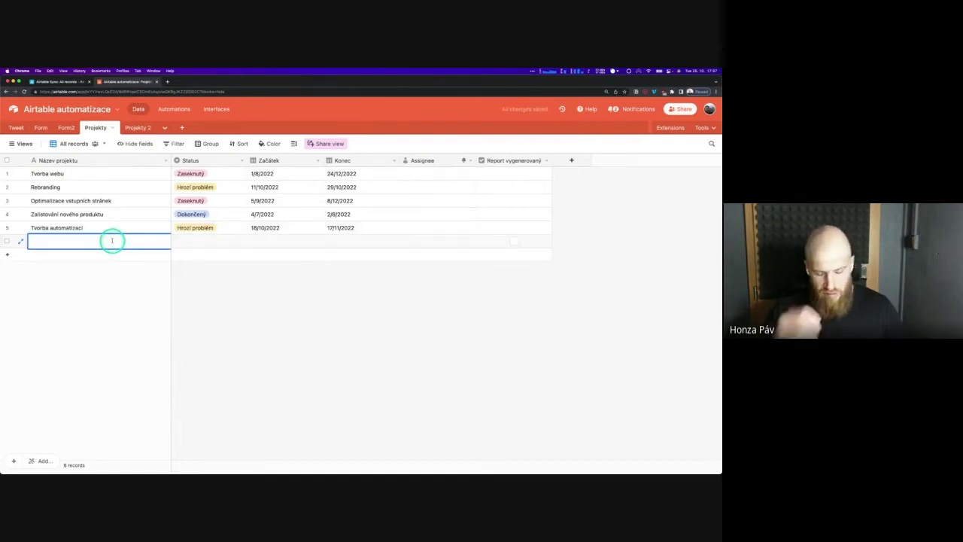
text(Proj)
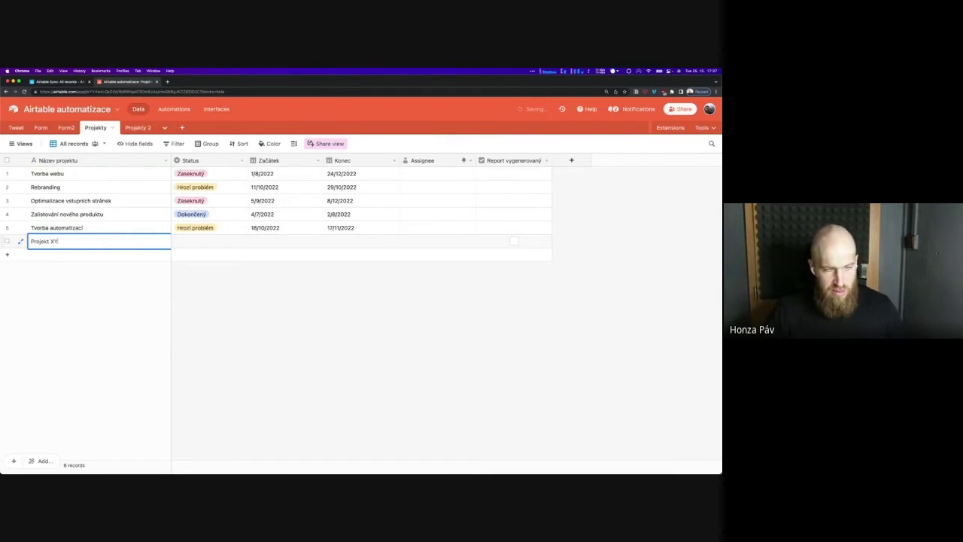
text(ekt XY)
key(Tab)
click(206, 241)
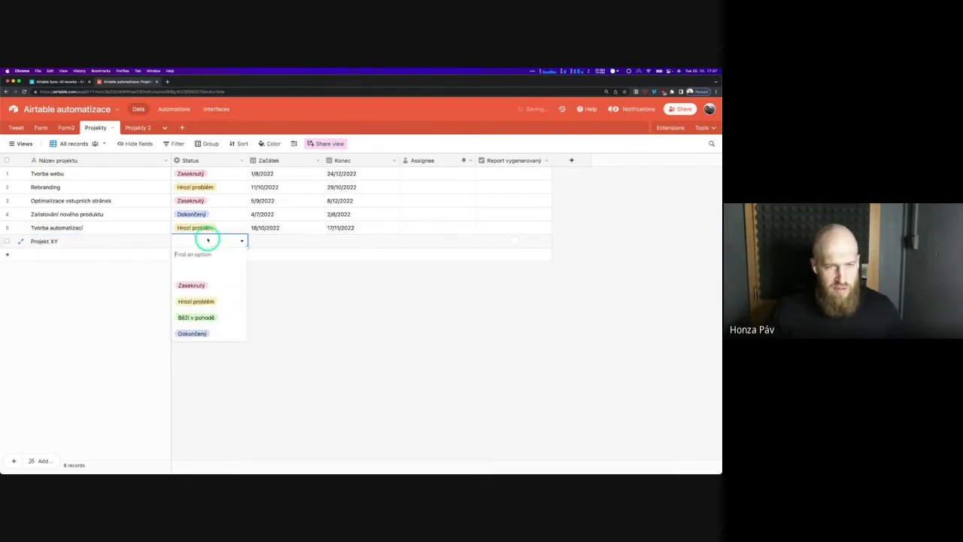
click(217, 283)
Give Projekt XY dates 11/10/2022 to 12/10/2022 and assign the collaborator
double_click(279, 241)
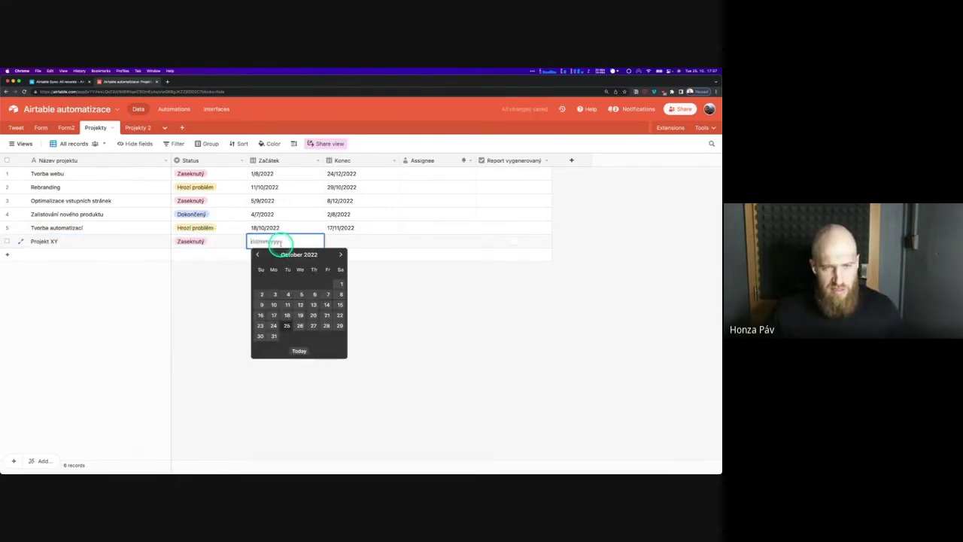
click(287, 304)
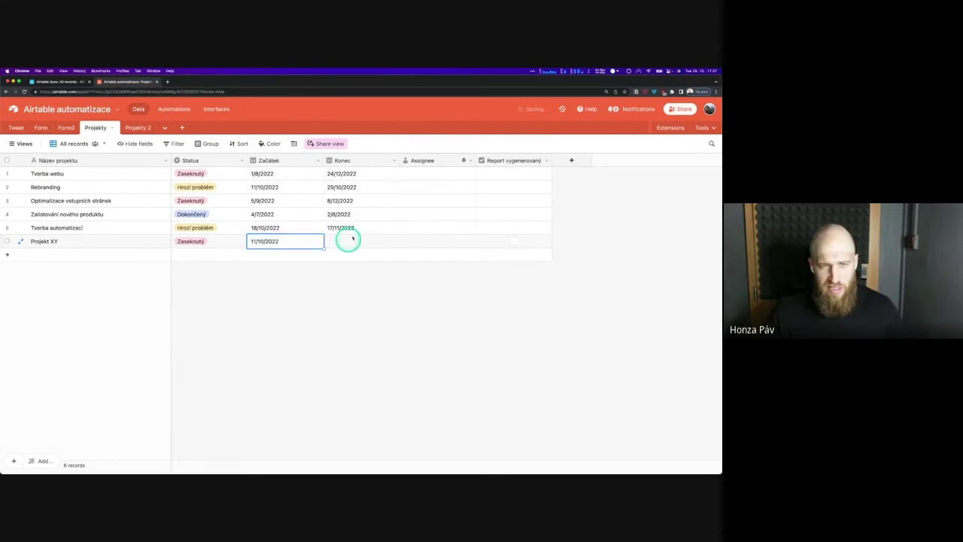
double_click(352, 238)
click(376, 304)
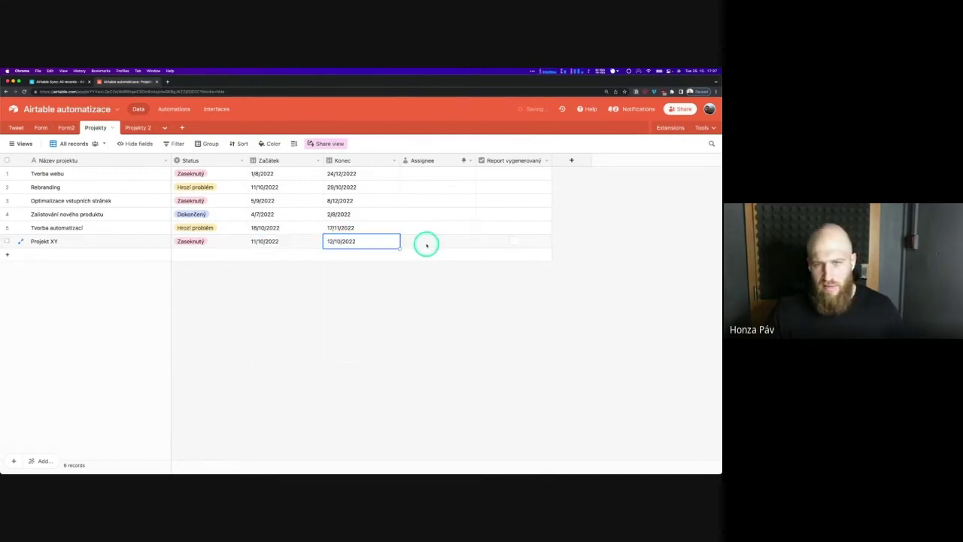
double_click(427, 244)
click(435, 291)
click(195, 131)
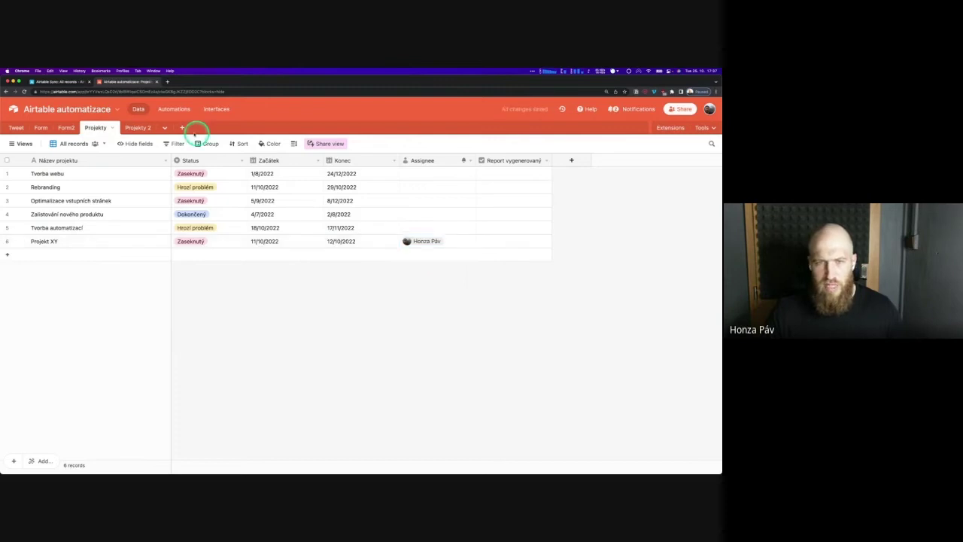
click(56, 82)
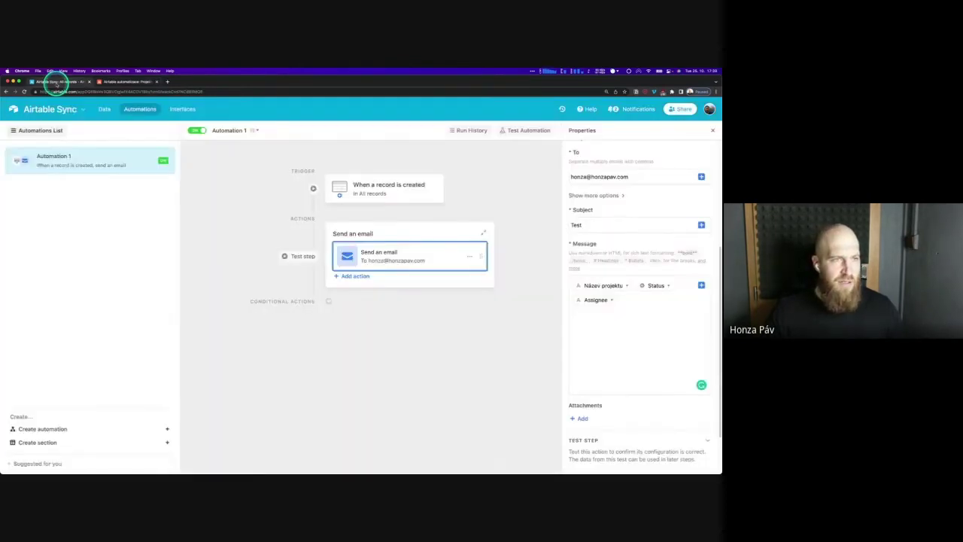
Sync the All records table now so Projekt XY appears in Airtable Sync
click(103, 109)
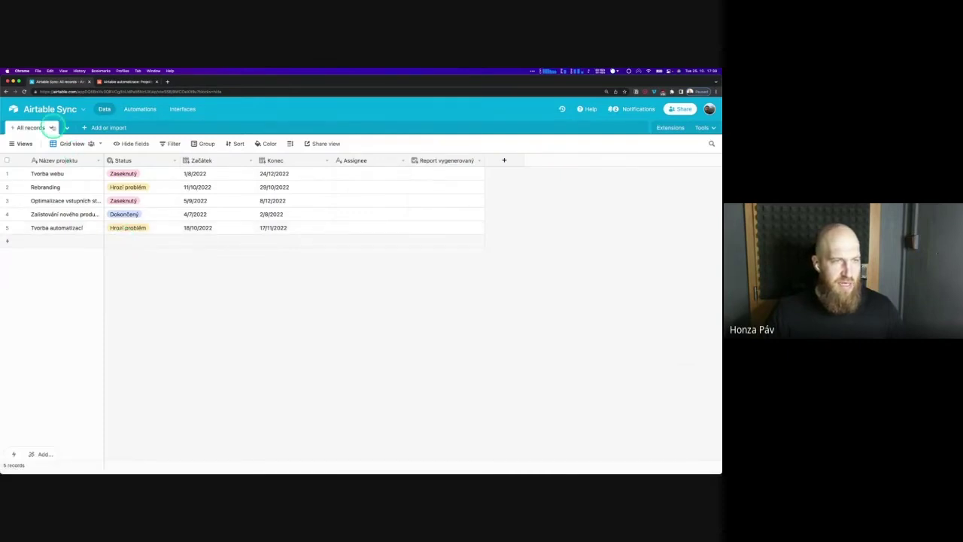
click(52, 128)
click(61, 245)
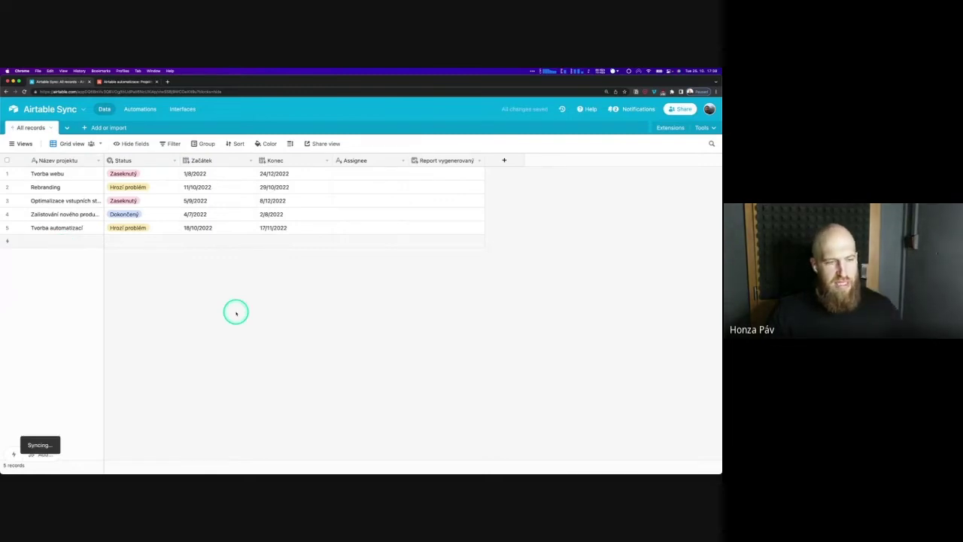
click(203, 287)
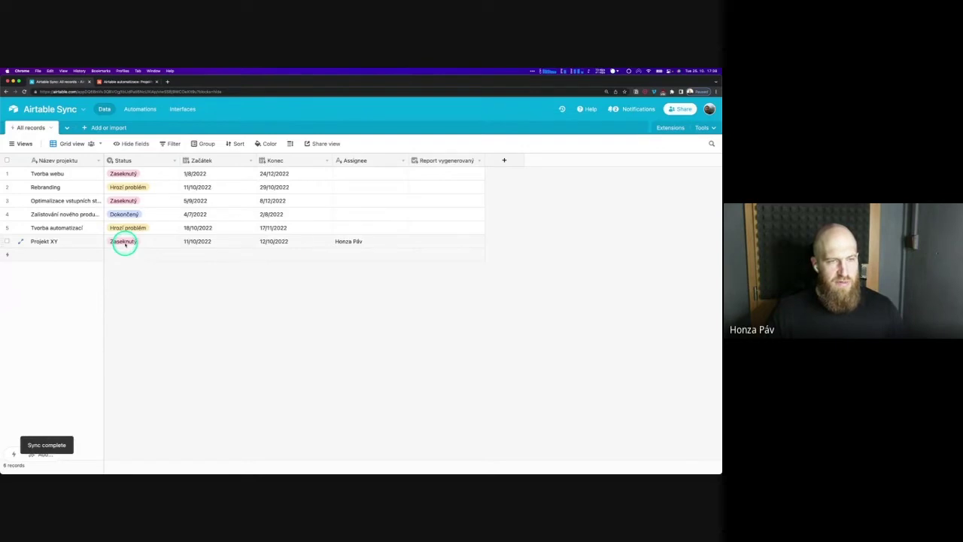
Load gmail.com in a new browser tab
click(168, 81)
text(gmail.com)
key(Return)
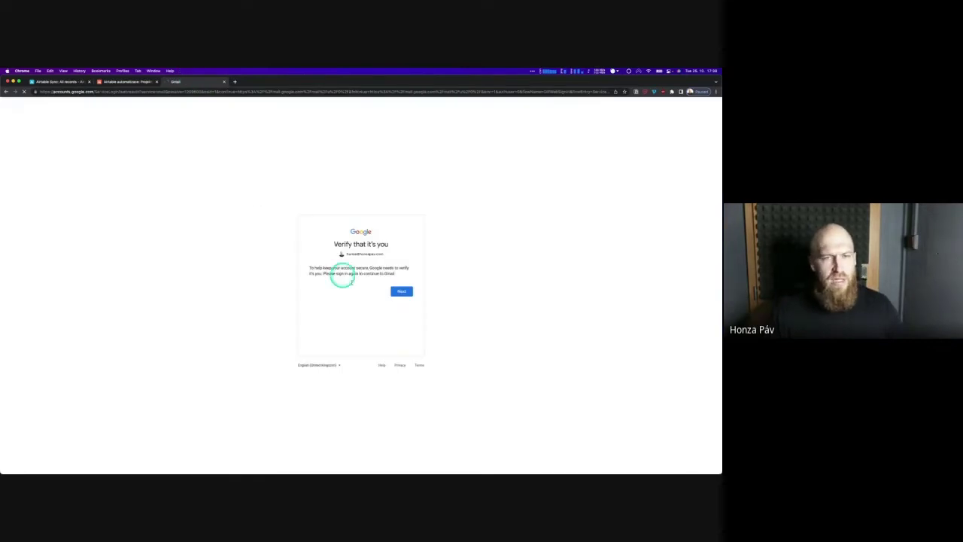
Sign in to Gmail using the saved login from 1Password to fill the password
click(402, 291)
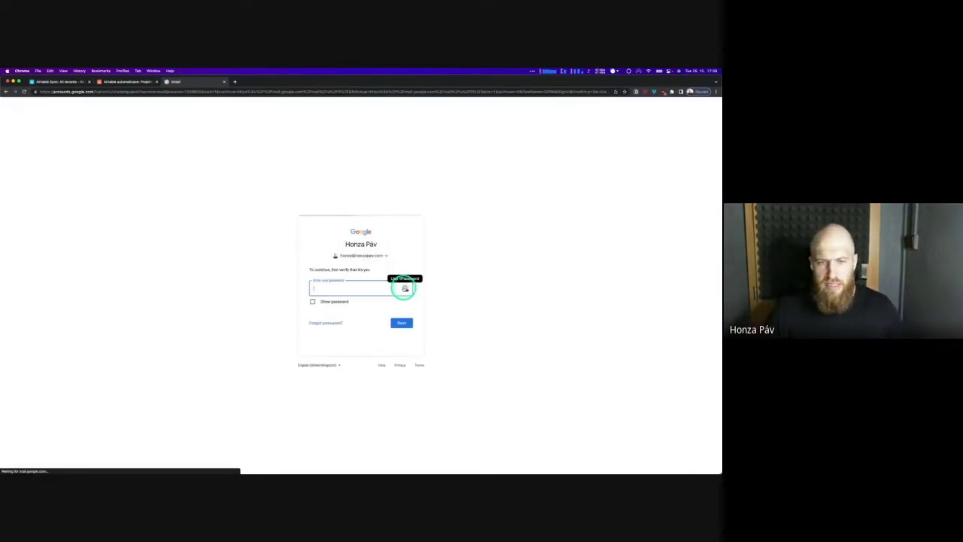
click(404, 288)
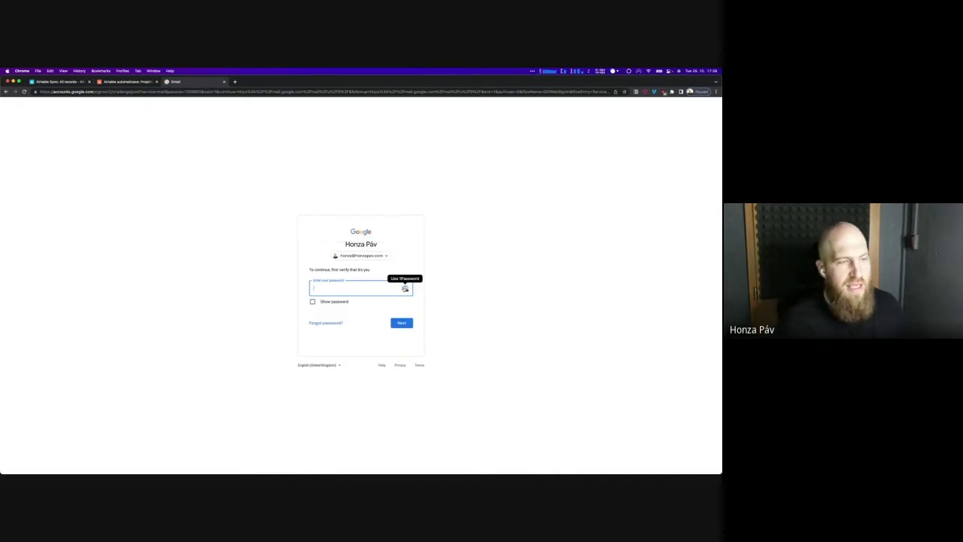
click(405, 288)
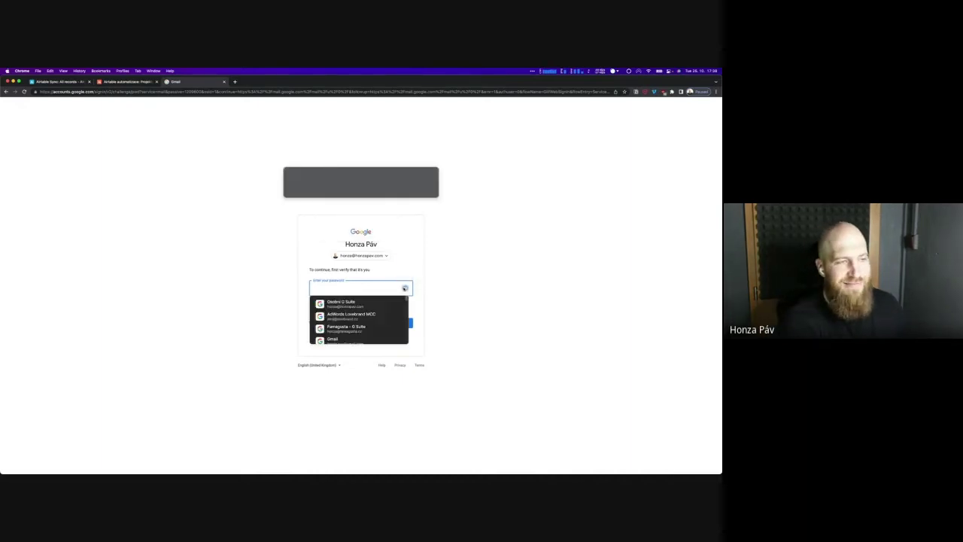
click(390, 306)
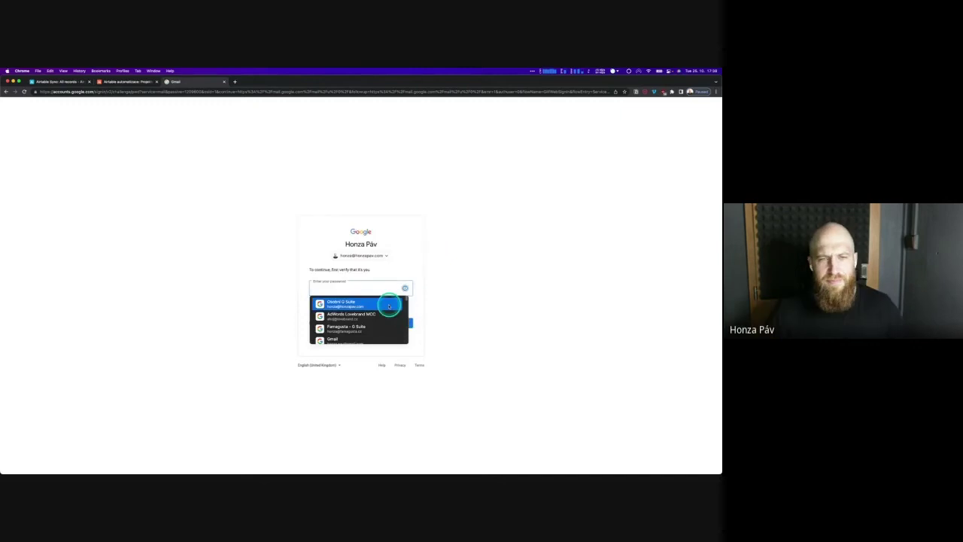
click(402, 322)
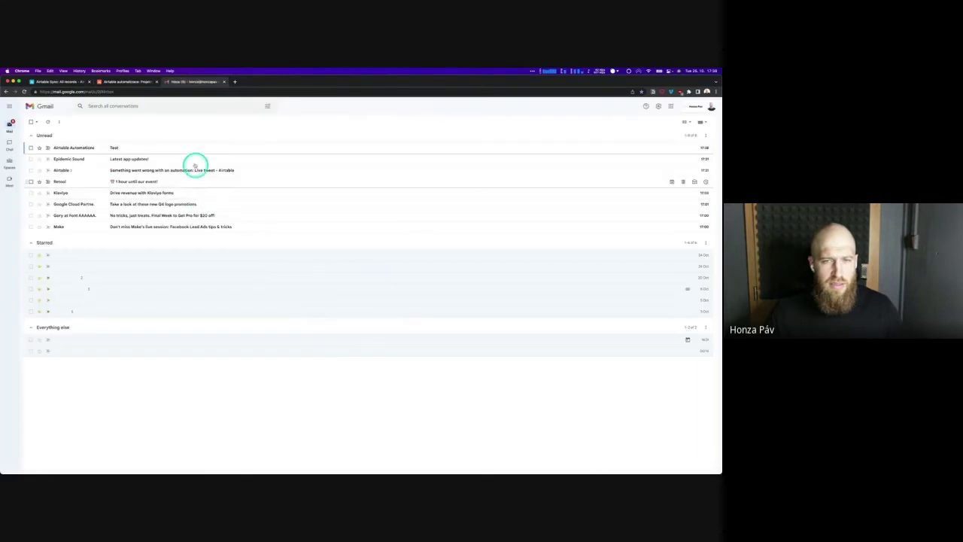
Open the Airtable Automations 'Test' email, select its body line, then return to Airtable automatizace
click(181, 151)
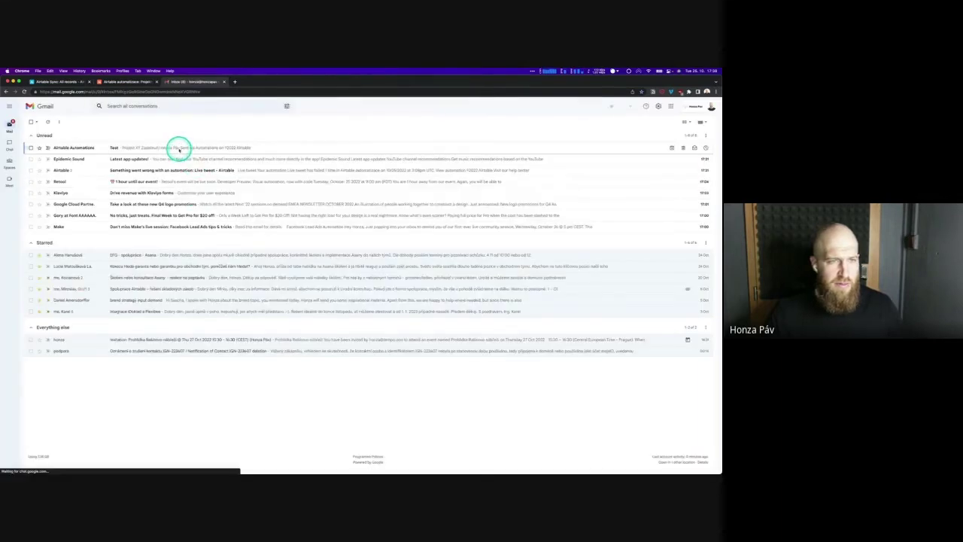
double_click(298, 185)
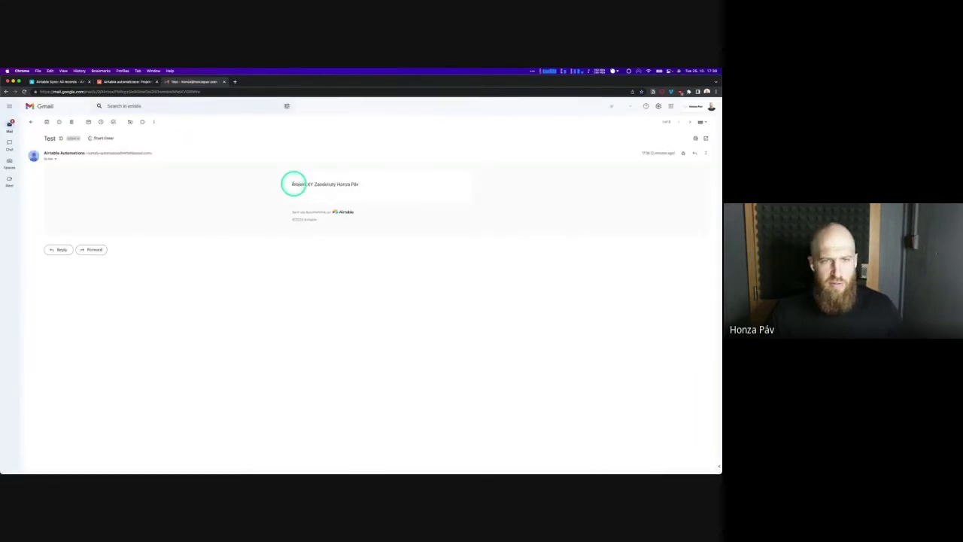
drag(293, 183, 362, 185)
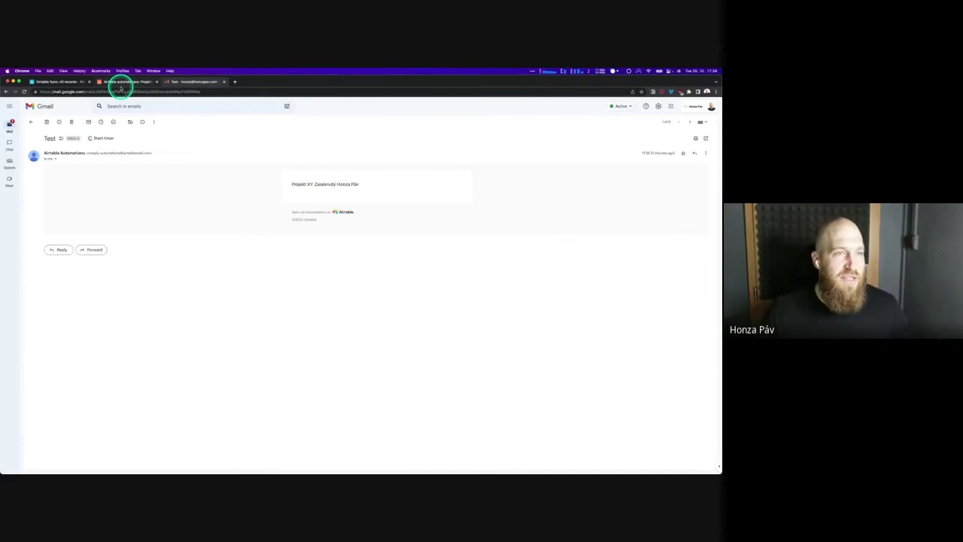
click(120, 83)
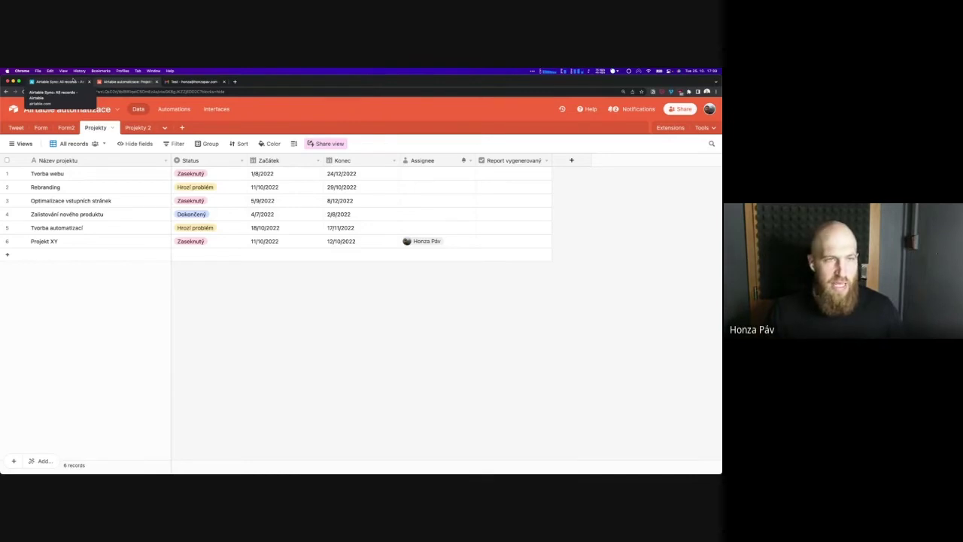
Change Automation 2's trigger type to When record enters view
click(174, 108)
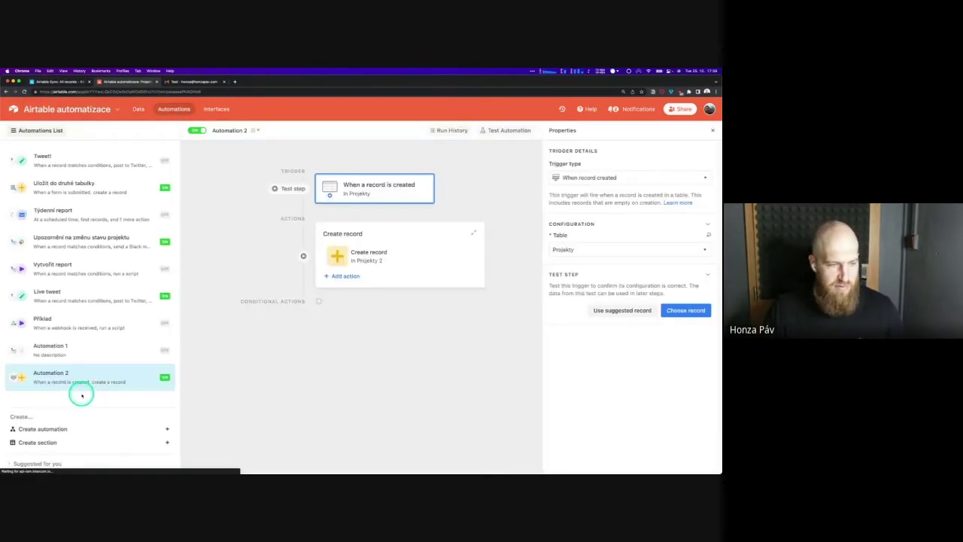
click(572, 181)
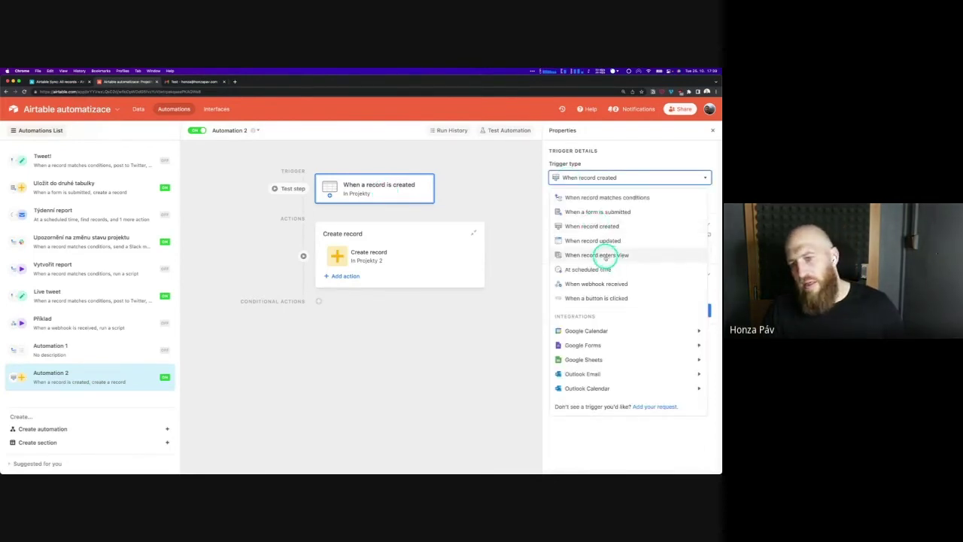
click(606, 256)
click(618, 266)
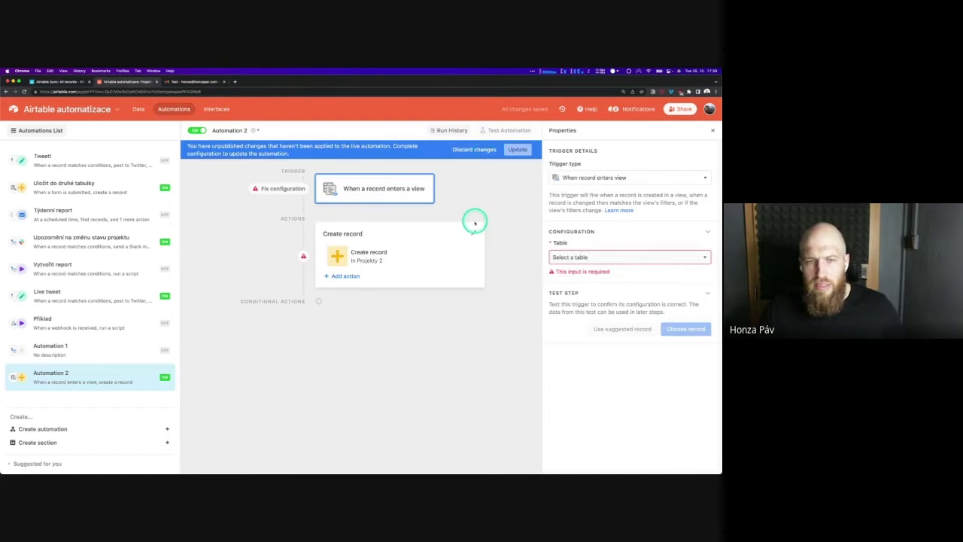
Delete Automation 2's Create record action
click(419, 262)
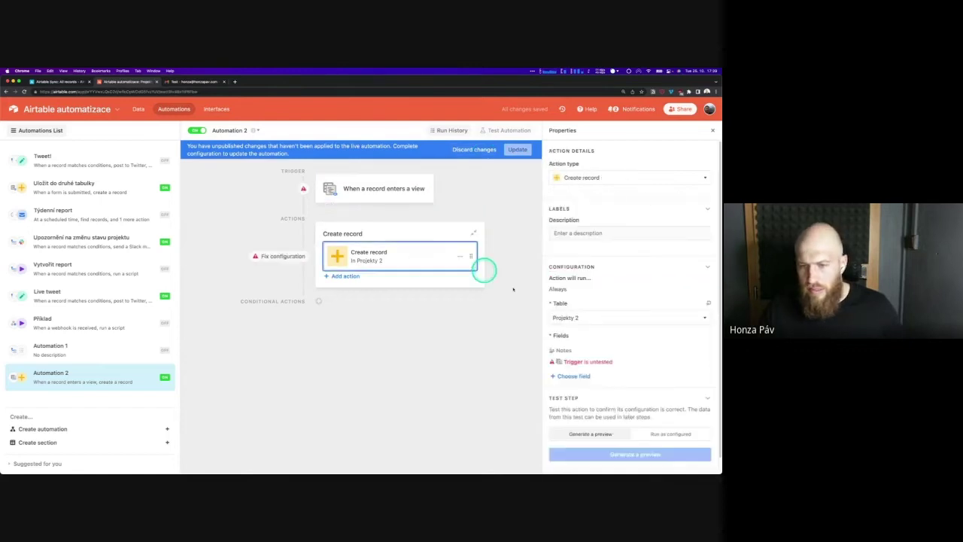
click(465, 254)
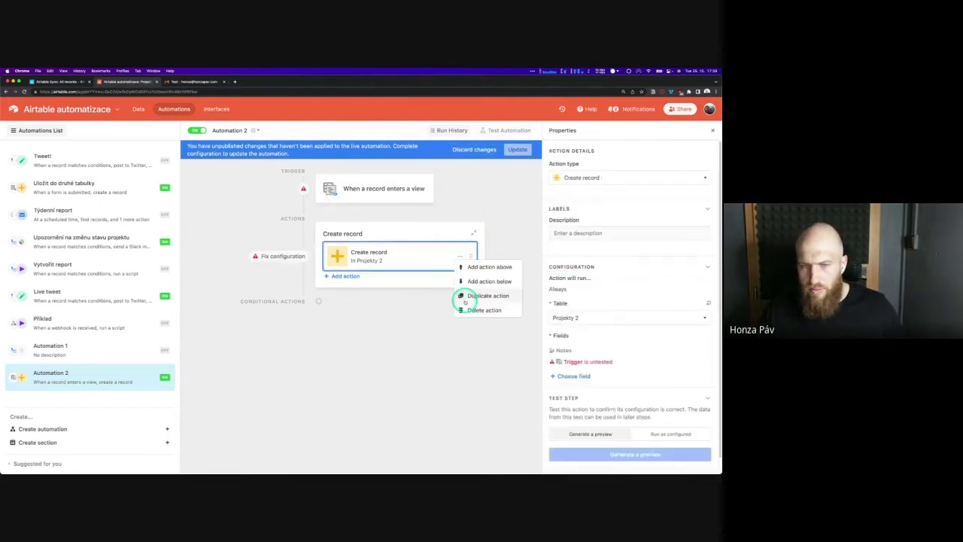
click(478, 310)
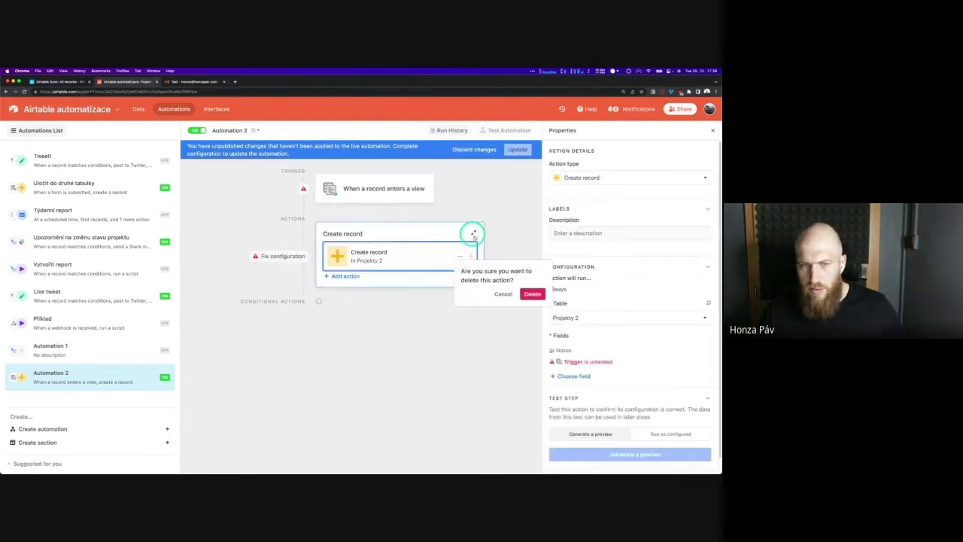
click(532, 294)
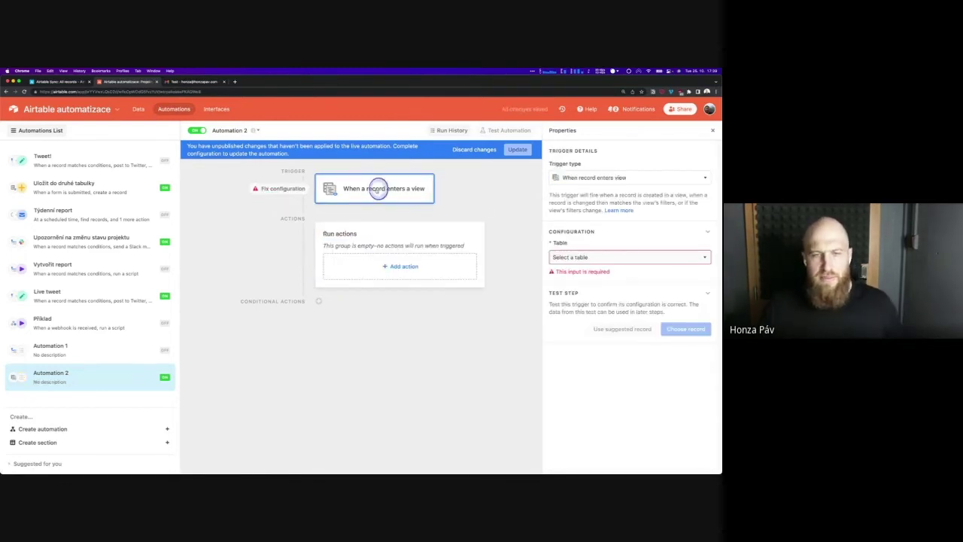
Set the trigger table to Projekty and the view to All records
click(599, 260)
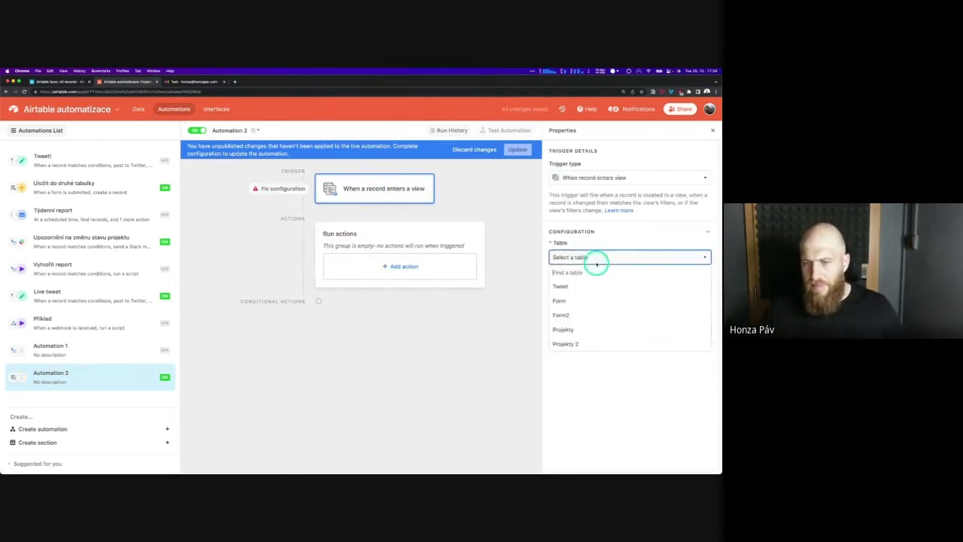
click(572, 332)
click(557, 289)
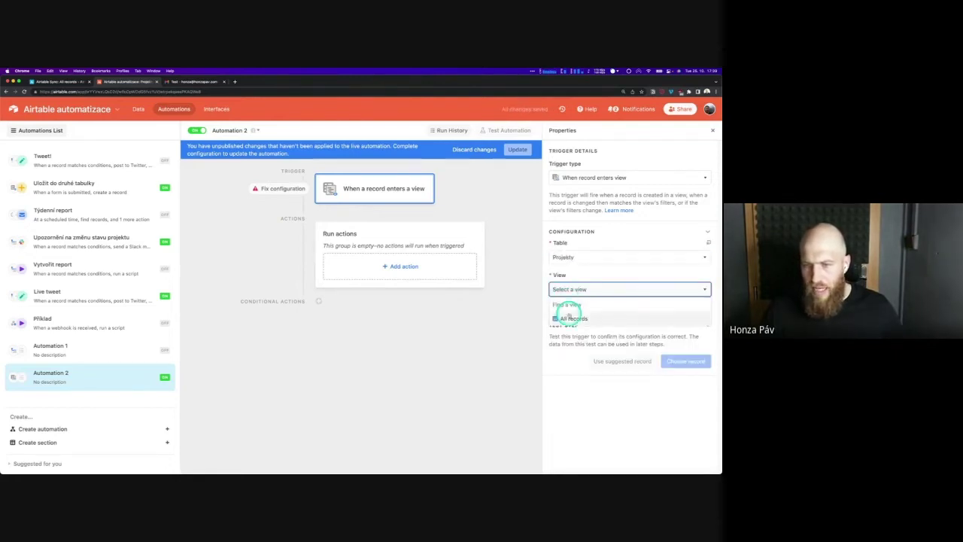
click(569, 317)
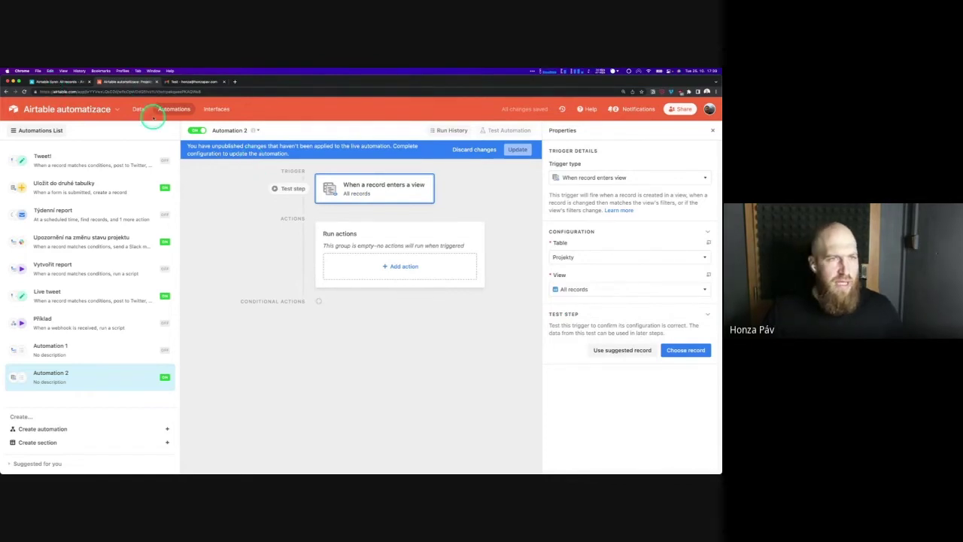
Duplicate the All records view of Projekty as 'Všechny zaseknuté projekty'
click(139, 110)
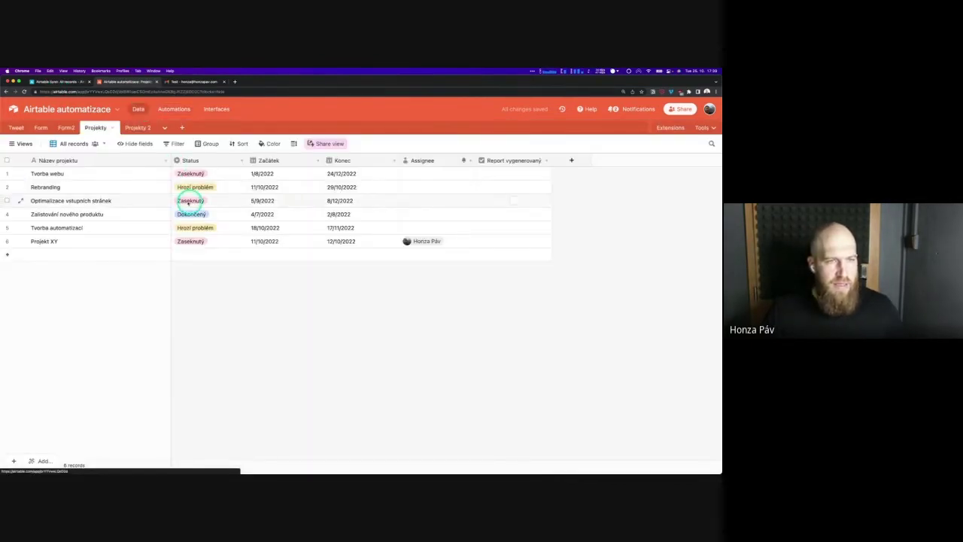
click(21, 143)
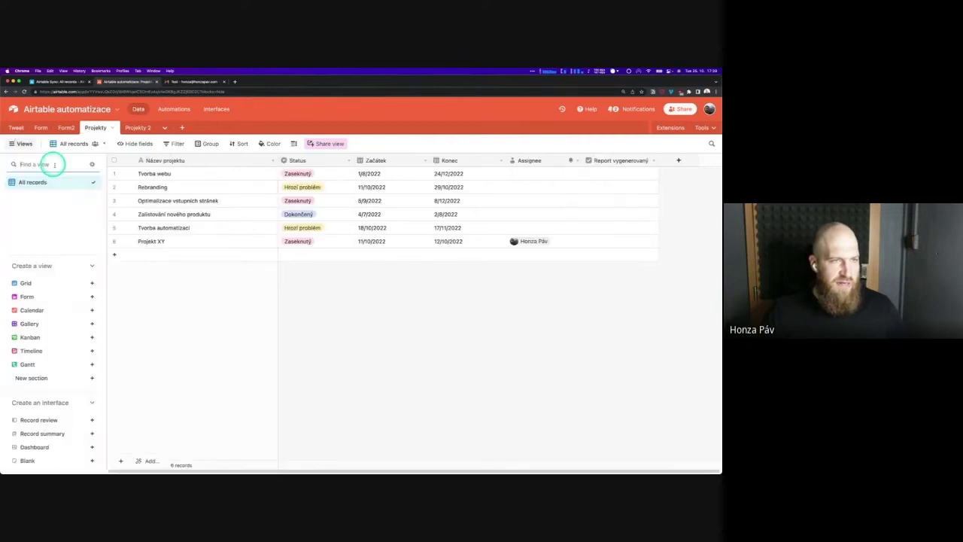
right_click(57, 183)
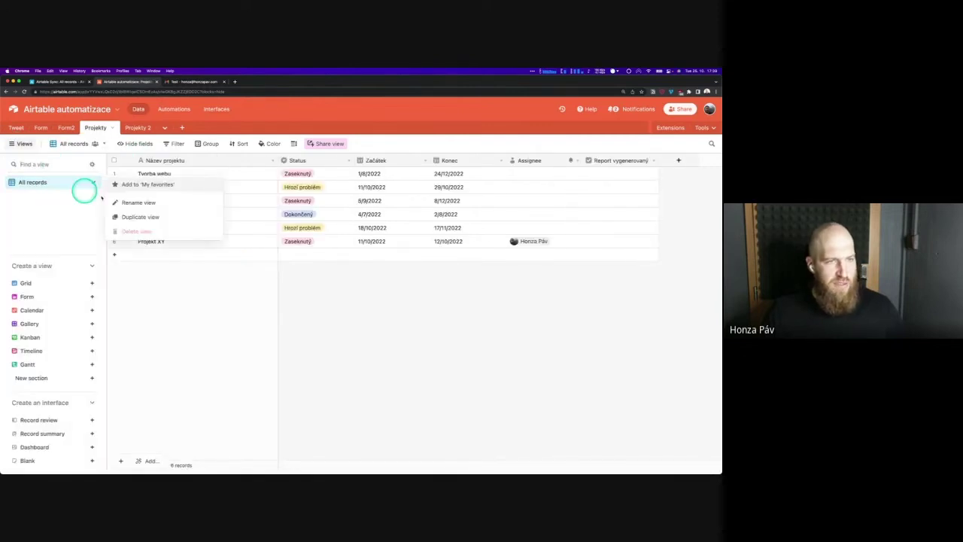
click(140, 217)
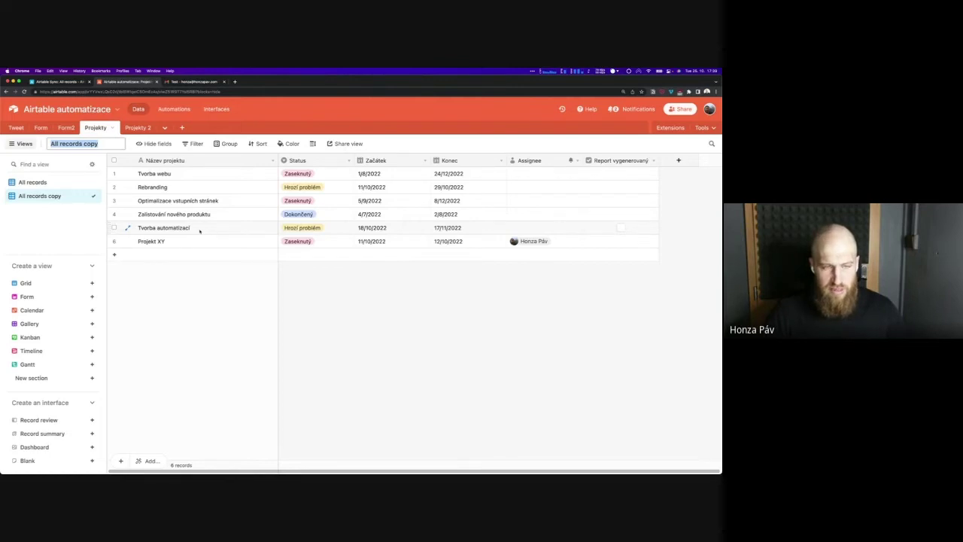
text(Všechn)
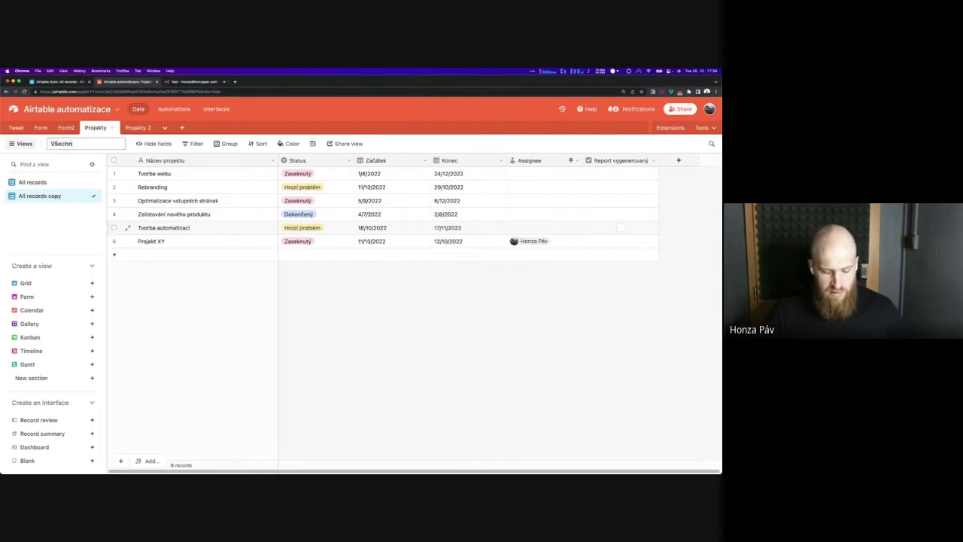
text(y zaseknuté)
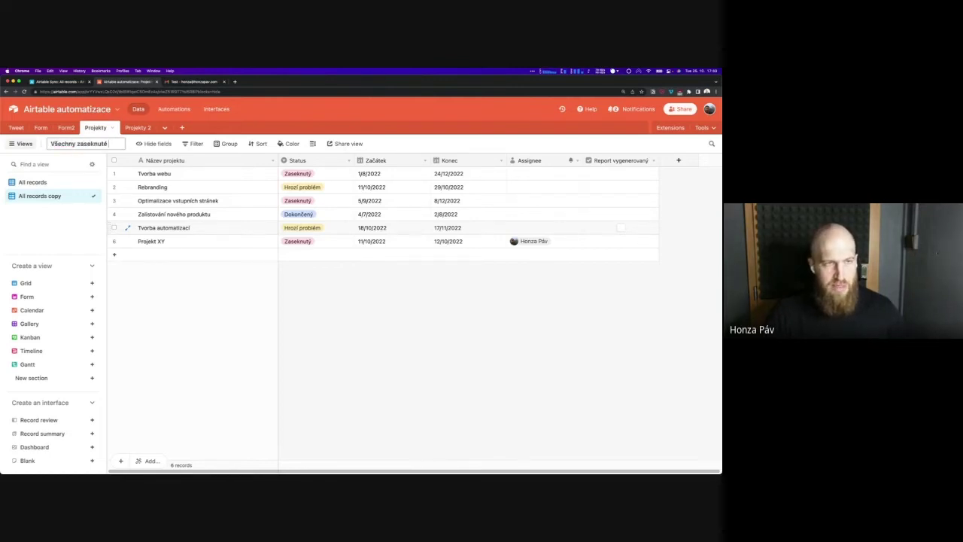
text( projekty)
click(320, 316)
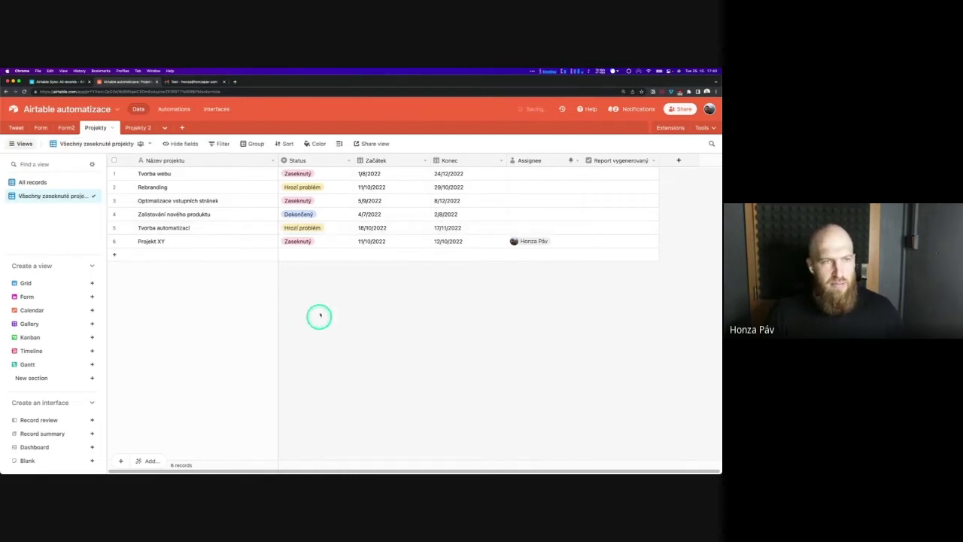
Filter the new view to records whose Status is Zaseknutý
click(223, 145)
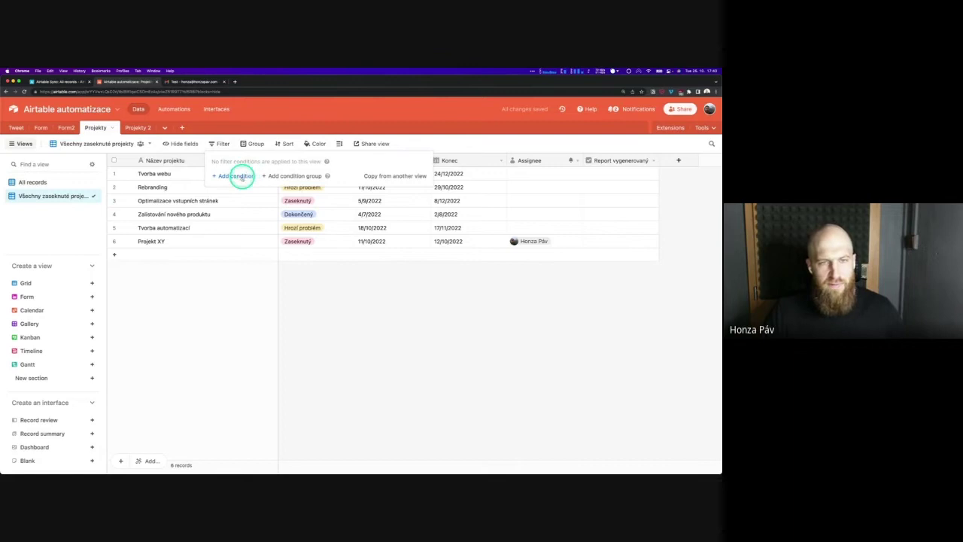
click(245, 175)
click(286, 180)
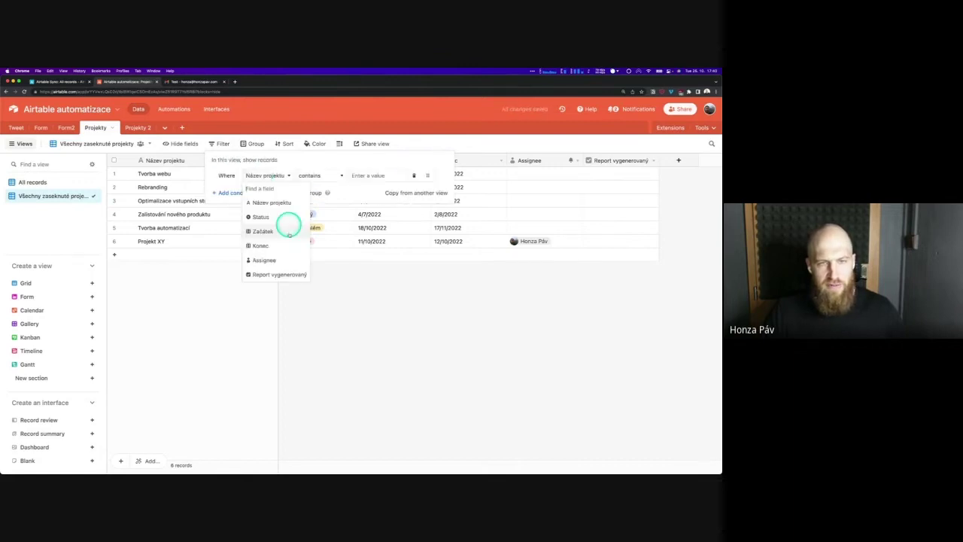
click(288, 218)
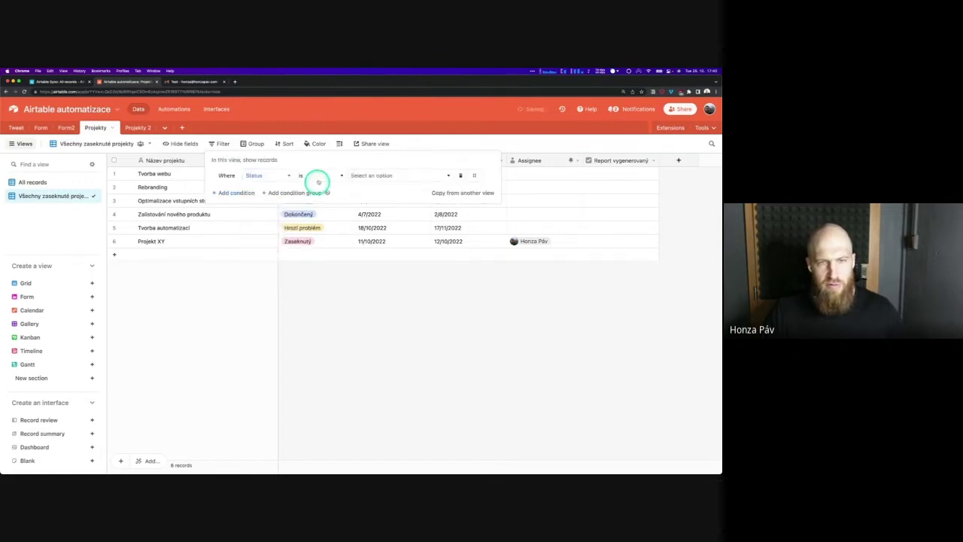
click(373, 176)
click(375, 204)
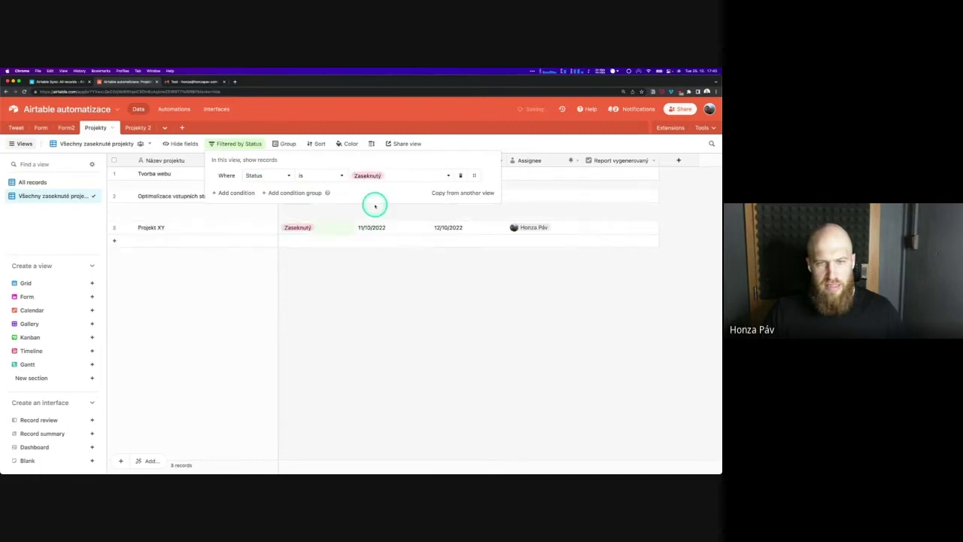
click(308, 147)
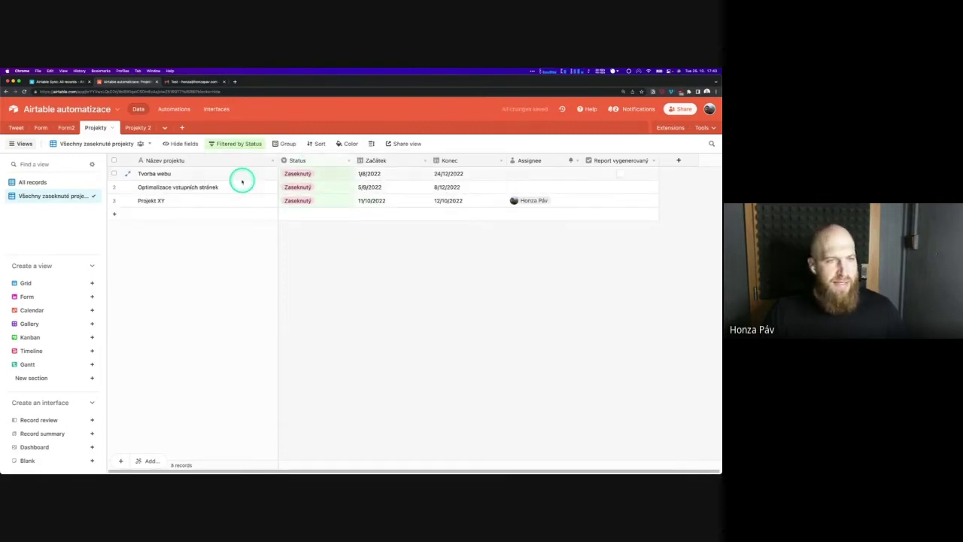
click(174, 109)
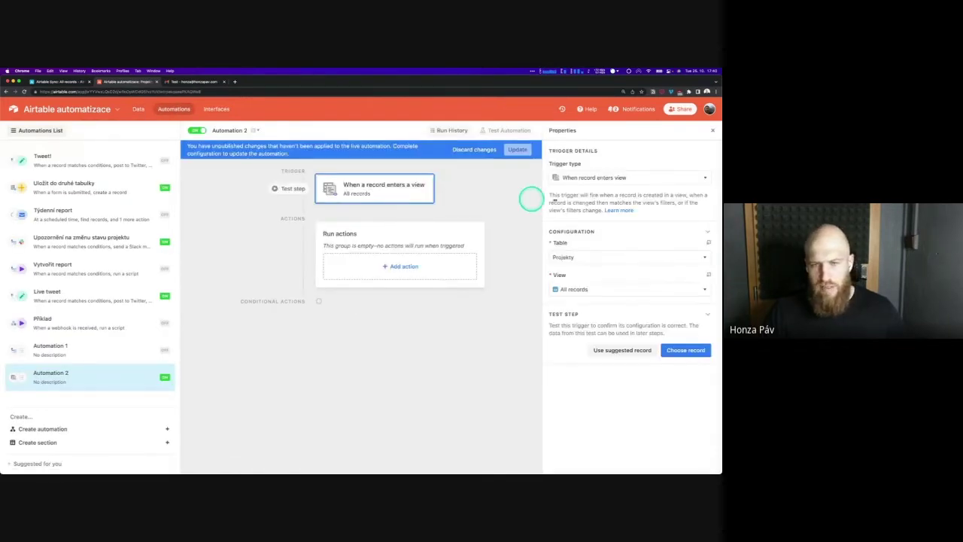
Trigger on the Všechny zaseknuté projekty view and add a Send email action with the recipient's address and subject 'Test 2'
click(597, 290)
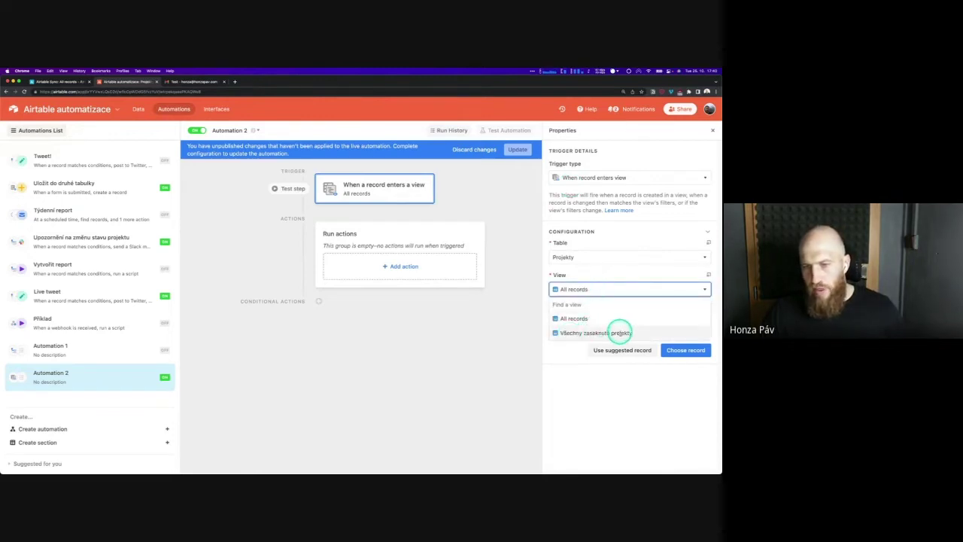
click(619, 332)
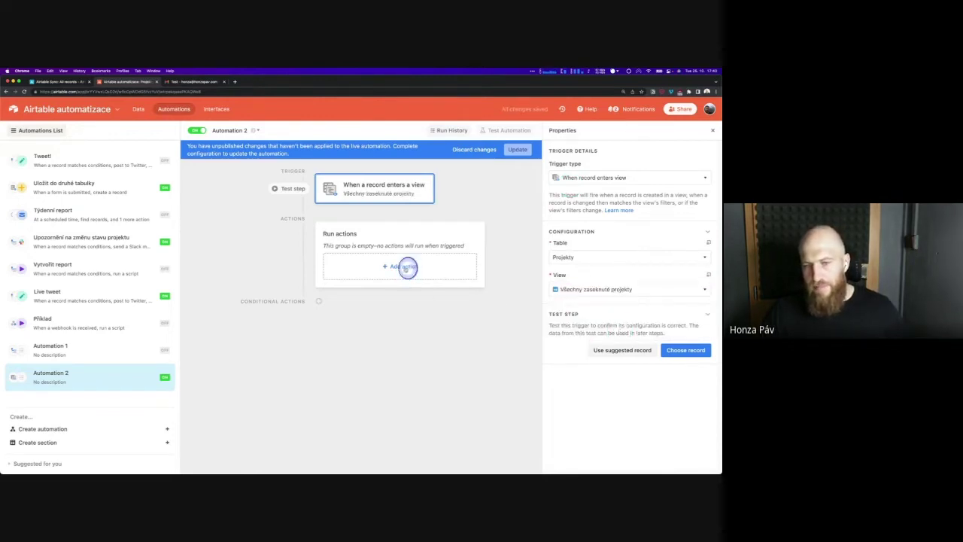
click(404, 266)
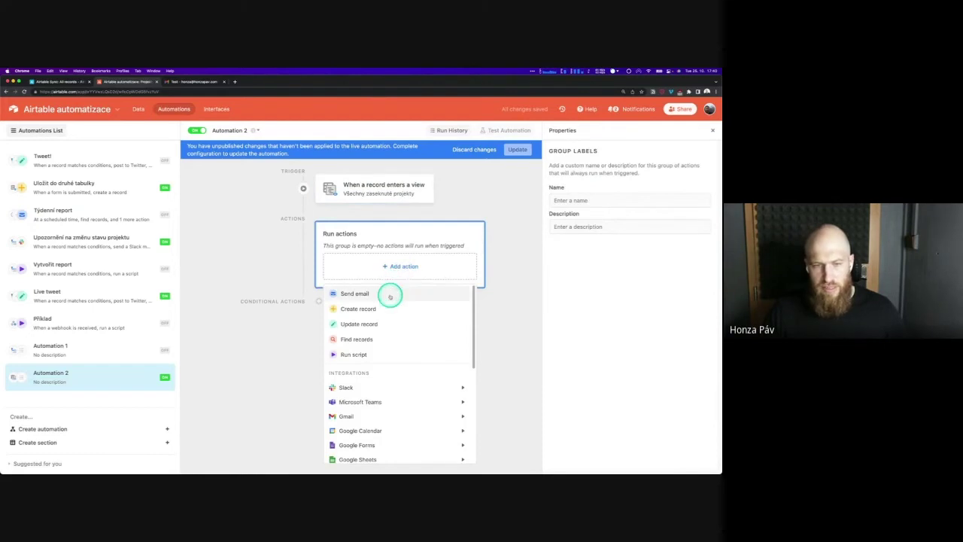
click(390, 293)
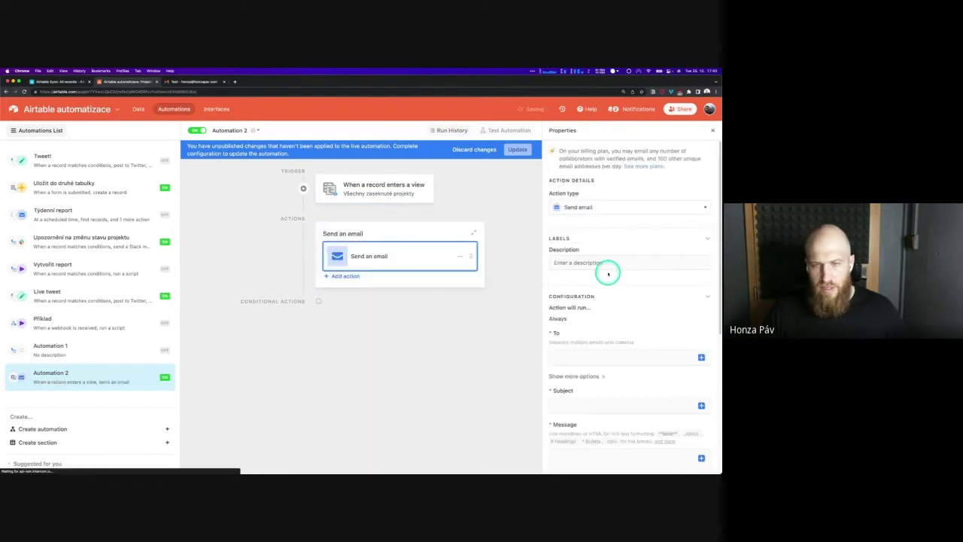
click(611, 358)
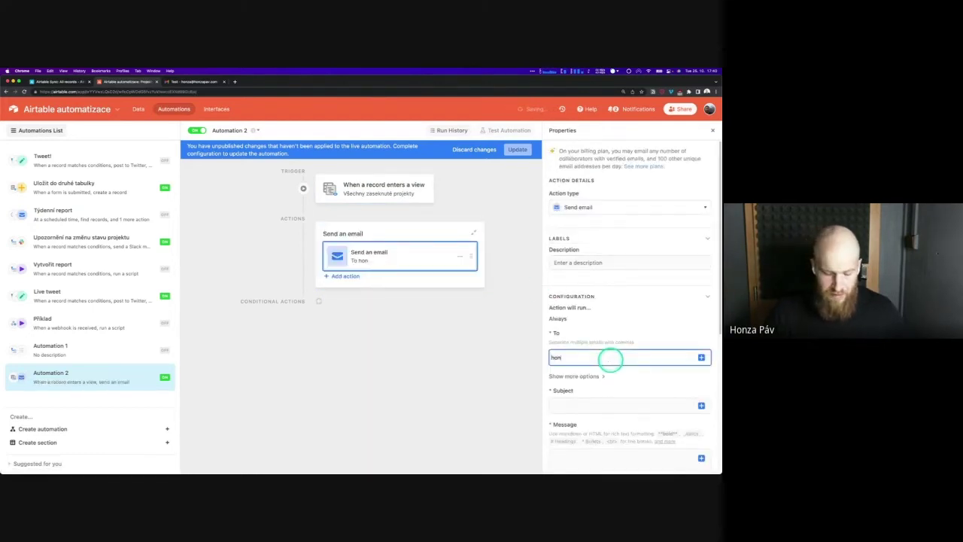
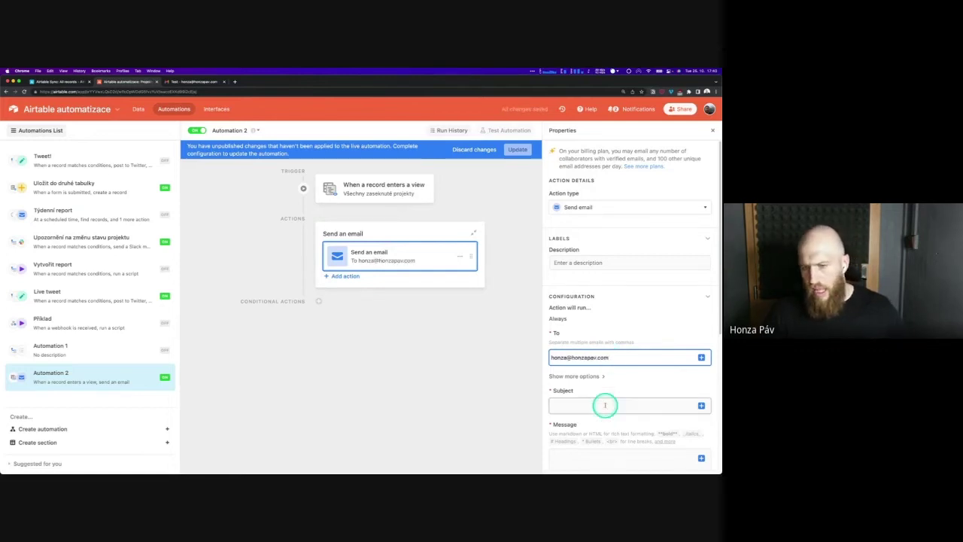
click(605, 406)
text(Test)
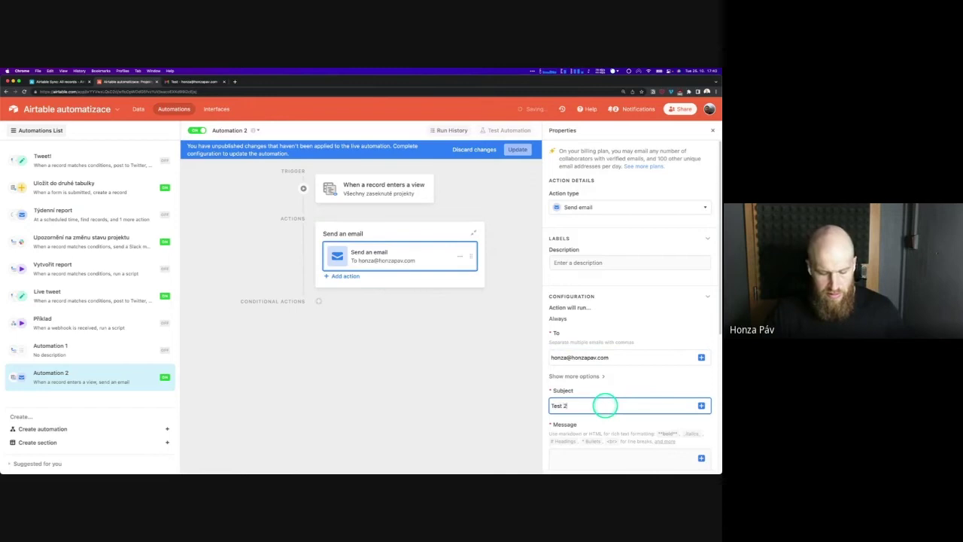
text( 2)
Insert the record URL and Název projektu into the email message and publish the automation
scroll(605, 405, down, 2)
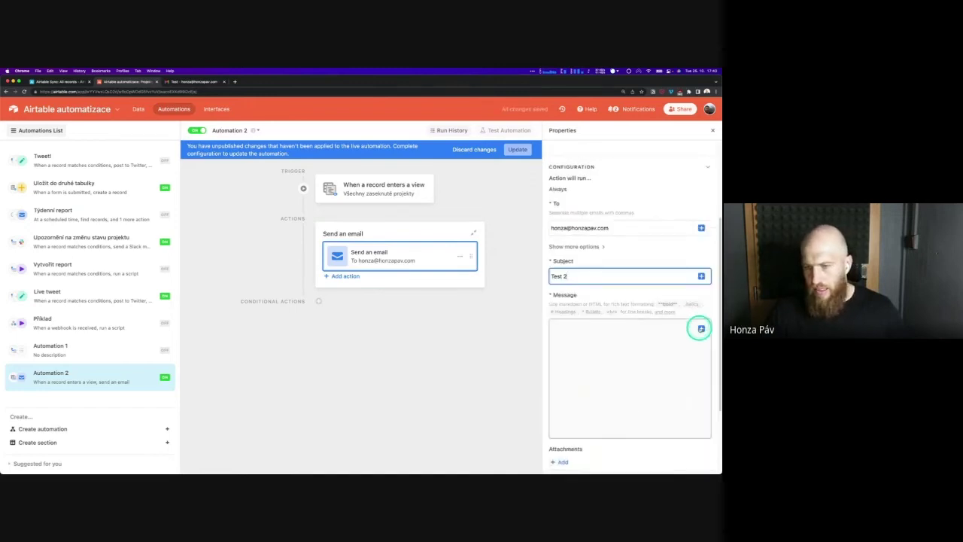
click(699, 329)
click(628, 408)
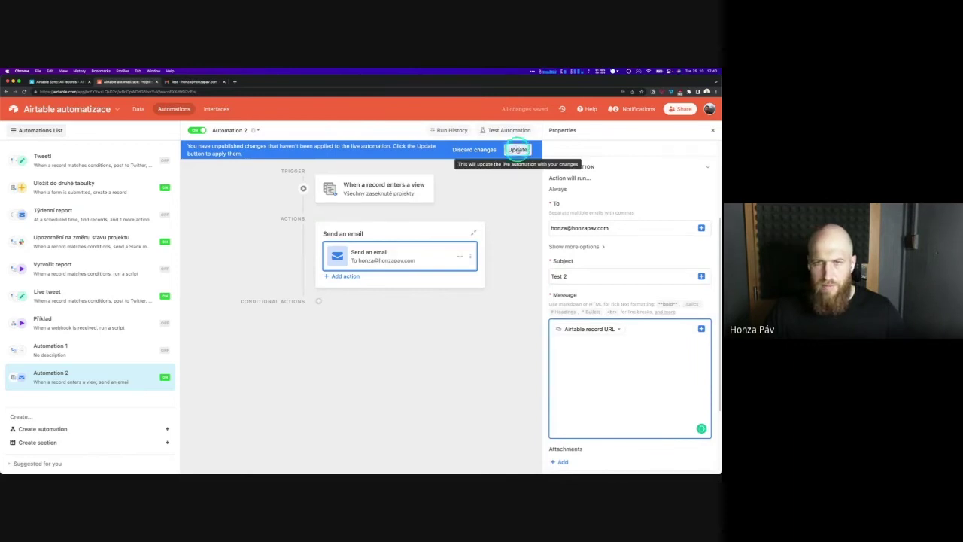
click(518, 150)
click(628, 370)
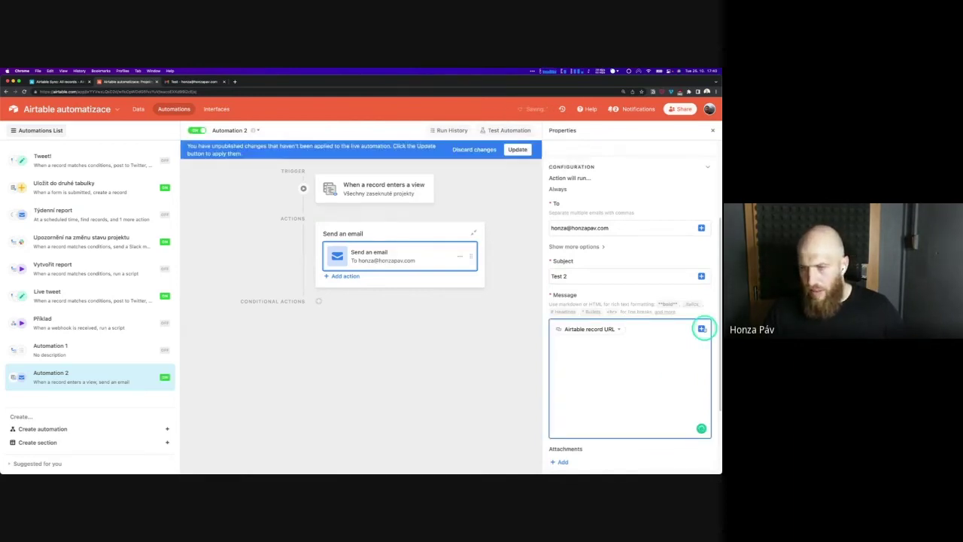
click(702, 329)
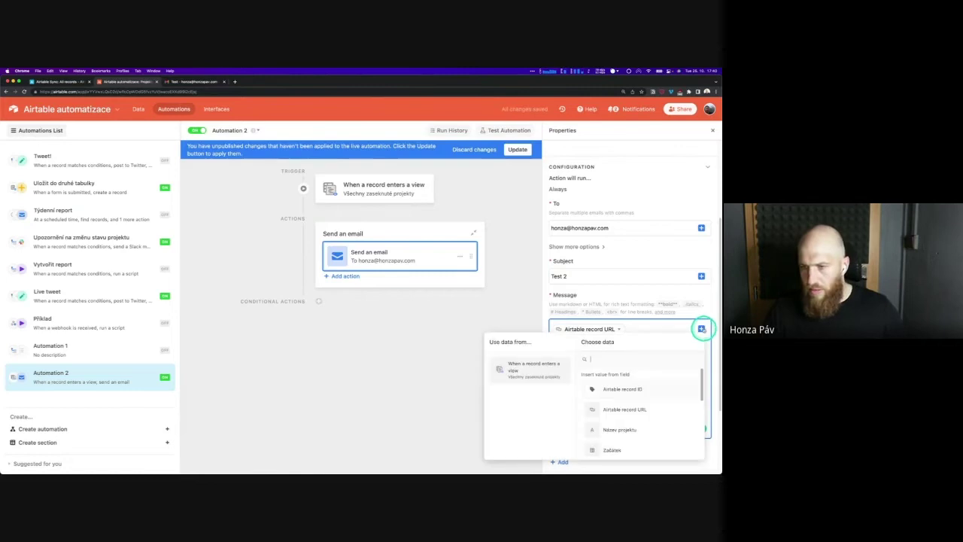
click(640, 431)
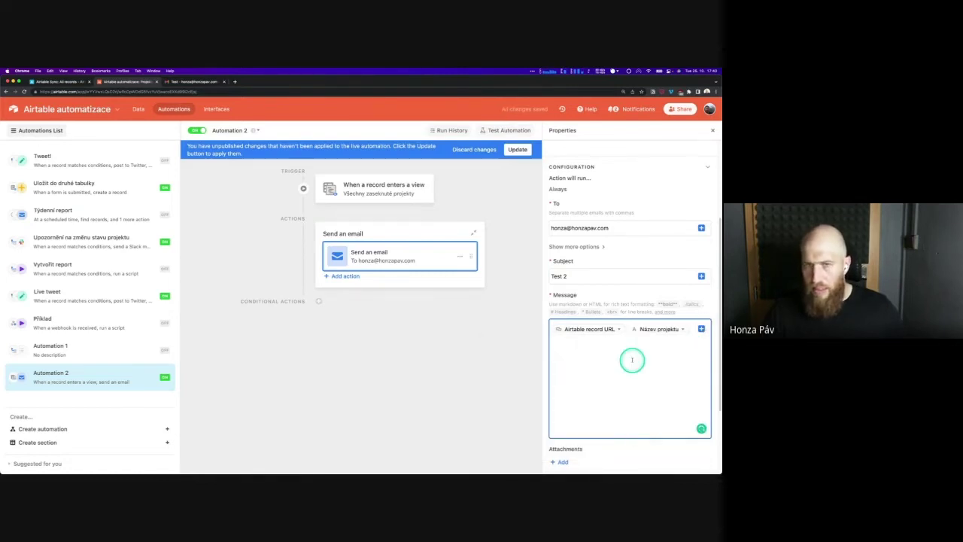
click(525, 152)
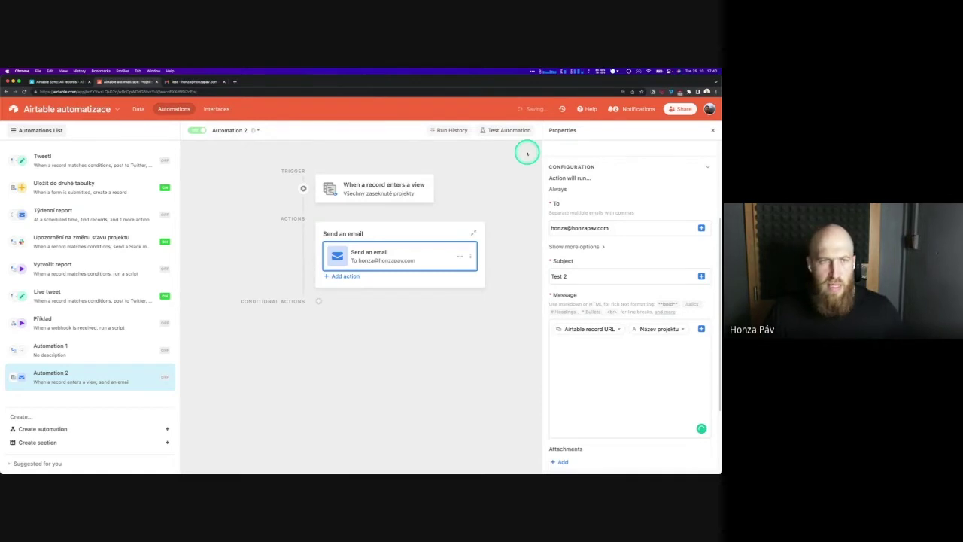
Set Rebranding's Status to Zaseknutý, check the Všechny zaseknuté projekty view, then switch to Gmail
click(139, 109)
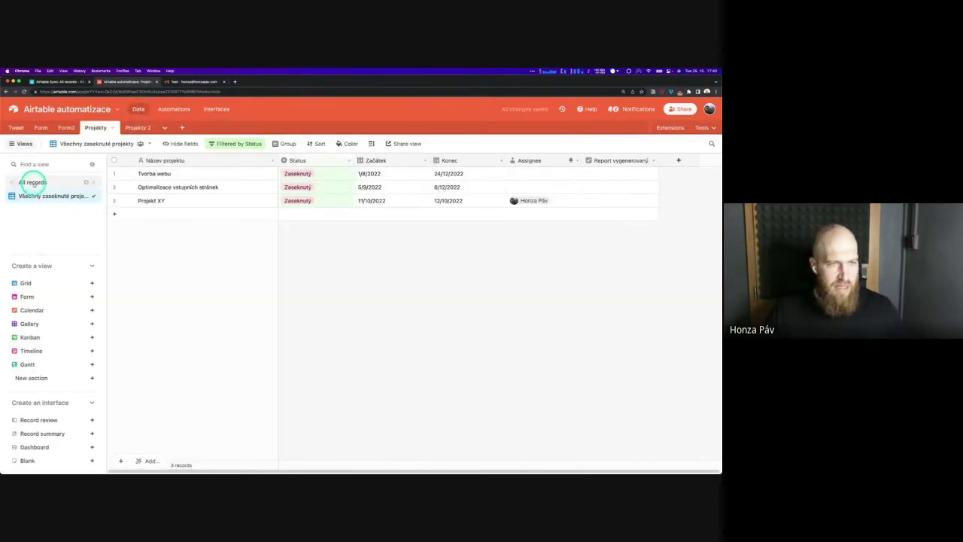
click(58, 182)
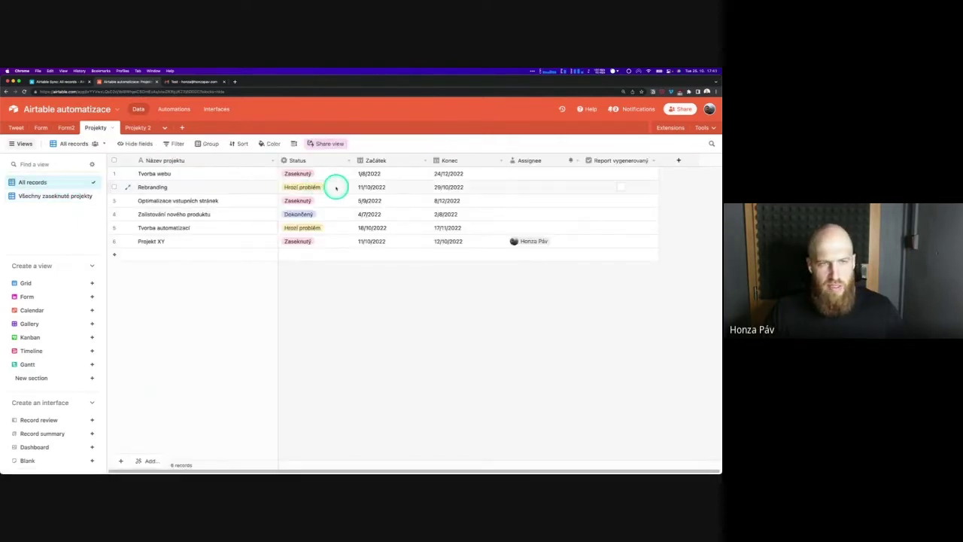
click(336, 188)
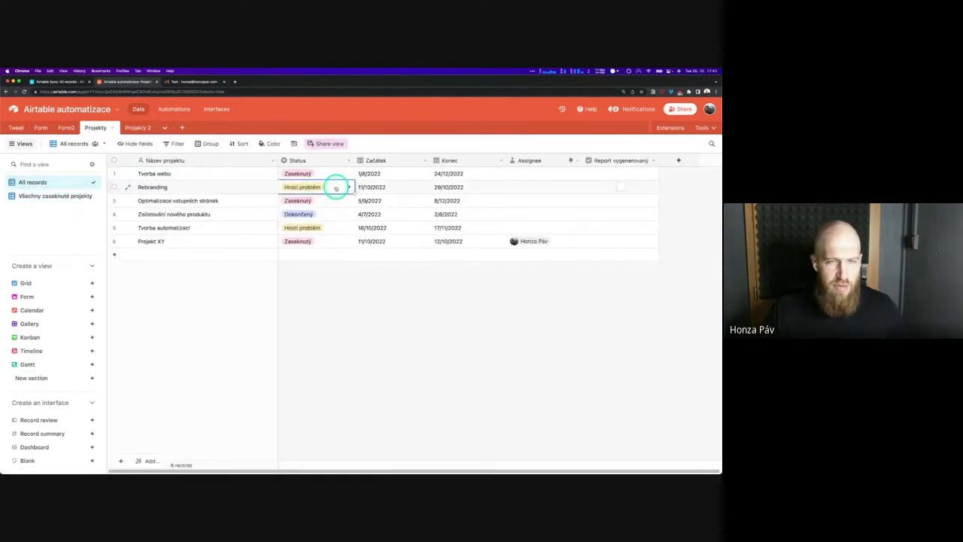
click(335, 188)
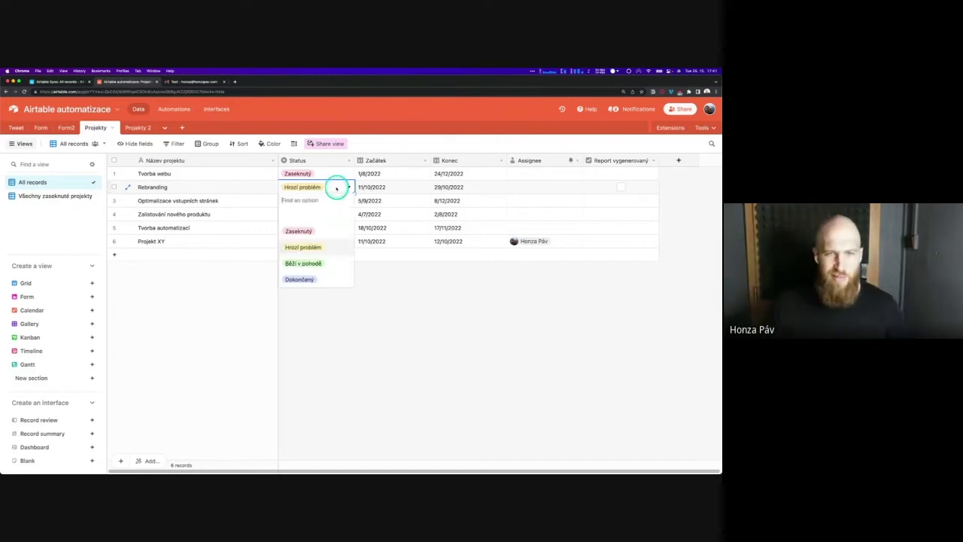
click(324, 230)
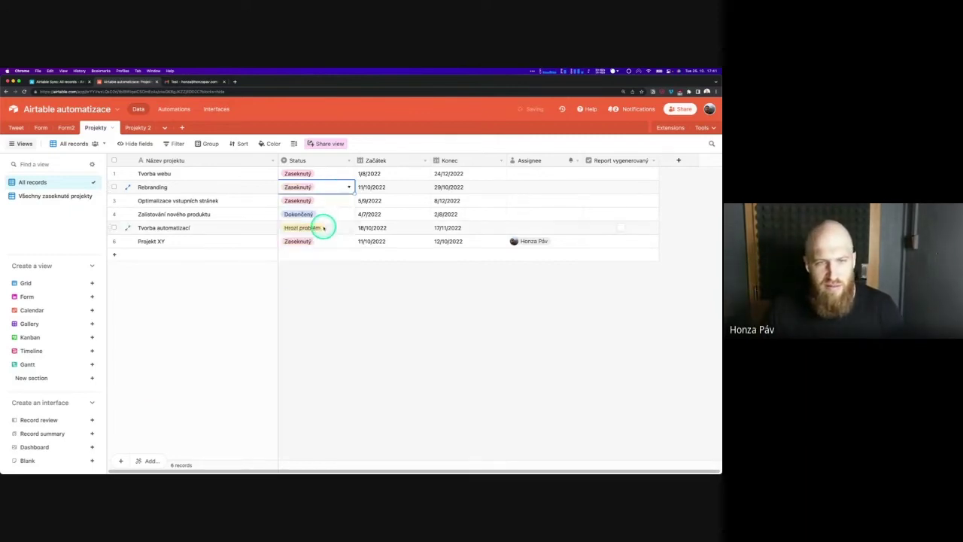
click(366, 147)
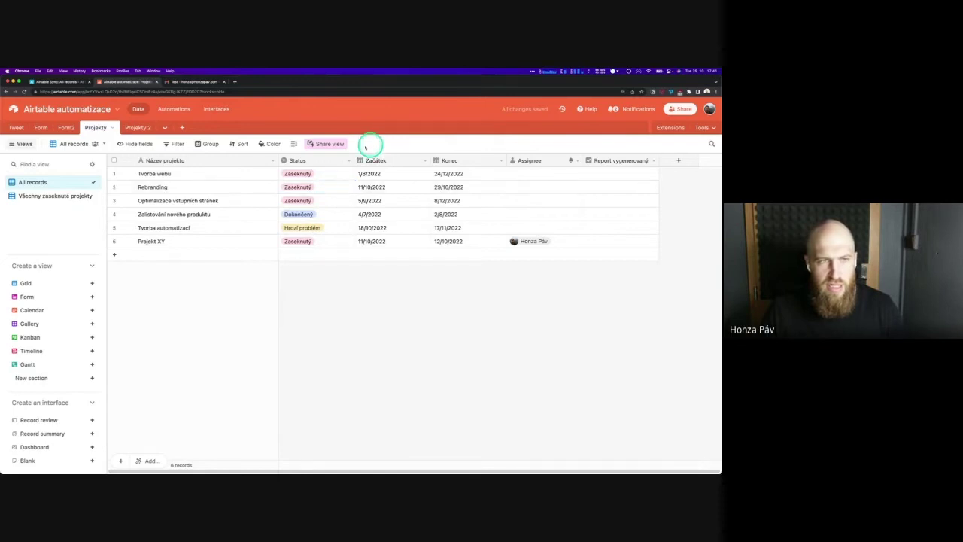
click(78, 198)
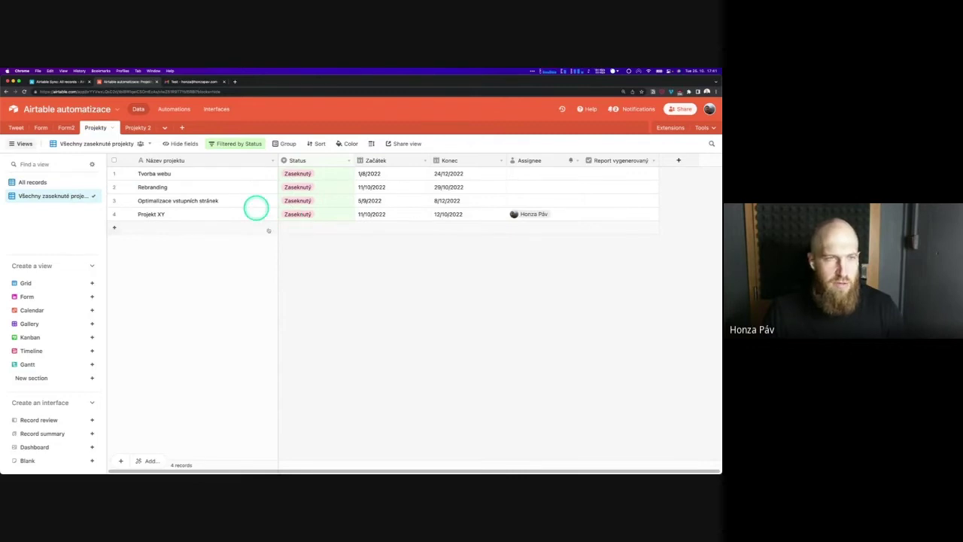
click(192, 81)
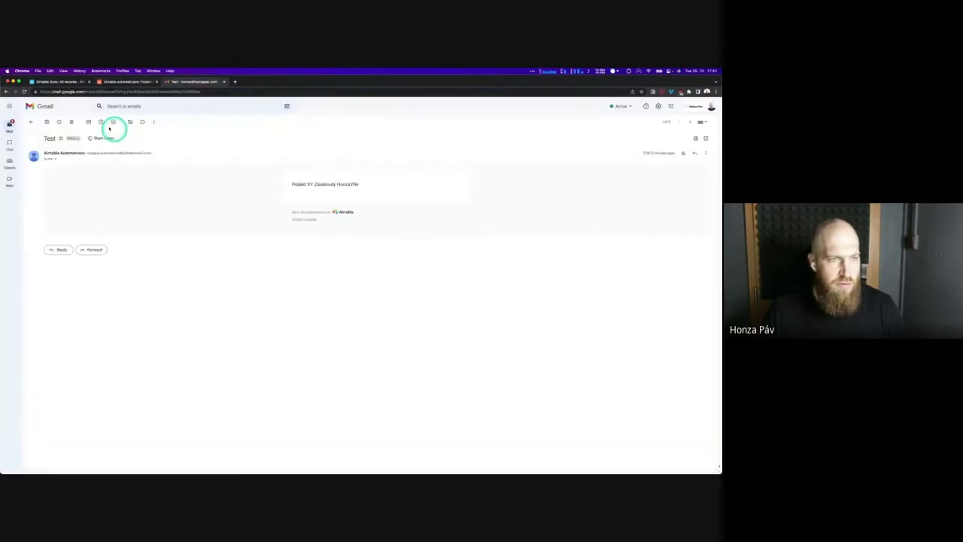
Delete the Test email, then open and delete the Test 2 email
click(72, 122)
click(154, 147)
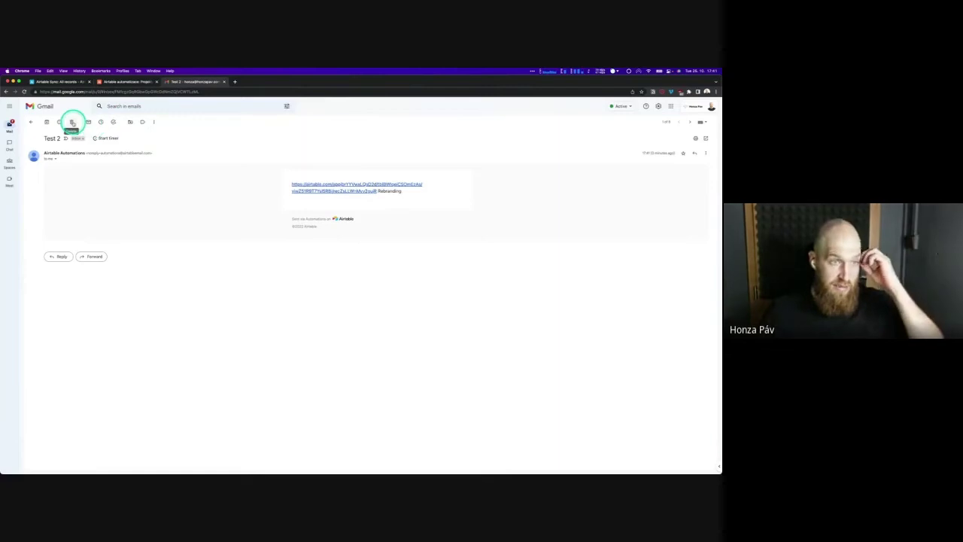
click(73, 122)
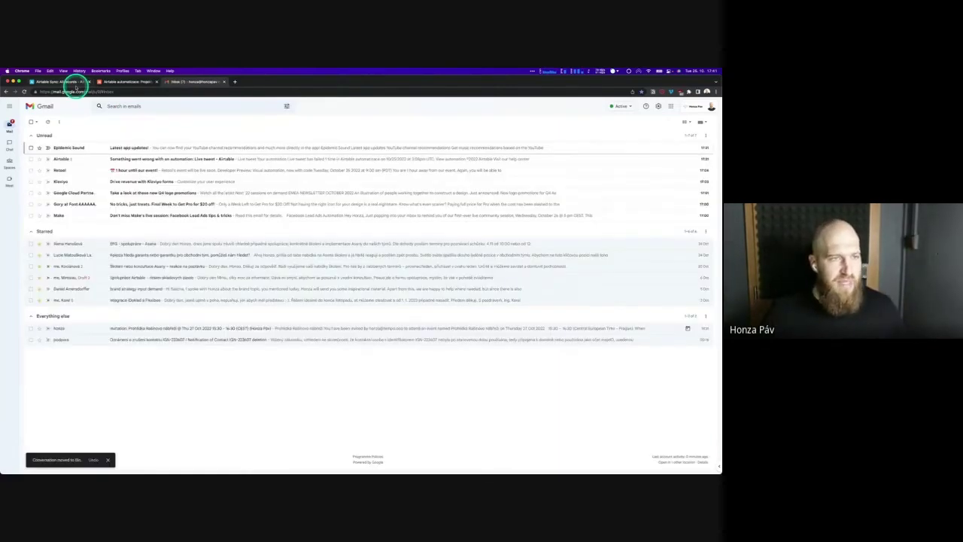
click(120, 81)
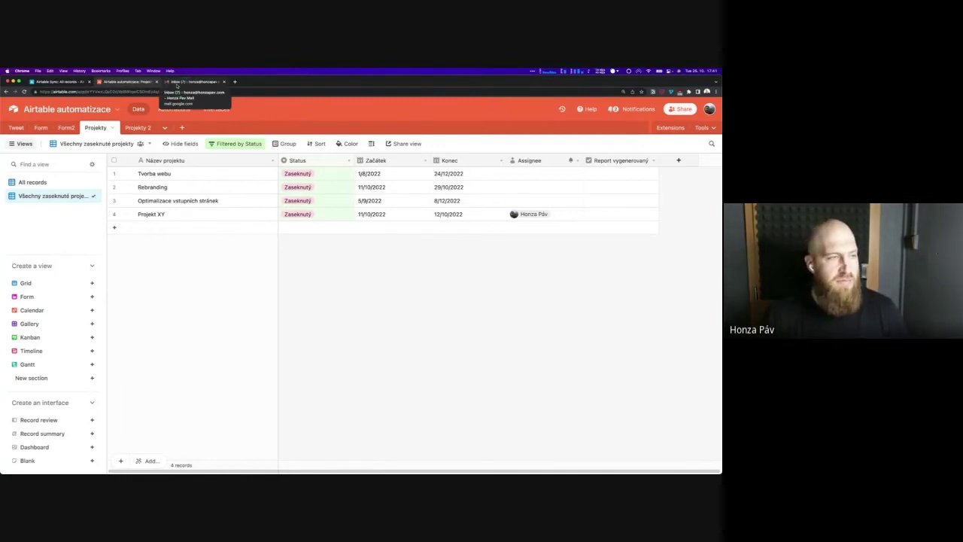
Browse Automation 2's available trigger types, then switch to the Vytvořit report automation
click(189, 111)
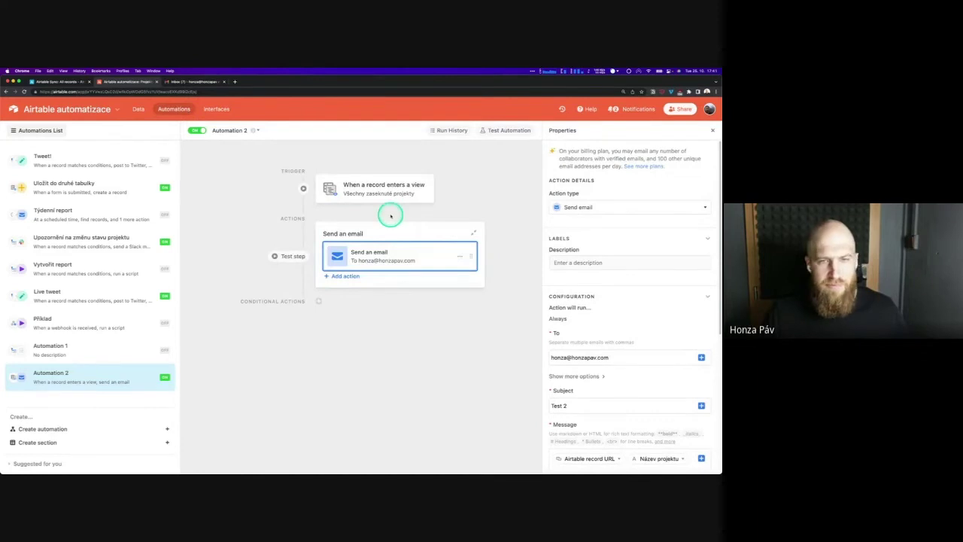
click(374, 192)
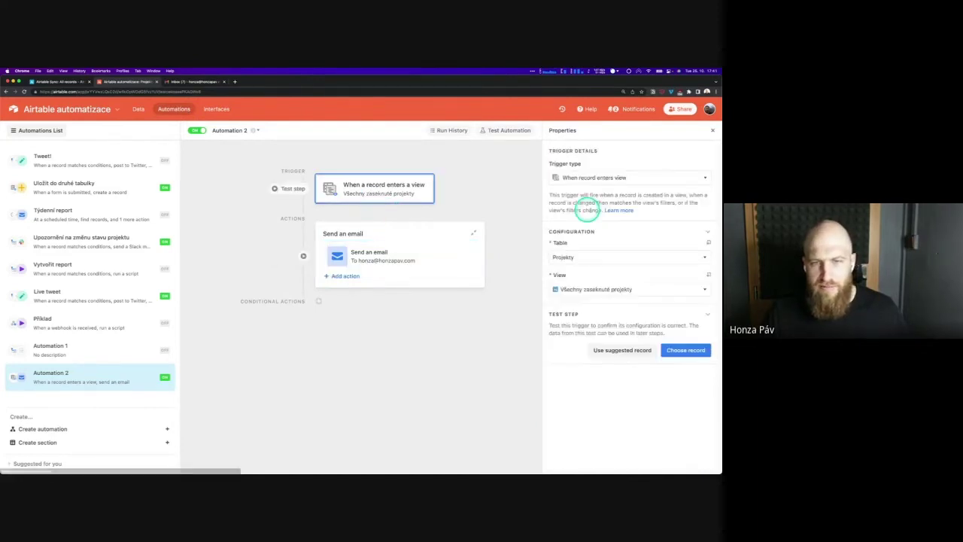
click(585, 176)
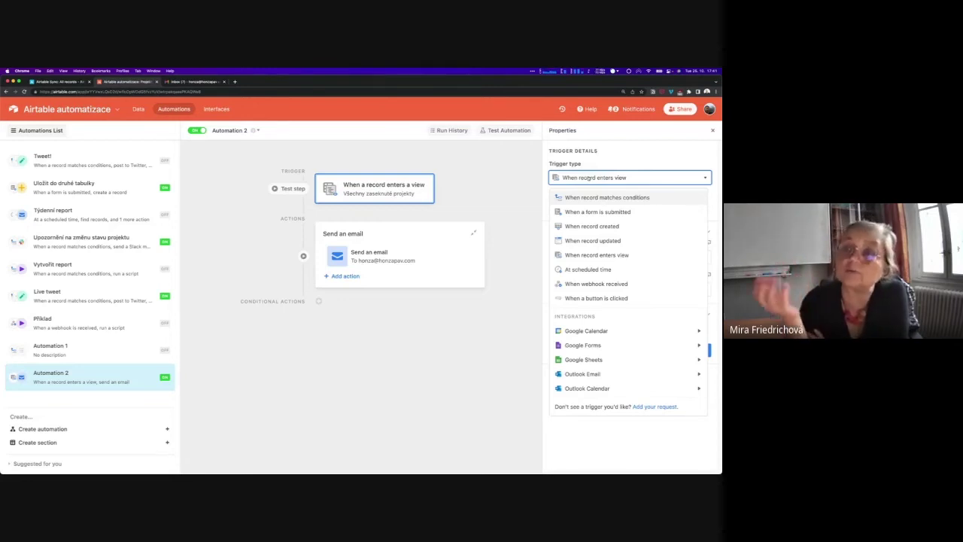
click(601, 165)
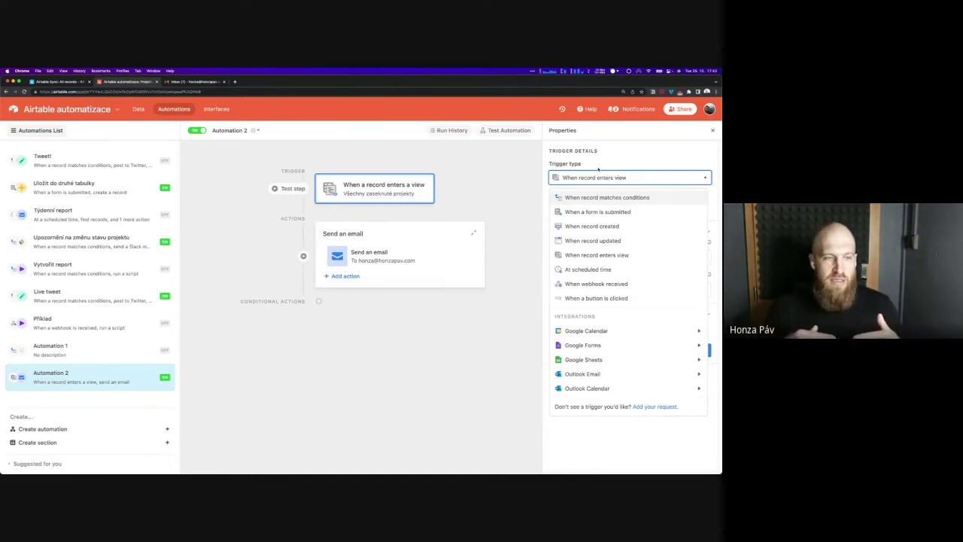
click(79, 268)
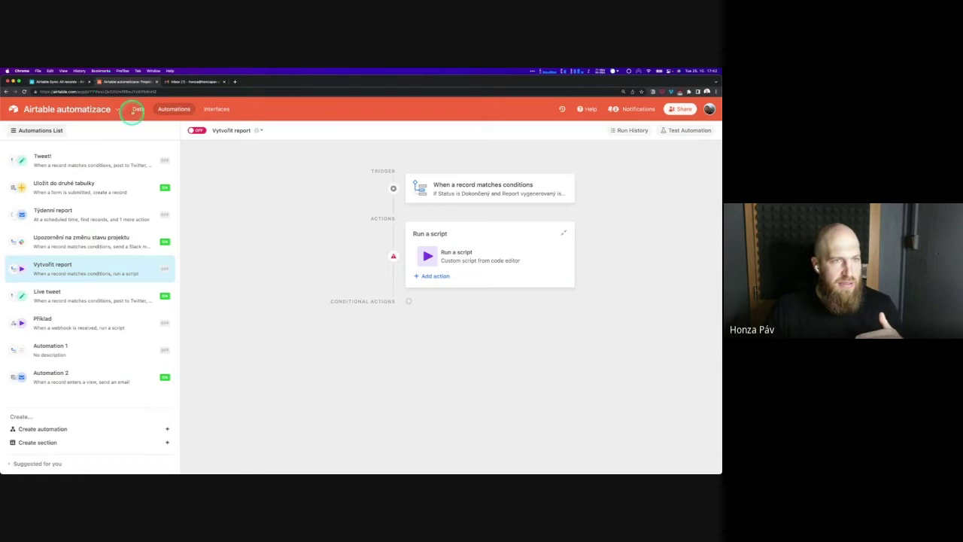
In All records, keep Zalistování nového produktu at Dokončený and tick its Report vygenerovaný box
click(134, 110)
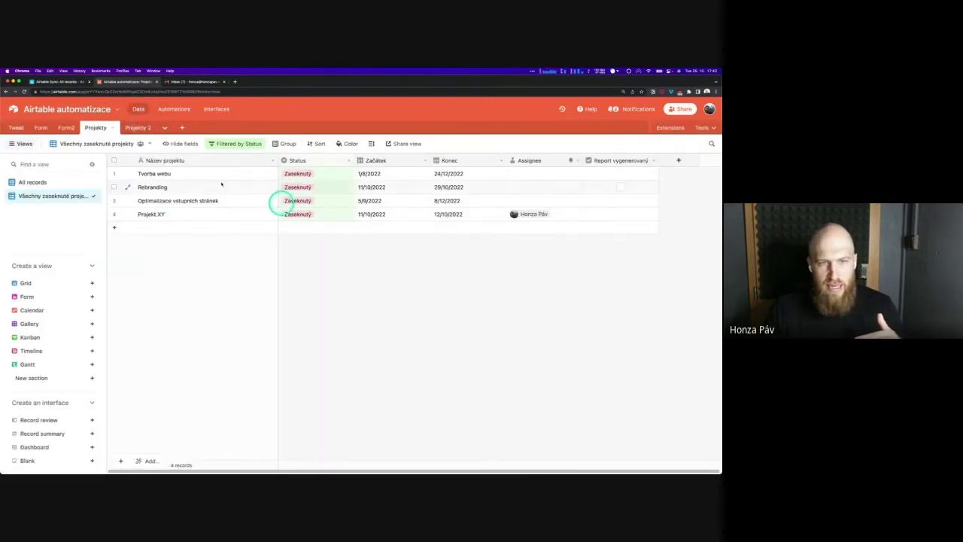
click(64, 184)
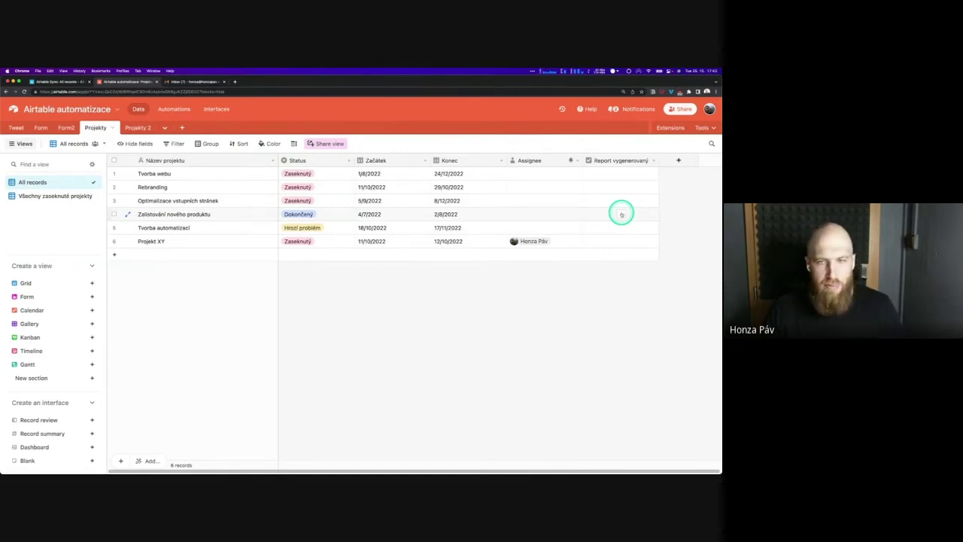
click(334, 214)
click(334, 214)
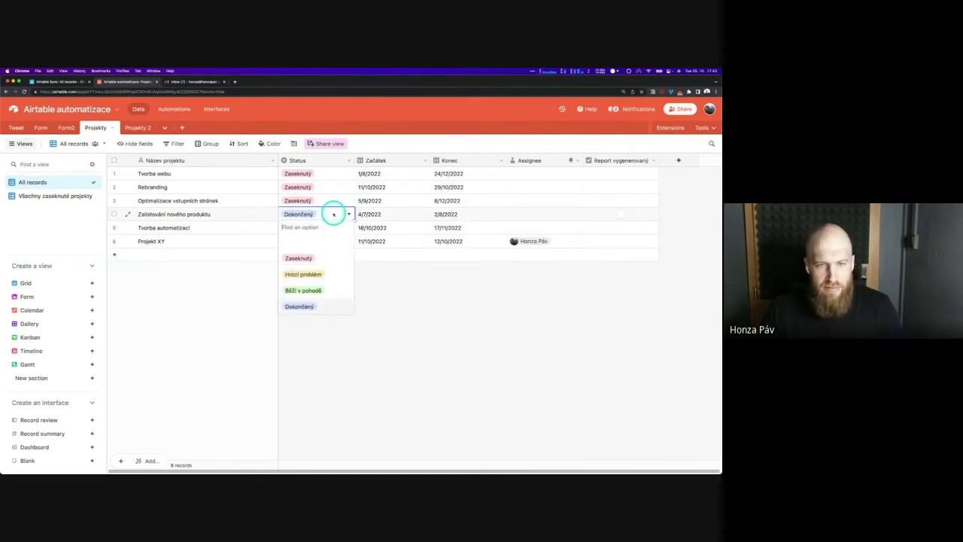
click(323, 301)
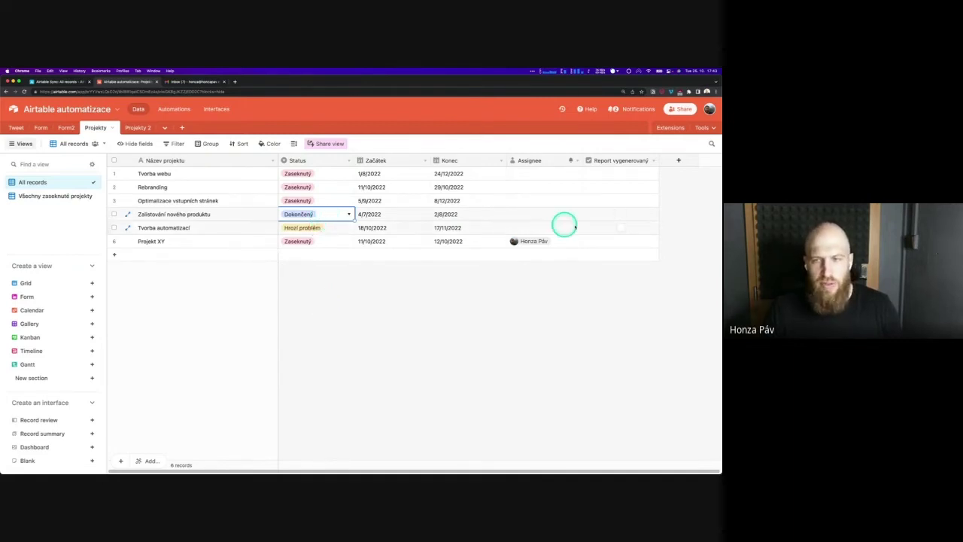
click(622, 215)
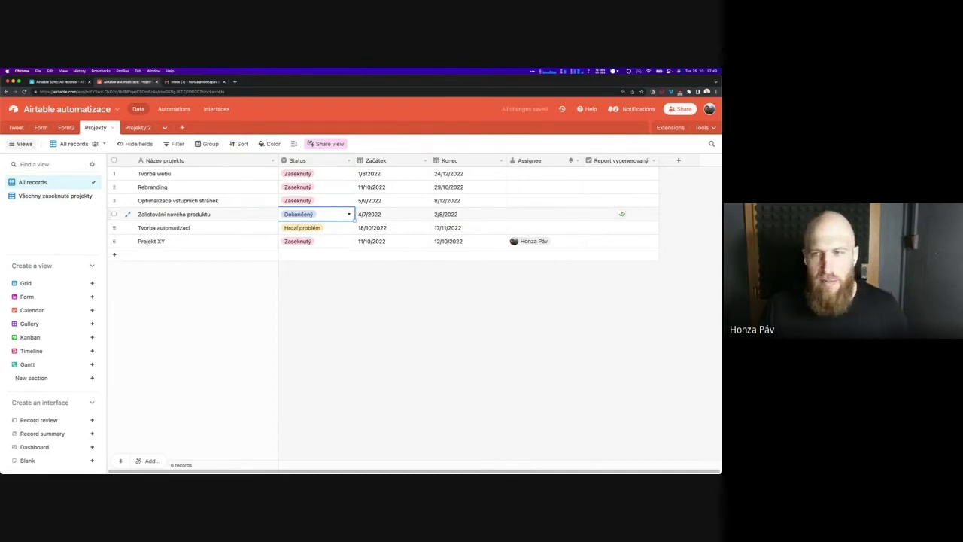
click(623, 221)
click(623, 159)
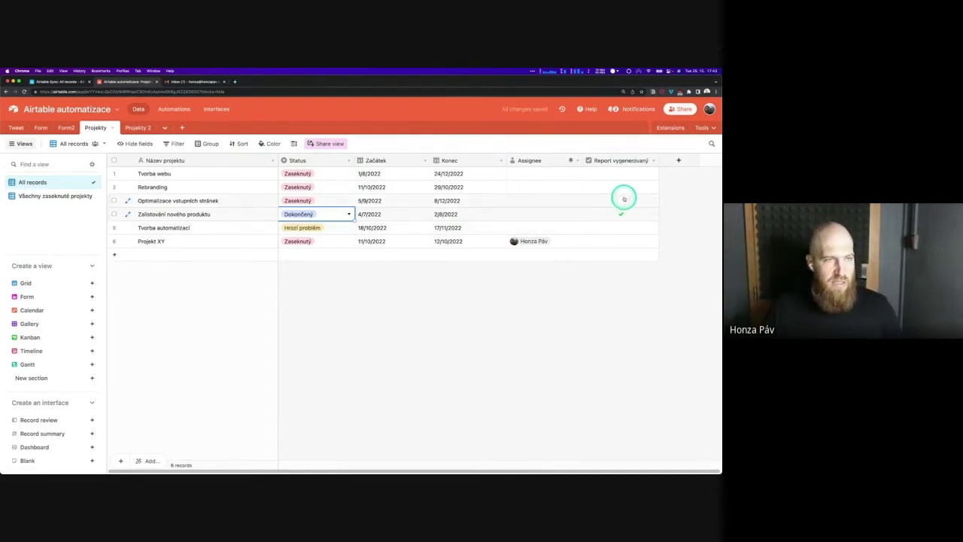
click(315, 158)
click(172, 108)
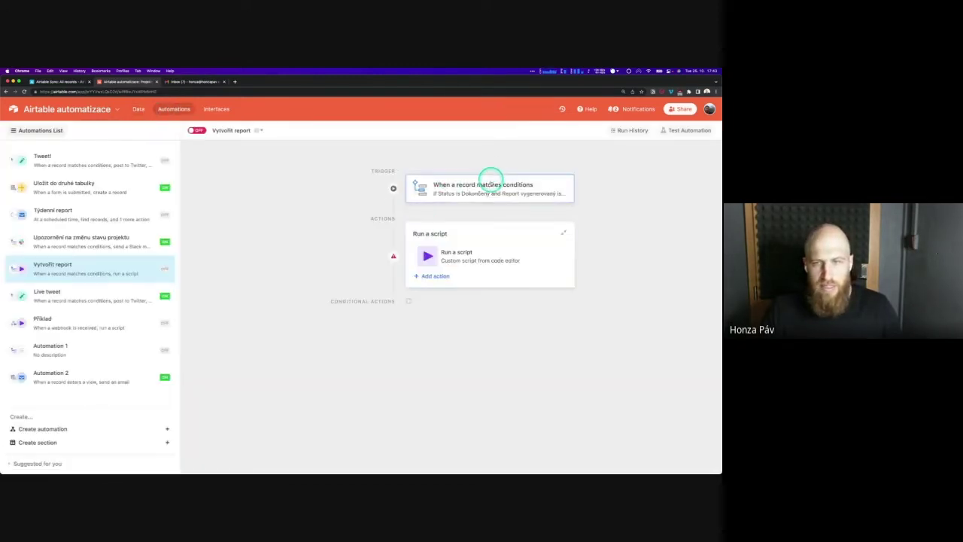
Inspect the Vytvořit report trigger's conditions, then switch to Uložit do druhé tabulky
click(490, 183)
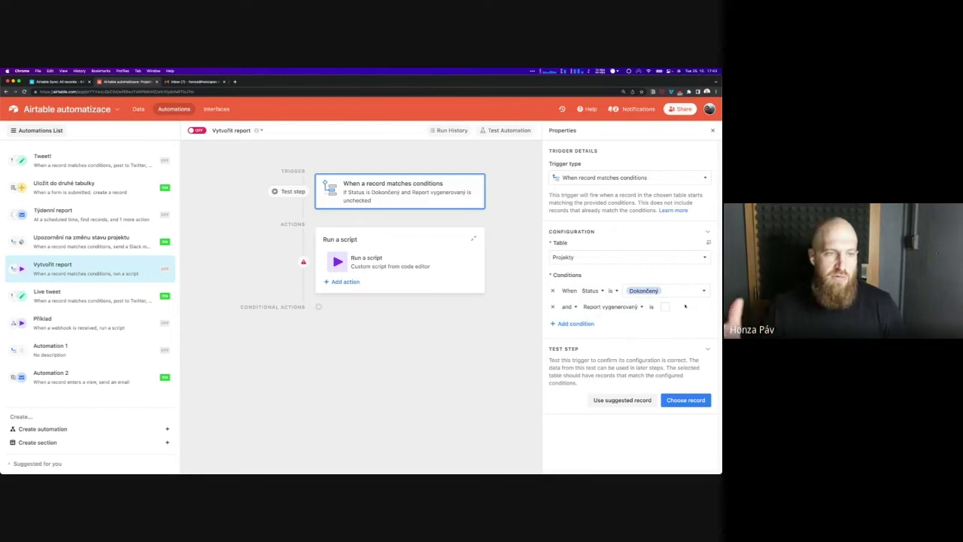
click(475, 278)
click(89, 211)
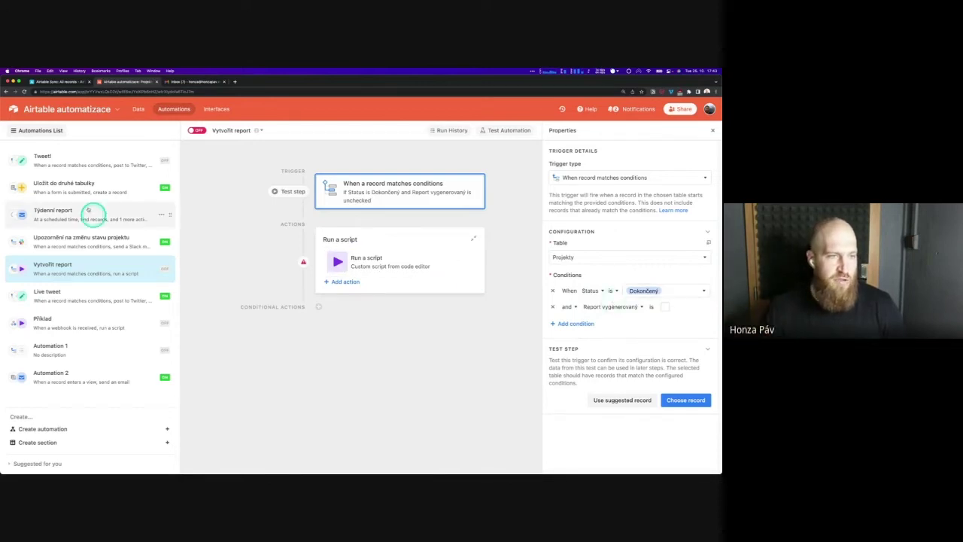
click(83, 187)
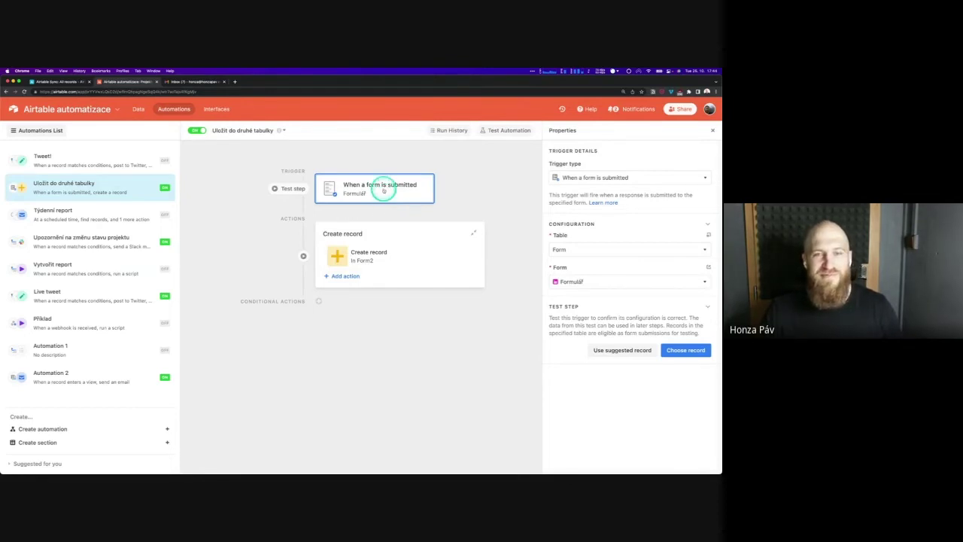
Browse Uložit do druhé tabulky's trigger types, then go to the Airtable home page
click(595, 177)
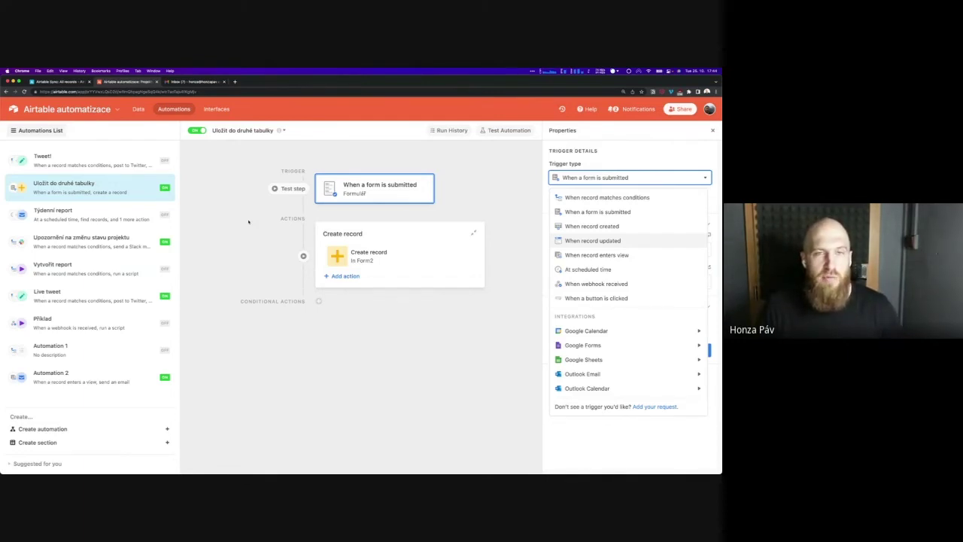
click(234, 194)
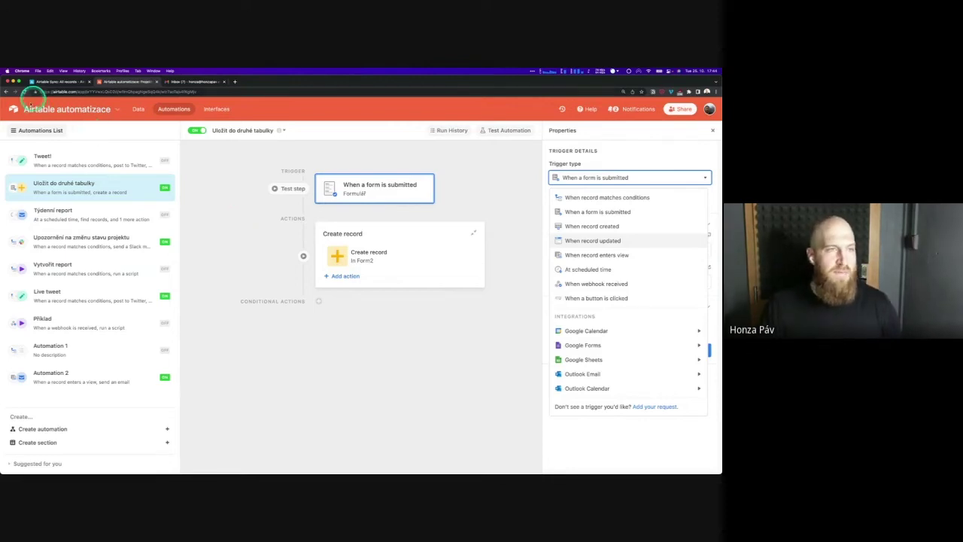
click(14, 109)
click(14, 109)
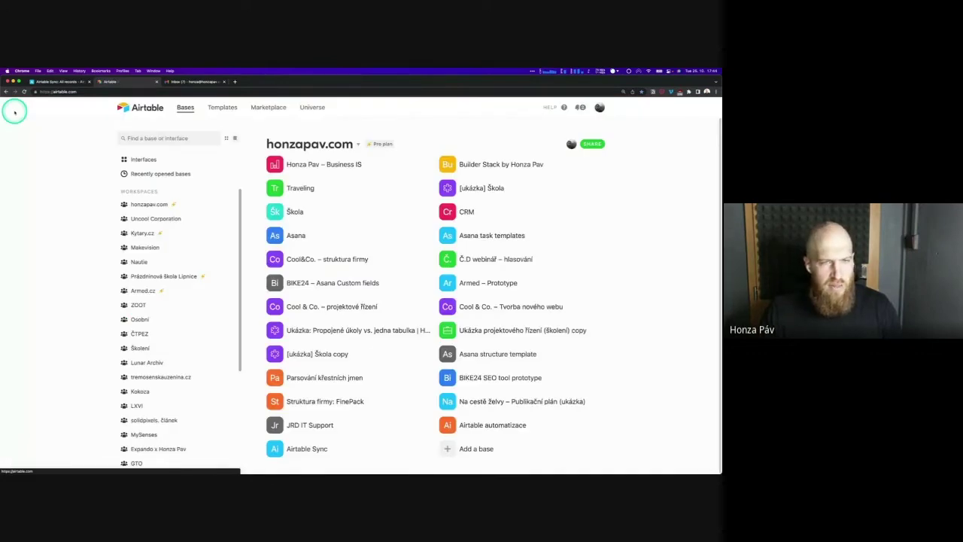
Open the n8n_certification base from the Uncool Corporation workspace and go to its automations
click(156, 219)
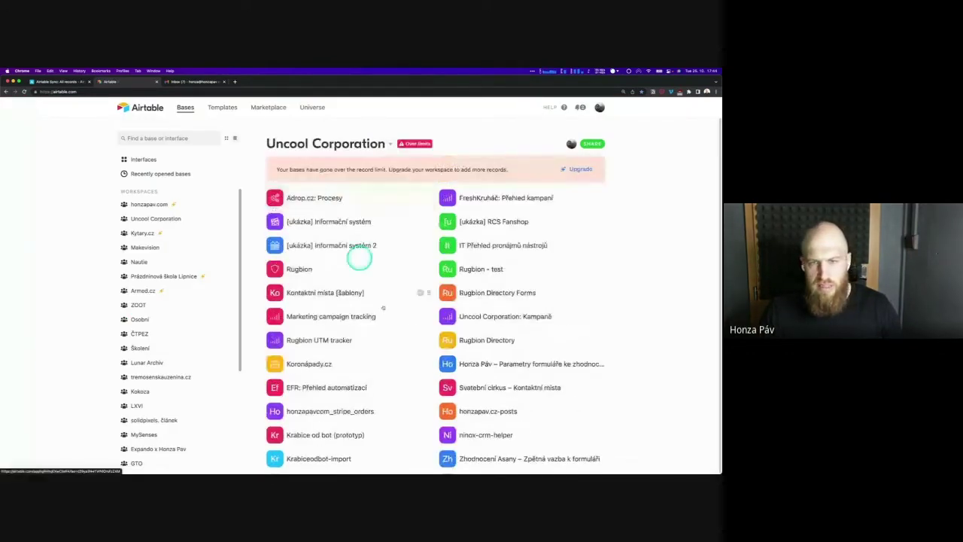
scroll(360, 259, down, 5)
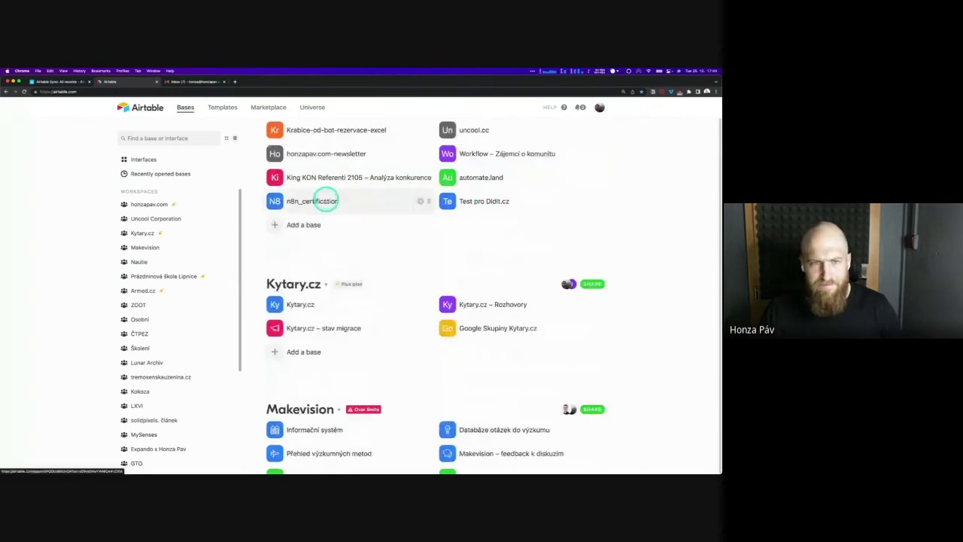
click(326, 200)
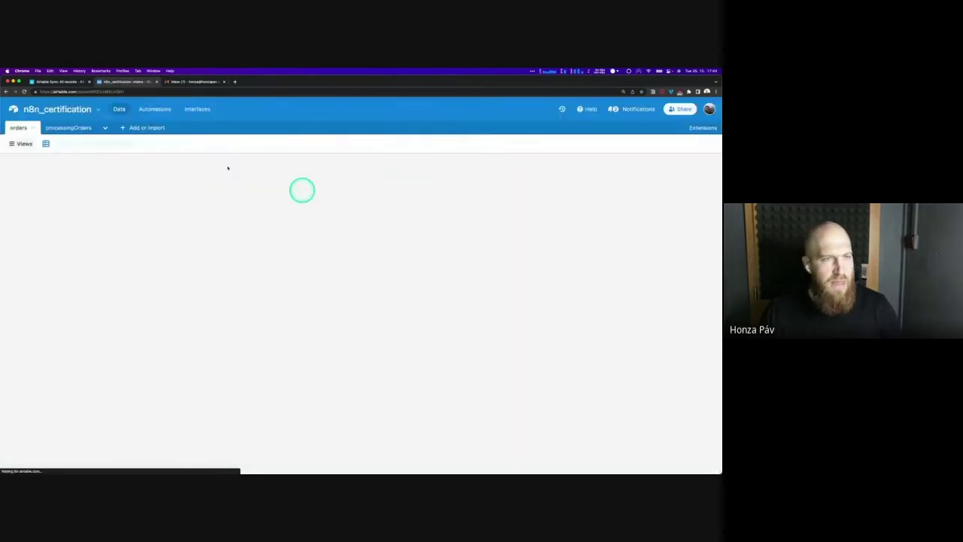
click(153, 111)
click(364, 204)
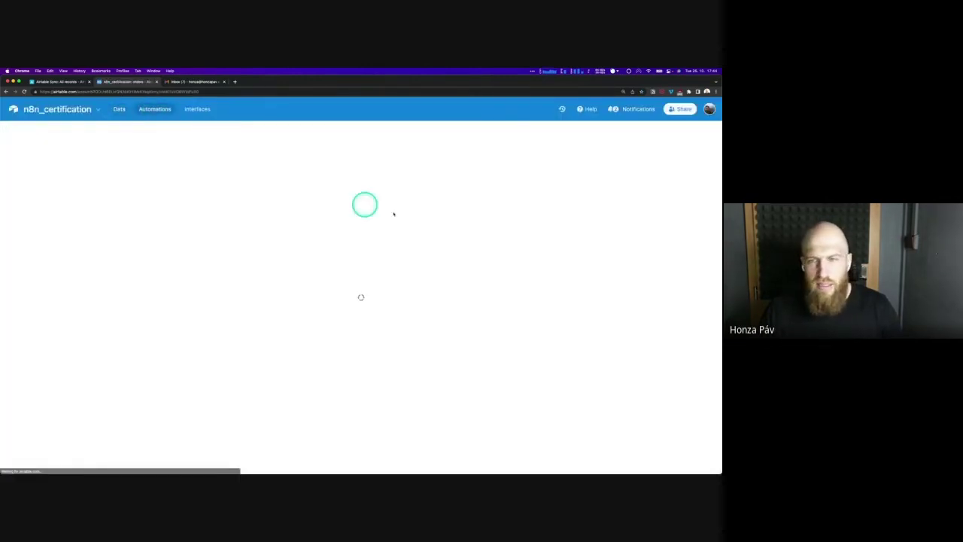
click(366, 324)
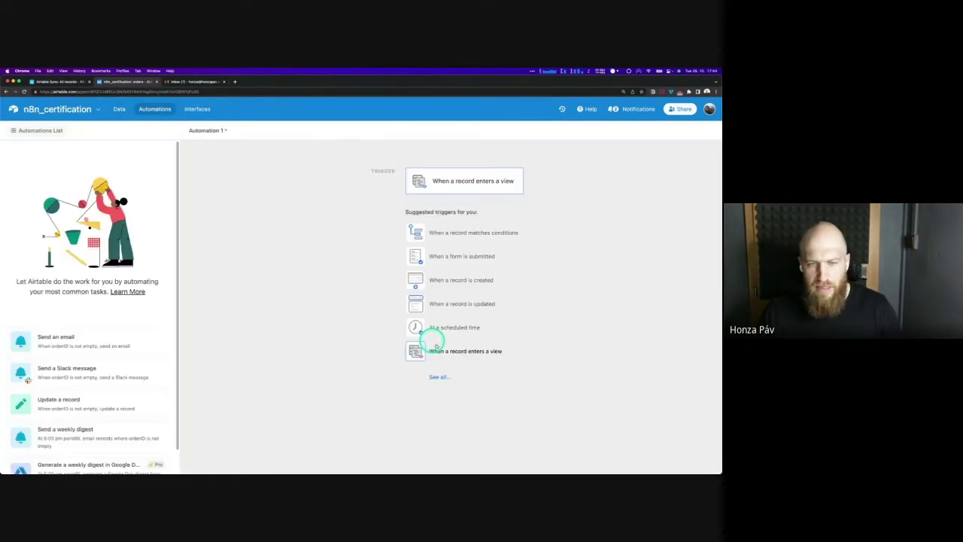
Try a form-submission trigger on the orders table, and find that no forms are available
click(466, 230)
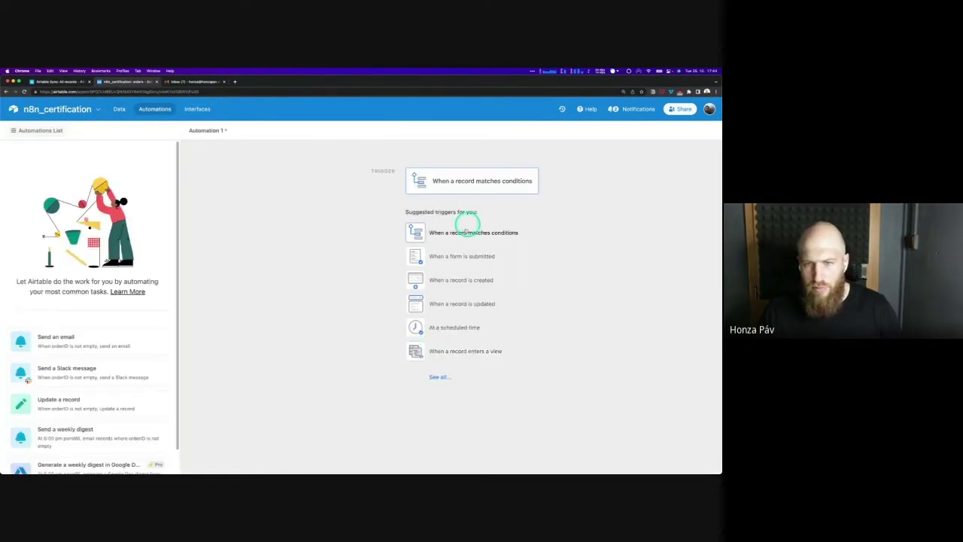
click(460, 268)
click(466, 257)
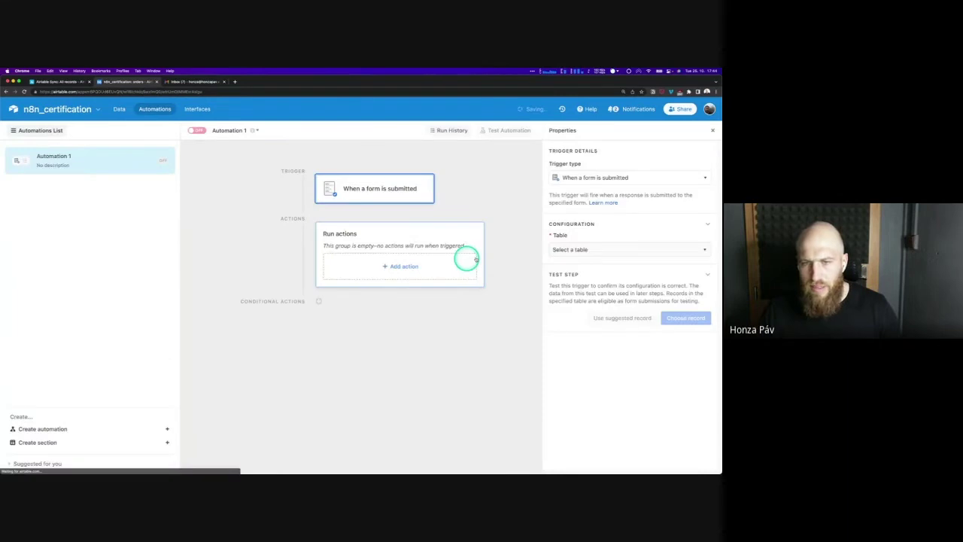
click(562, 251)
click(561, 278)
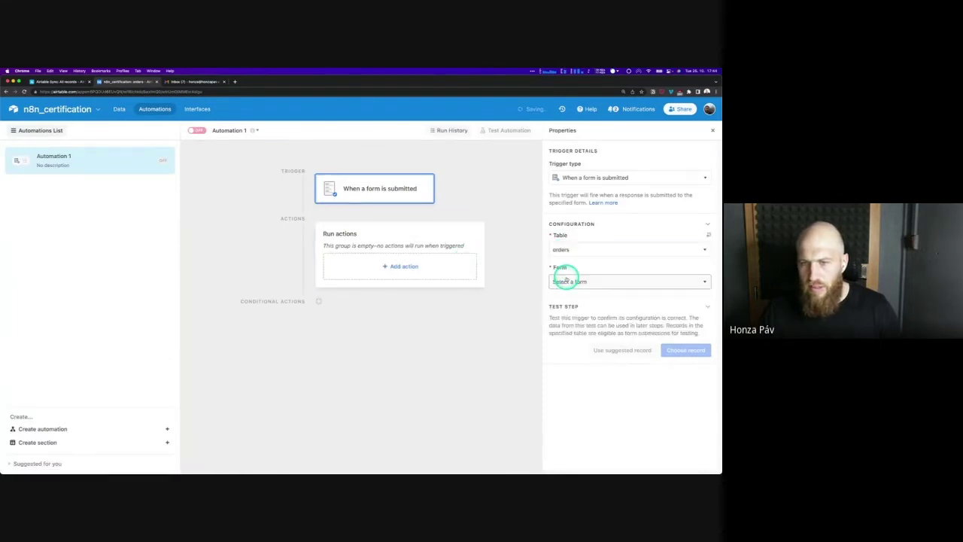
click(572, 283)
click(384, 188)
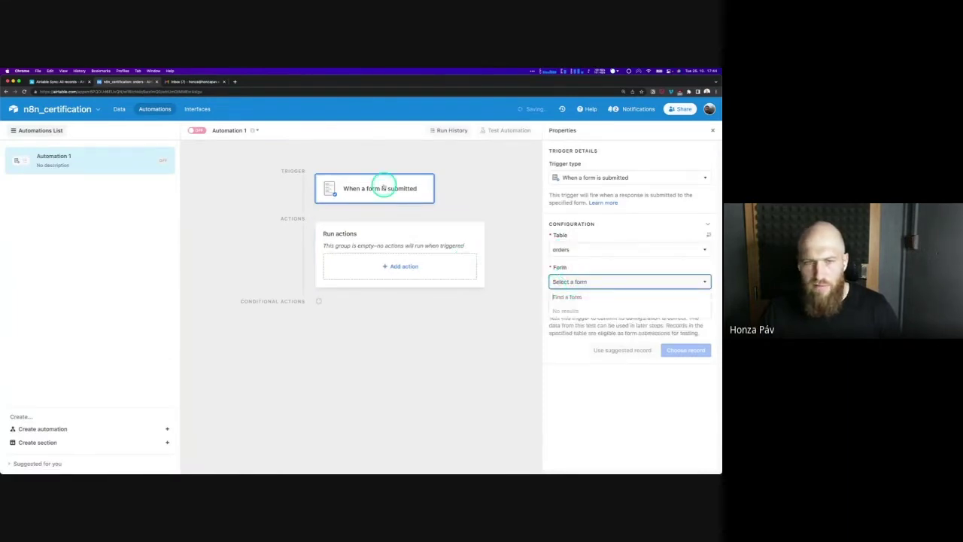
click(328, 188)
Switch the trigger to When record matches conditions on the orders table
click(703, 178)
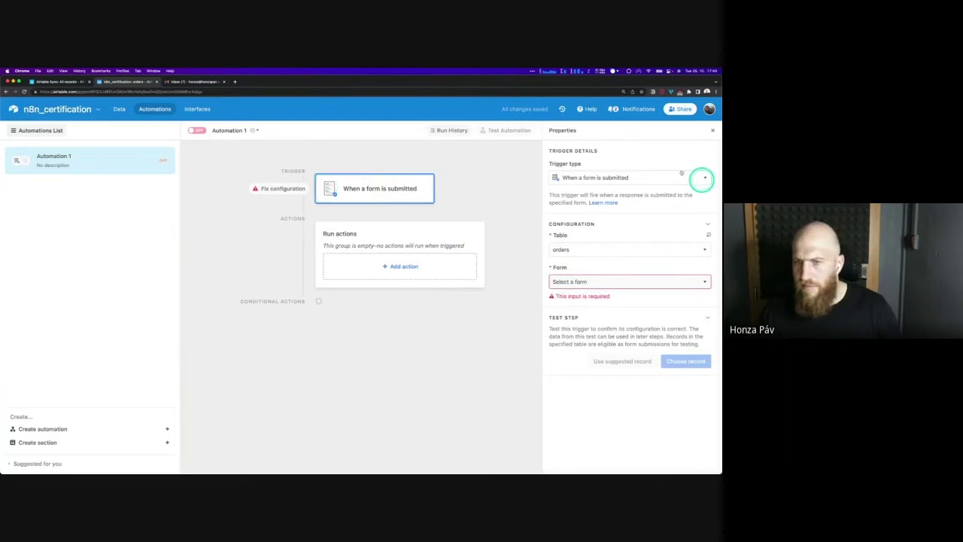
click(647, 177)
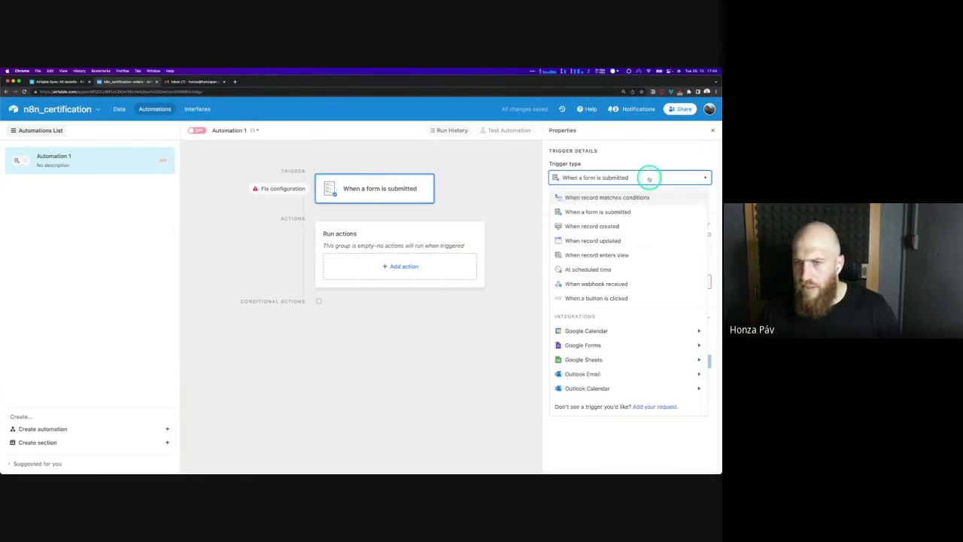
click(607, 199)
click(622, 271)
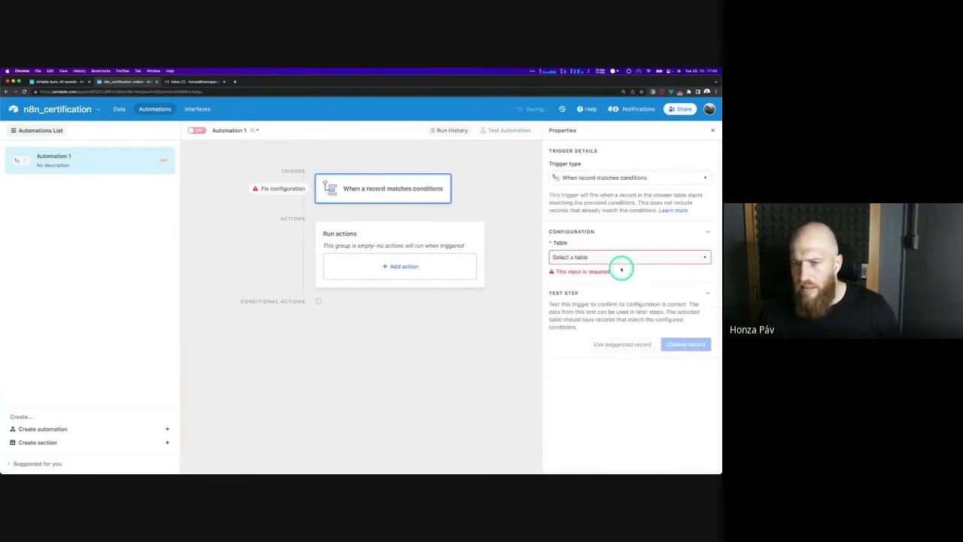
click(607, 260)
click(595, 285)
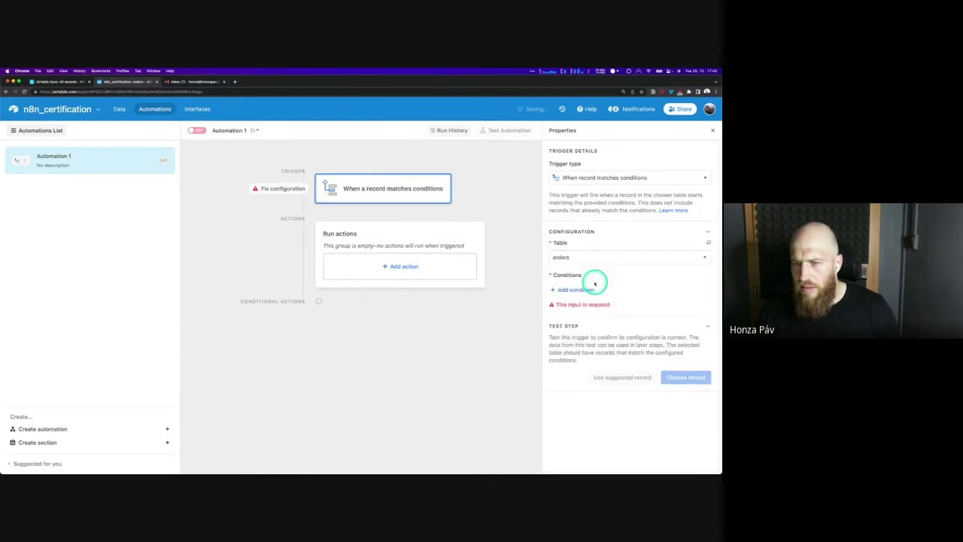
Add the condition orderID is not empty and use record 23 as the test record
click(580, 289)
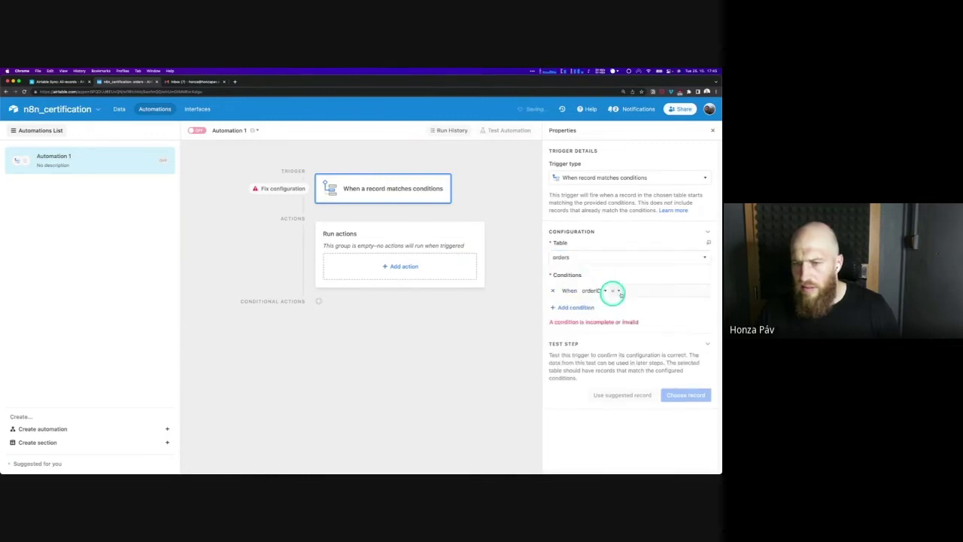
click(614, 292)
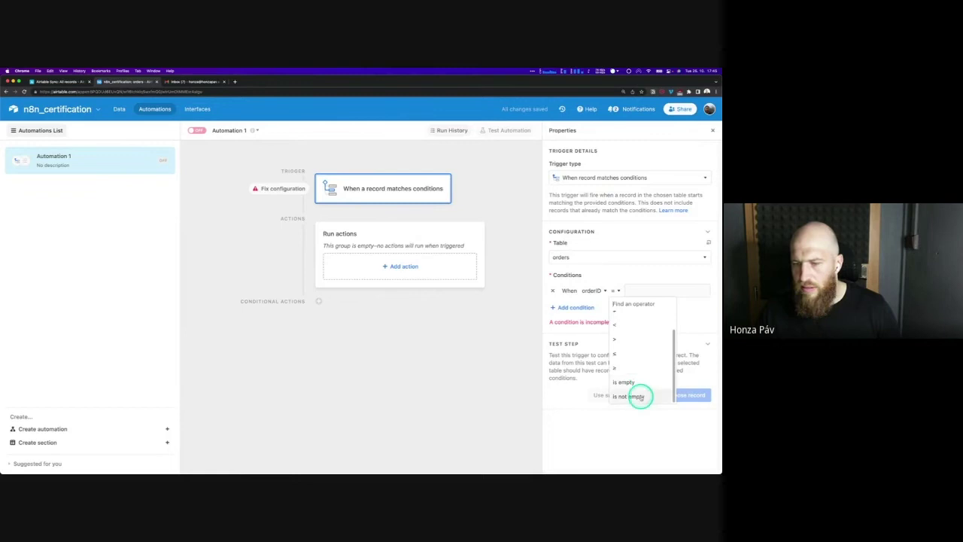
click(639, 396)
click(687, 385)
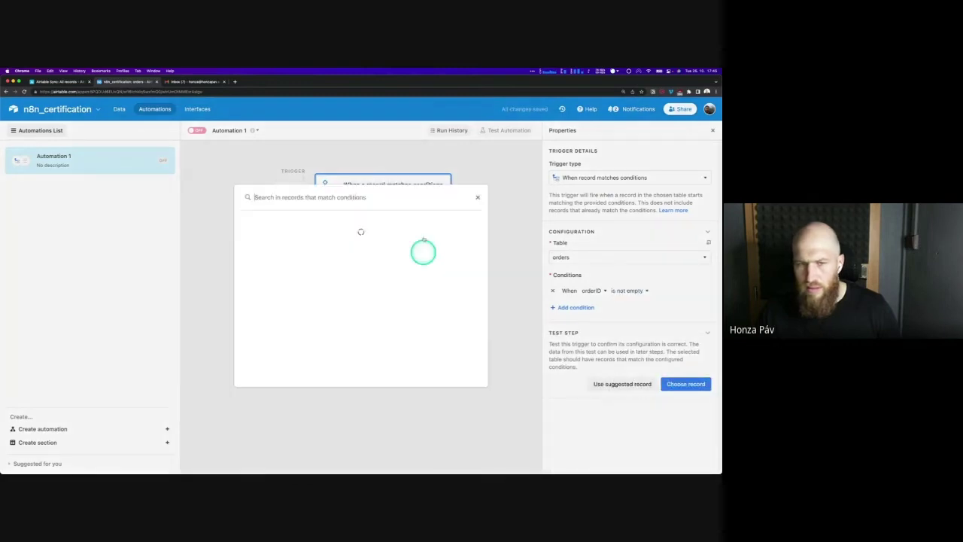
click(441, 225)
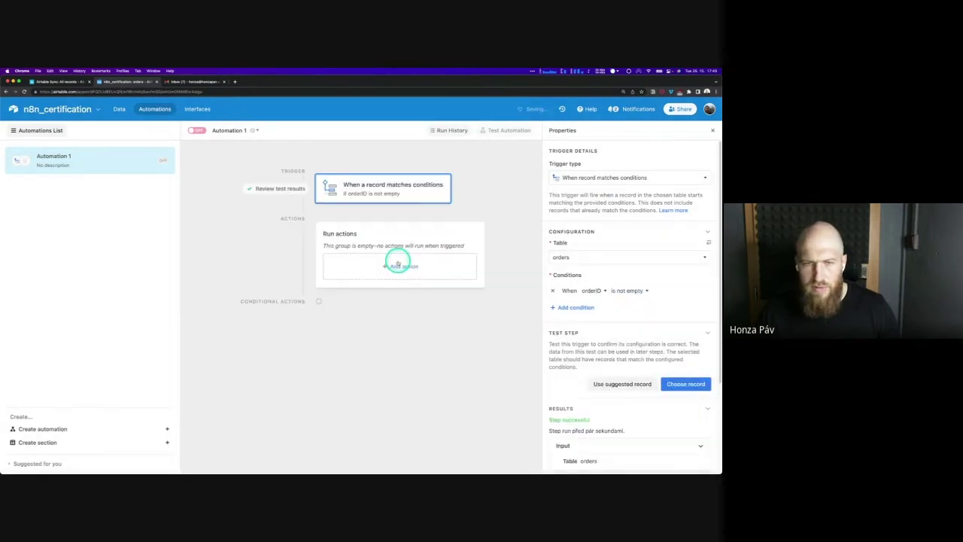
Add a Twitter Post tweet action to the automation
click(397, 260)
scroll(403, 393, down, 1)
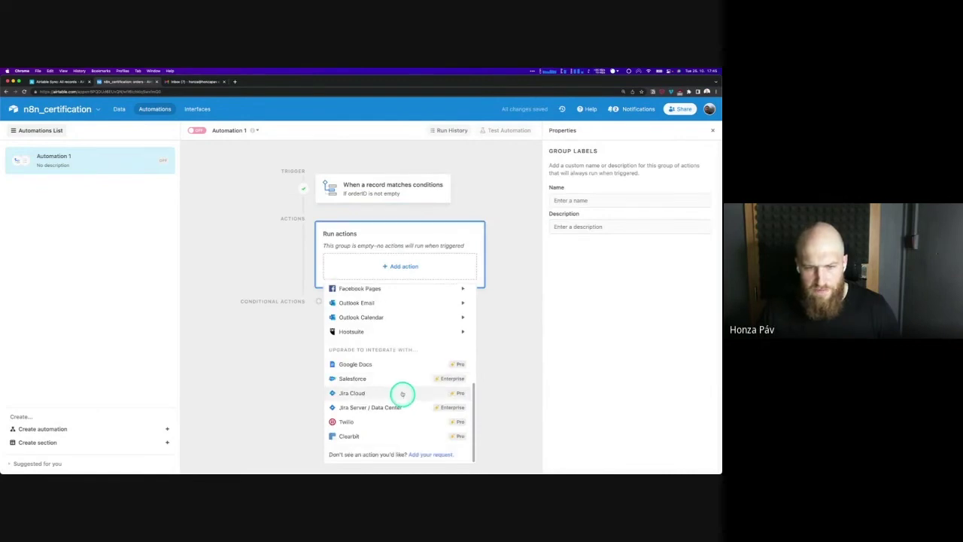
scroll(402, 394, up, 2)
mouse_move(400, 381)
mouse_move(461, 343)
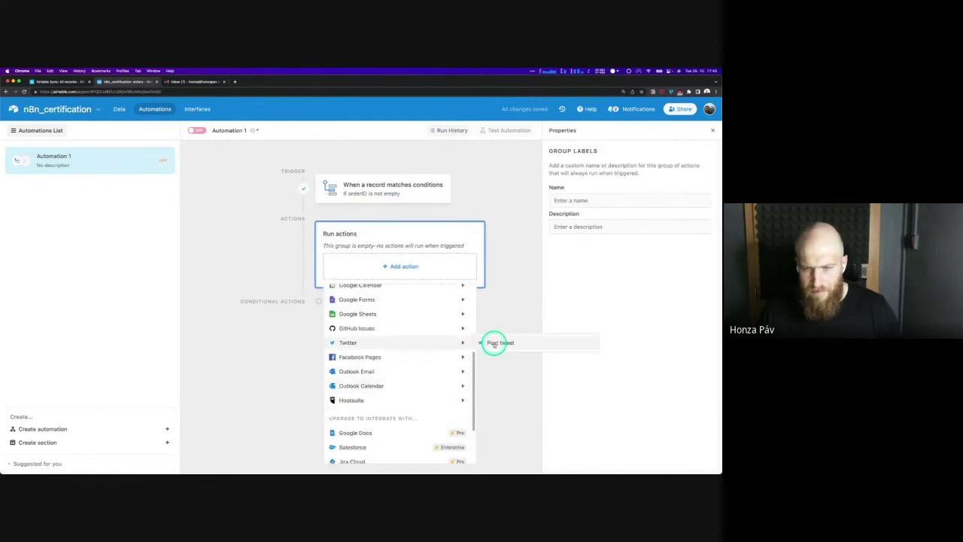
click(495, 343)
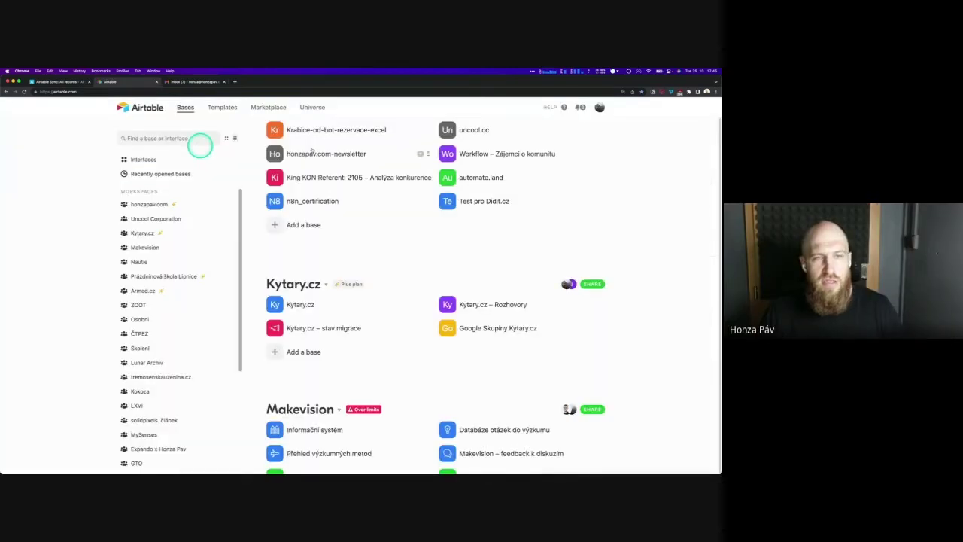
Go to the honzapav.com workspace, open the Airtable automatizace base, and show its automations
scroll(333, 223, up, 2)
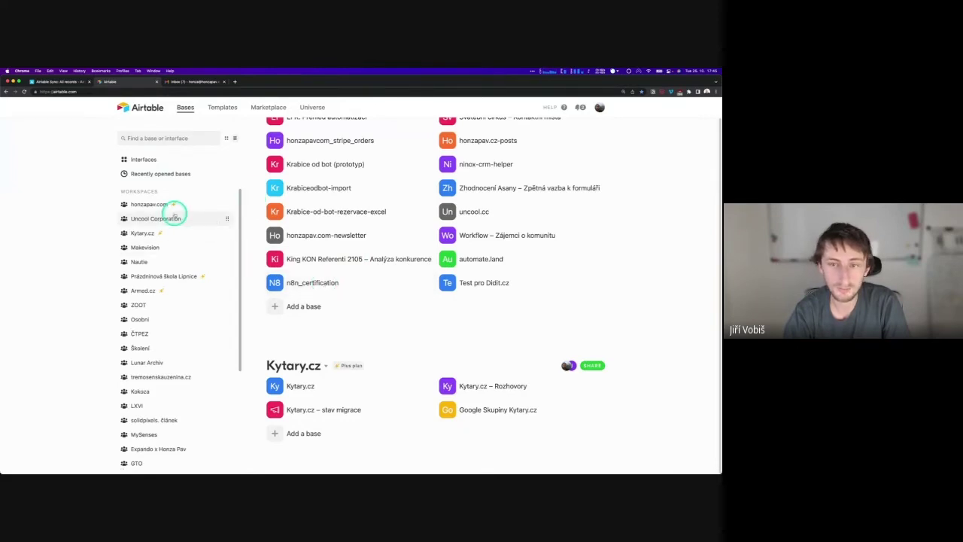
click(157, 204)
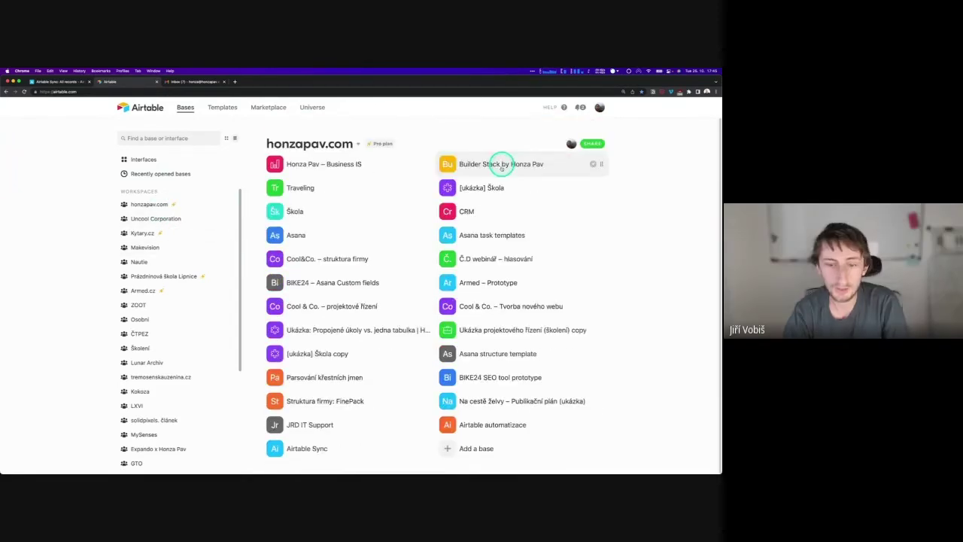
click(493, 424)
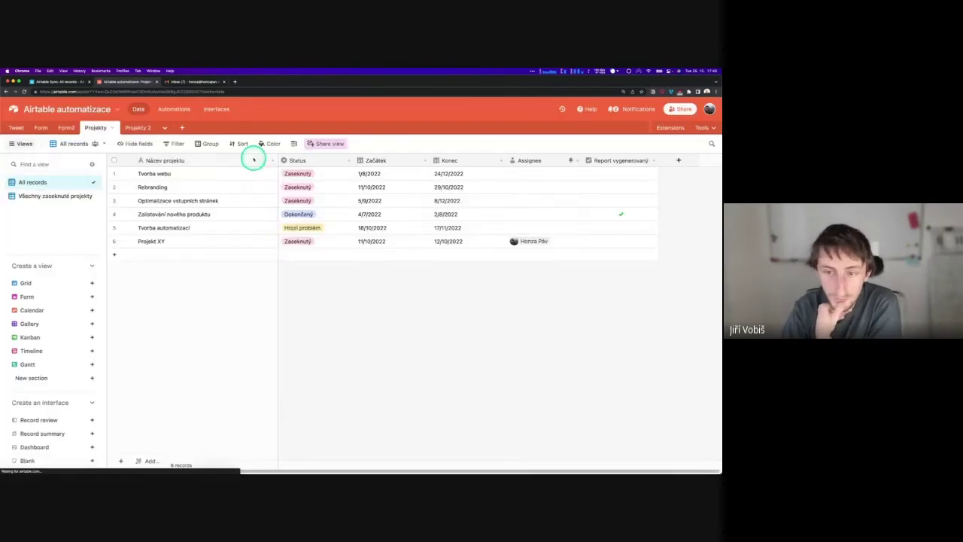
click(170, 108)
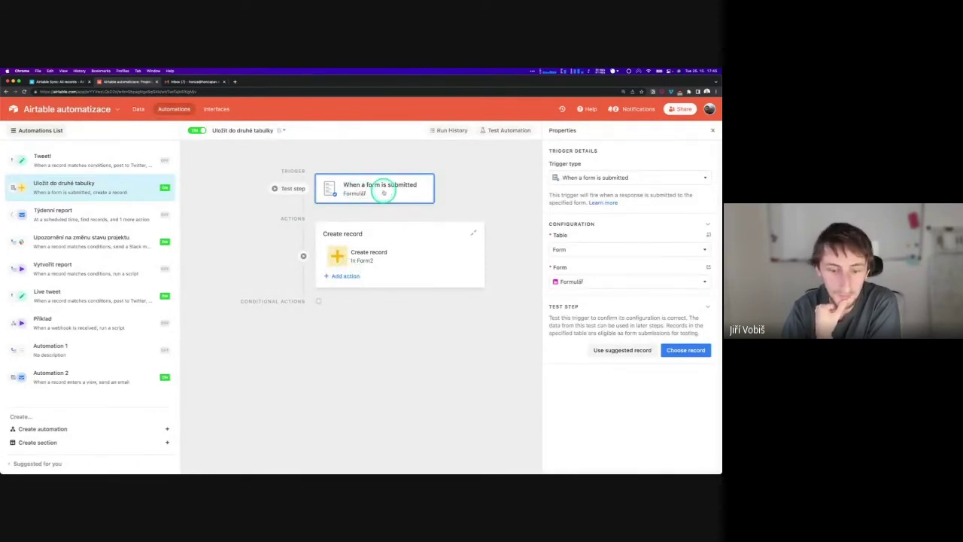
Add a new Automation 3 with Create automation in the Automations sidebar
click(49, 430)
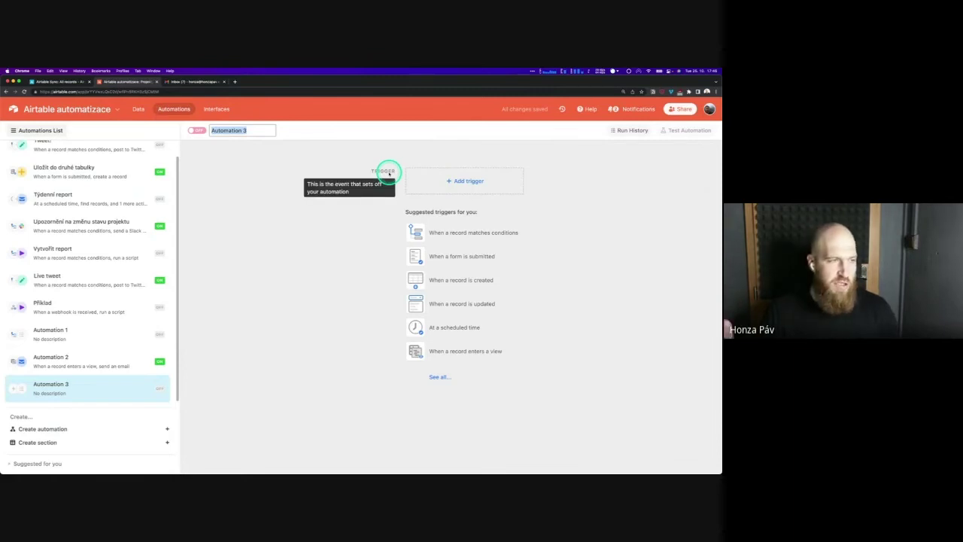
Choose the When a record matches conditions trigger, then browse the actions list without adding one
click(448, 235)
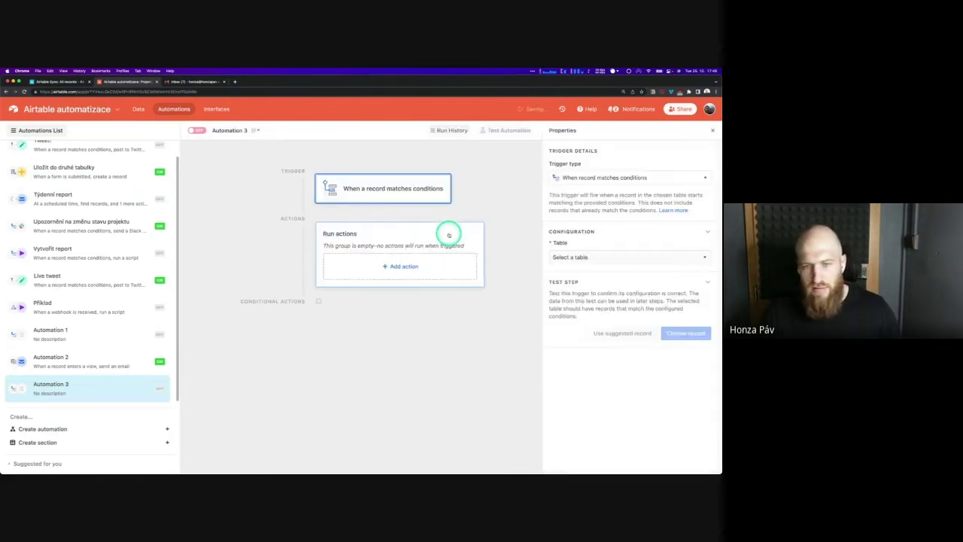
click(402, 267)
mouse_move(387, 390)
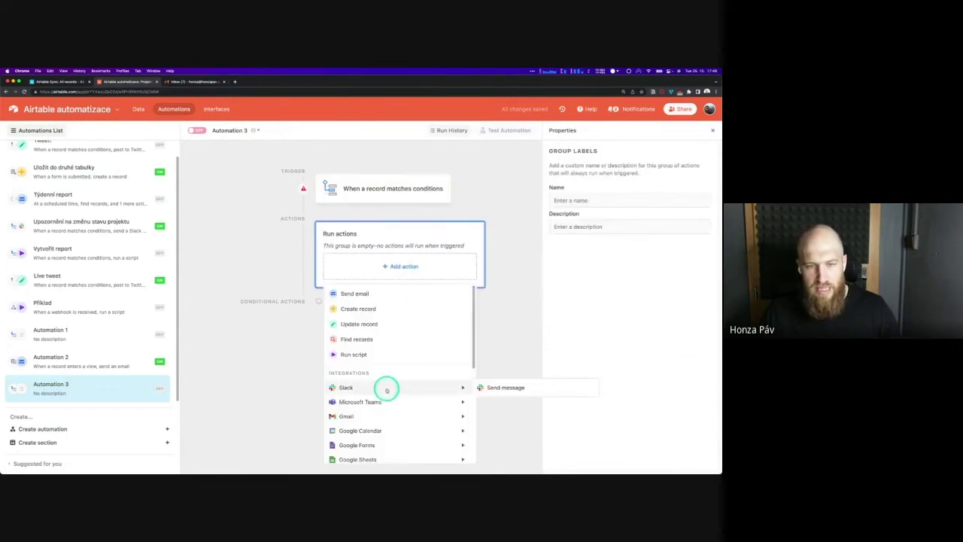
scroll(387, 390, down, 5)
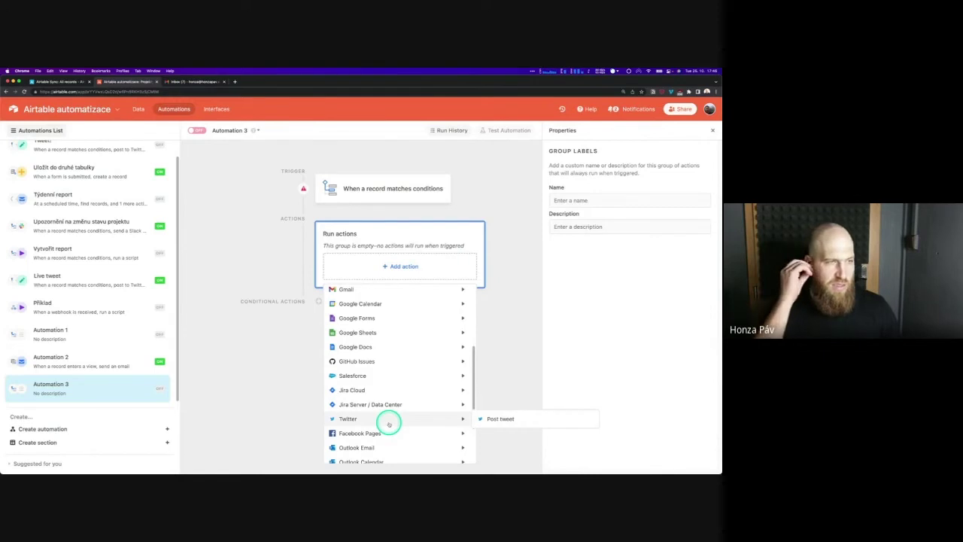
mouse_move(408, 364)
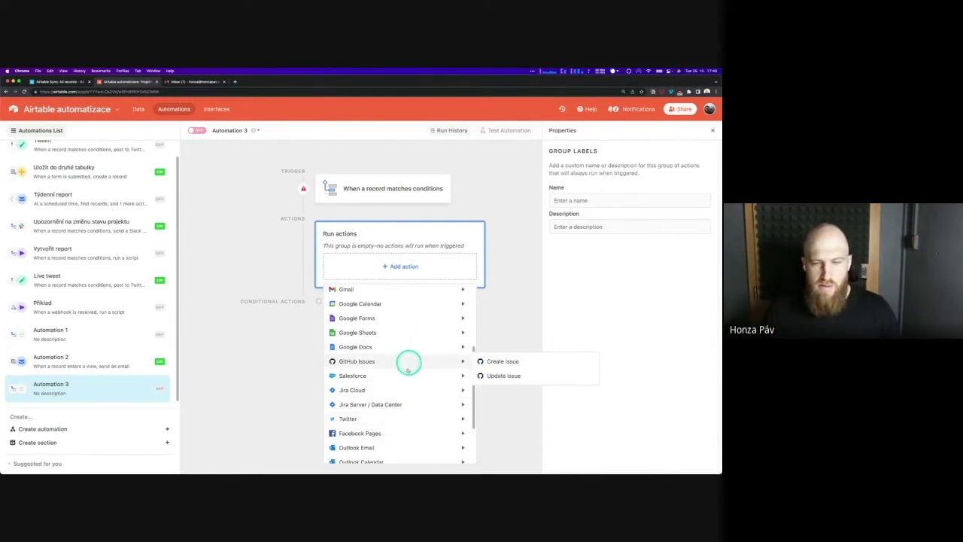
scroll(407, 372, up, 5)
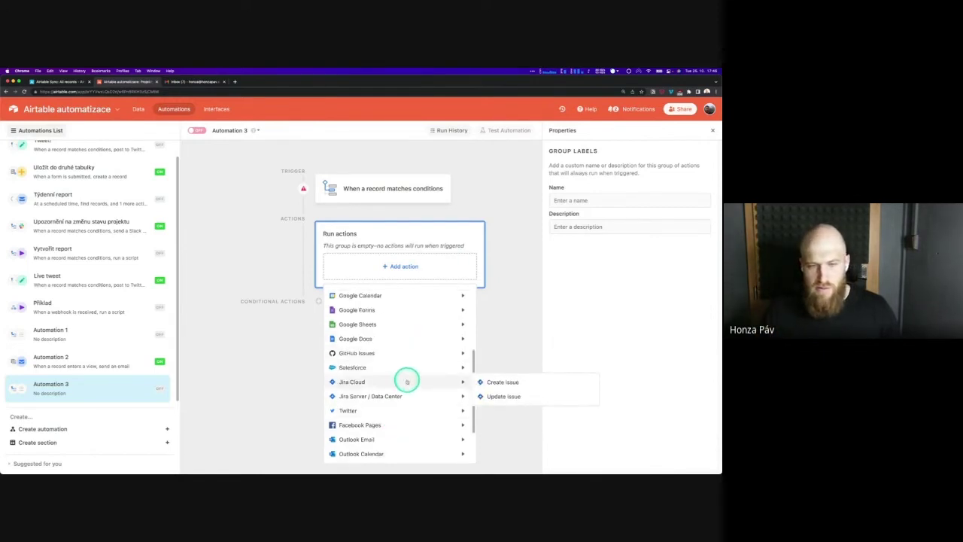
click(423, 238)
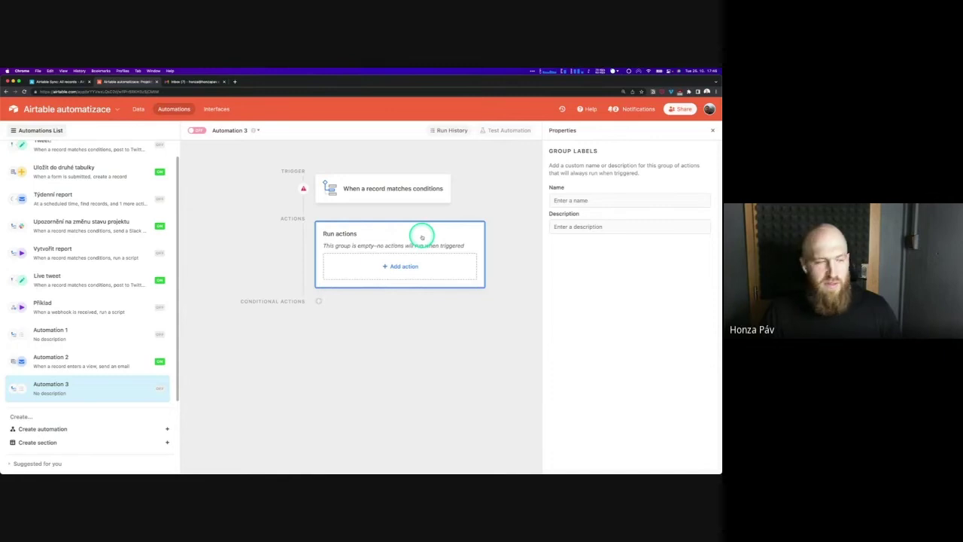
click(410, 192)
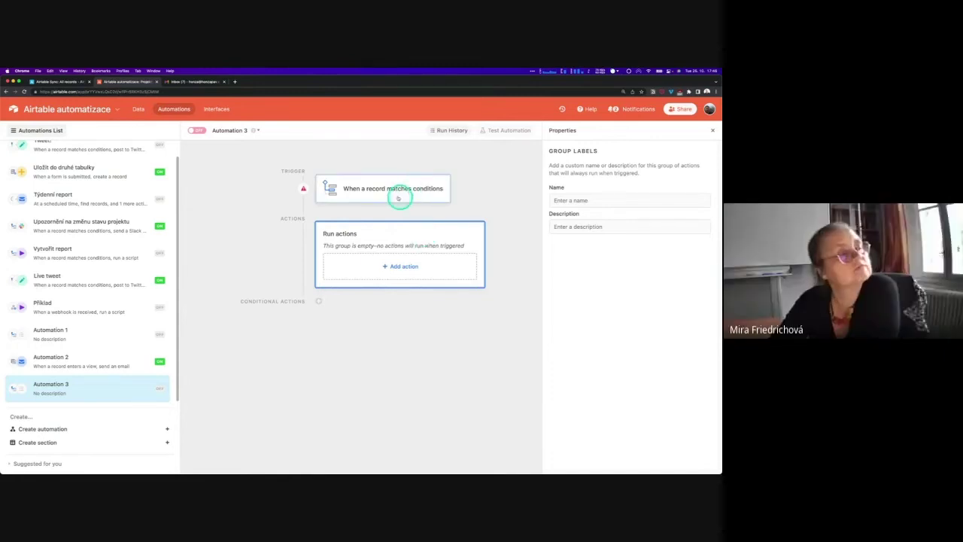
Change Automation 3's trigger type to When record updated and confirm the change
click(398, 198)
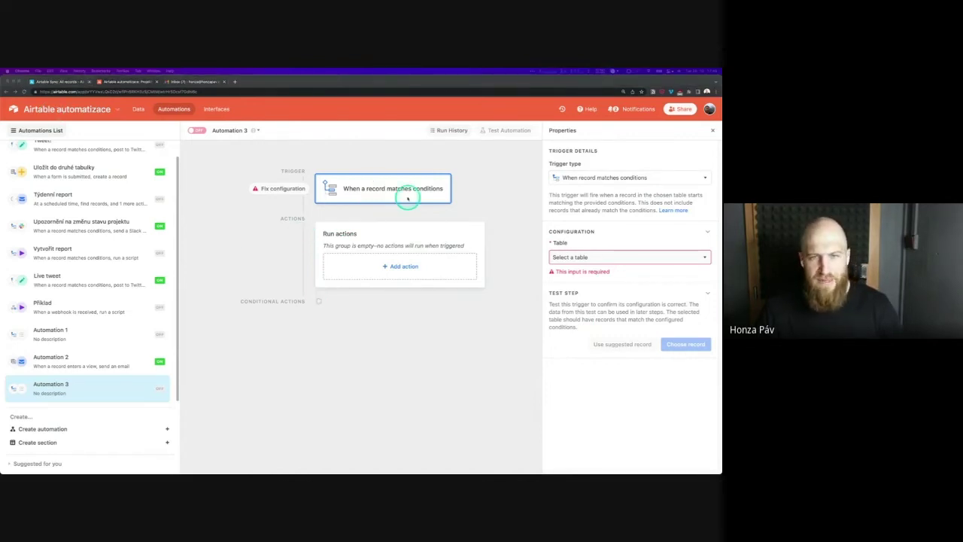
click(612, 180)
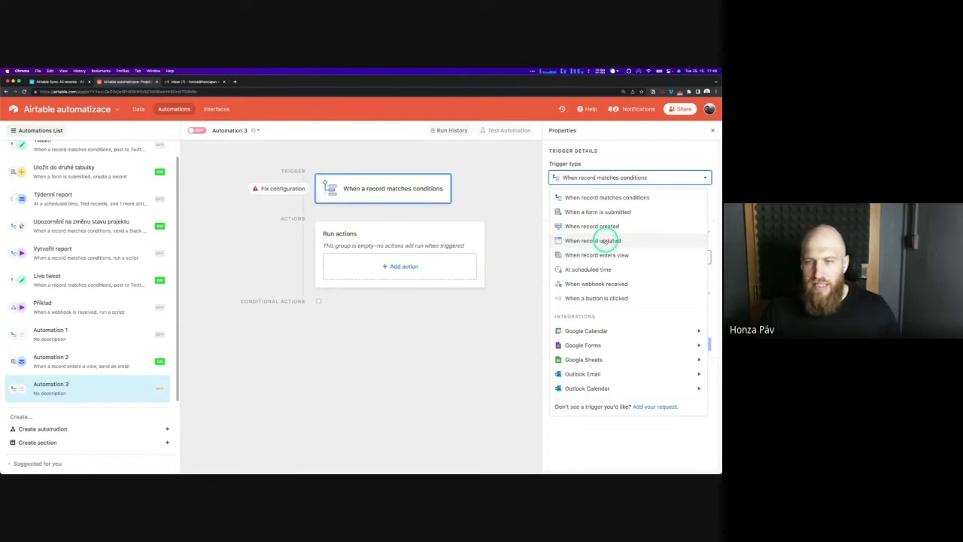
click(606, 240)
click(621, 267)
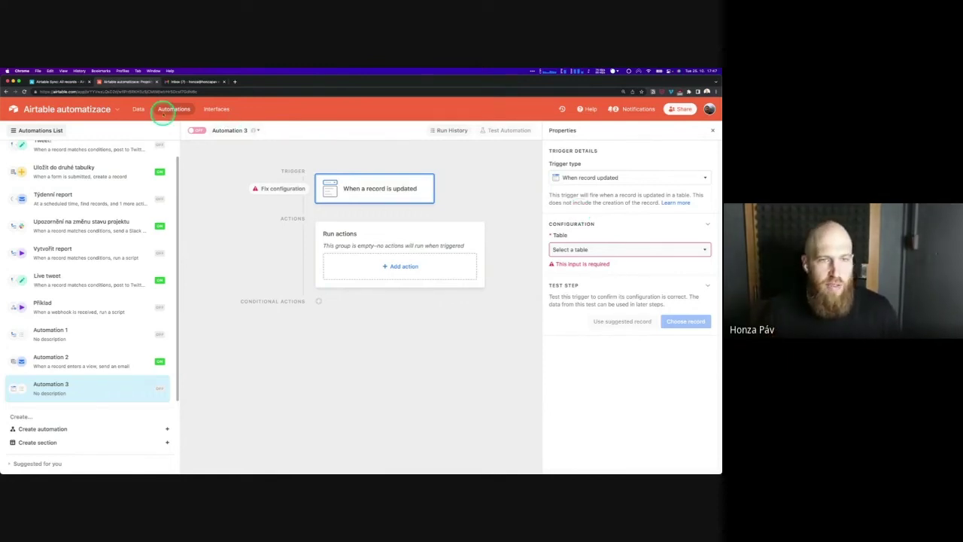
Inspect Projekt XY's Status options and the Status field settings, cancel, then return to Automations
click(141, 109)
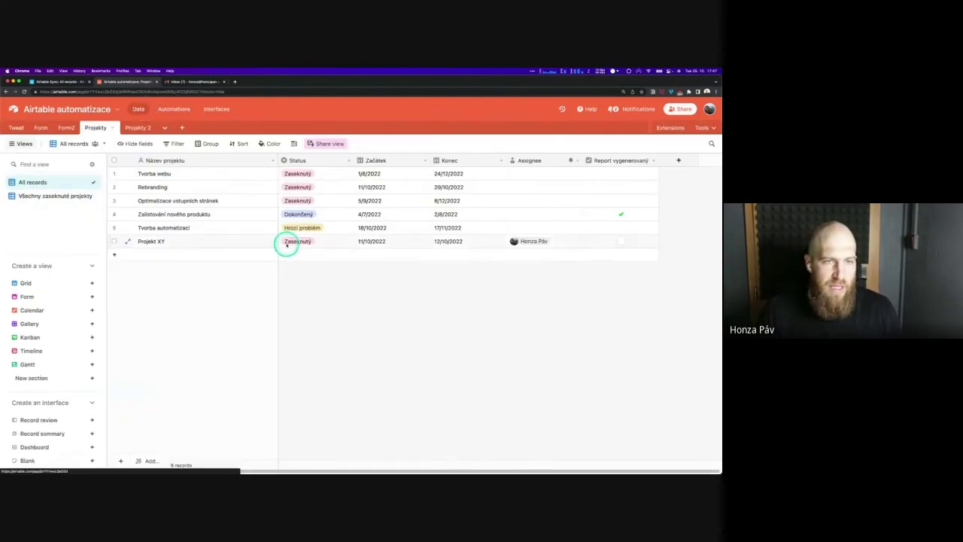
click(326, 242)
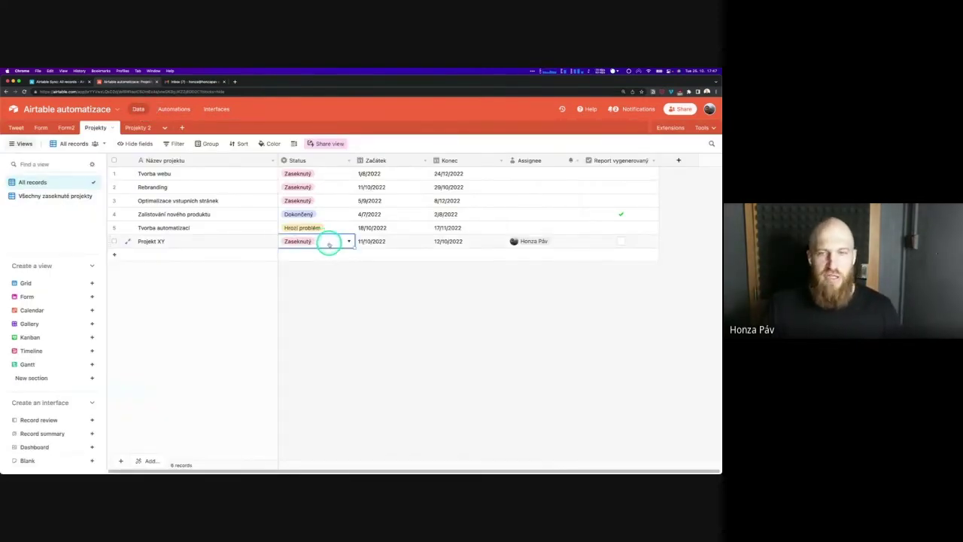
click(329, 244)
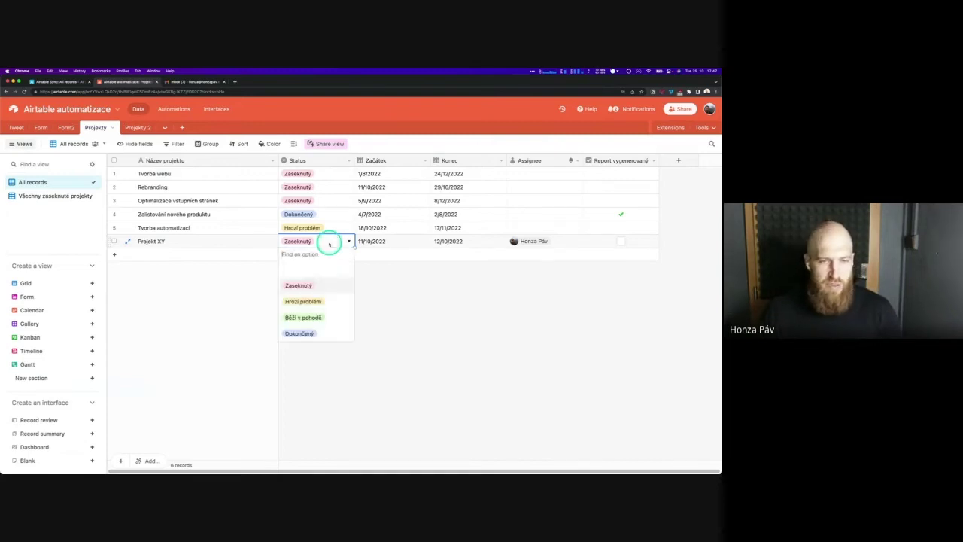
click(349, 161)
click(344, 174)
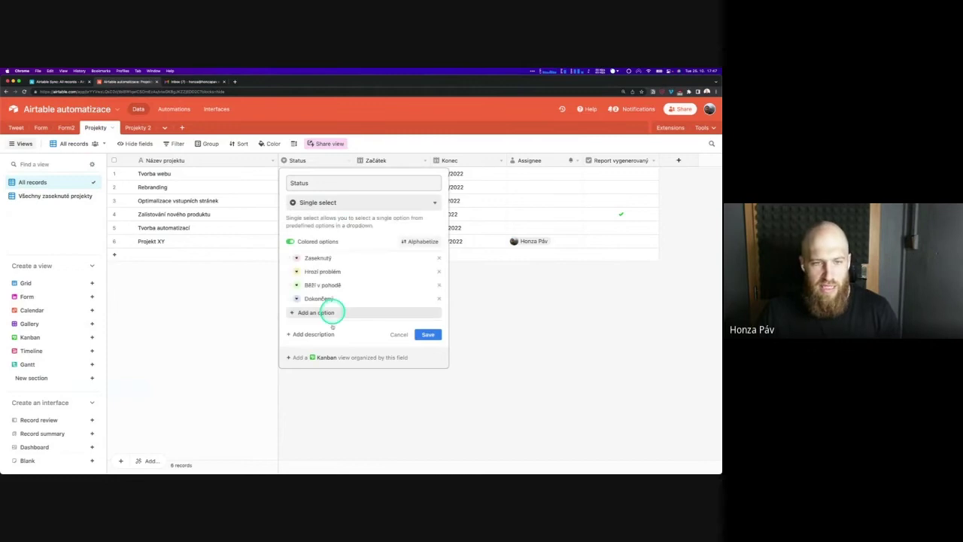
click(549, 282)
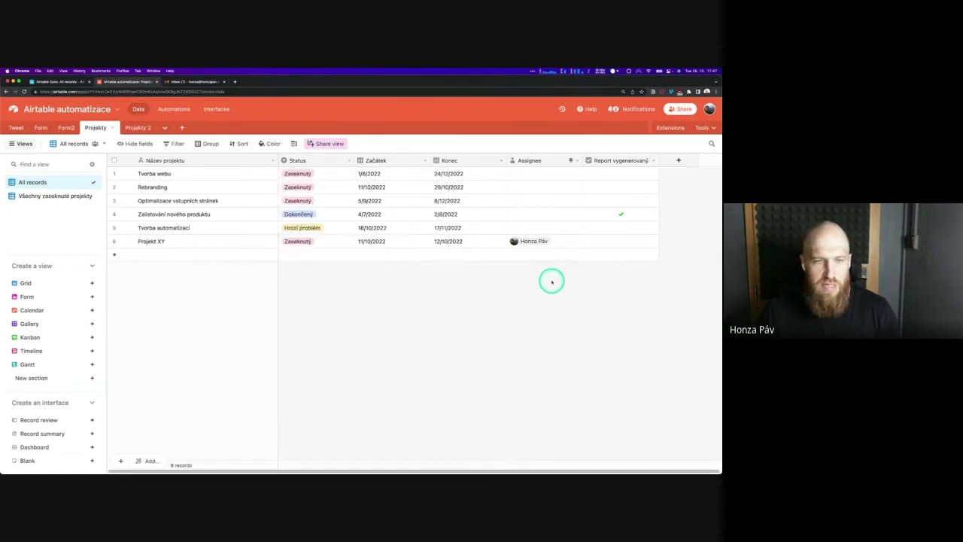
click(419, 296)
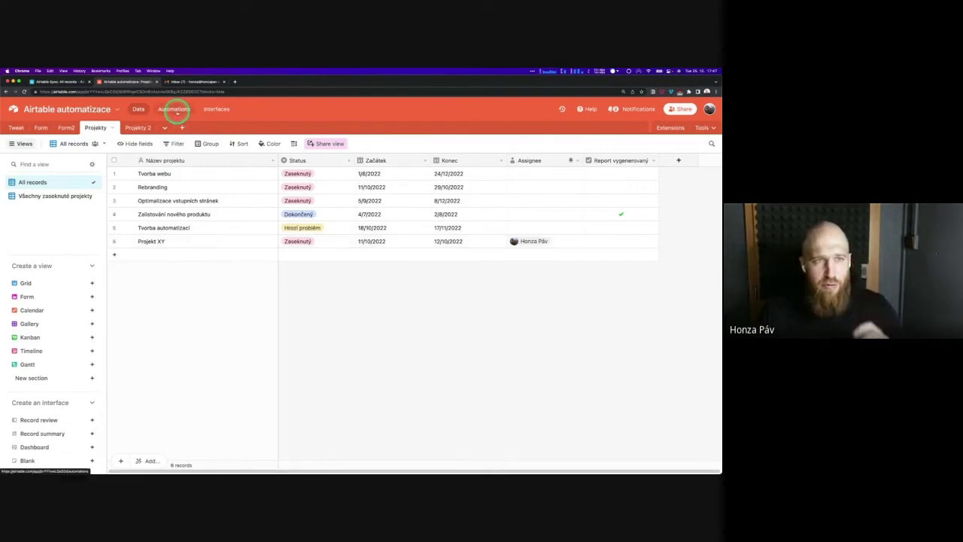
click(174, 109)
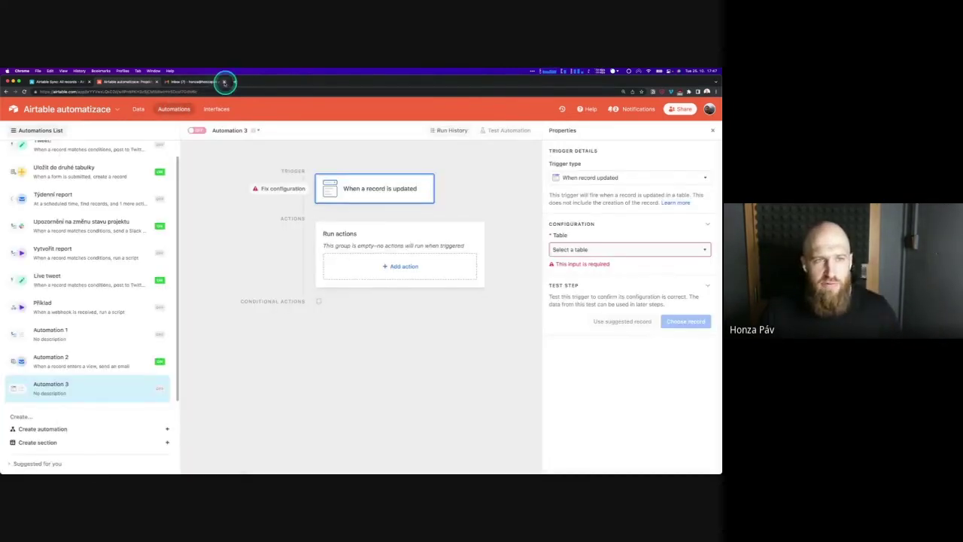
Set the trigger table to Projekty with the All records view
click(222, 82)
click(586, 252)
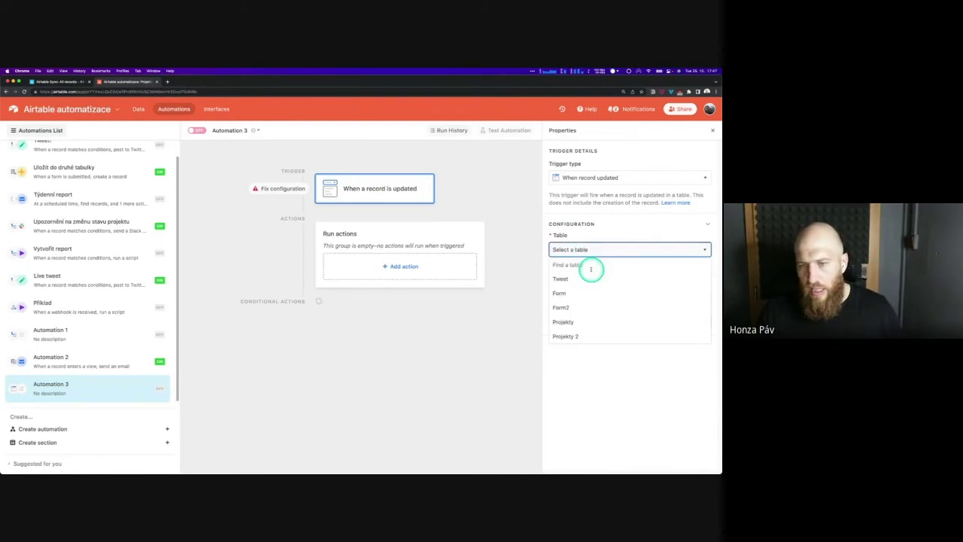
click(576, 337)
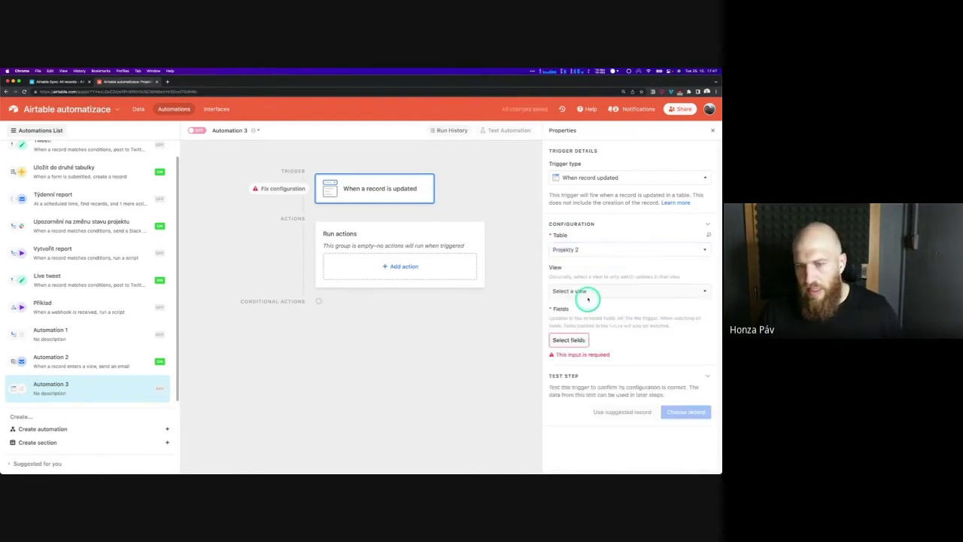
click(587, 293)
click(580, 336)
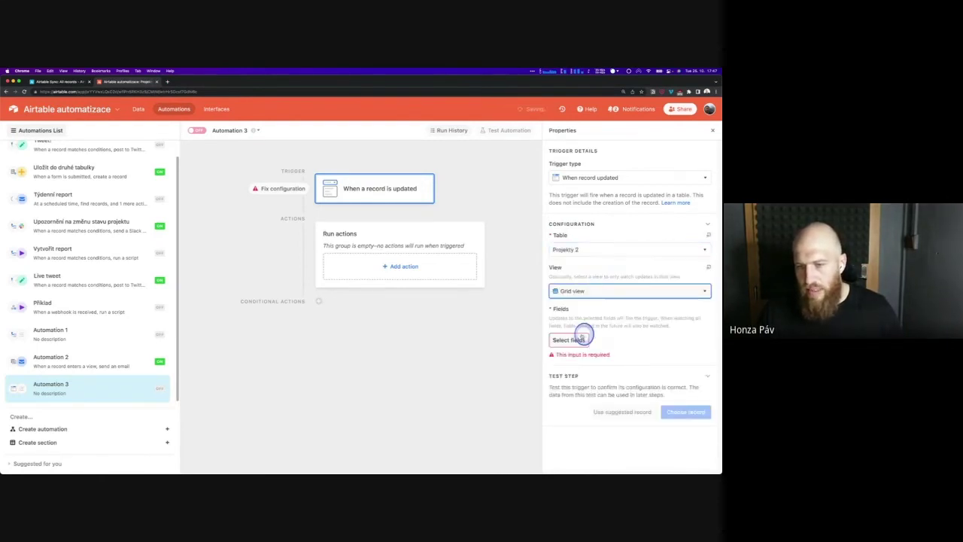
click(576, 249)
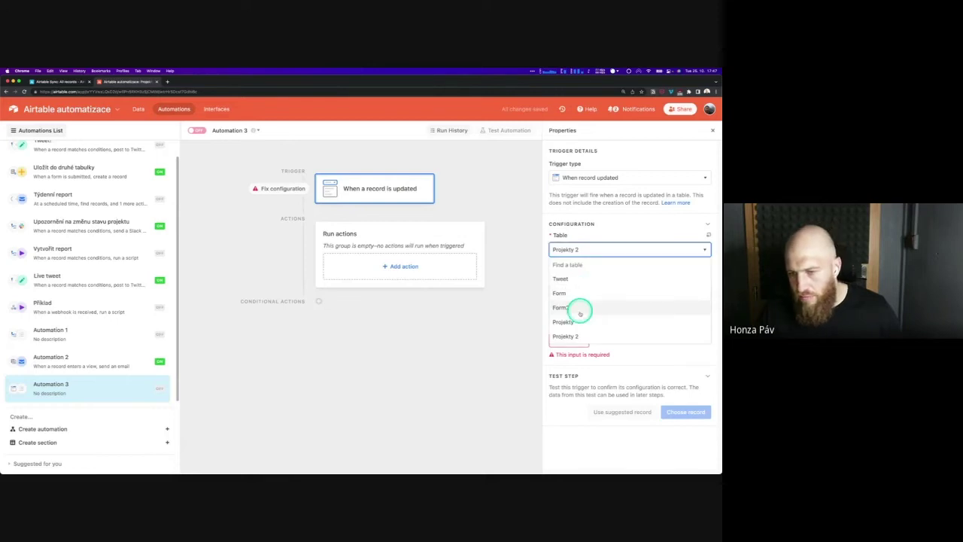
click(581, 319)
click(581, 292)
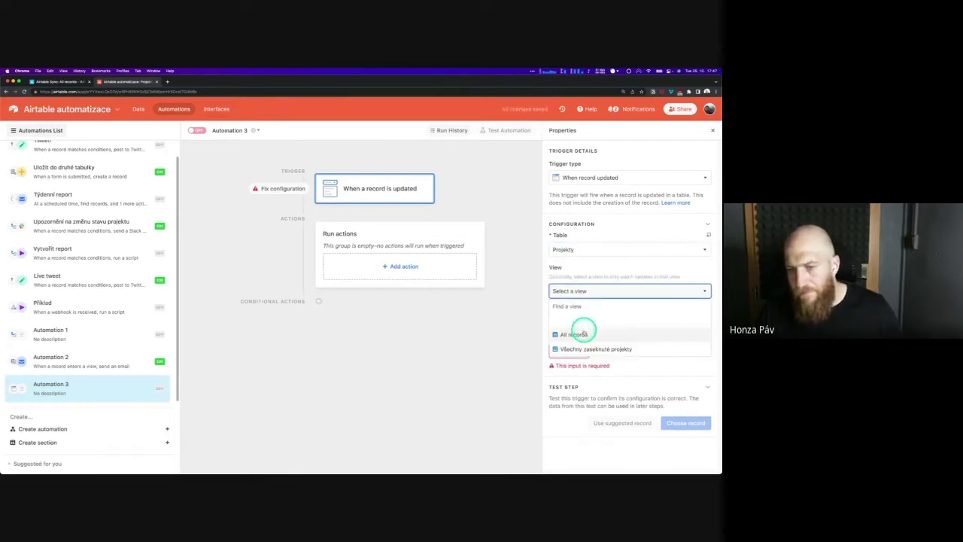
click(584, 332)
Make the trigger watch only the Status field for updates
click(569, 339)
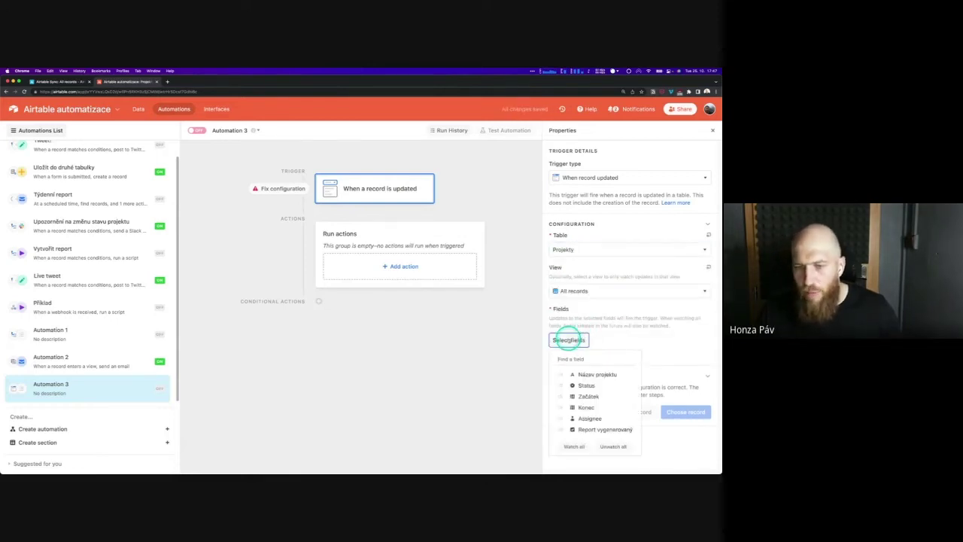
click(560, 385)
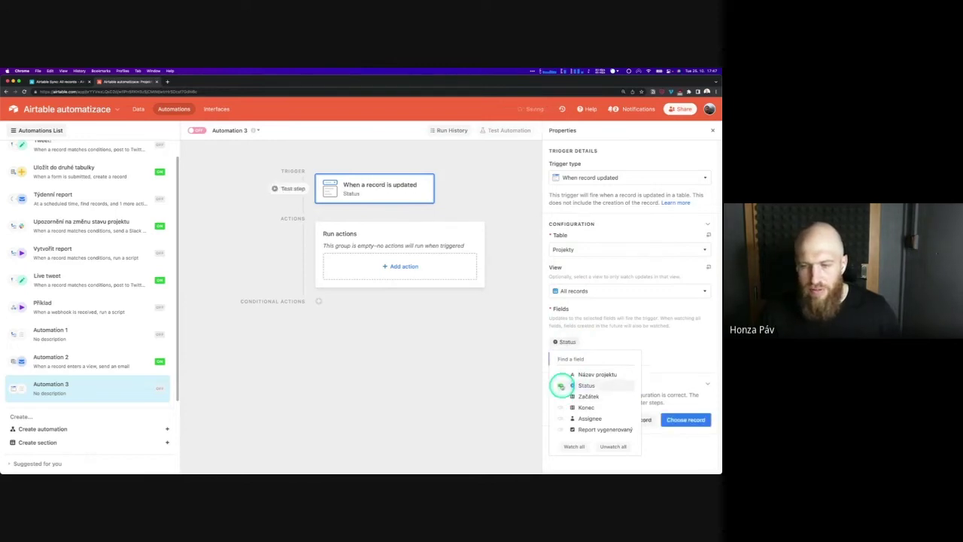
click(669, 344)
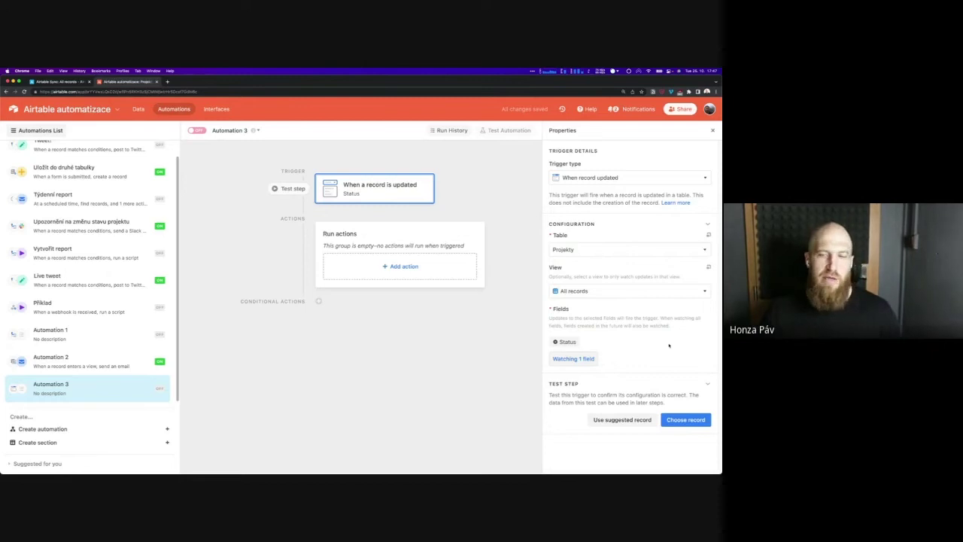
click(591, 356)
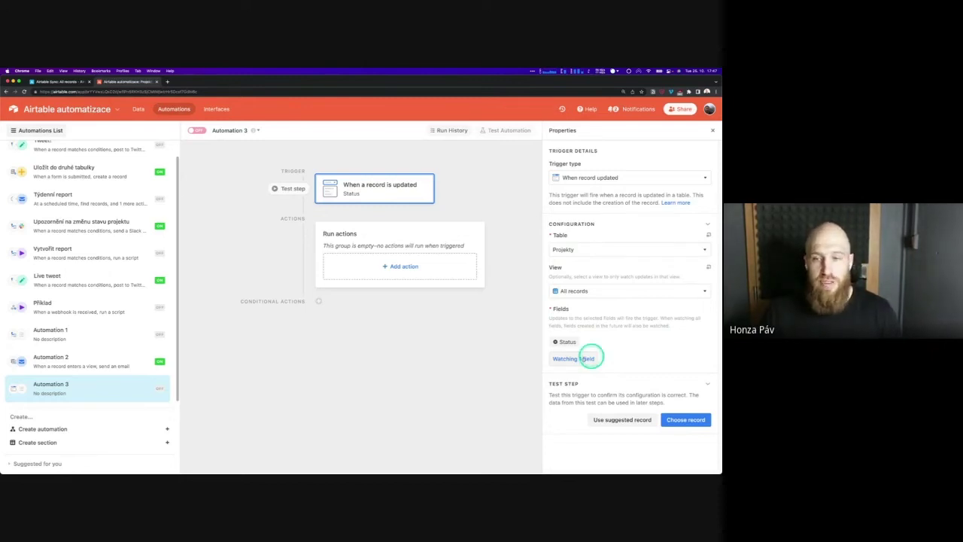
click(616, 347)
click(624, 347)
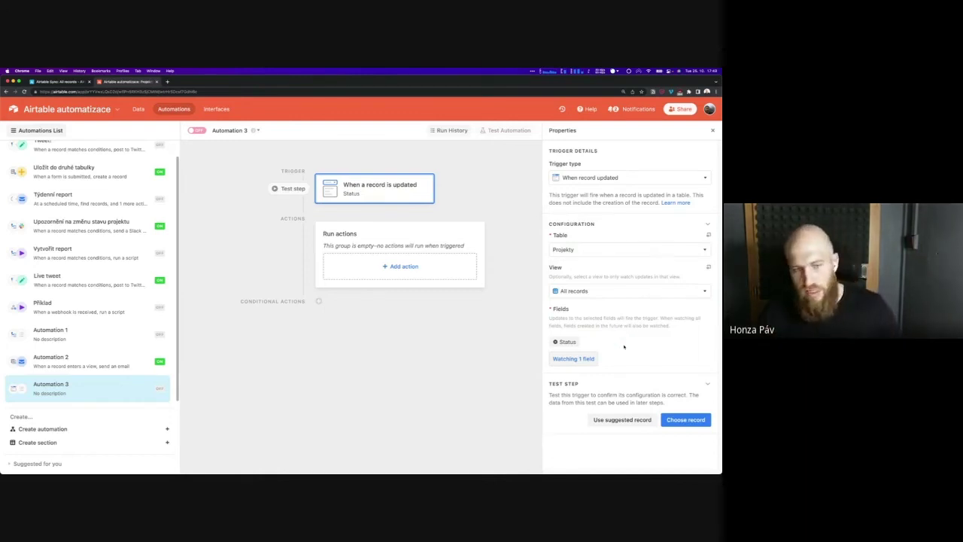
click(622, 342)
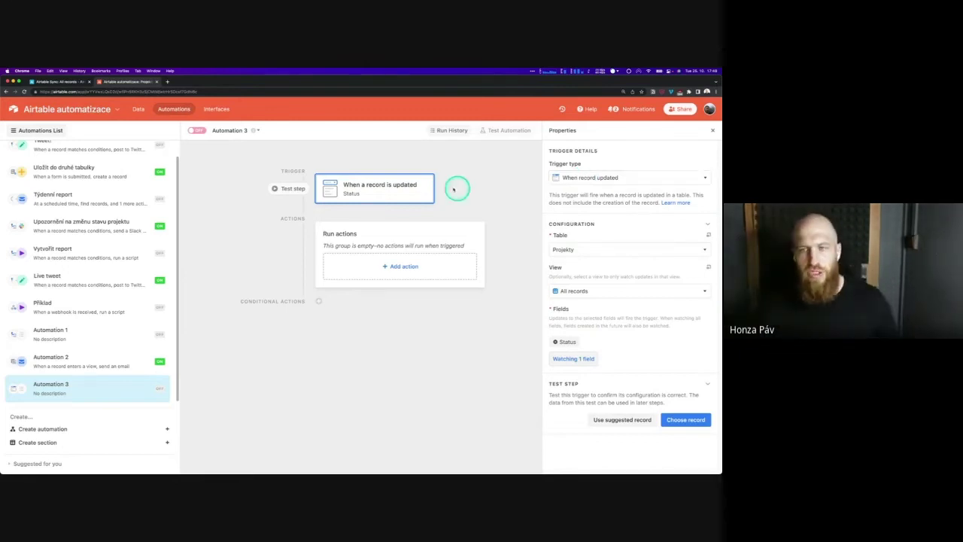
Browse the trigger types and integration submenus without changing anything, then show the available actions
click(627, 176)
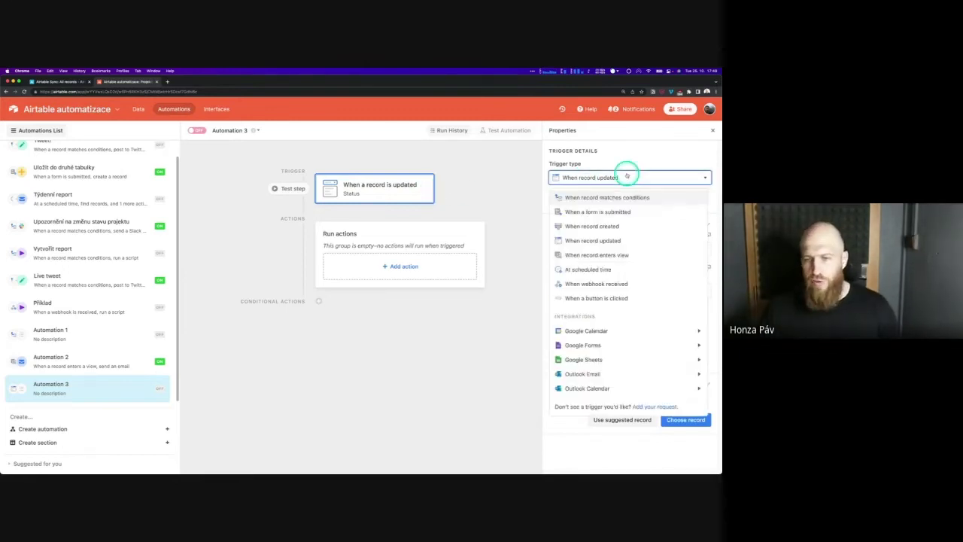
mouse_move(625, 323)
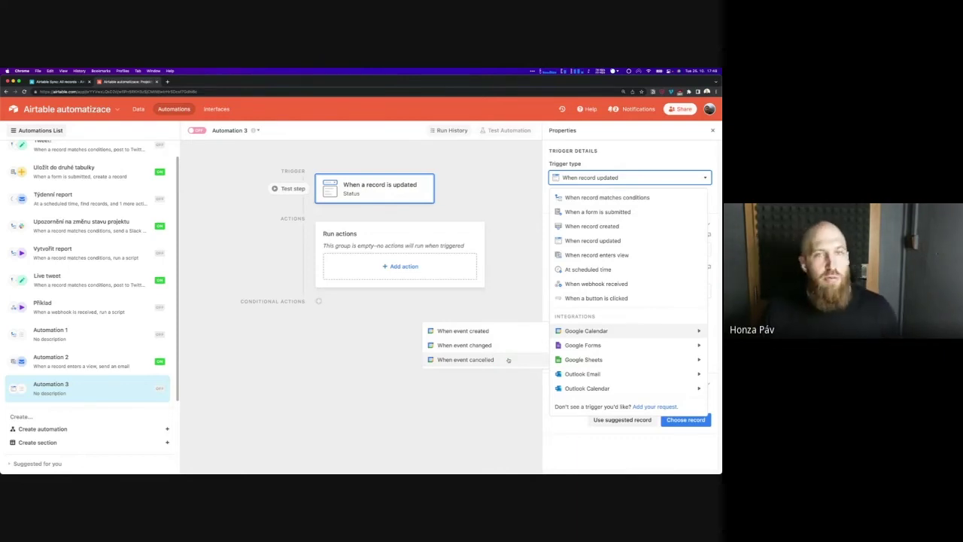
click(507, 337)
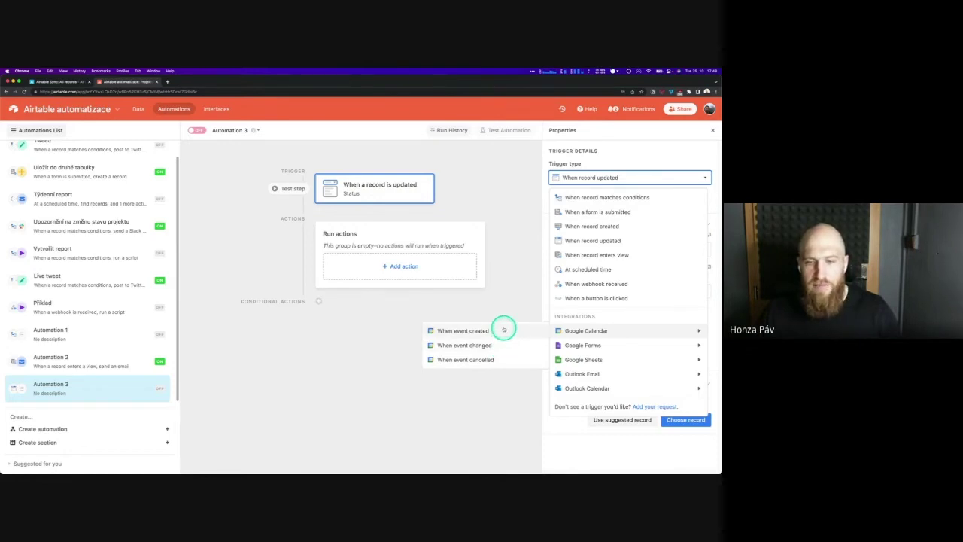
mouse_move(594, 345)
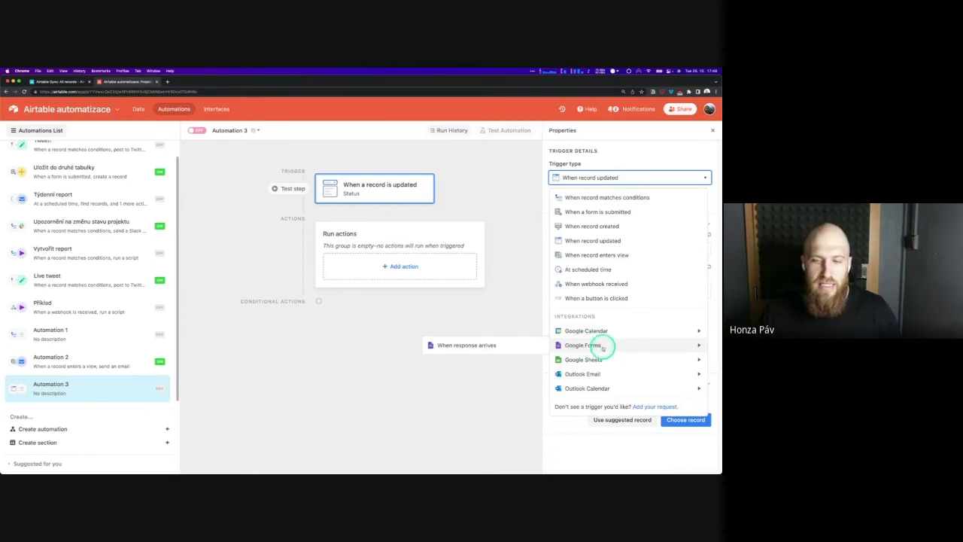
mouse_move(617, 360)
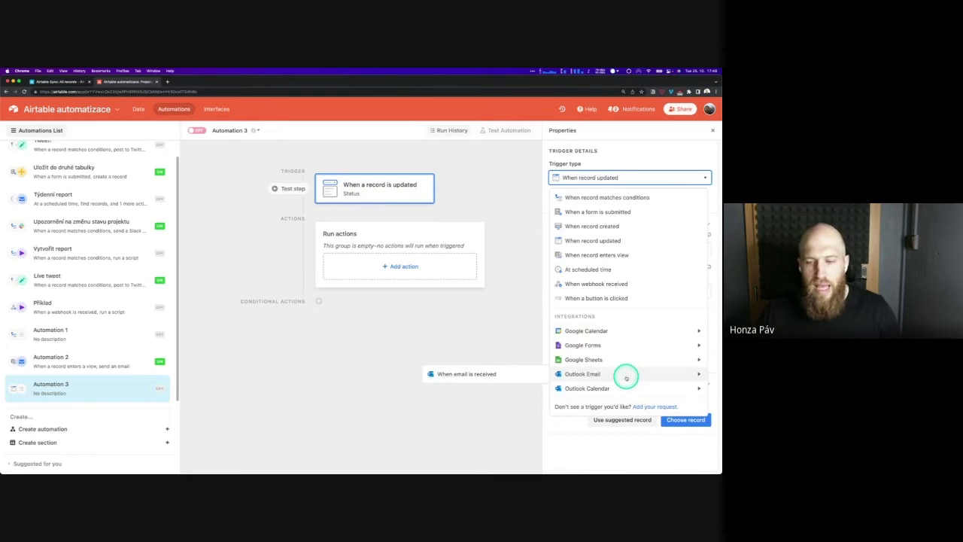
mouse_move(628, 376)
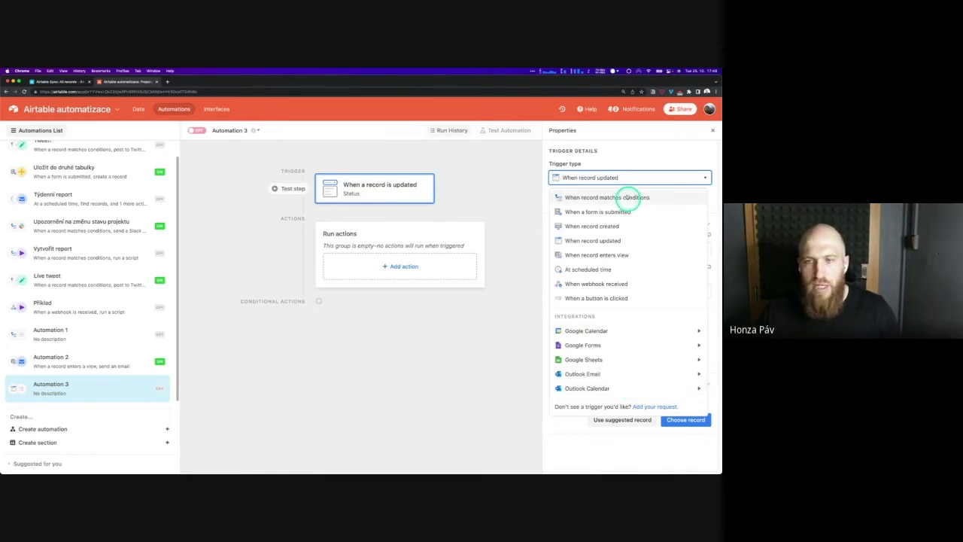
click(504, 201)
click(409, 272)
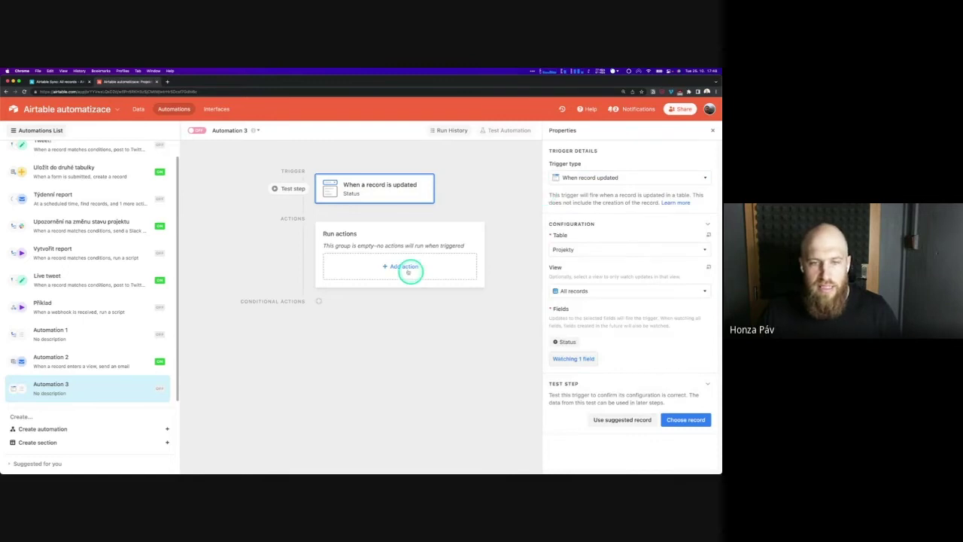
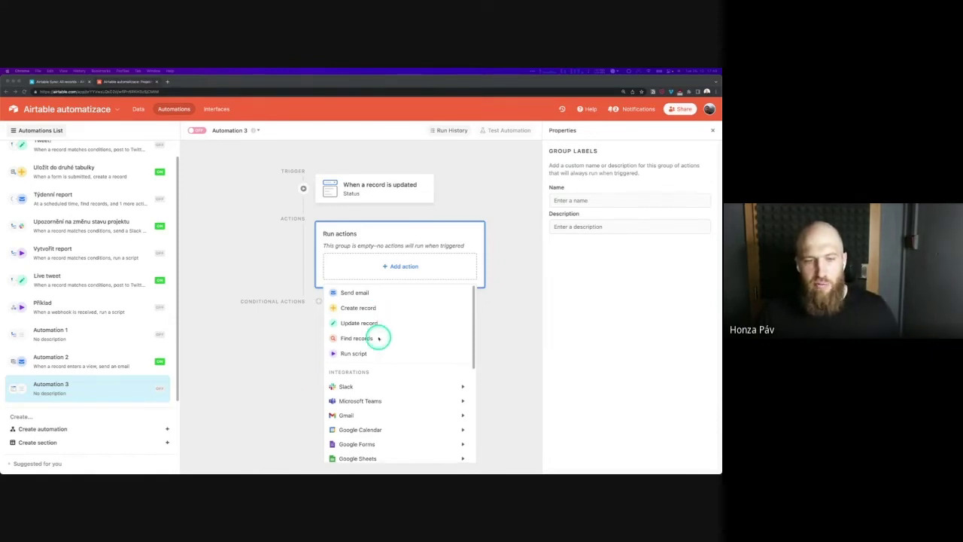
Add a Find records action to Automation 3 and check its limit of 100 records
scroll(376, 335, down, 1)
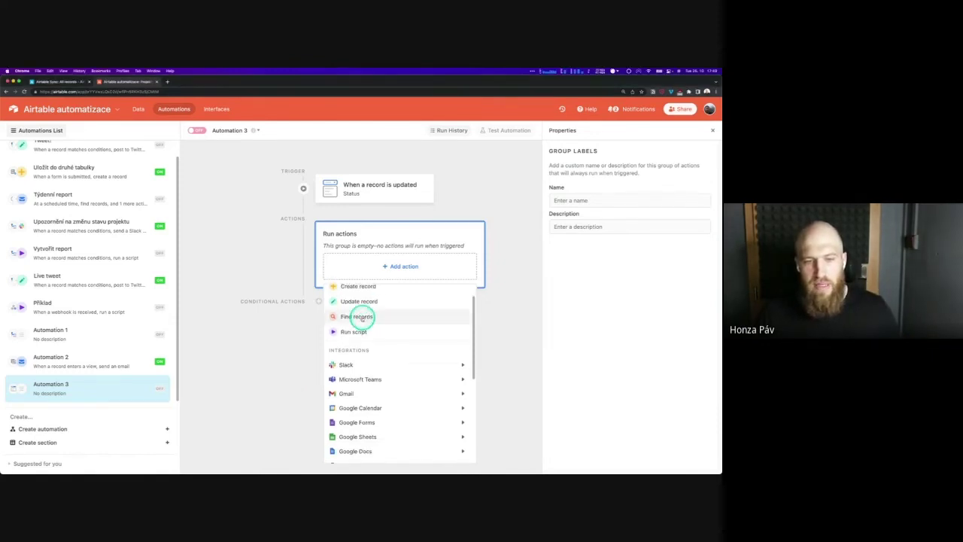
click(367, 319)
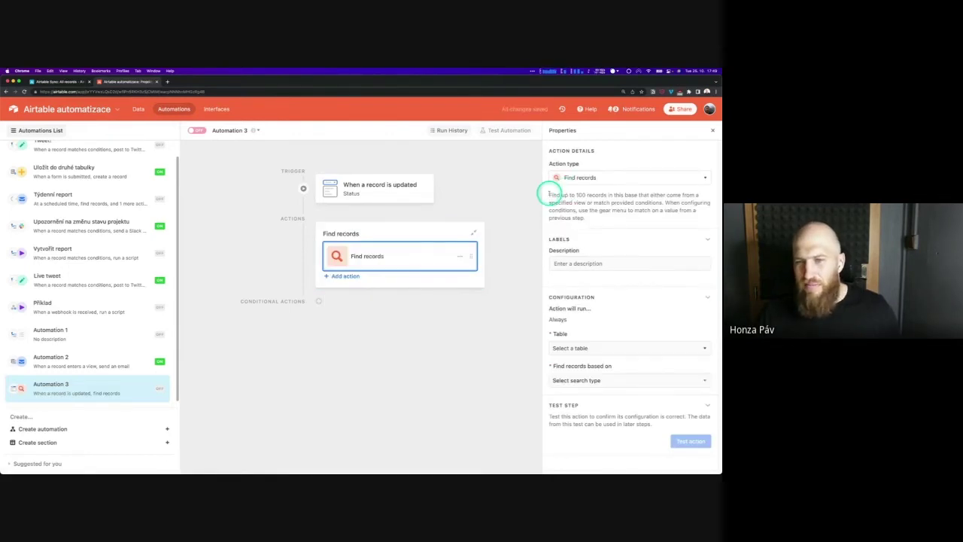
drag(549, 194, 609, 195)
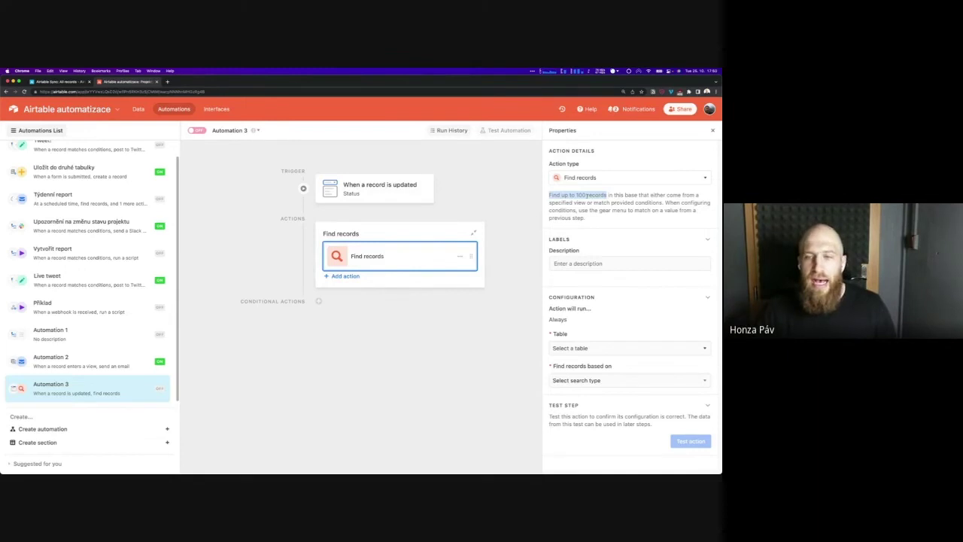
click(595, 215)
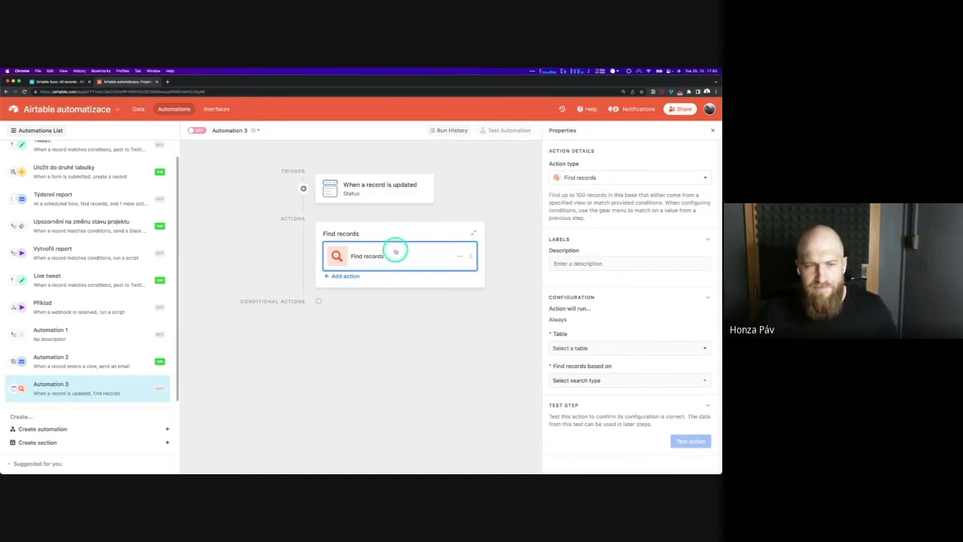
Delete the Find records action, leaving the actions group empty
click(395, 256)
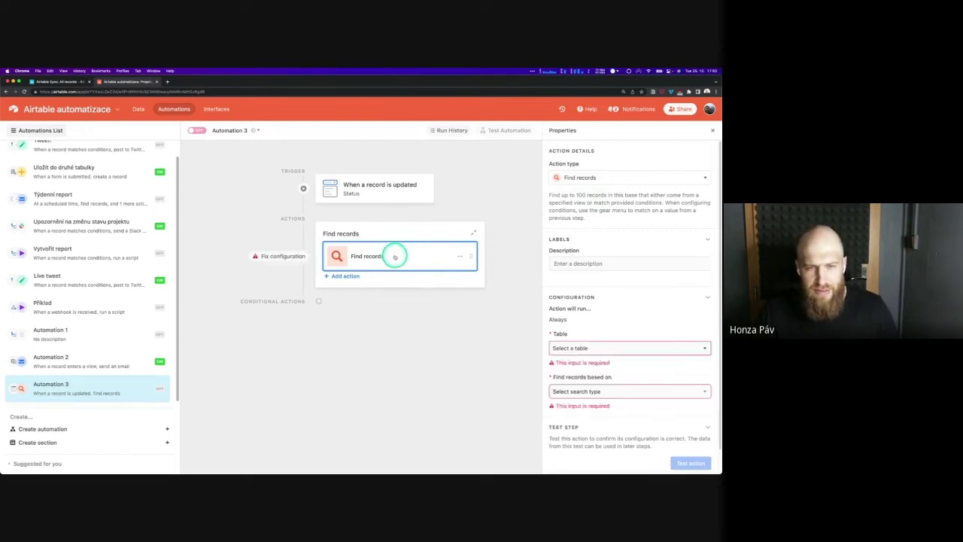
click(459, 256)
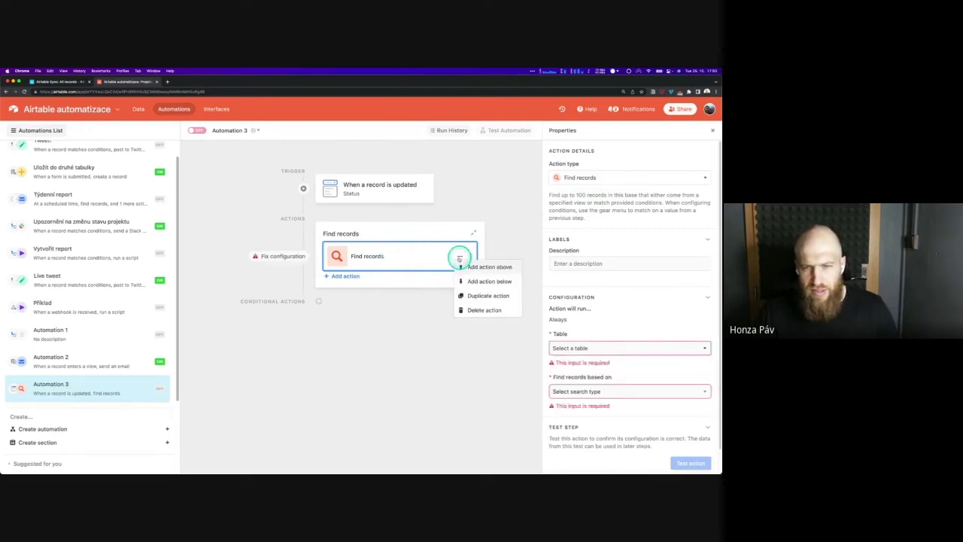
click(482, 310)
click(533, 294)
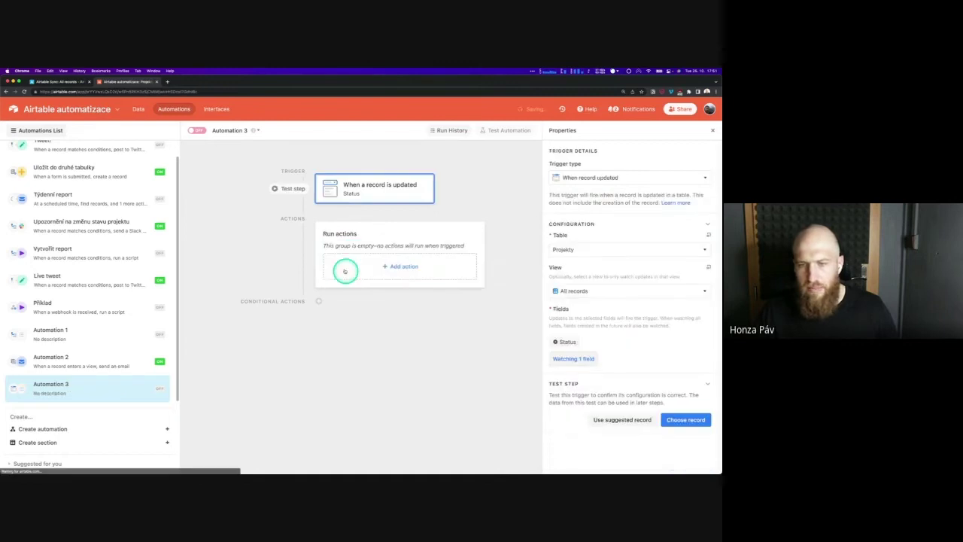
Browse the Add action list's integrations, including Slack, Gmail, GitHub Issues and Salesforce
click(392, 266)
scroll(398, 318, down, 4)
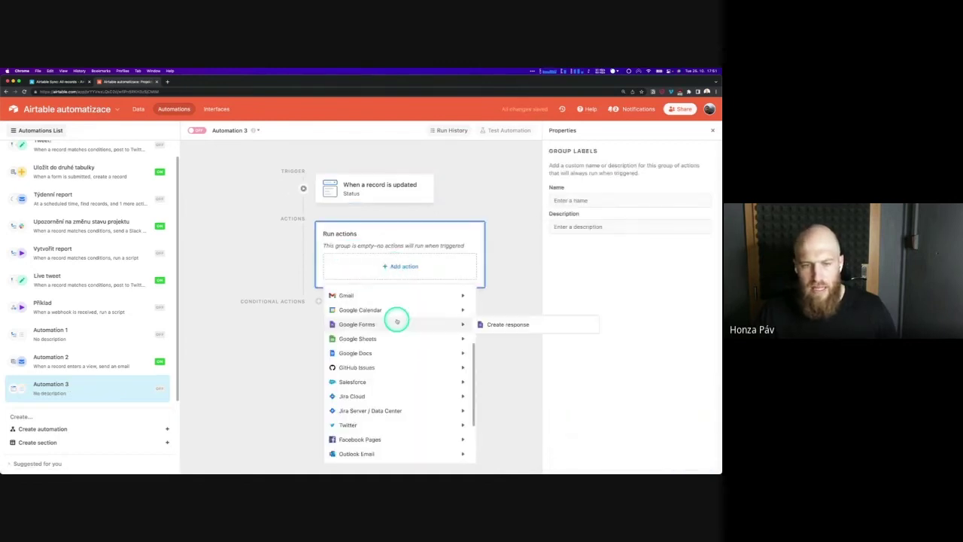
scroll(401, 322, up, 2)
mouse_move(401, 321)
scroll(364, 330, up, 2)
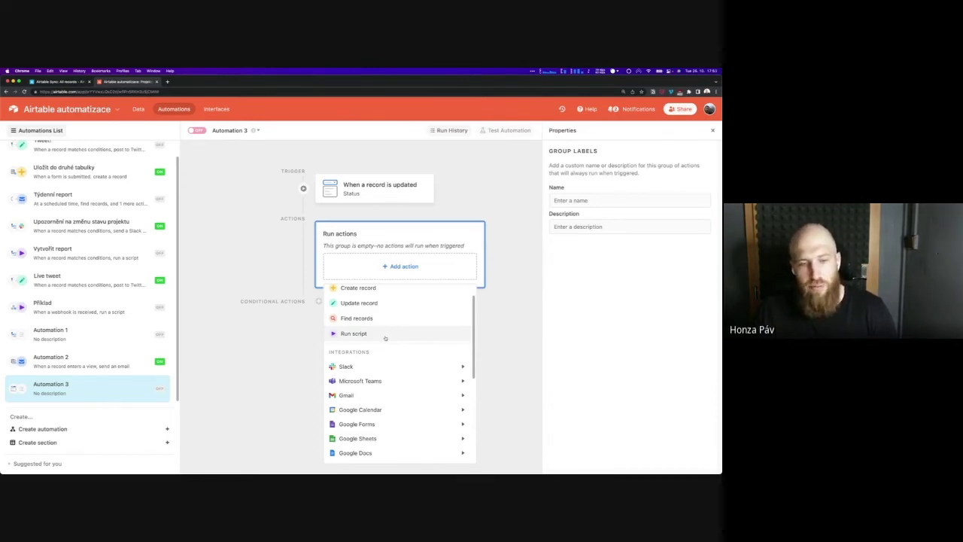
scroll(412, 342, down, 1)
scroll(413, 342, down, 2)
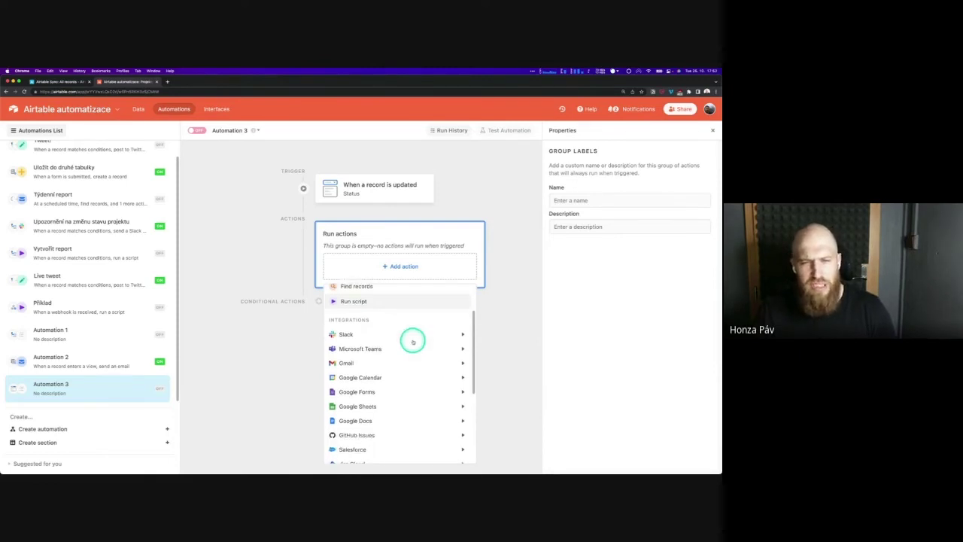
mouse_move(401, 342)
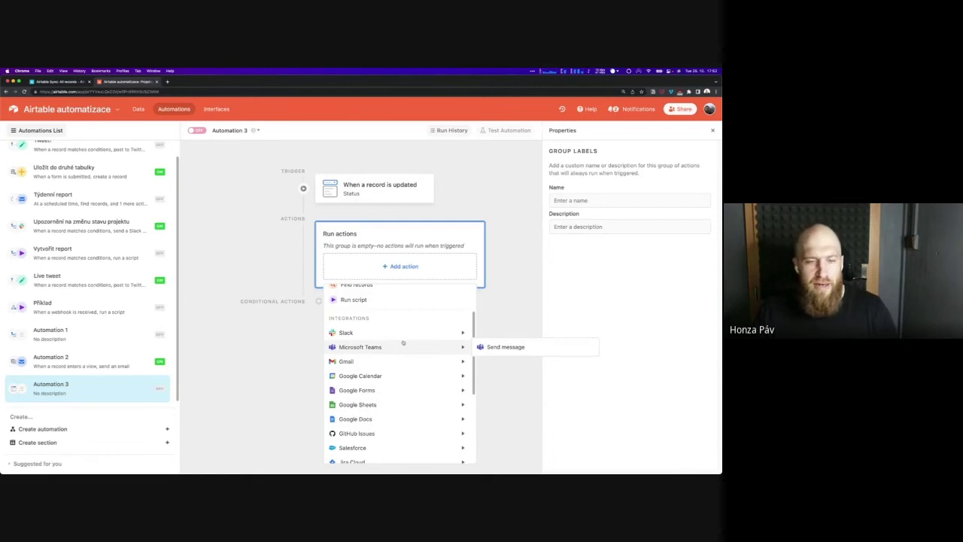
scroll(403, 343, down, 1)
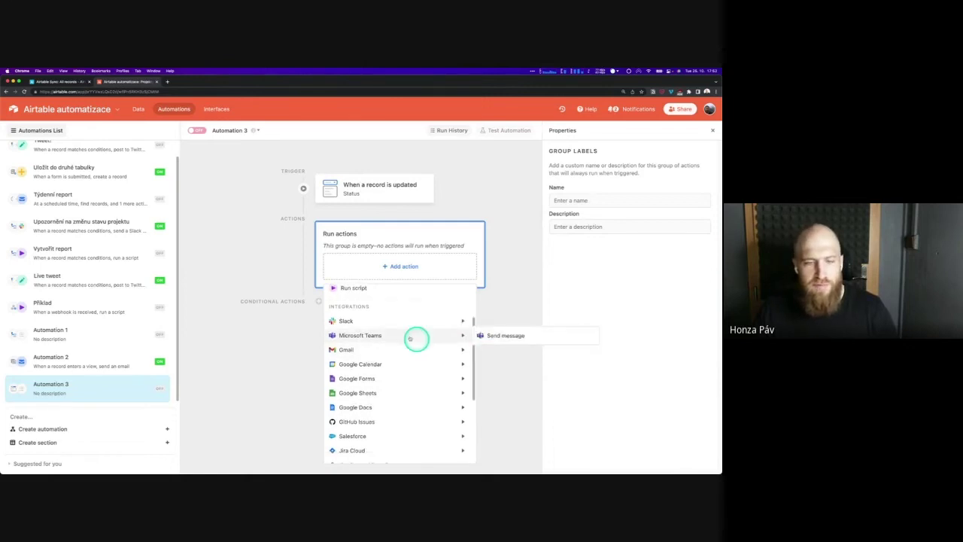
mouse_move(387, 323)
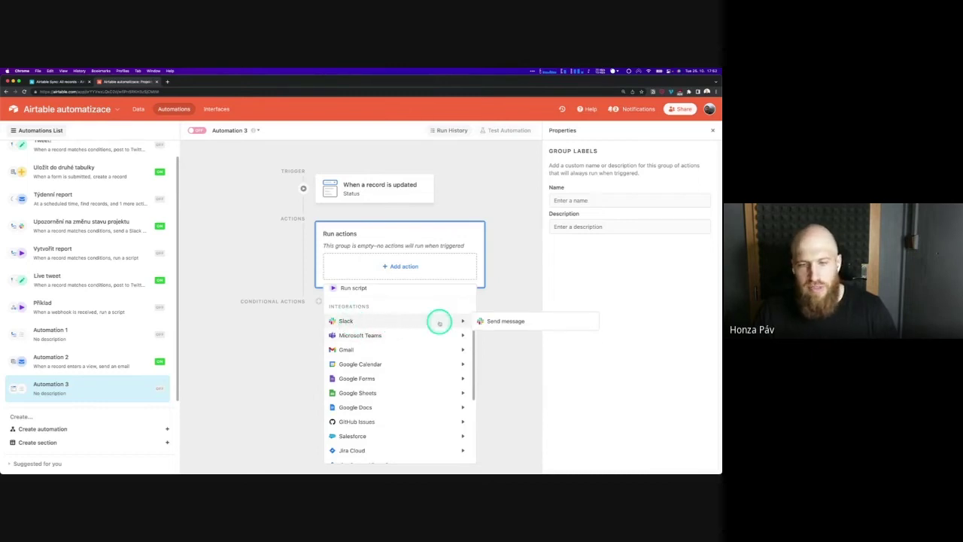
mouse_move(396, 354)
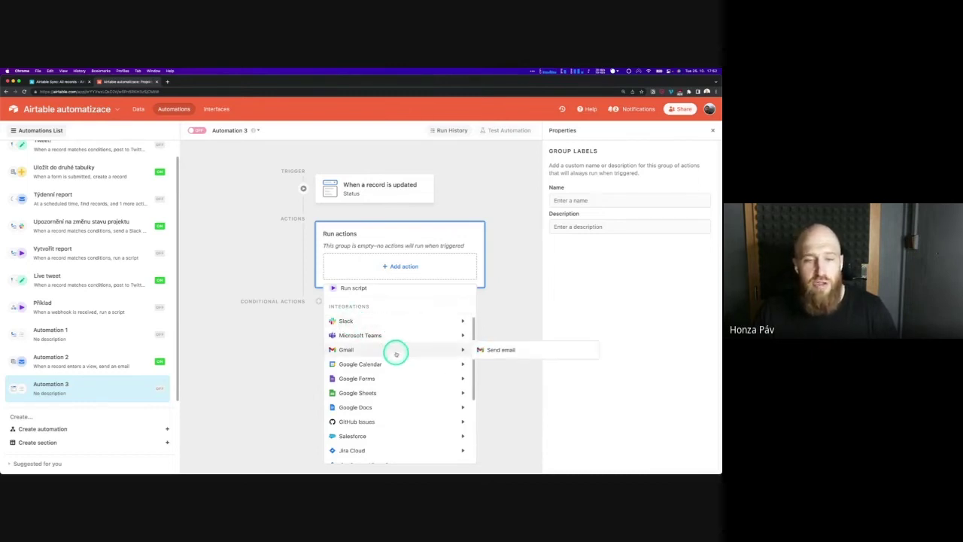
scroll(396, 354, down, 1)
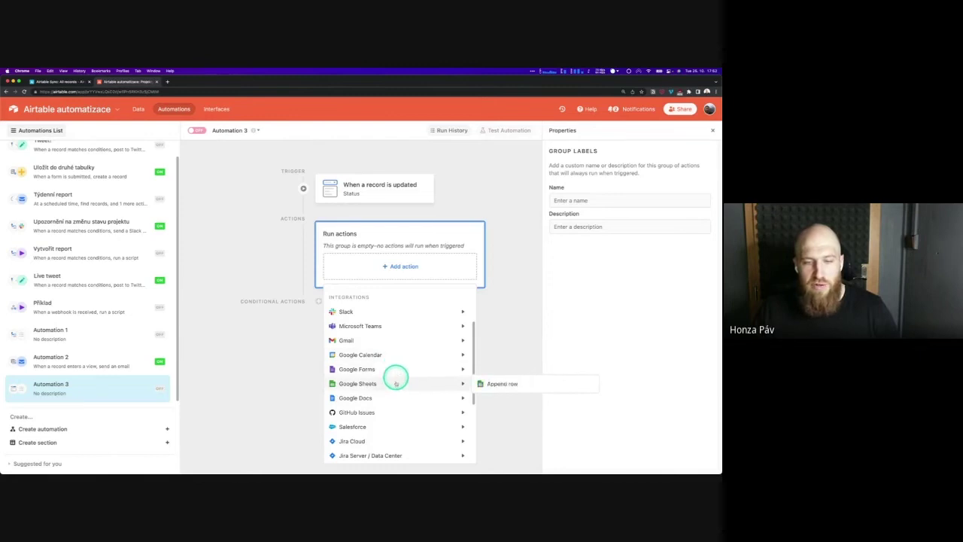
scroll(394, 392, down, 1)
mouse_move(395, 406)
scroll(395, 406, down, 3)
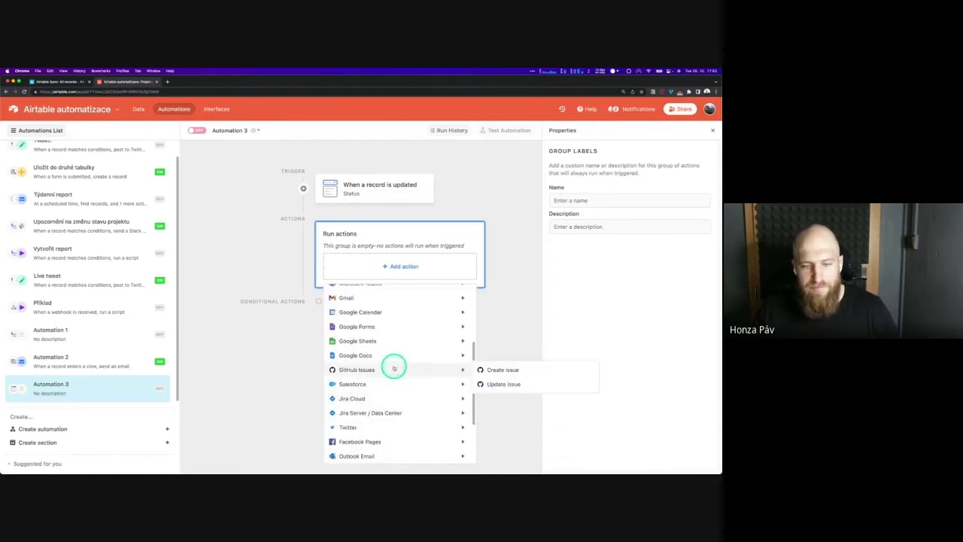
mouse_move(399, 388)
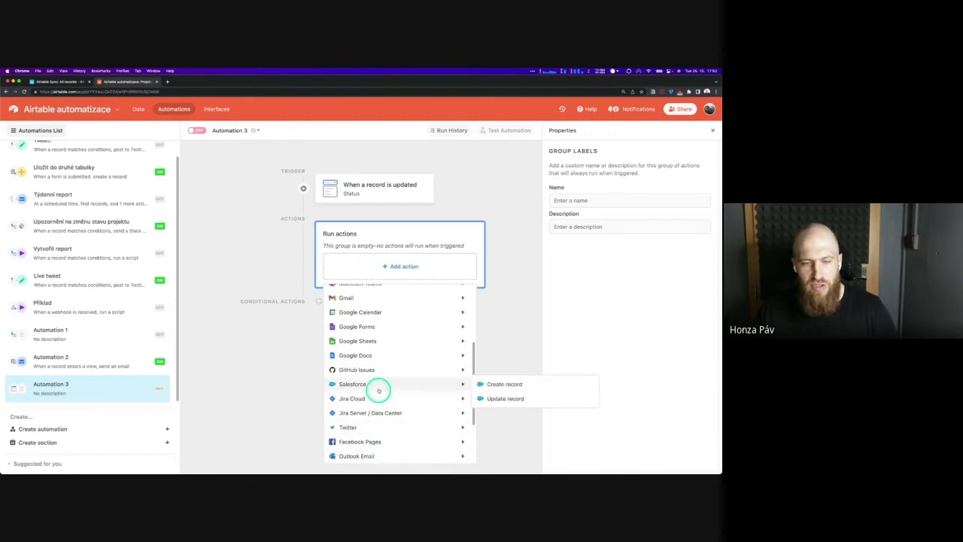
mouse_move(379, 429)
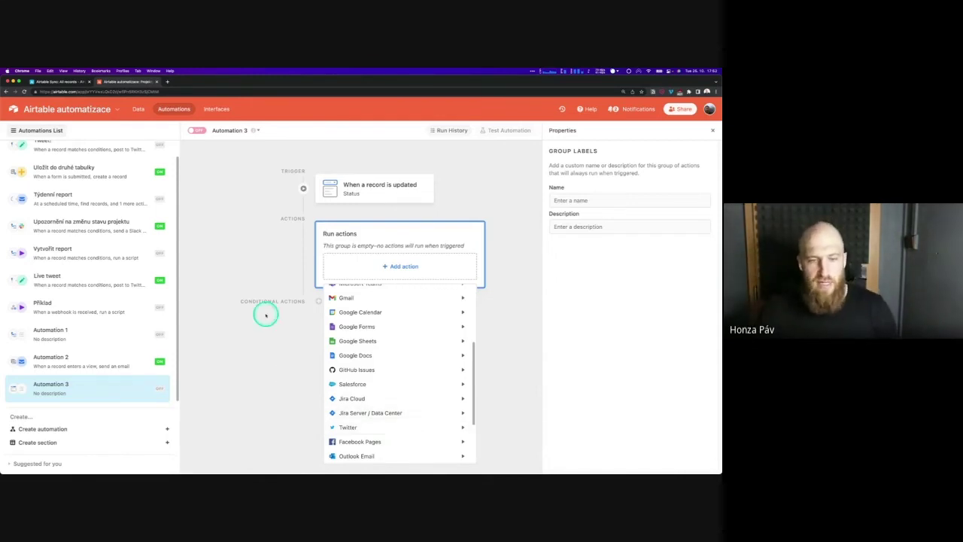
Dismiss the Add action dropdown by clicking the empty canvas
click(290, 330)
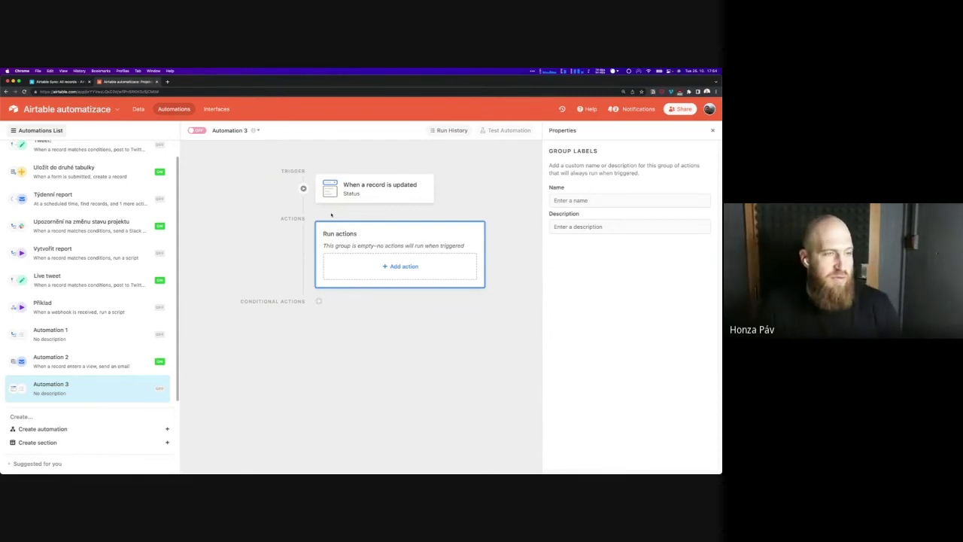
click(244, 205)
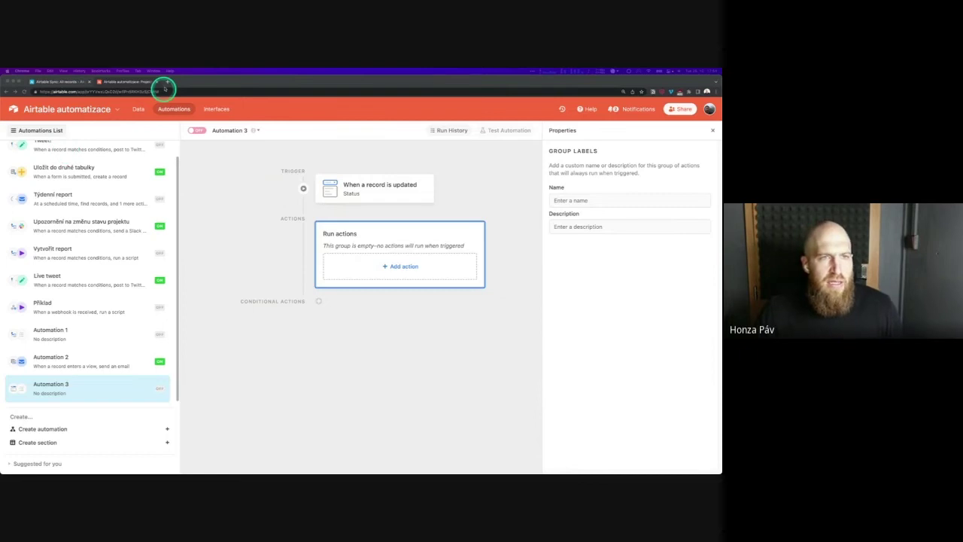
Load airtable.com/pricing in a new Chrome tab
click(167, 81)
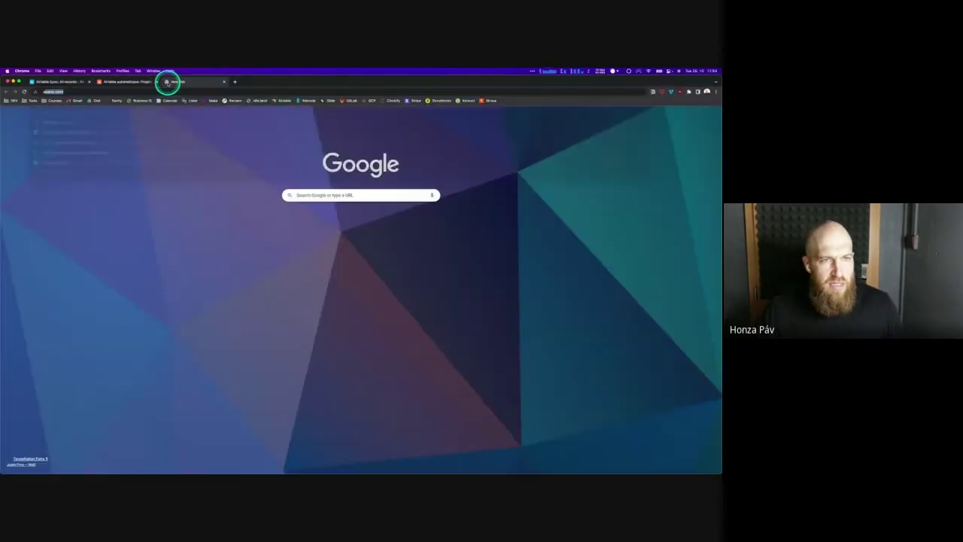
text(airtable.com/)
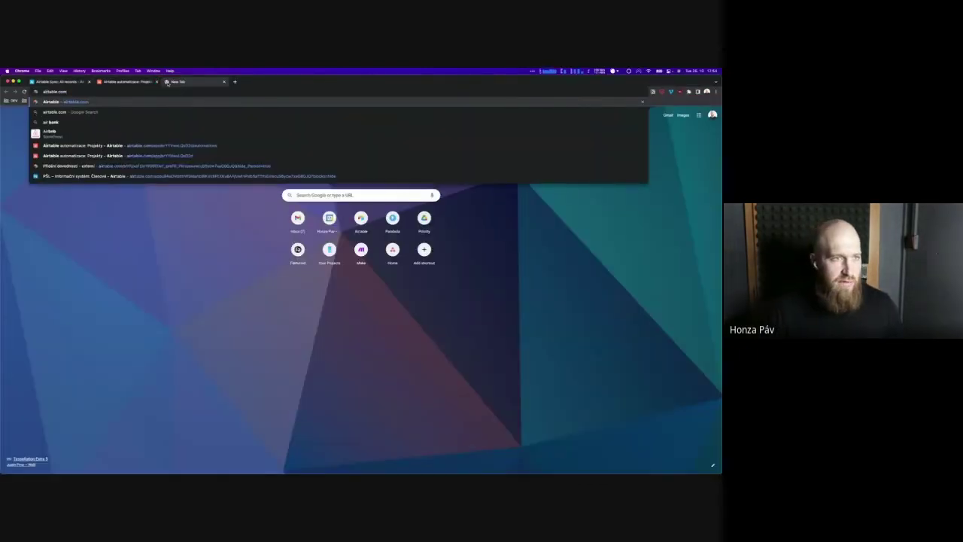
text(pricing)
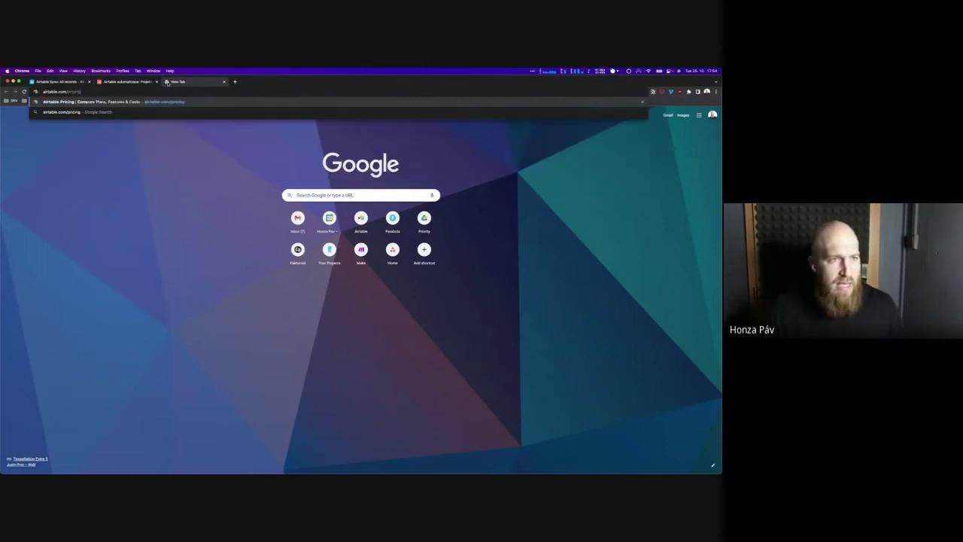
key(Return)
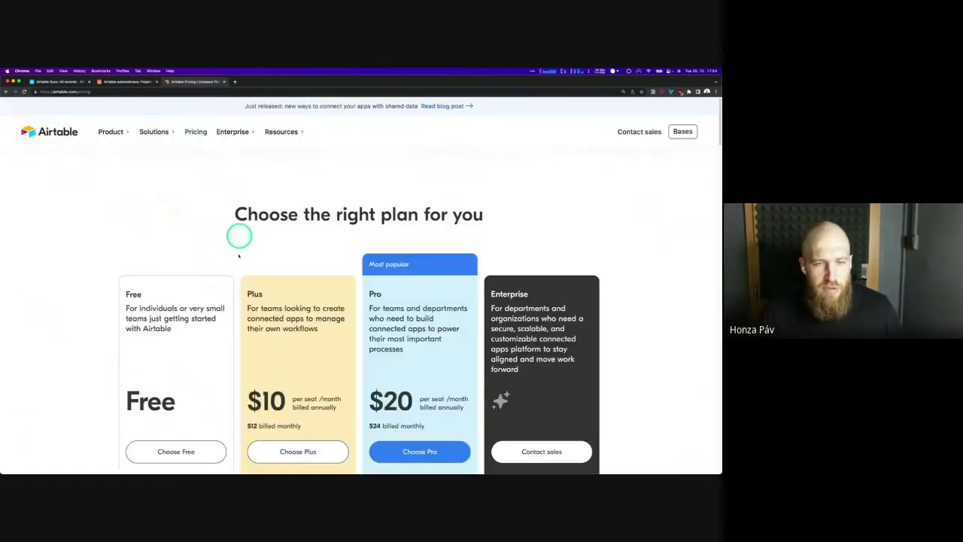
Compare monthly automation runs: 100 on Free, 5,000 on Plus, 50,000 on Pro
scroll(238, 256, down, 5)
scroll(238, 261, down, 10)
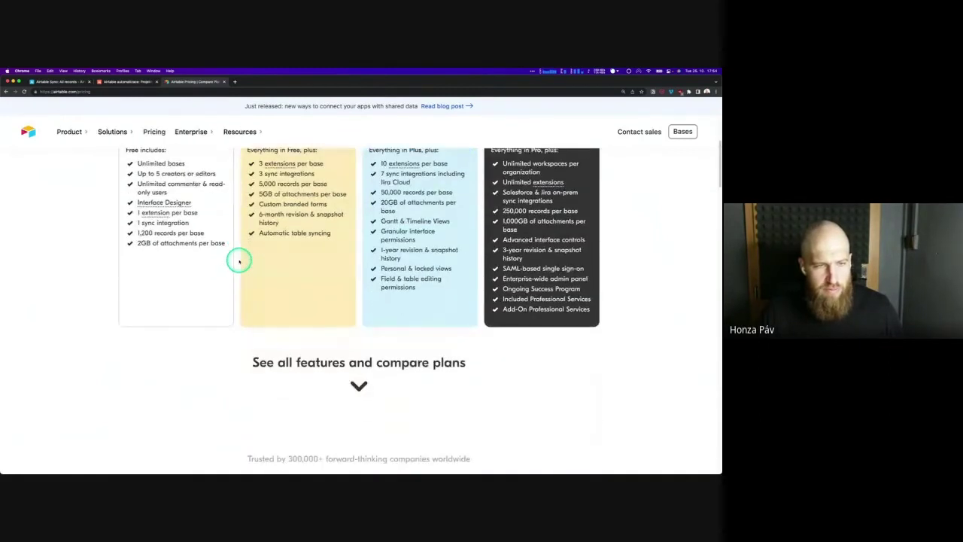
scroll(238, 261, down, 15)
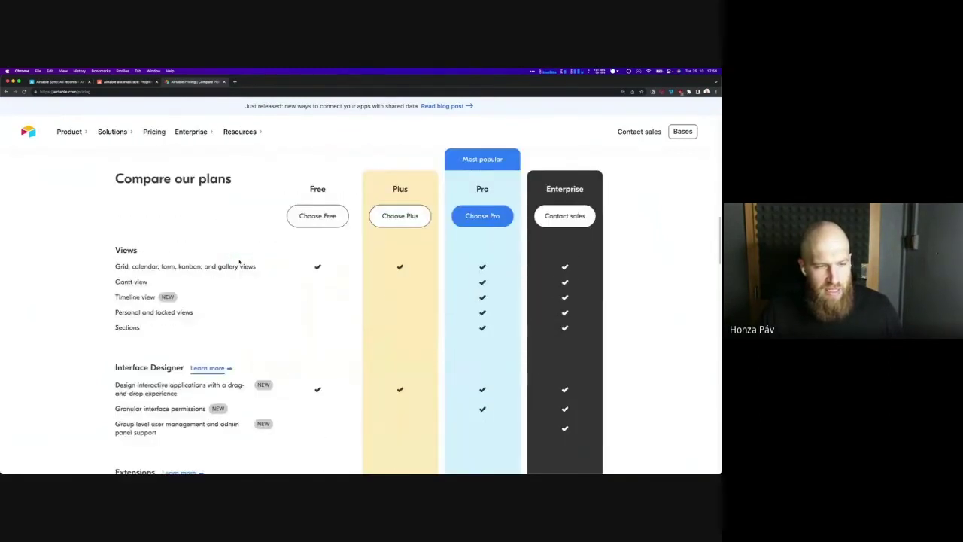
scroll(240, 262, down, 1)
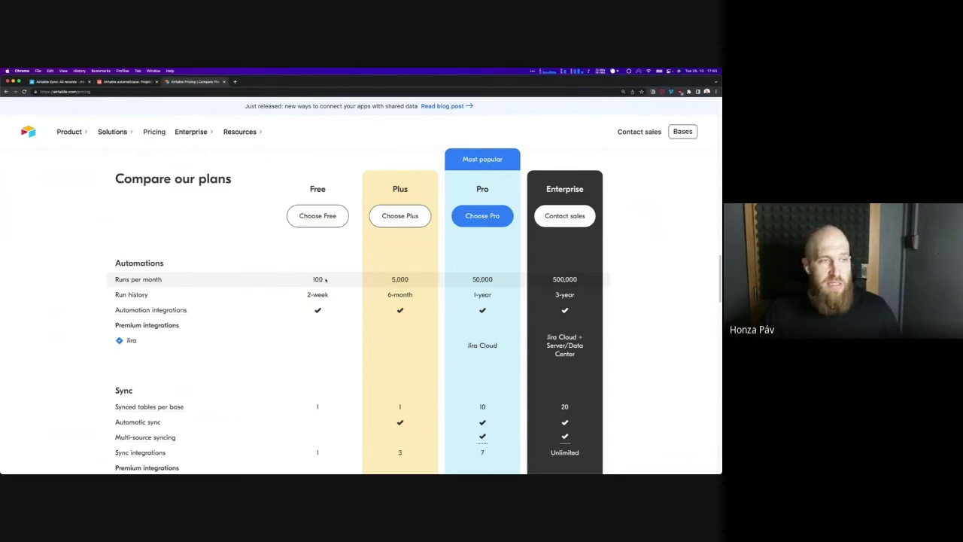
click(324, 284)
click(400, 279)
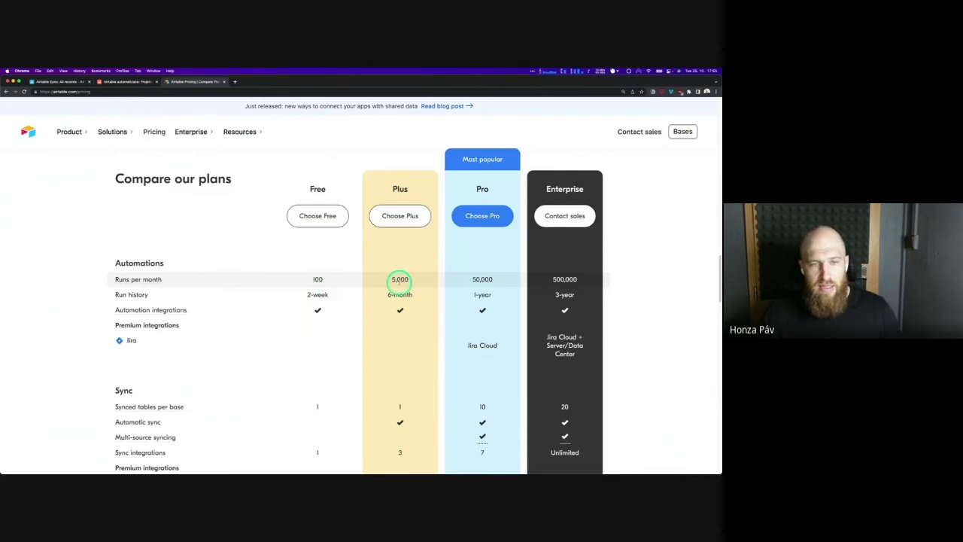
click(495, 276)
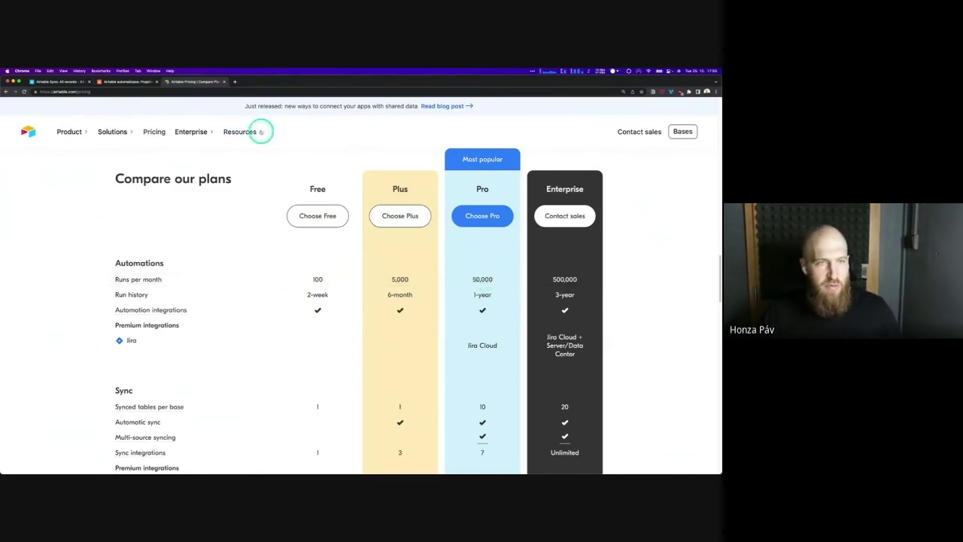
Close the pricing tab and add a Send email action, placing the cursor in Message
click(224, 81)
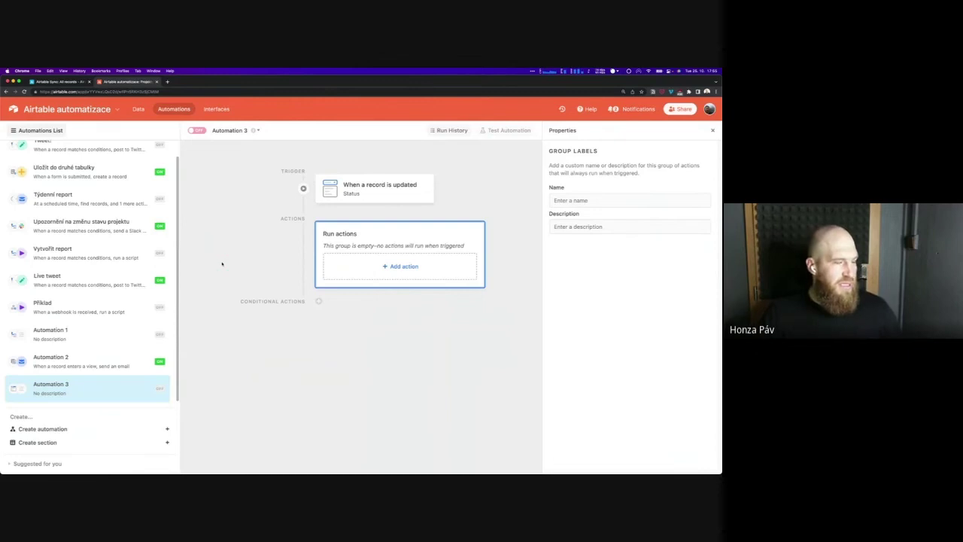
click(422, 266)
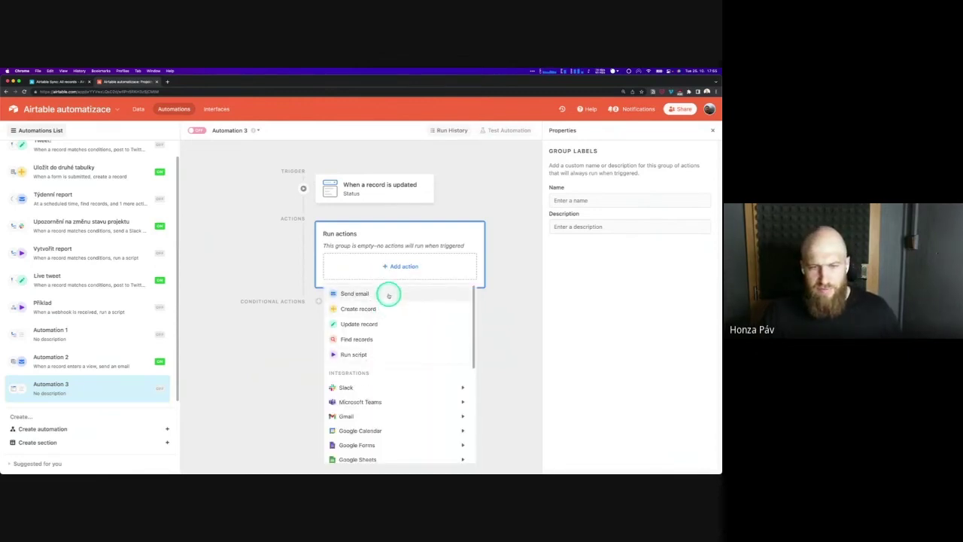
click(389, 294)
scroll(671, 322, down, 5)
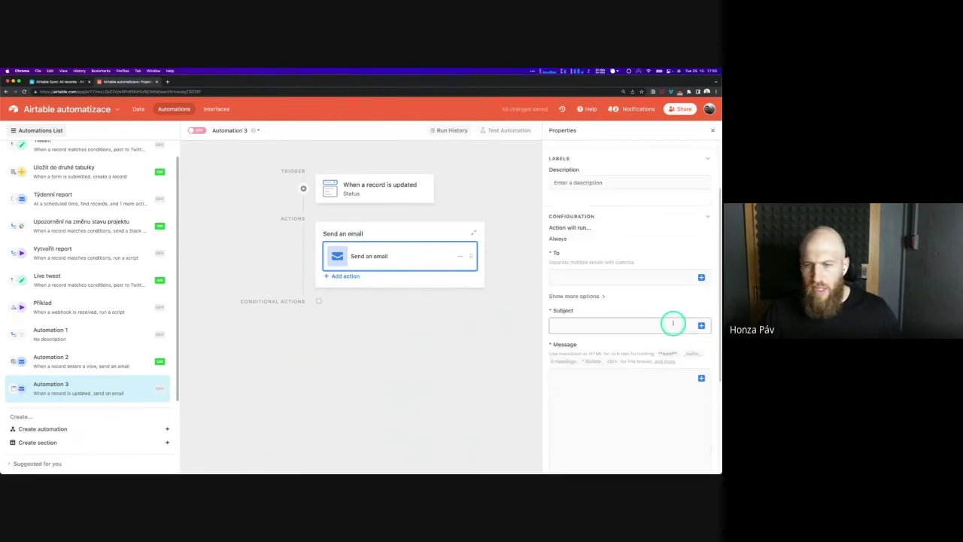
click(645, 282)
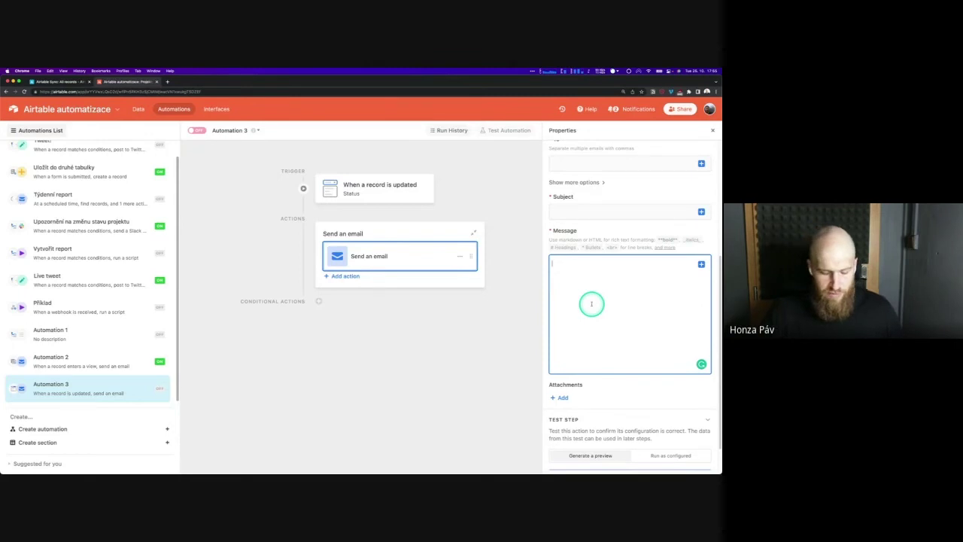
Write '# Nadpis' and '**tučně**' on separate lines in the email Message field
text(#)
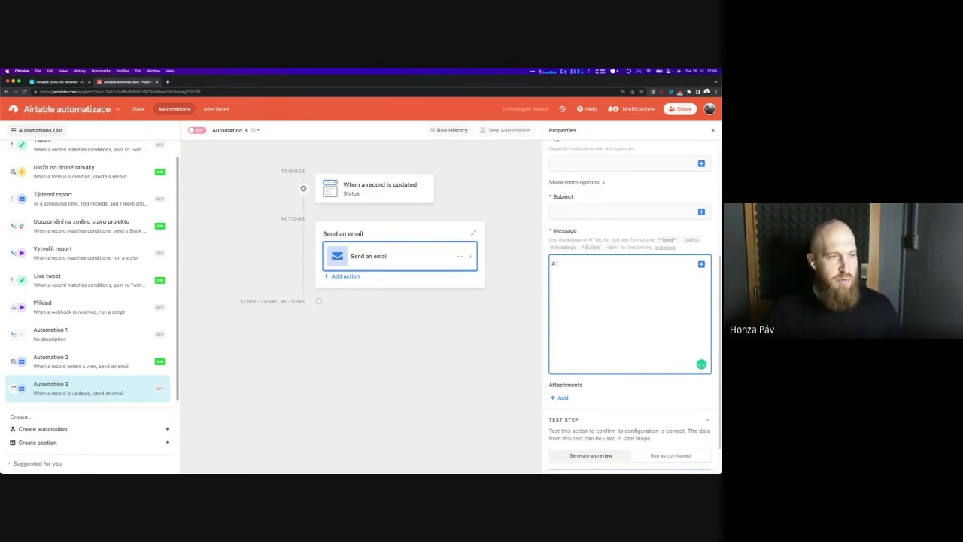
text( Nadpis)
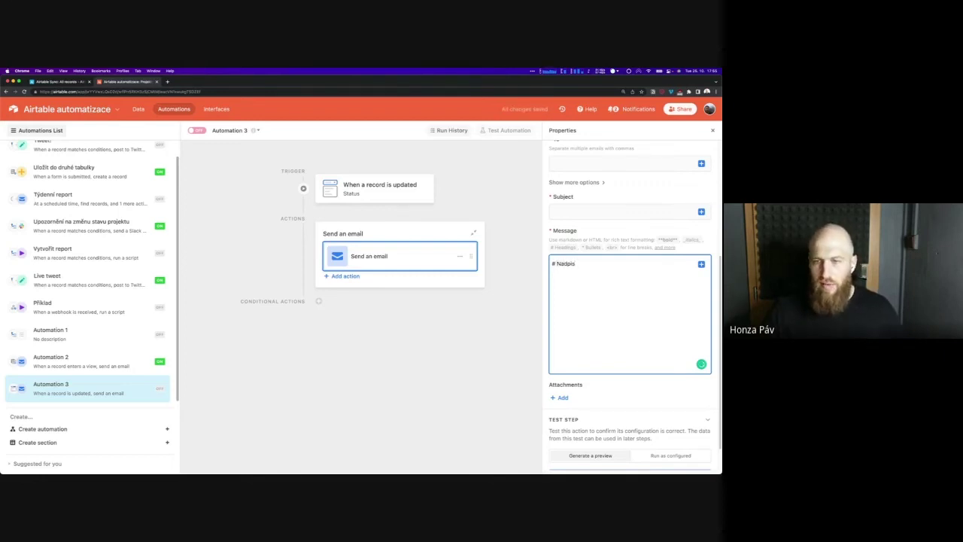
key(Return)
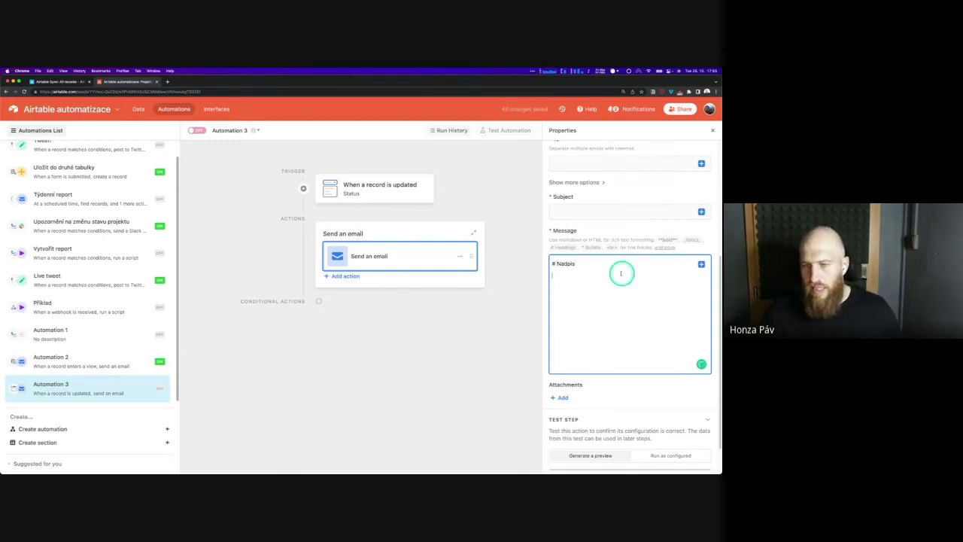
text(**)
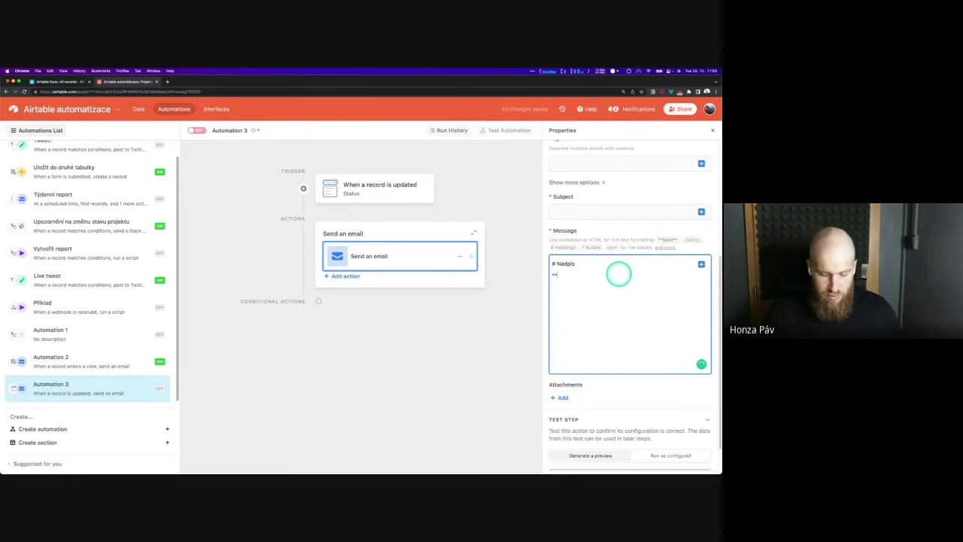
text(tučně**)
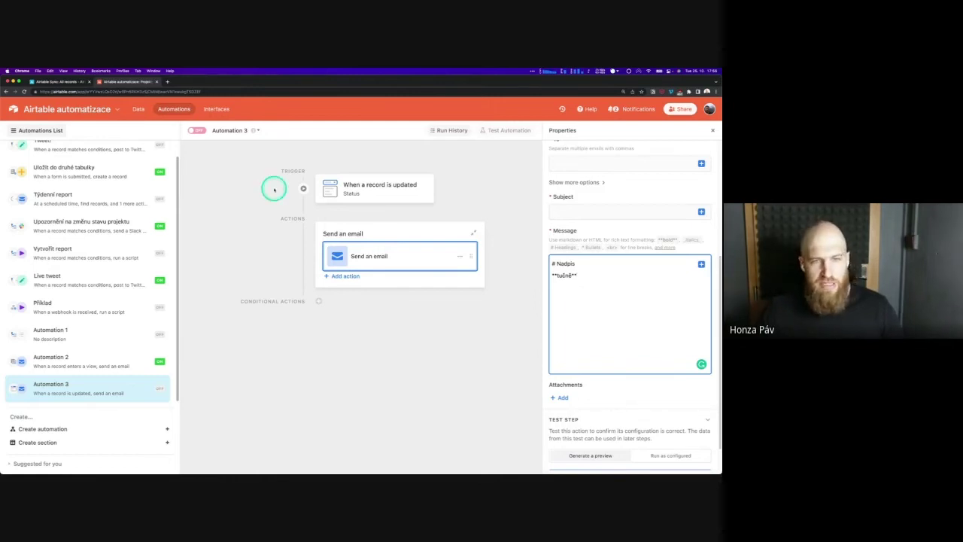
click(181, 128)
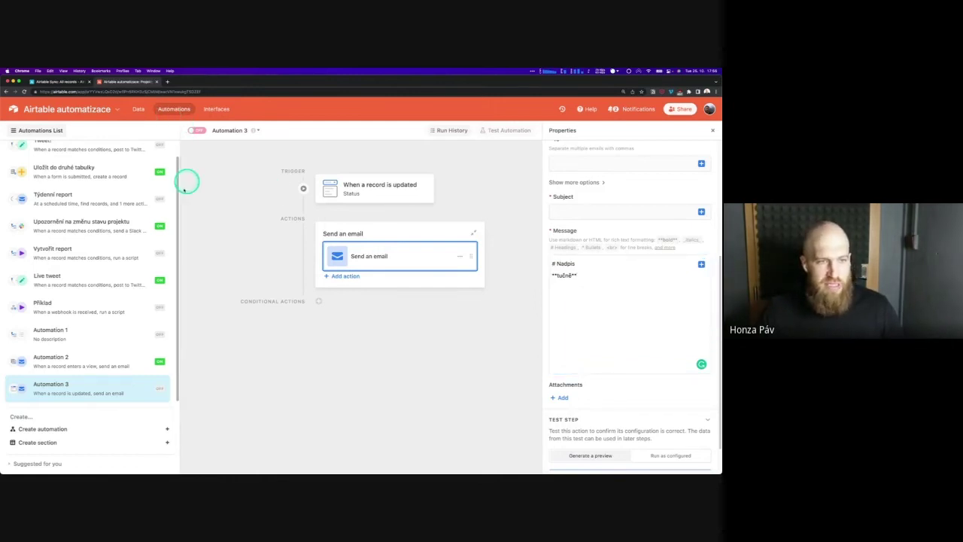
scroll(185, 190, up, 1)
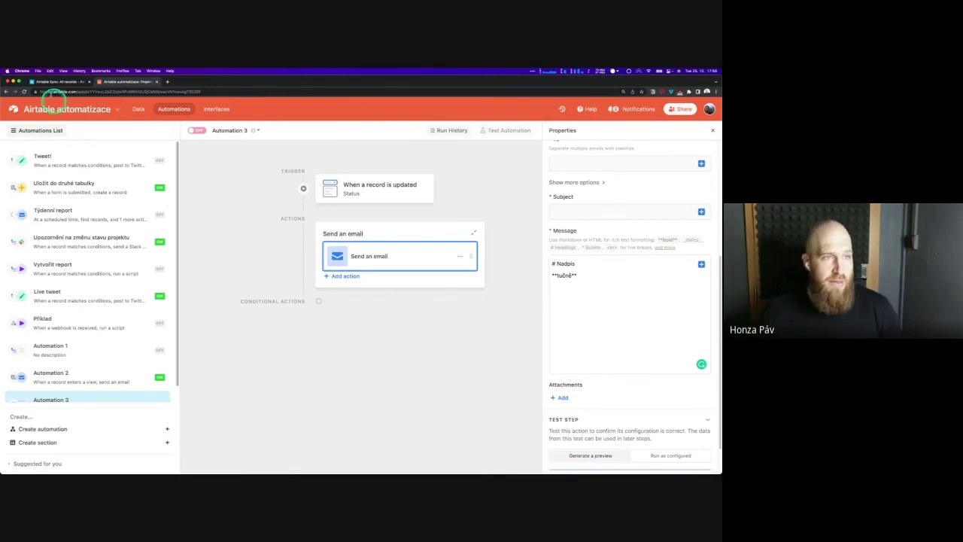
click(60, 82)
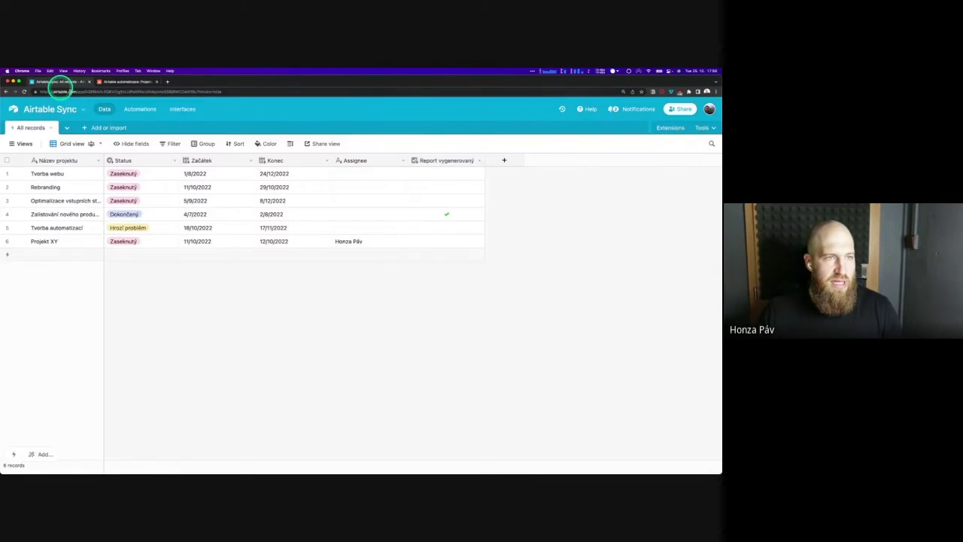
click(51, 128)
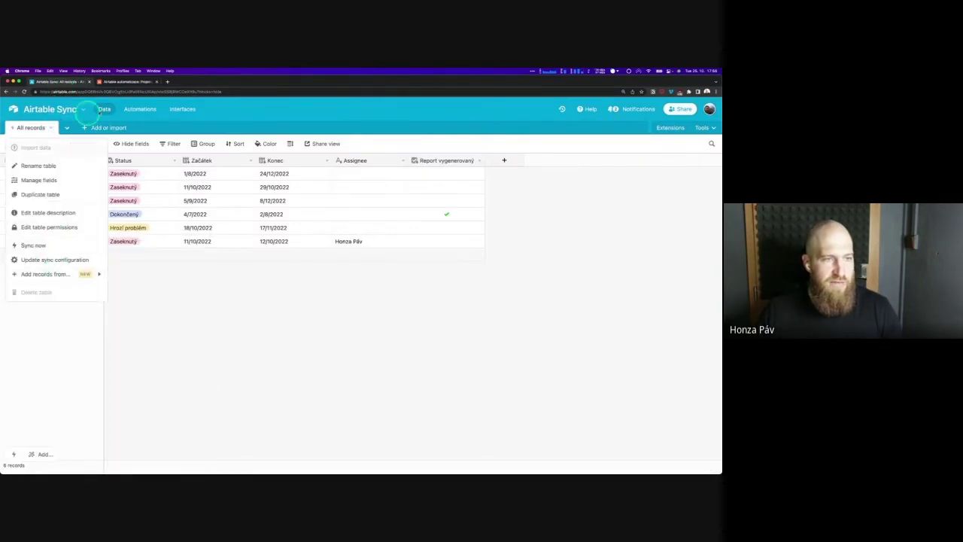
click(254, 119)
click(129, 82)
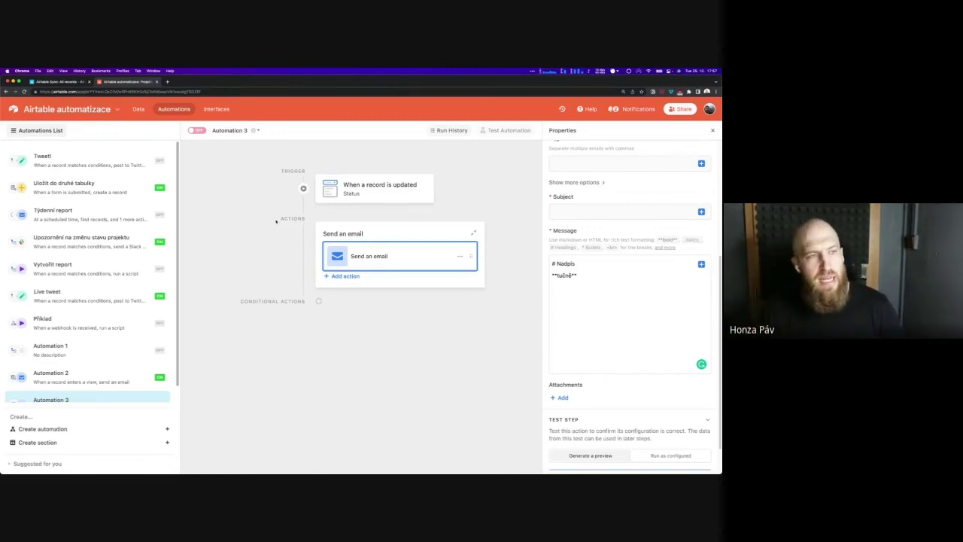
Switch to Data and open the Projekty table's 'Všechny zaseknuté projekty' view
click(45, 125)
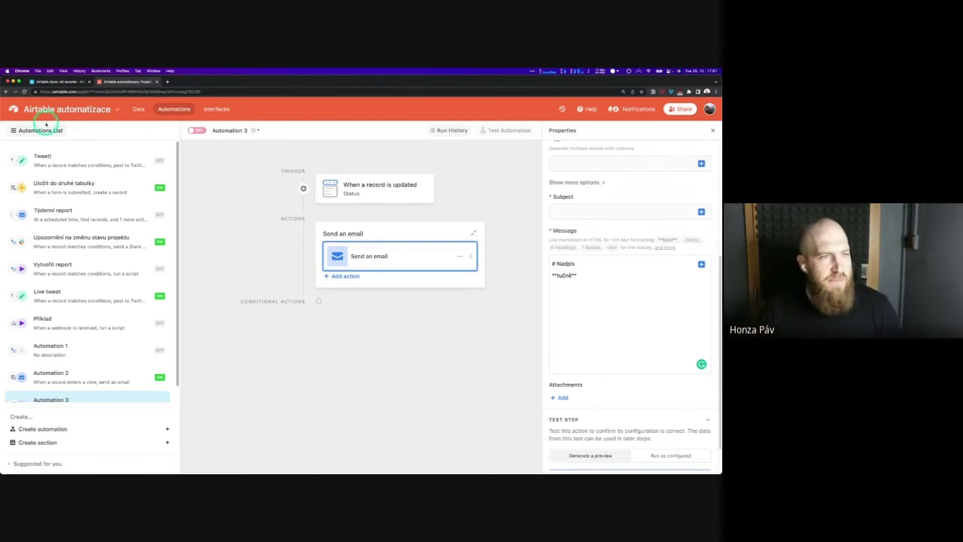
click(138, 109)
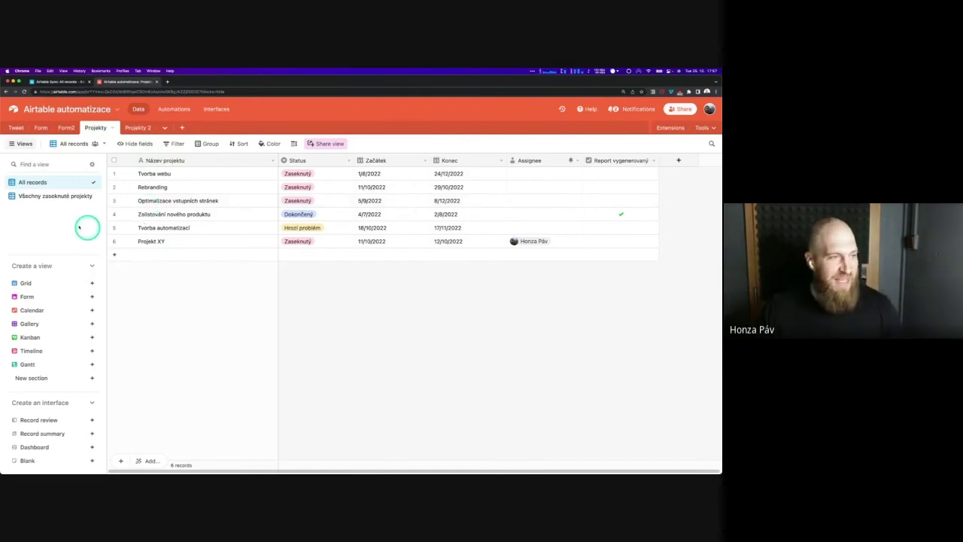
click(53, 196)
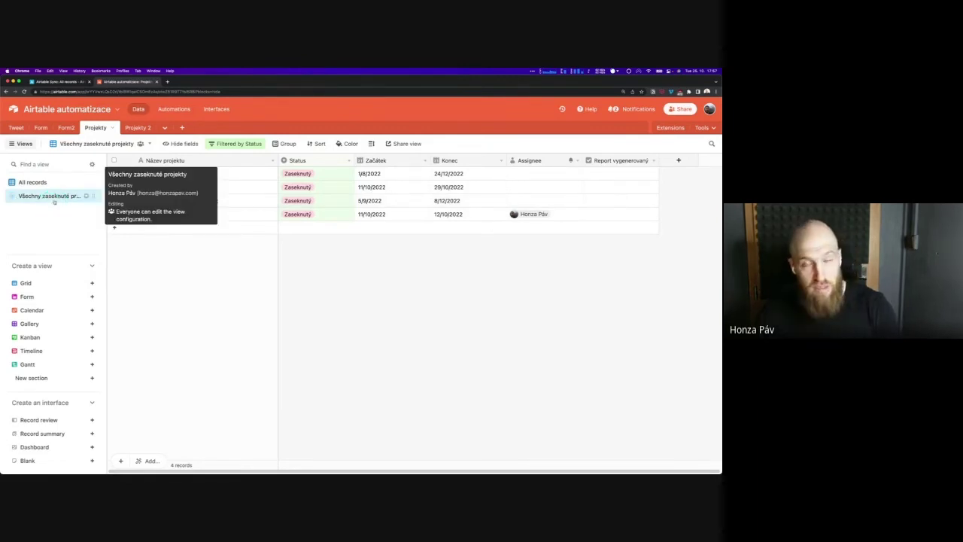
click(55, 202)
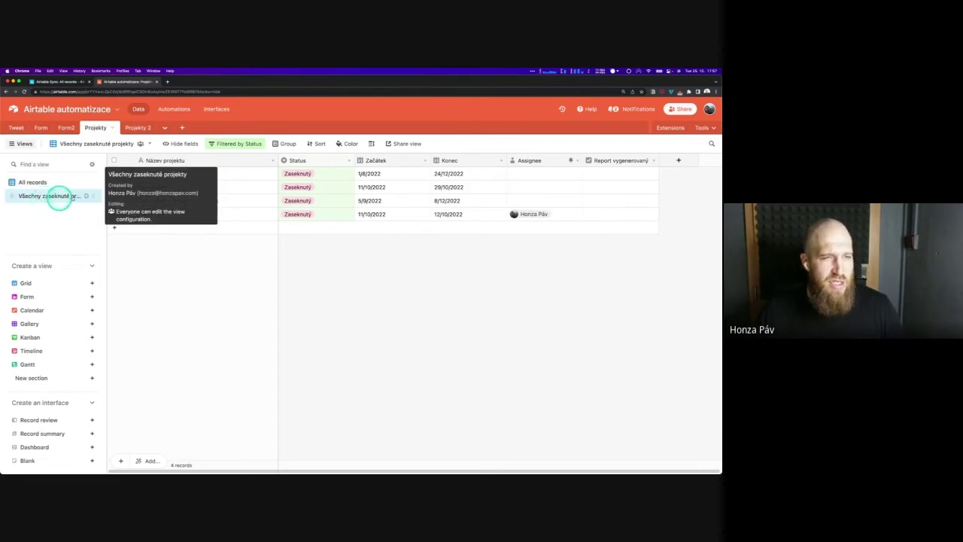
Change the view's Status filter to 'Hrozí problém', then bring up the view's options
click(239, 148)
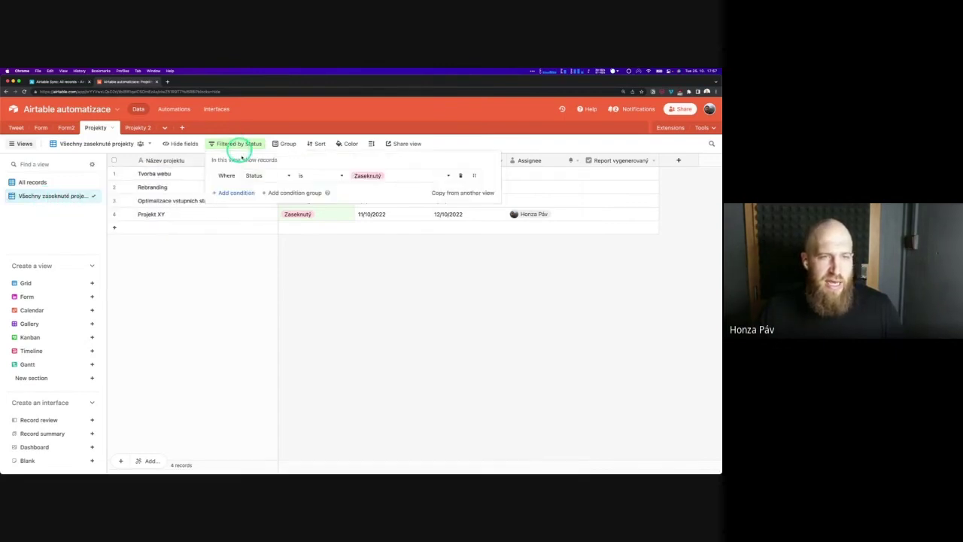
click(368, 176)
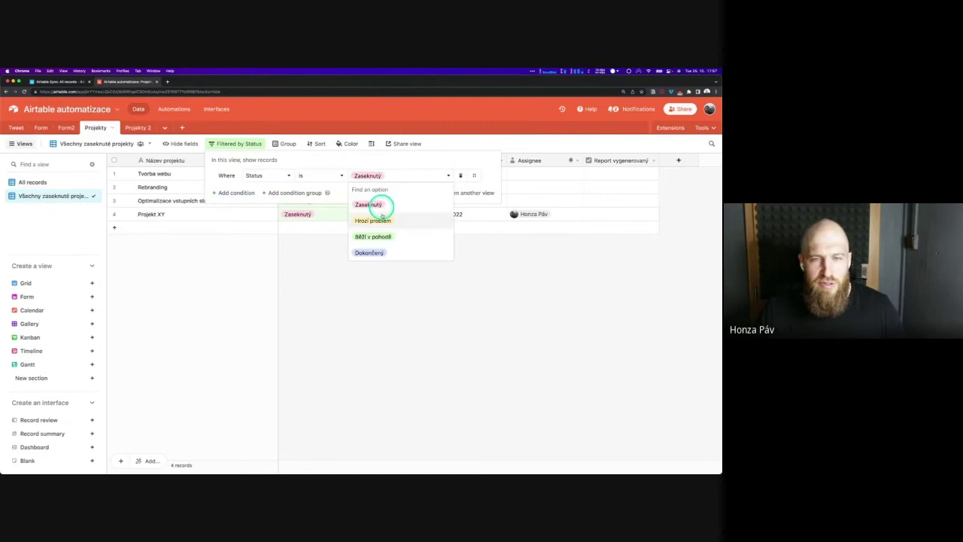
click(376, 220)
click(444, 148)
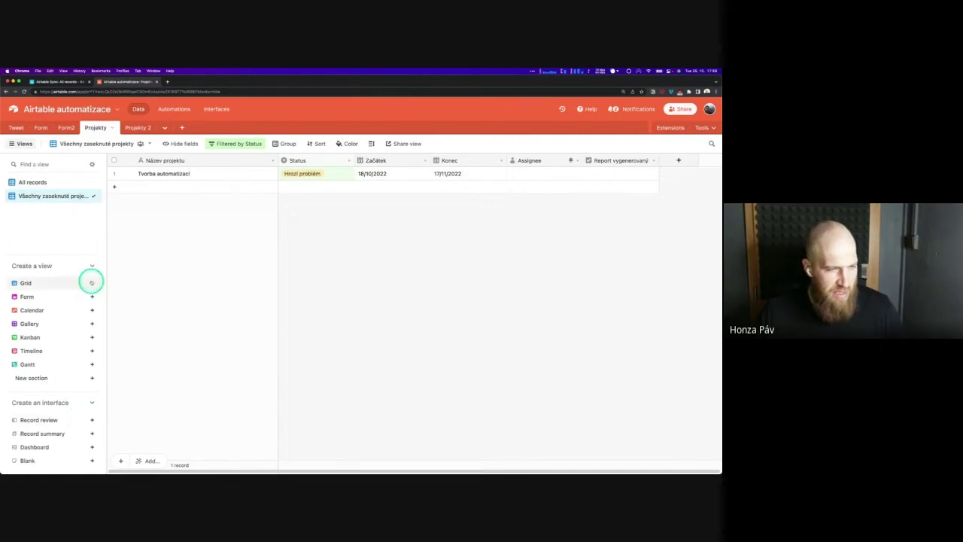
double_click(73, 195)
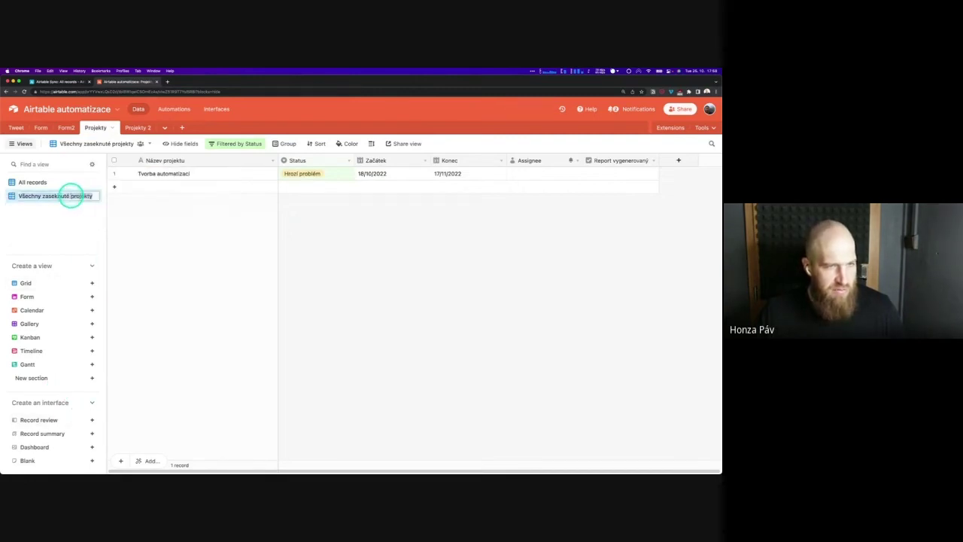
click(83, 195)
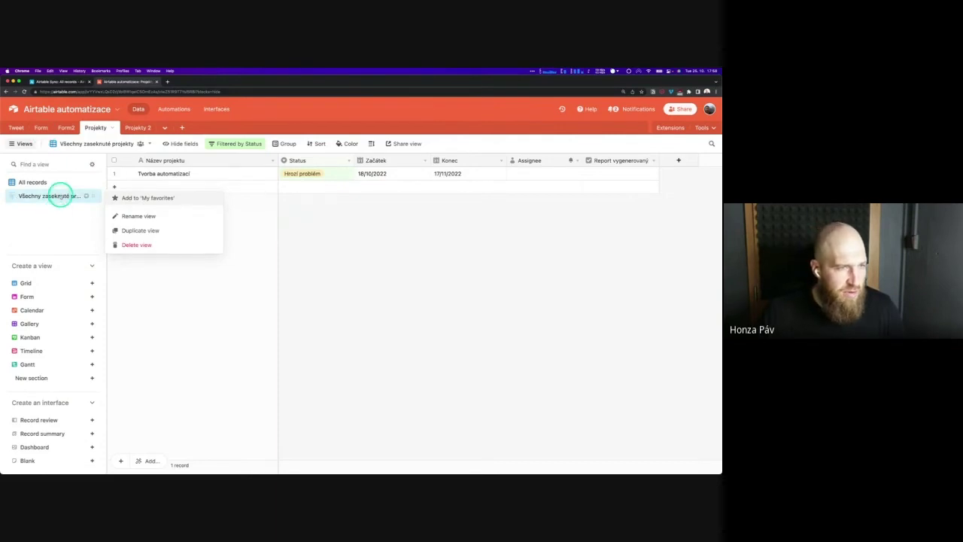
click(60, 215)
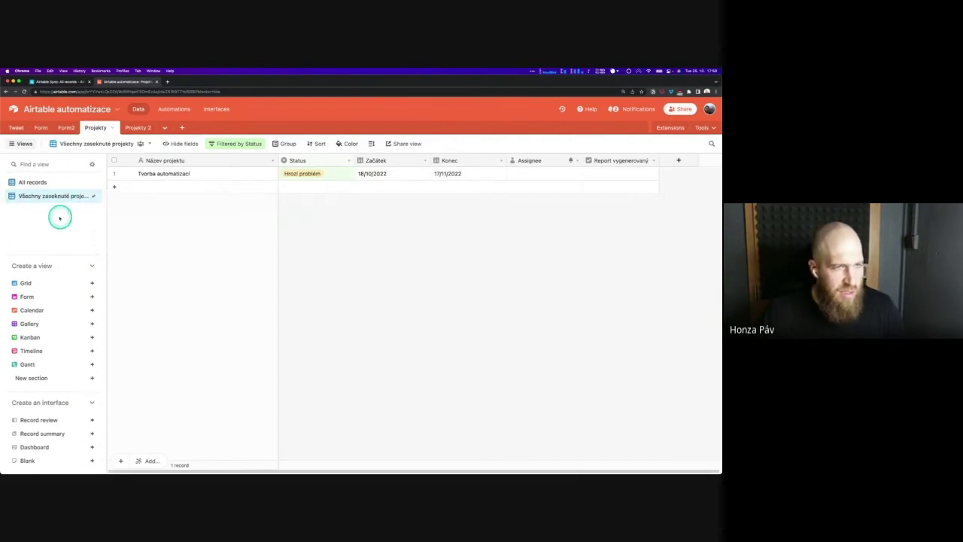
click(91, 281)
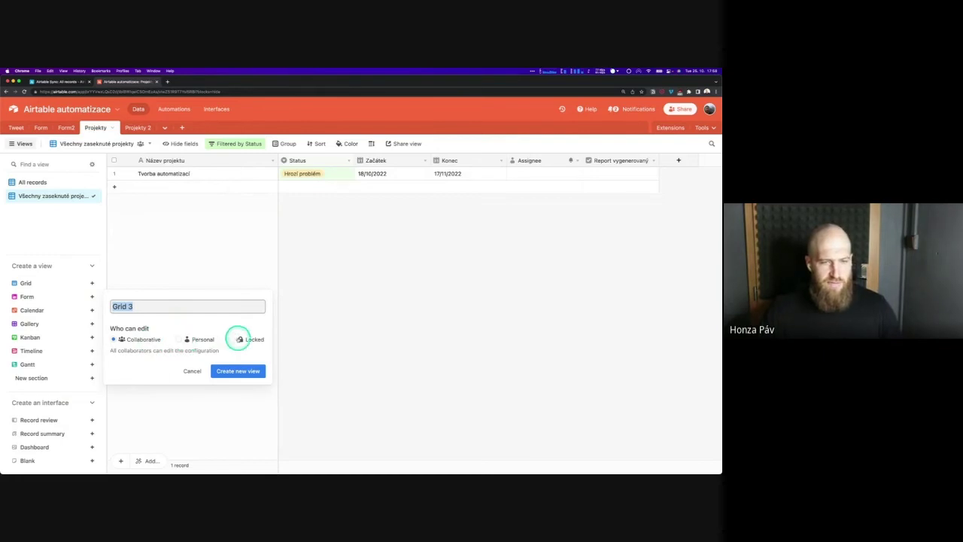
click(232, 340)
triple_click(136, 308)
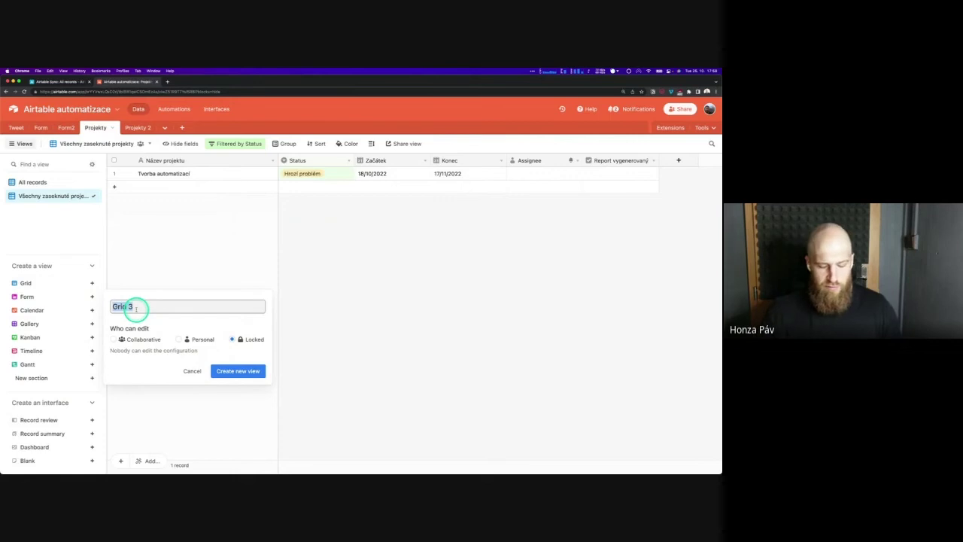
text(Locked)
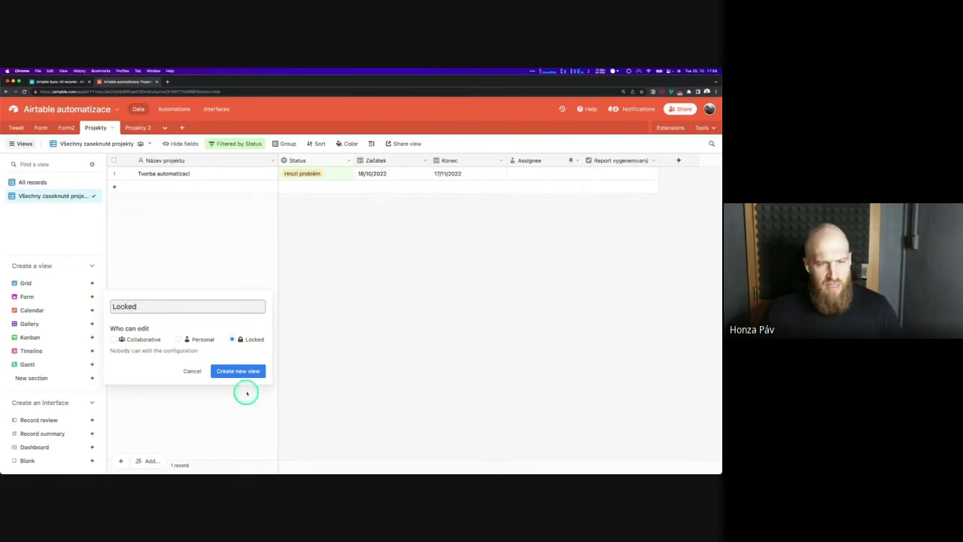
click(239, 371)
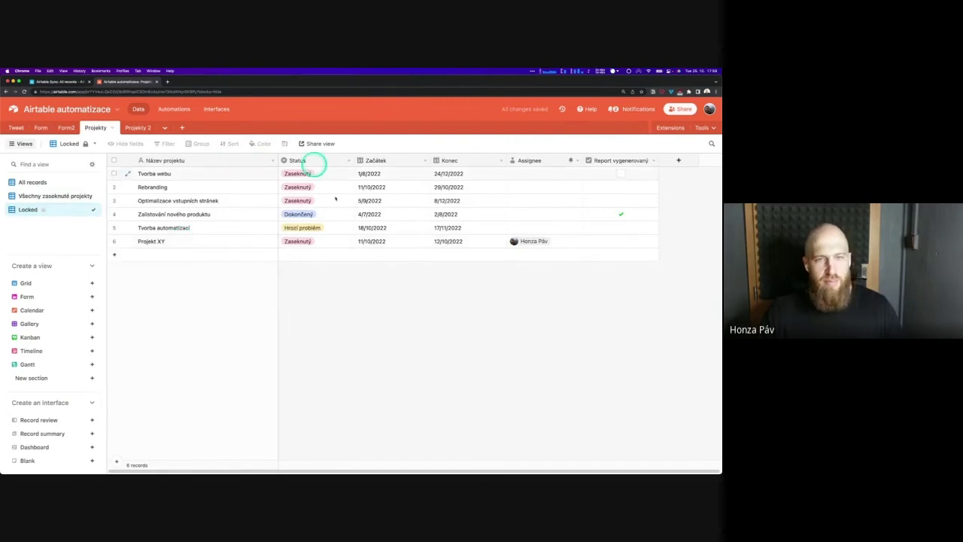
click(260, 143)
click(220, 143)
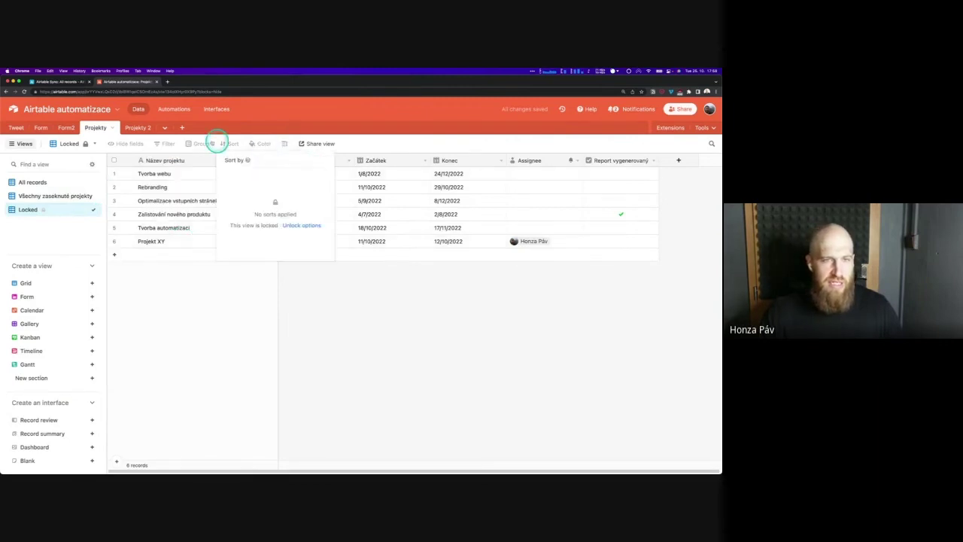
click(150, 142)
click(125, 143)
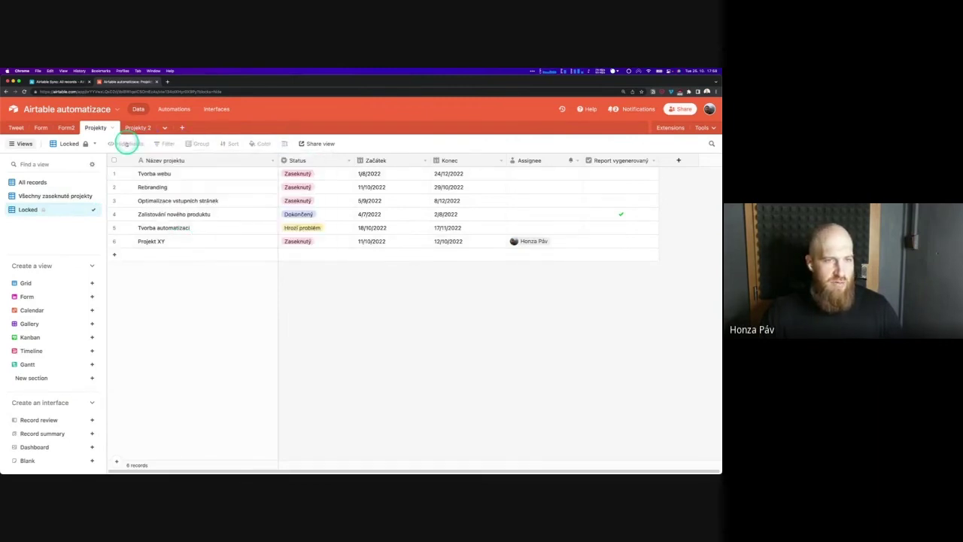
click(409, 152)
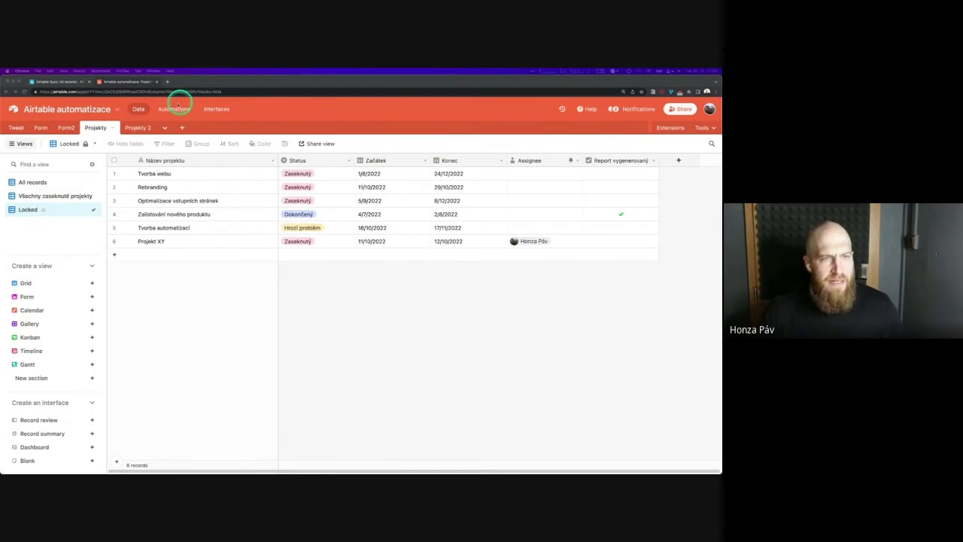
In Automation 3's email Message, add lines '12.10.2022' and 'formatDate(datum;YY) = 22'
click(175, 109)
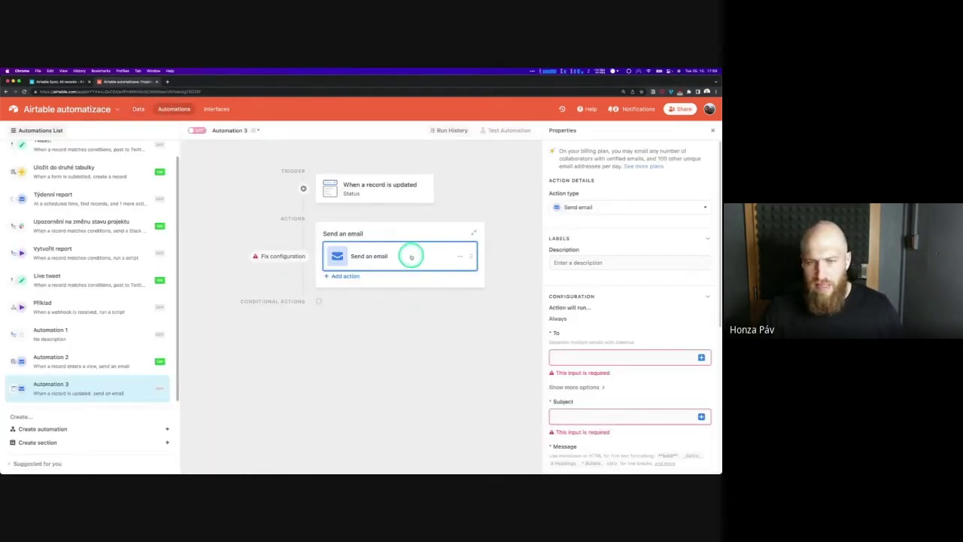
scroll(645, 376, down, 5)
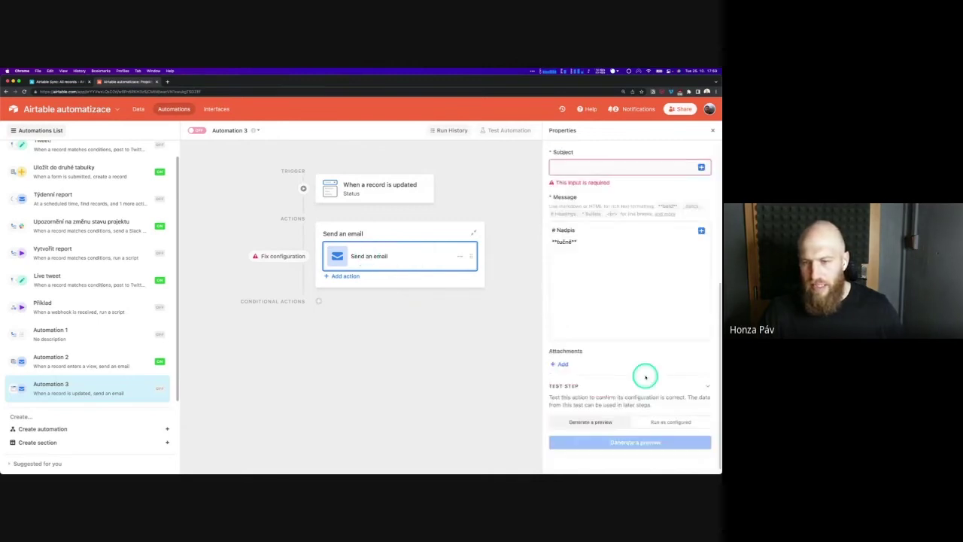
click(612, 225)
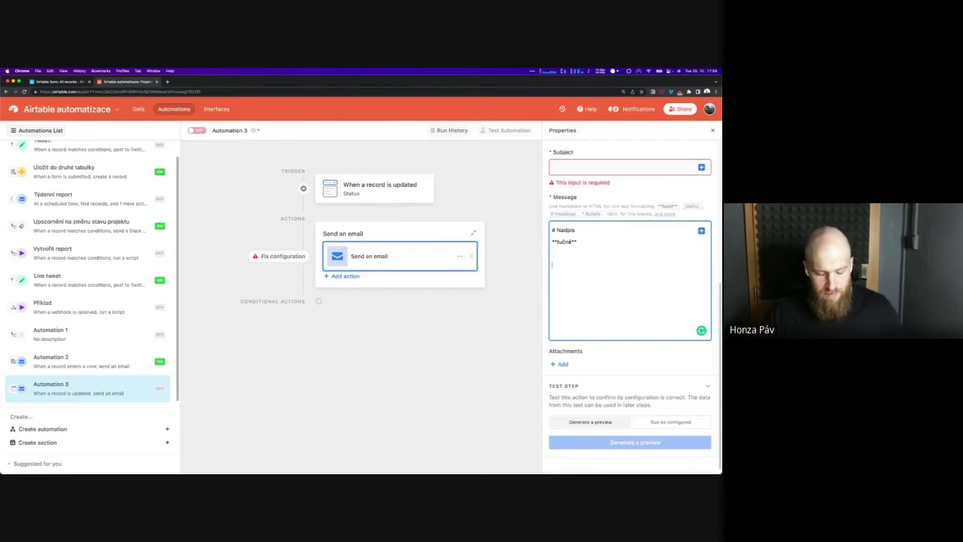
text(12.)
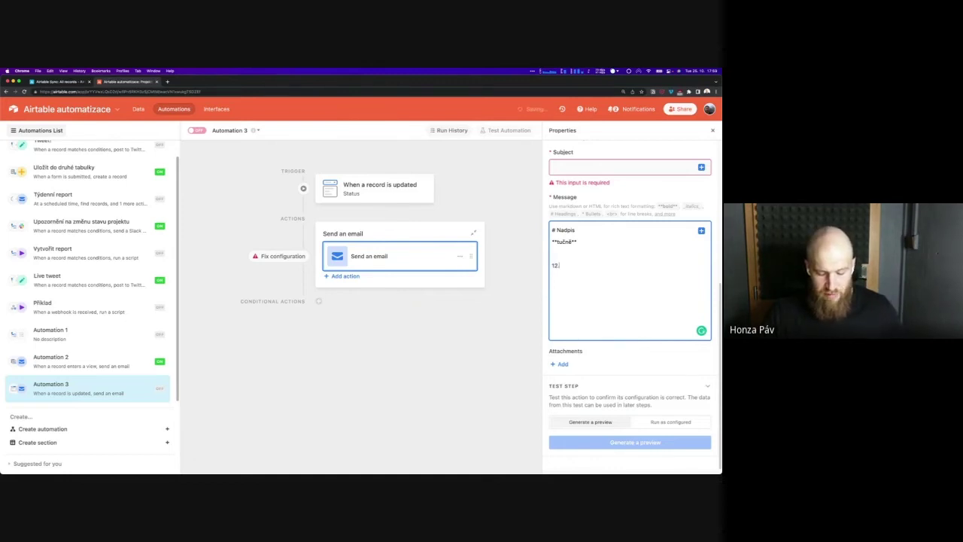
text(10.2022)
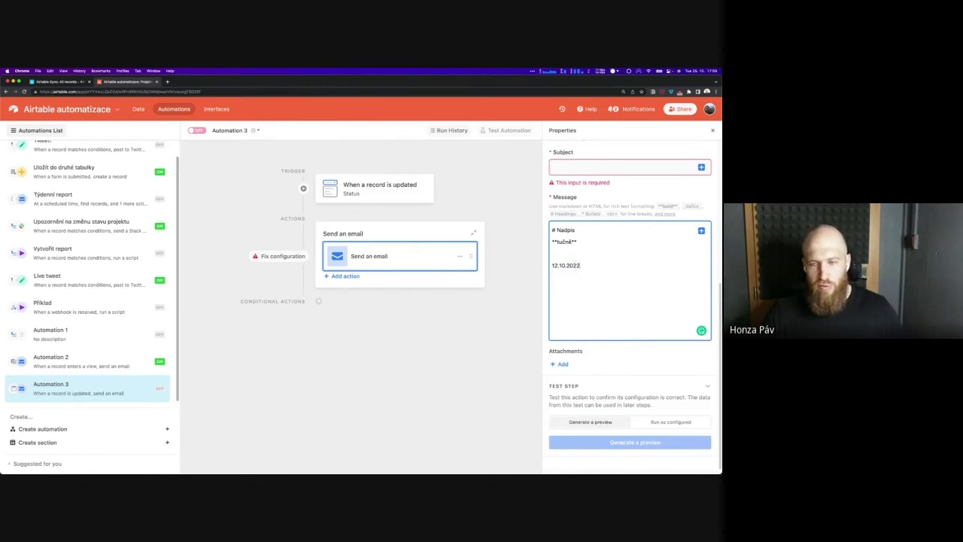
key(Return)
text(formatDate()
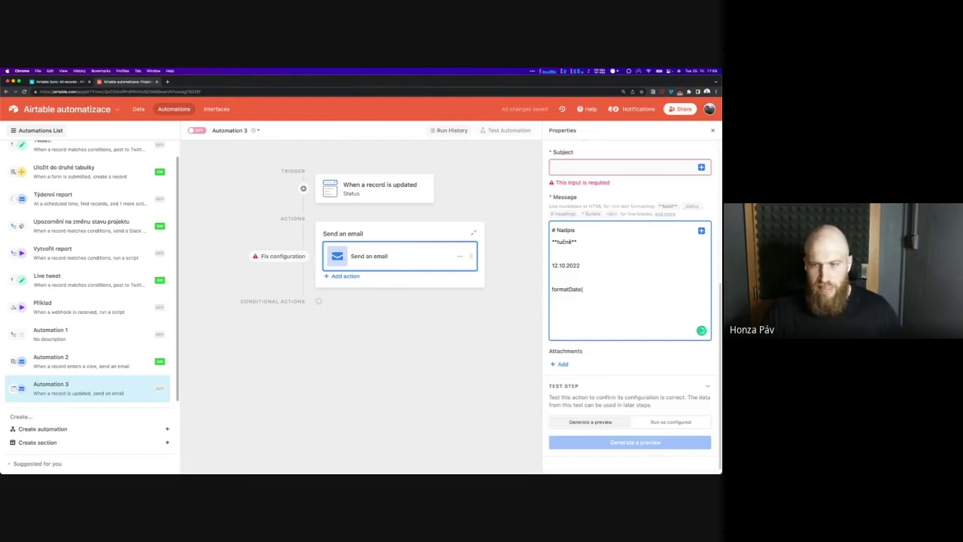
text(datum)
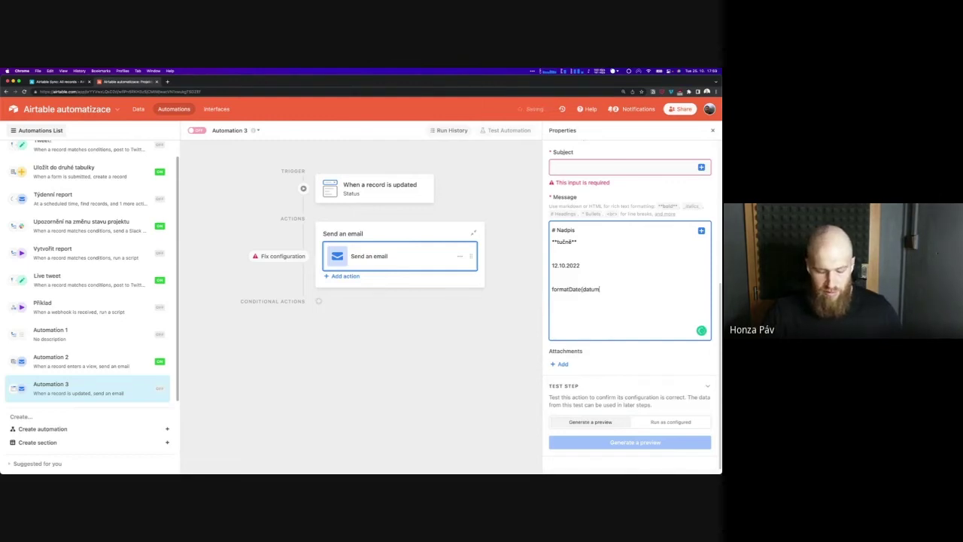
text(, )
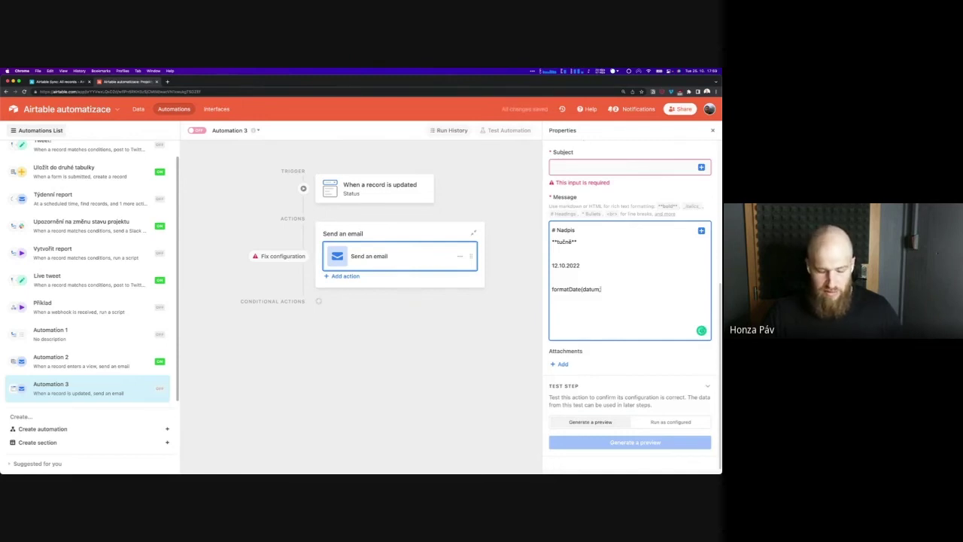
text(MM)
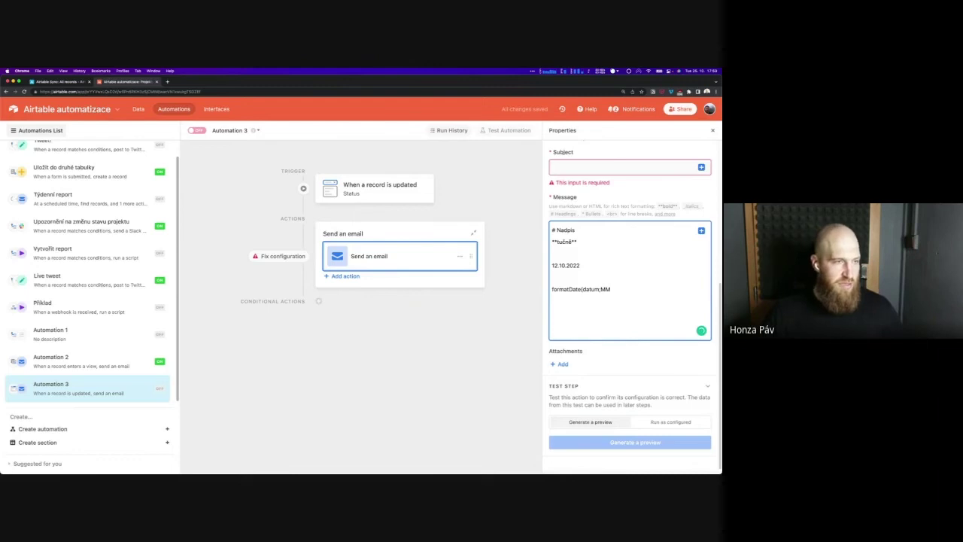
text())
key(Left)
key(BackSpace)
key(BackSpace)
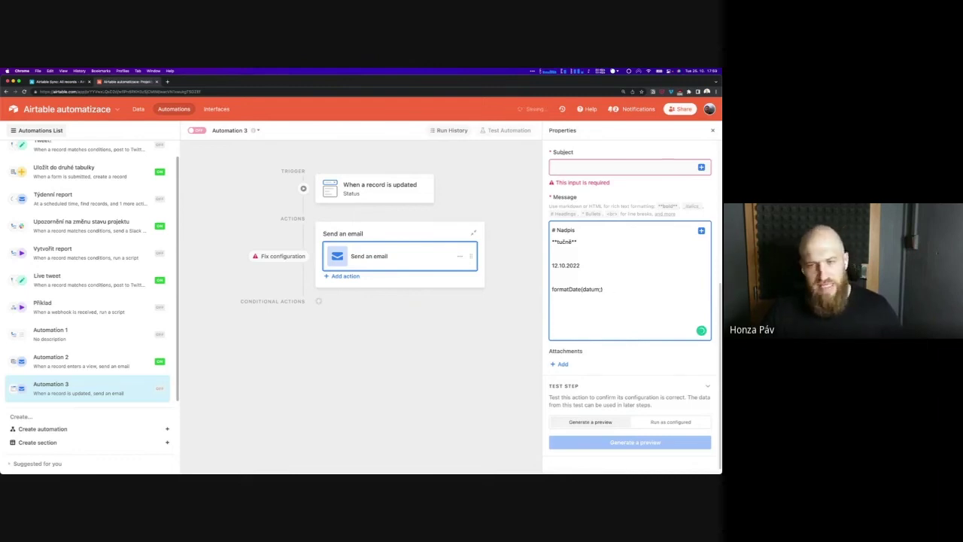
text(YY))
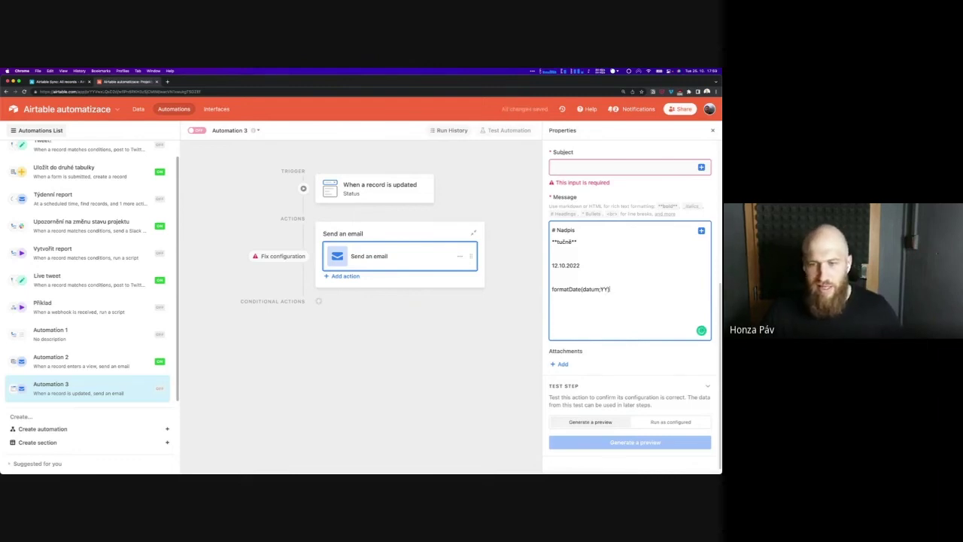
text( = 22)
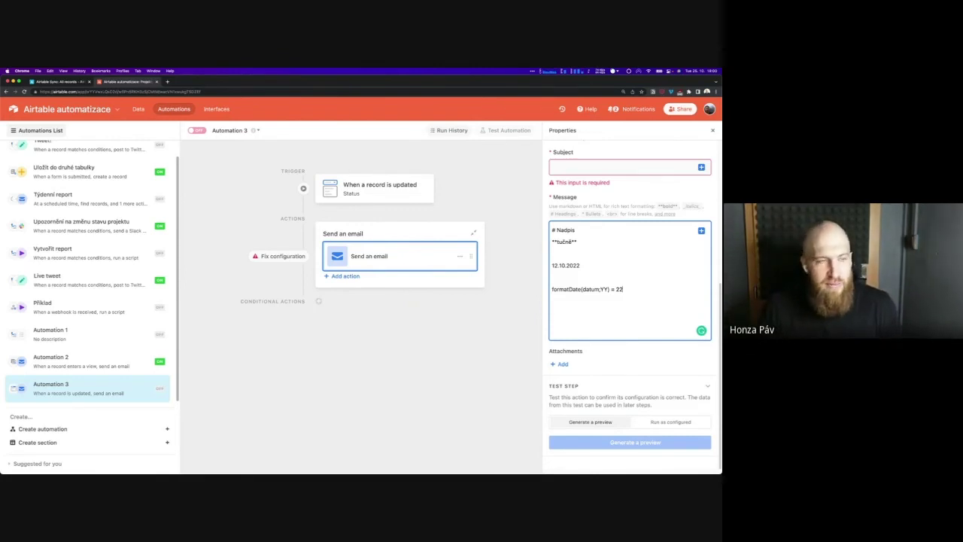
Open the Týdenní report automation and select its Send an email step
click(74, 199)
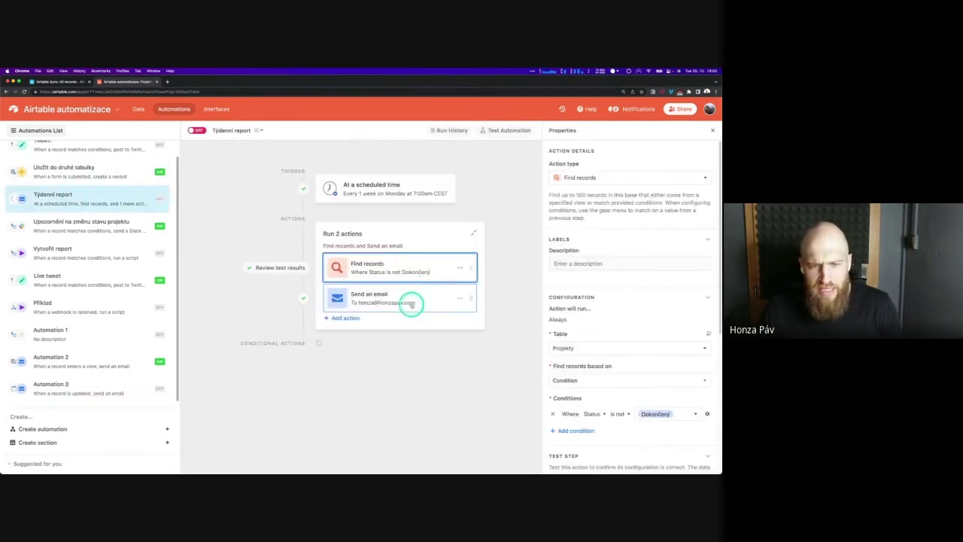
scroll(595, 361, down, 3)
scroll(595, 361, down, 2)
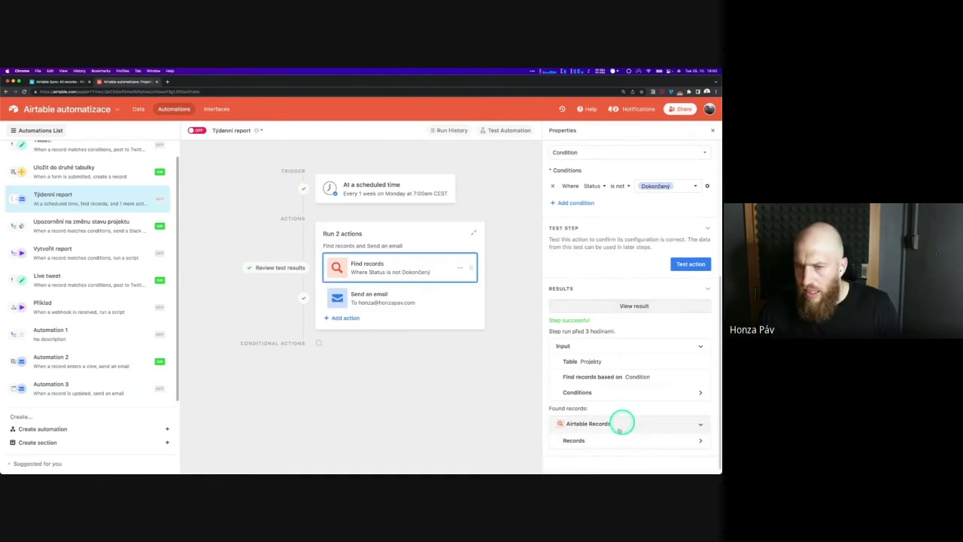
click(407, 293)
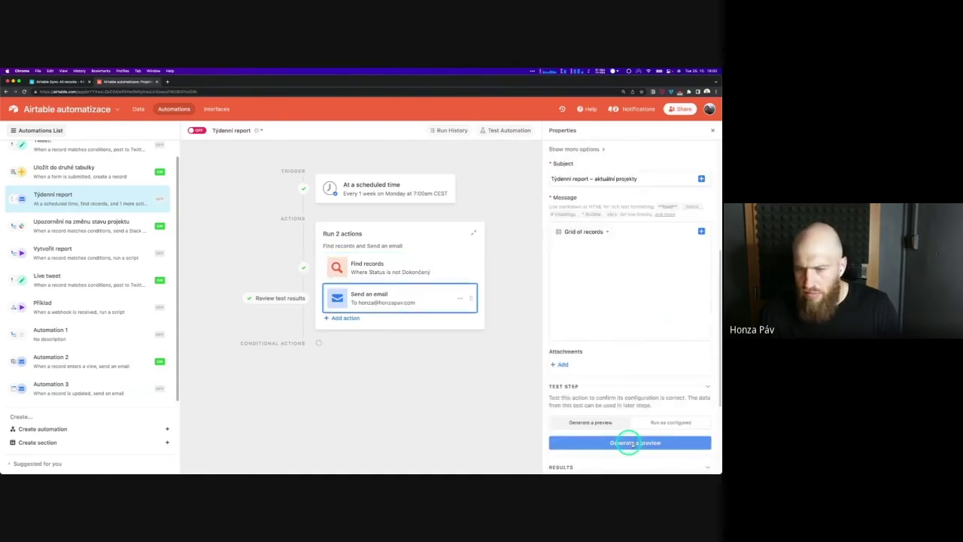
Generate and view the email preview, then close it and begin editing the subject
scroll(632, 407, down, 3)
click(646, 347)
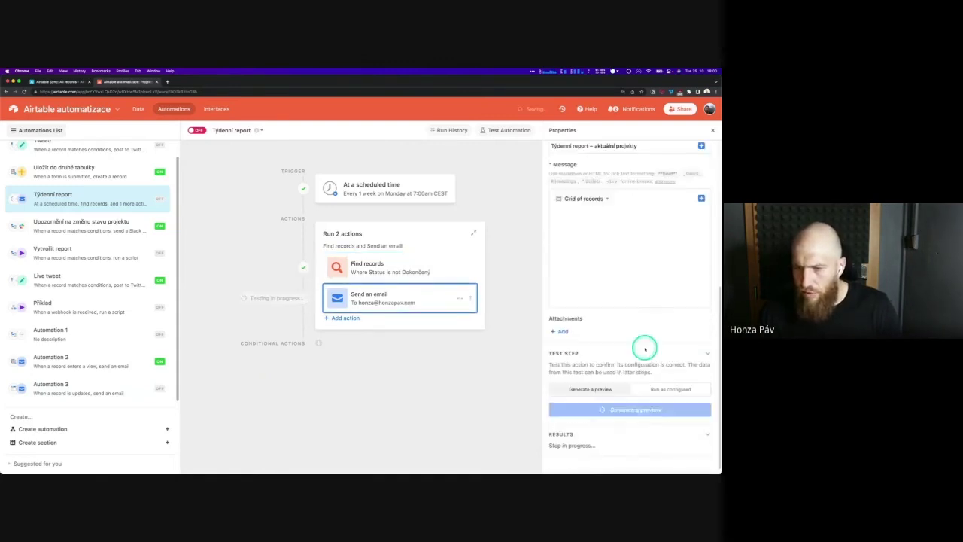
scroll(645, 348, down, 1)
click(645, 347)
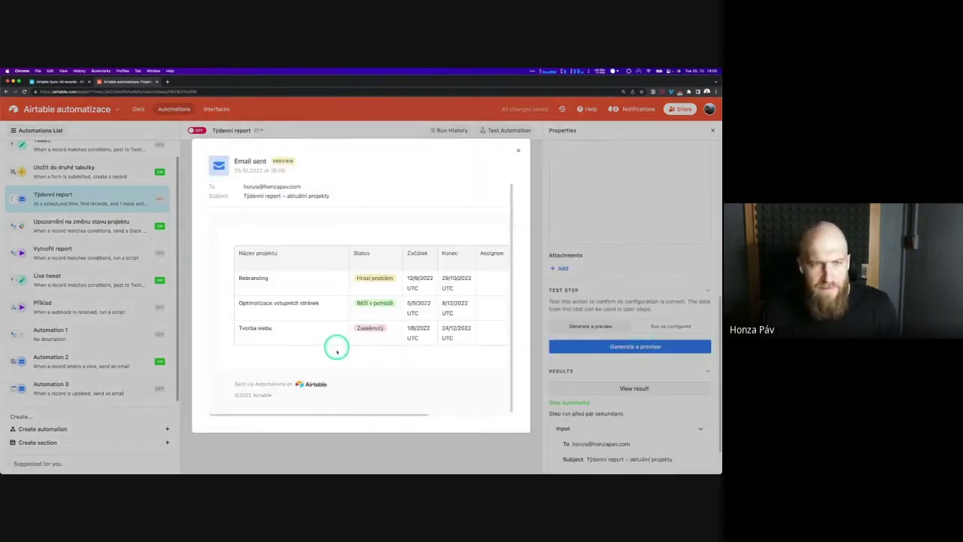
click(520, 151)
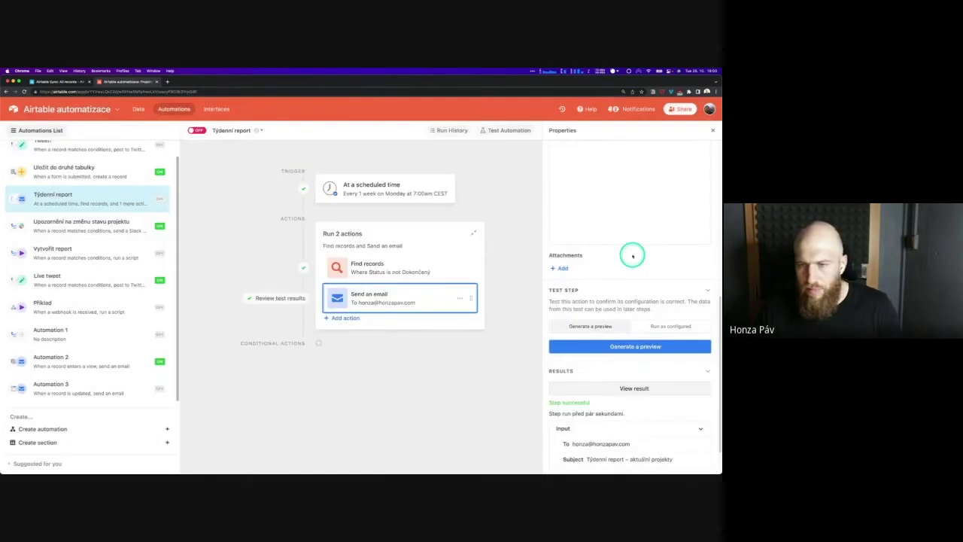
scroll(633, 254, up, 5)
click(651, 304)
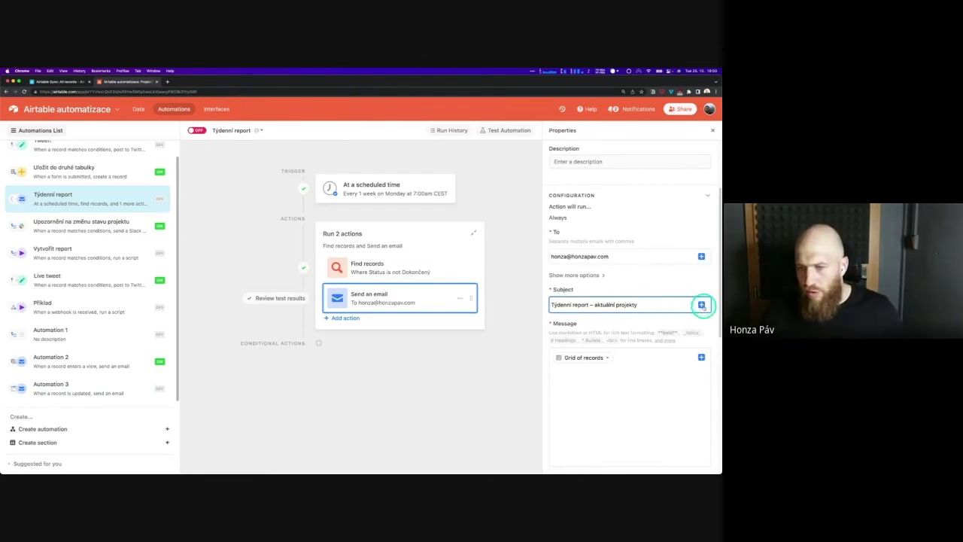
click(702, 305)
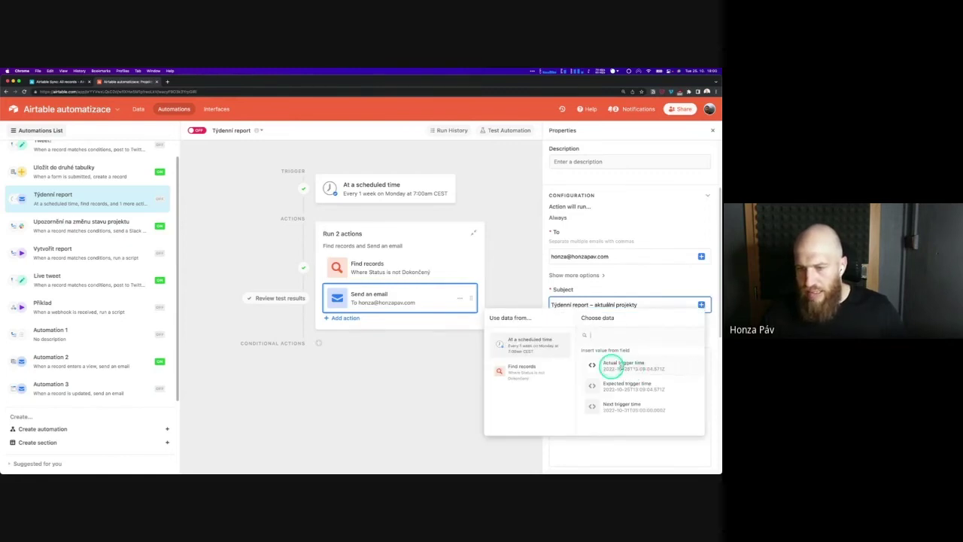
click(631, 366)
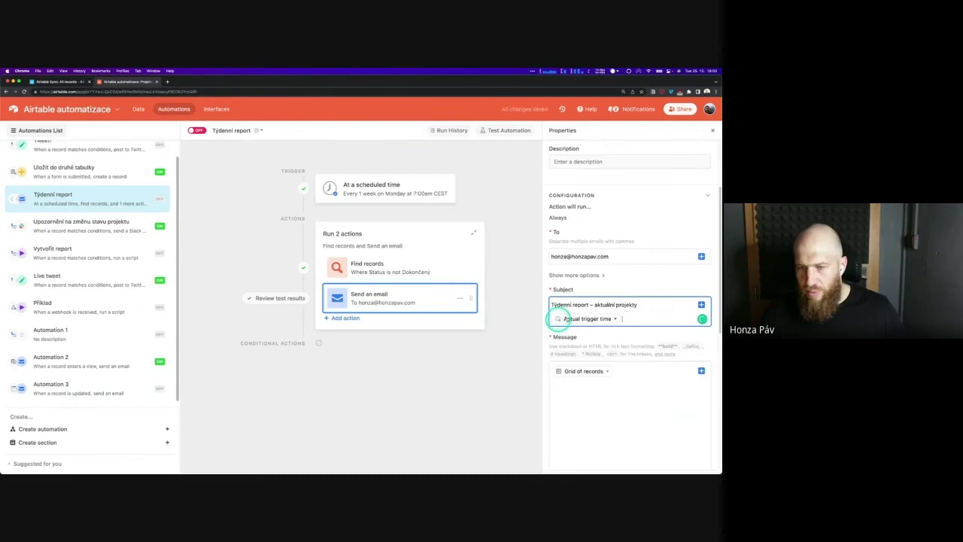
click(617, 318)
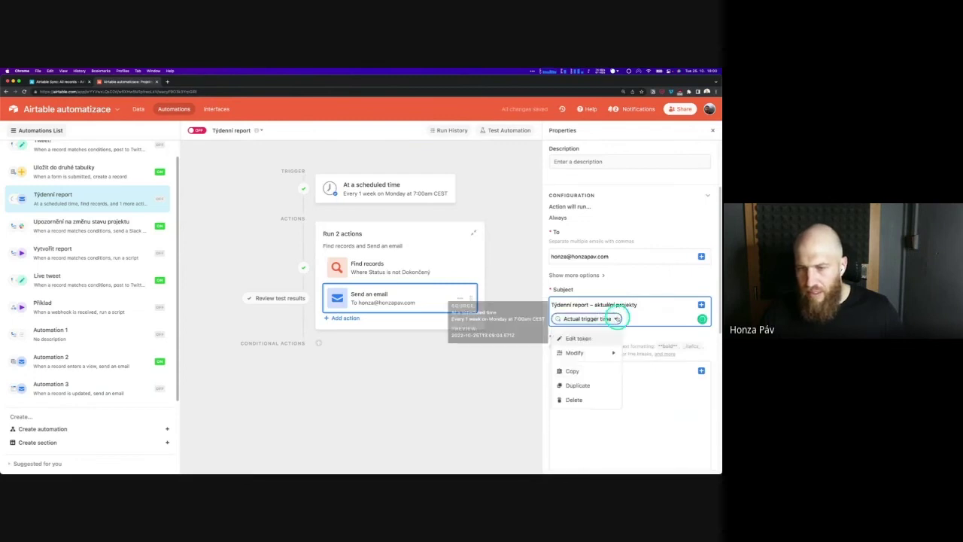
mouse_move(606, 352)
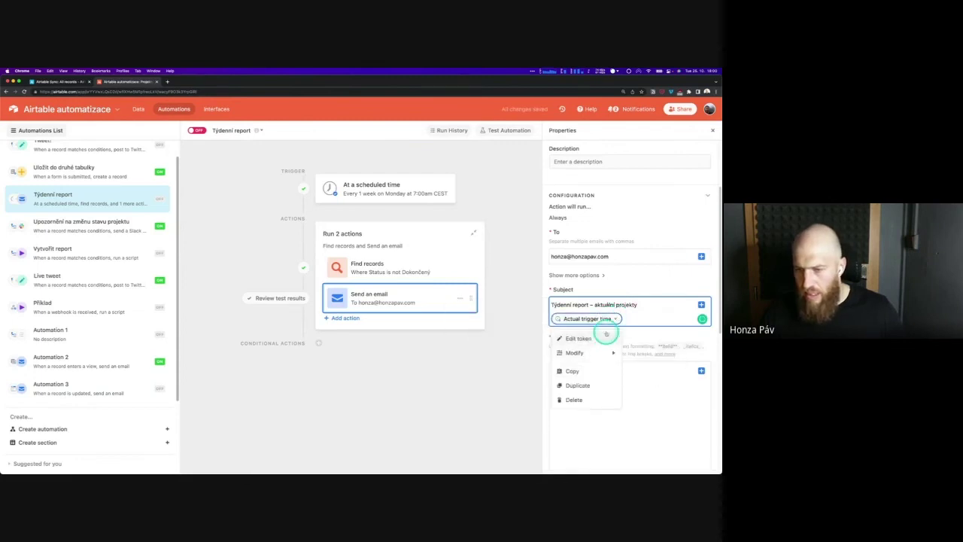
click(656, 274)
scroll(647, 339, down, 10)
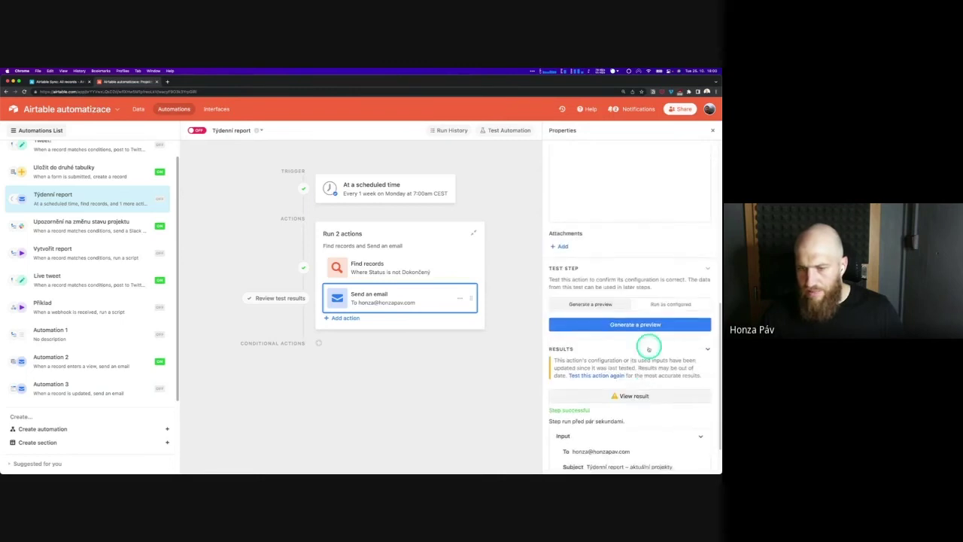
click(636, 331)
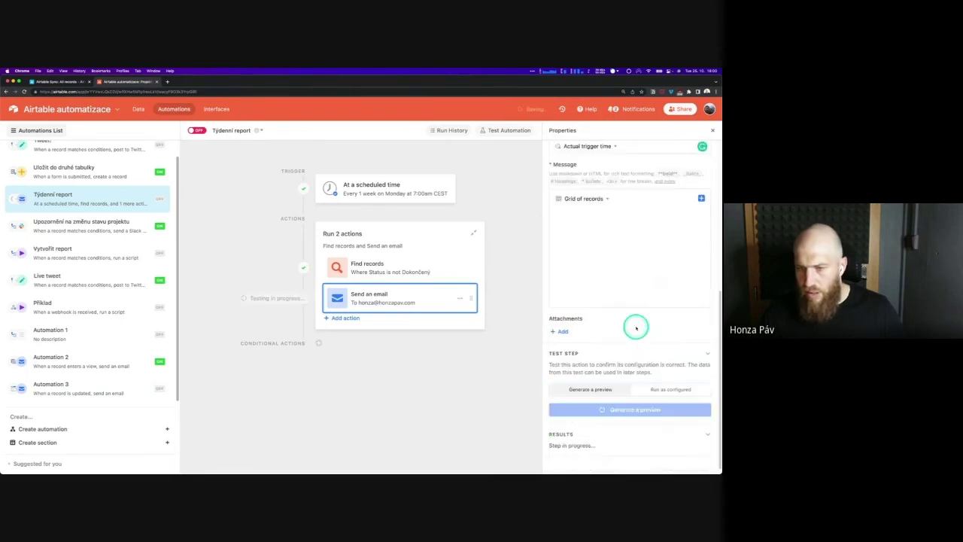
click(420, 301)
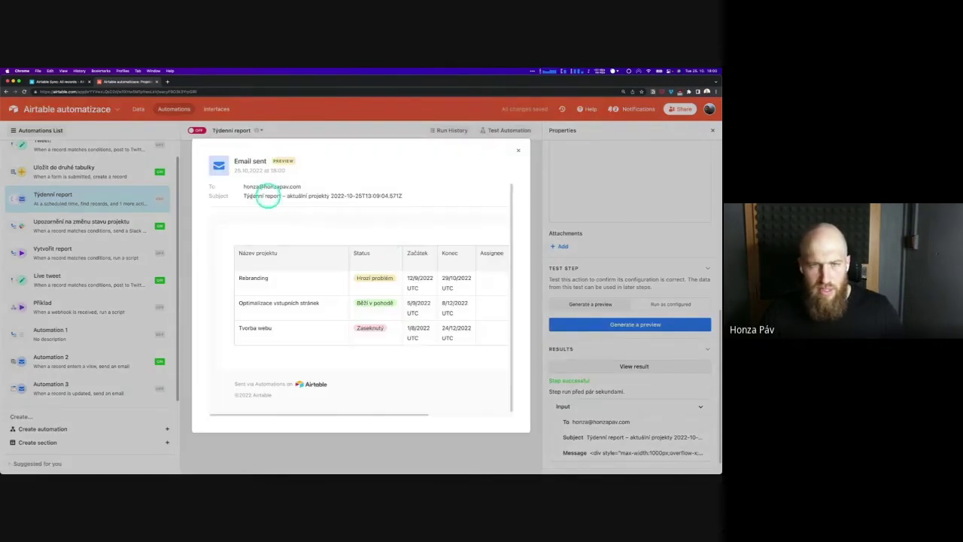
drag(243, 196, 405, 196)
click(333, 195)
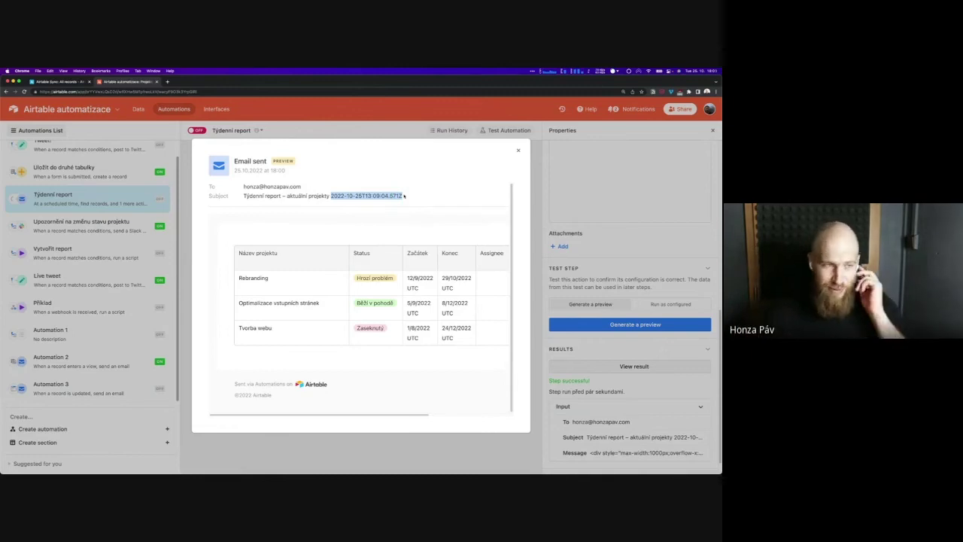
click(370, 190)
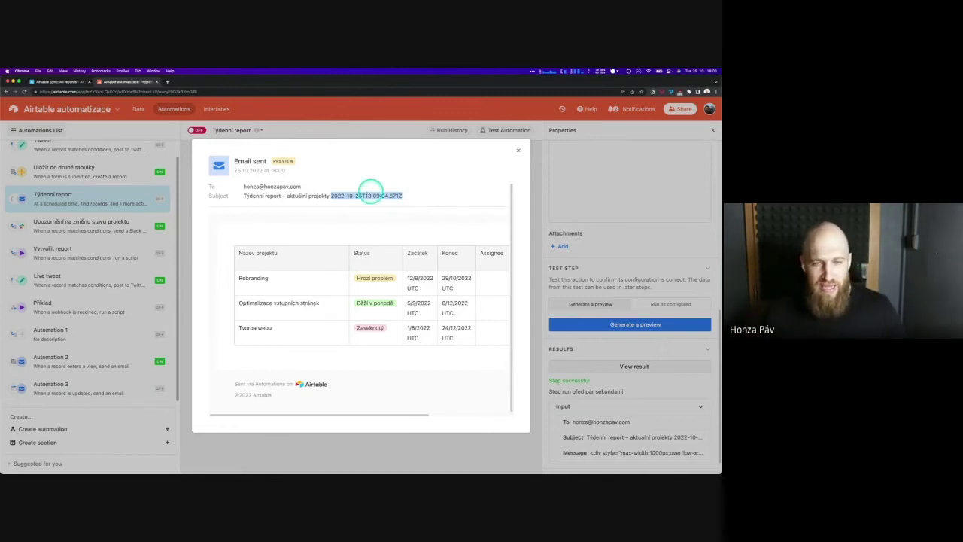
click(366, 195)
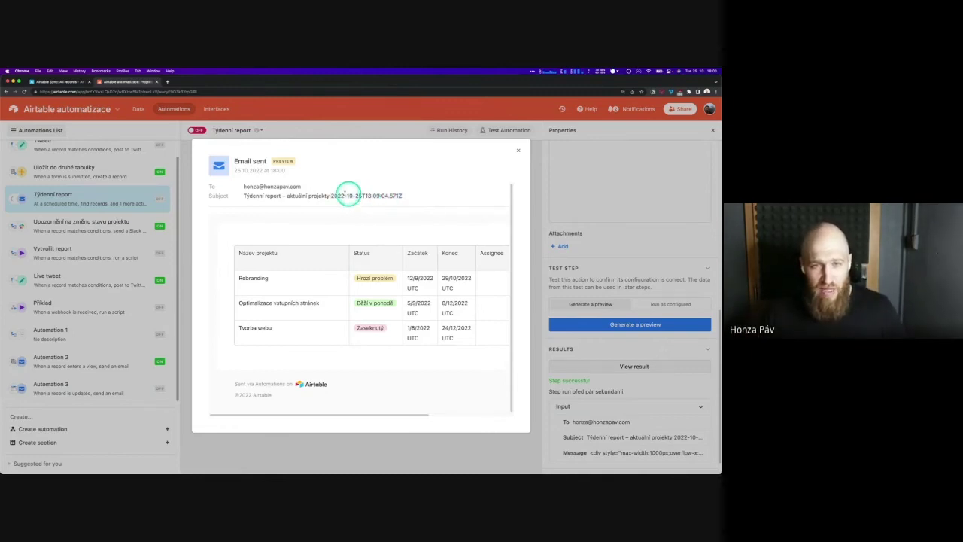
click(640, 324)
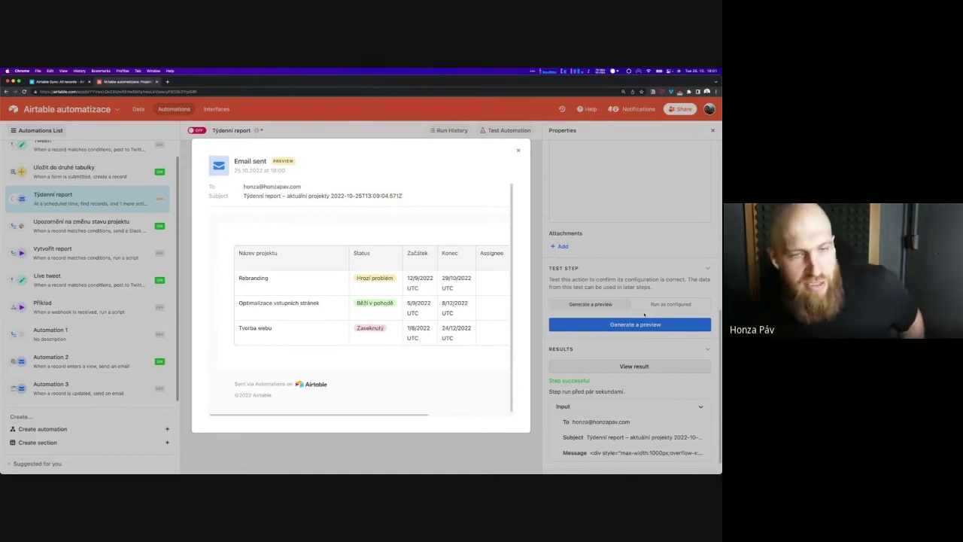
Dismiss the Email sent preview to see the Týdenní report workflow canvas
click(517, 148)
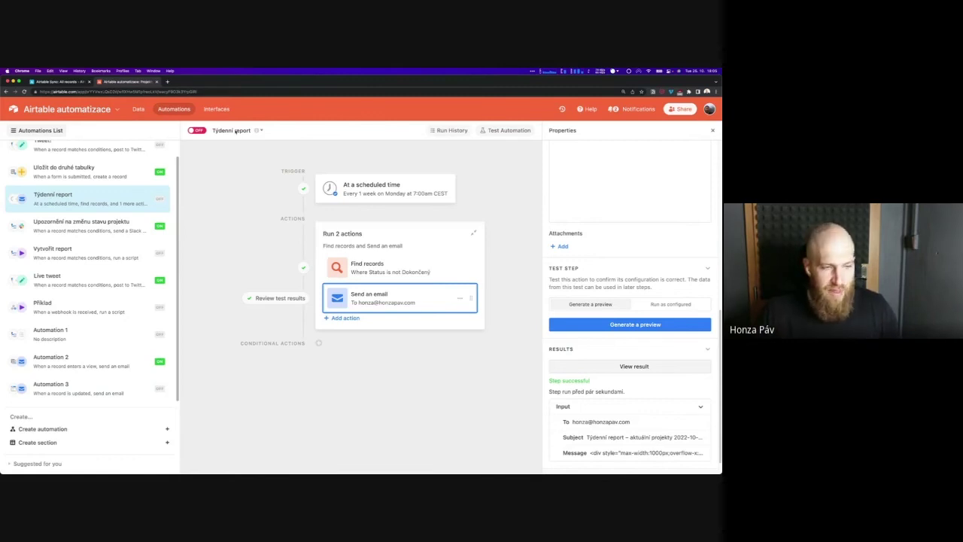
From the Airtable home, open Business IS, its Expected Transactions table, then Automations
click(14, 109)
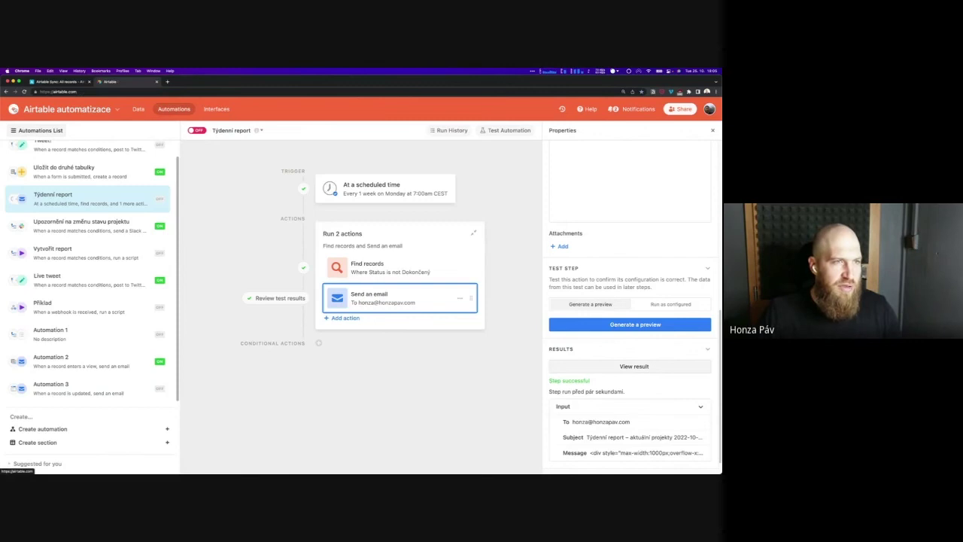
click(311, 167)
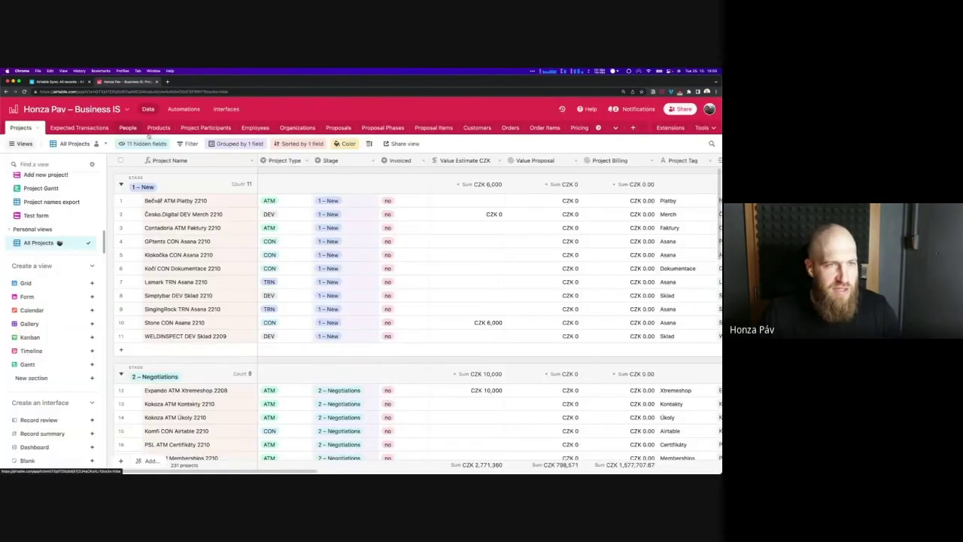
click(77, 128)
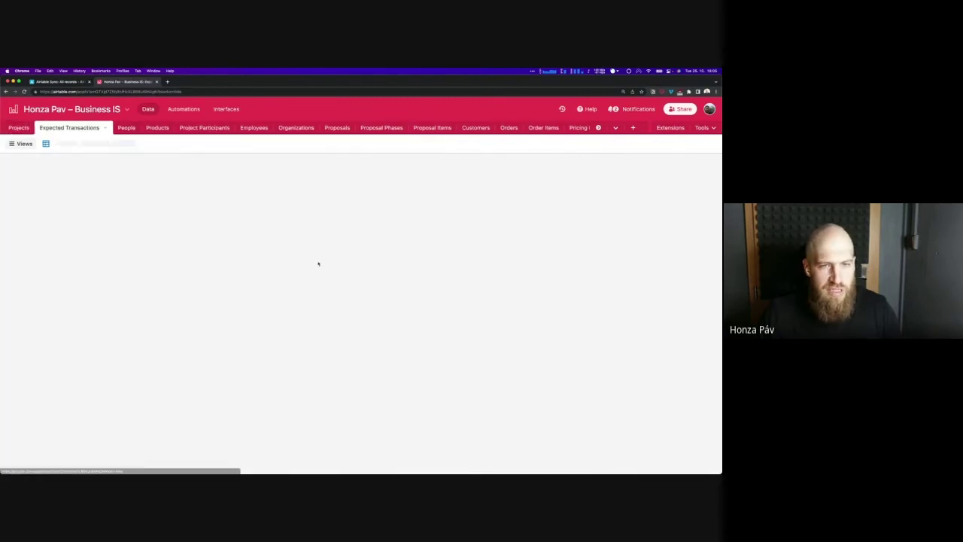
scroll(409, 262, down, 3)
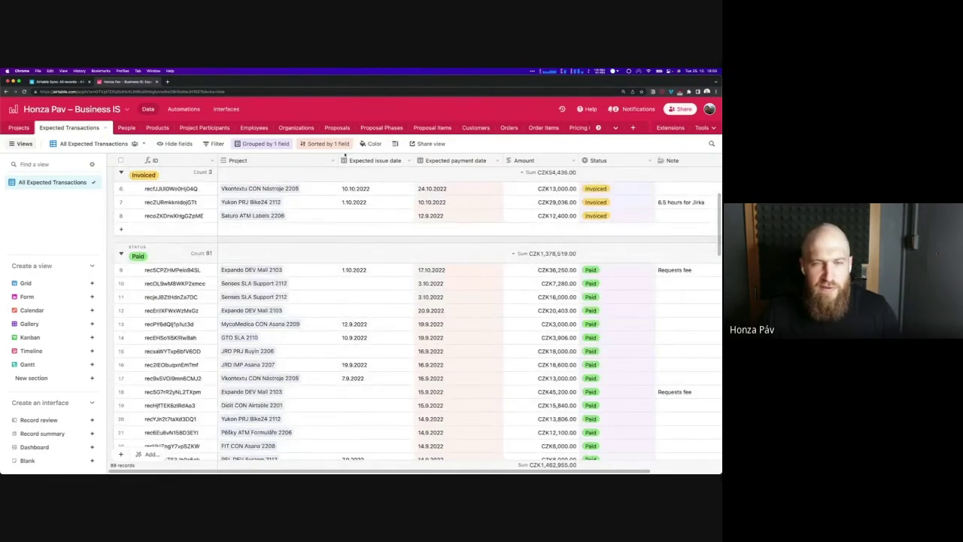
click(186, 109)
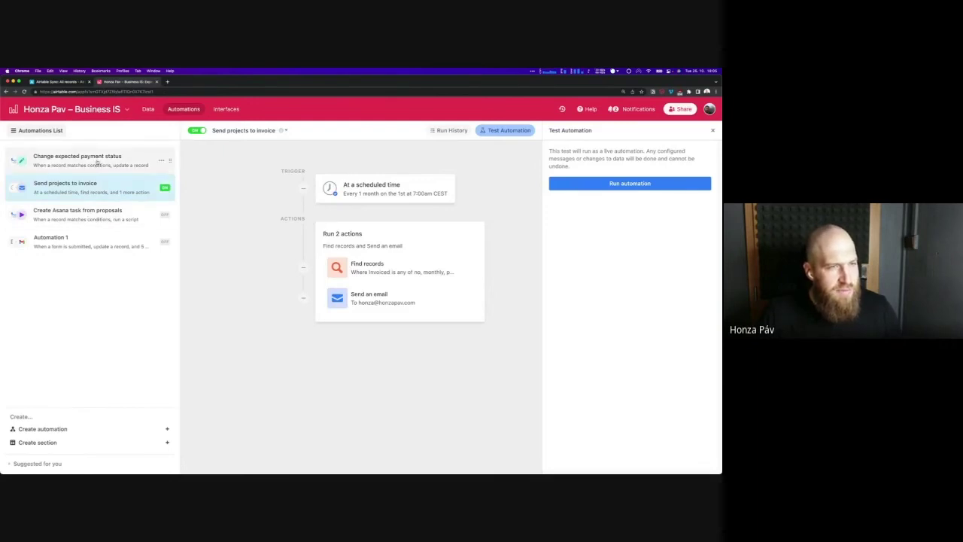
Select Change expected payment status and show its Expected issue date trigger conditions
click(96, 161)
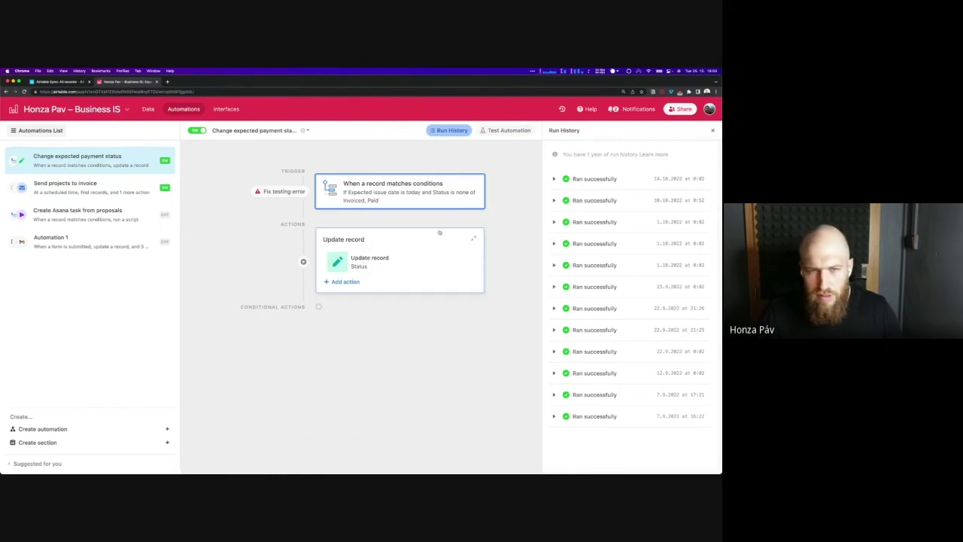
click(393, 191)
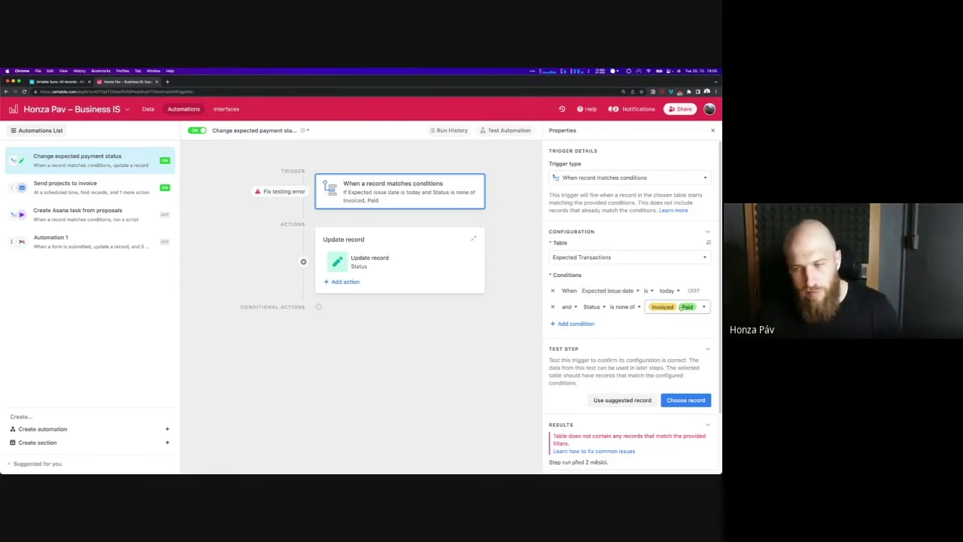
Confirm the Update record Status stays Create invoice, then select Send projects to invoice
click(419, 265)
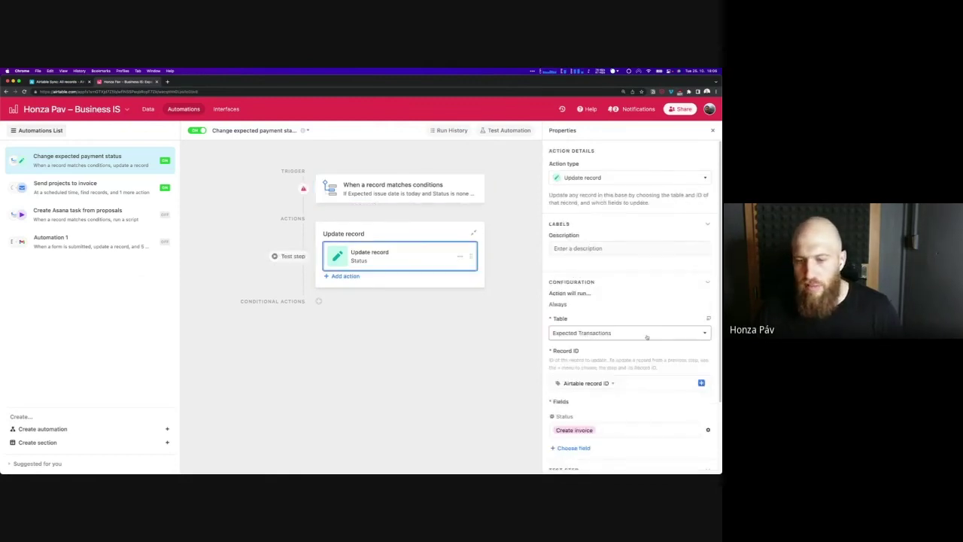
scroll(633, 339, down, 3)
click(612, 344)
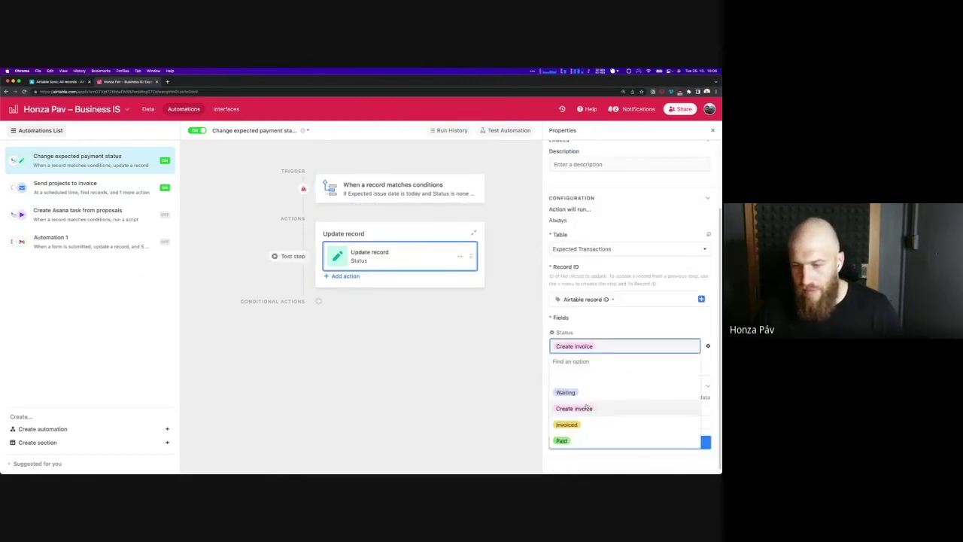
click(604, 318)
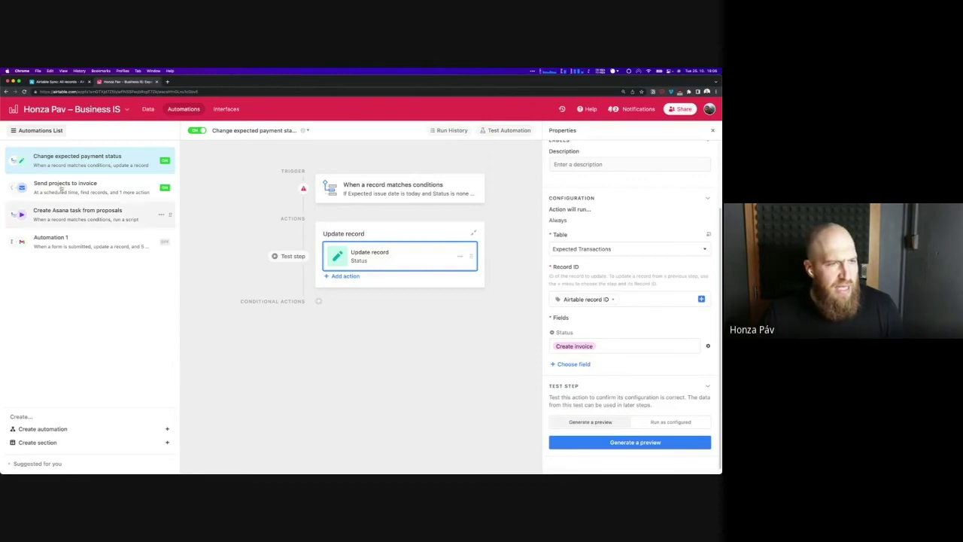
click(102, 183)
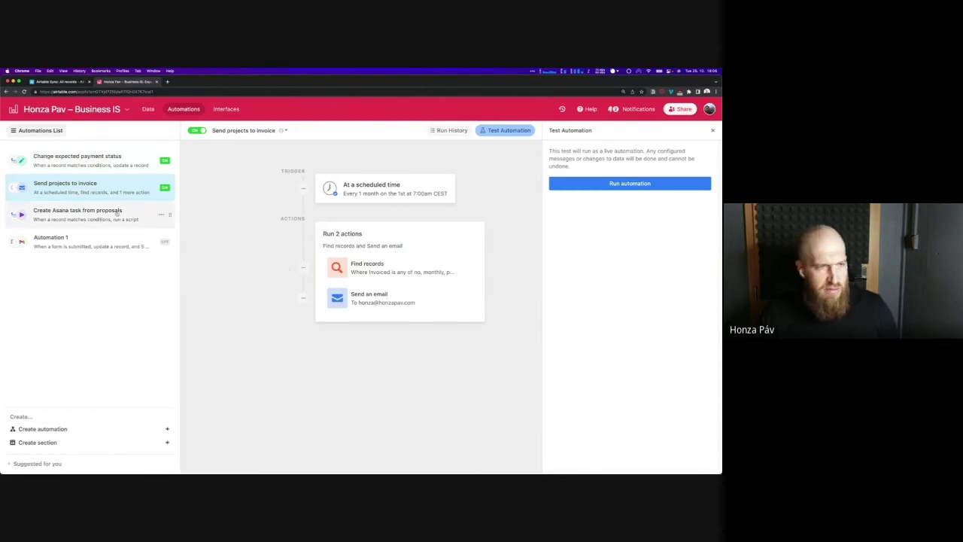
Switch the Send projects to invoice automation off and back on, then reload
click(198, 131)
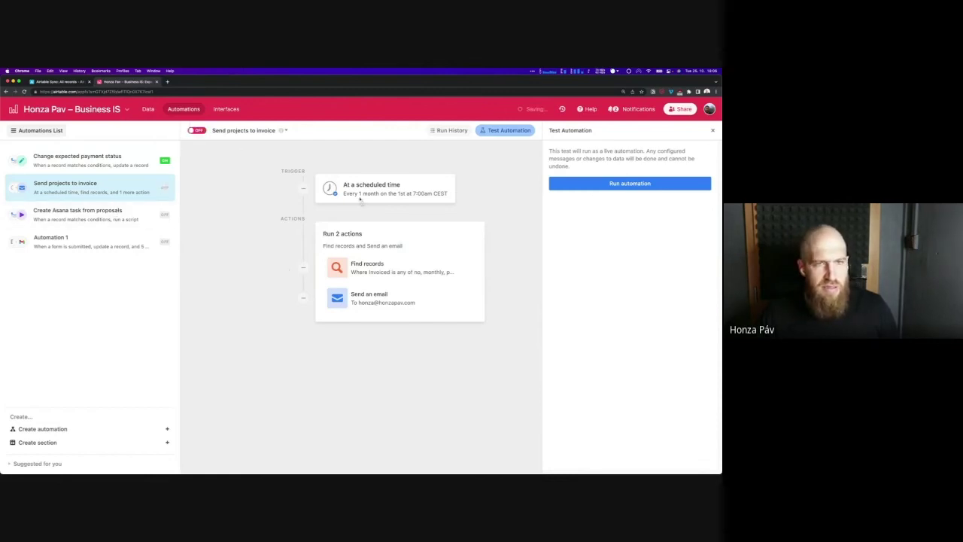
click(197, 131)
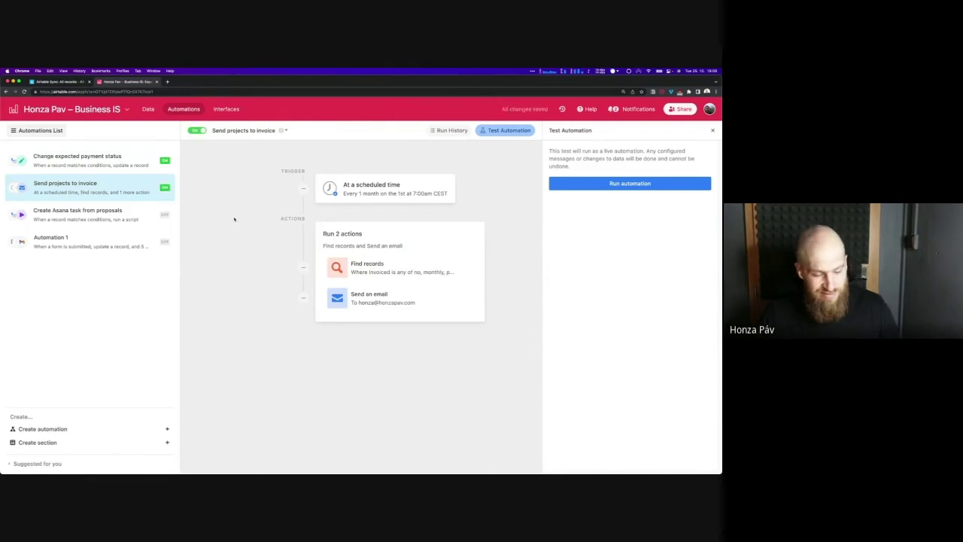
key(super+r)
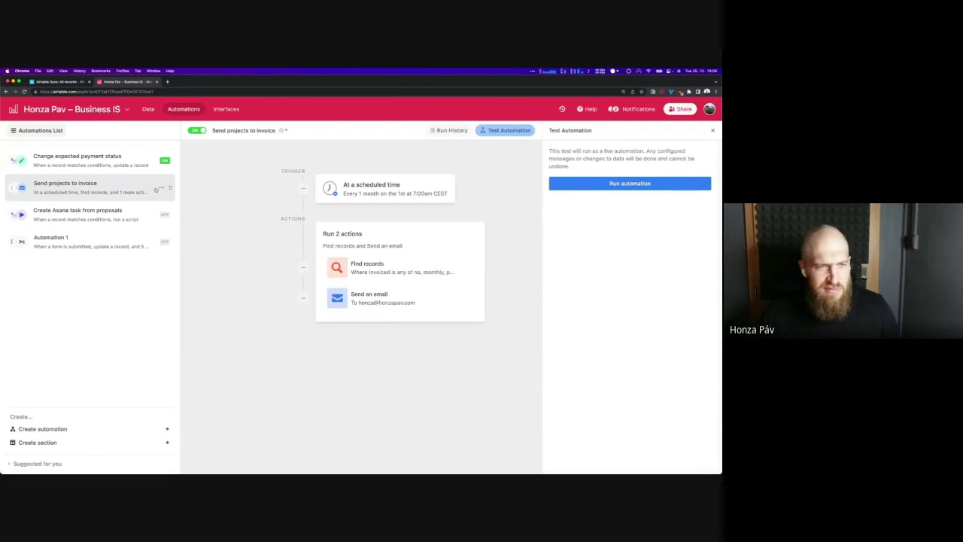
Duplicate it as 'Send projects to invoice copy' and show its scheduled trigger
double_click(155, 190)
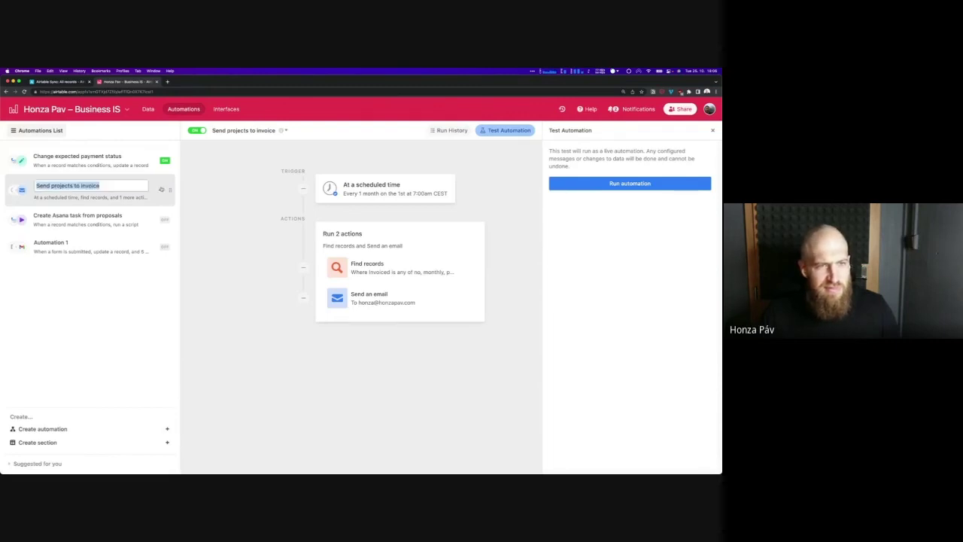
click(161, 190)
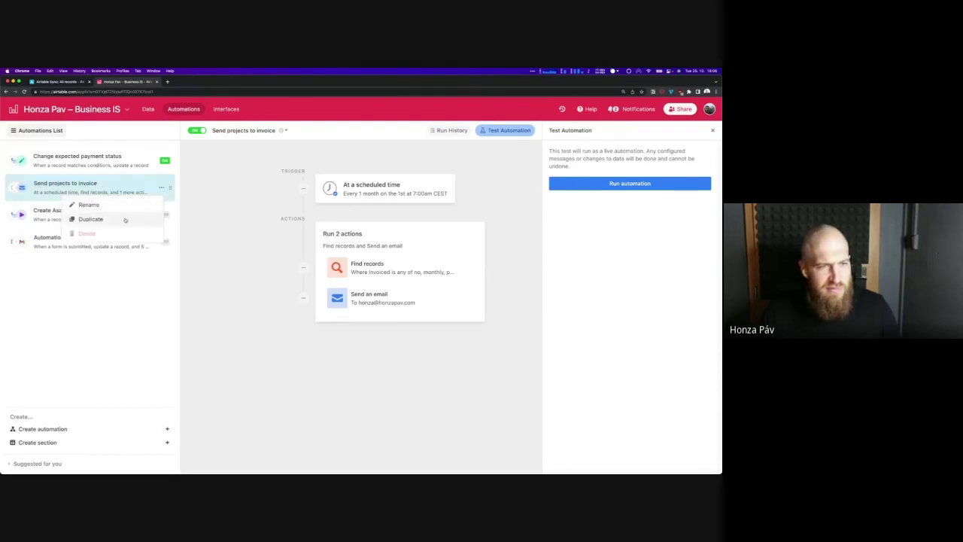
click(90, 219)
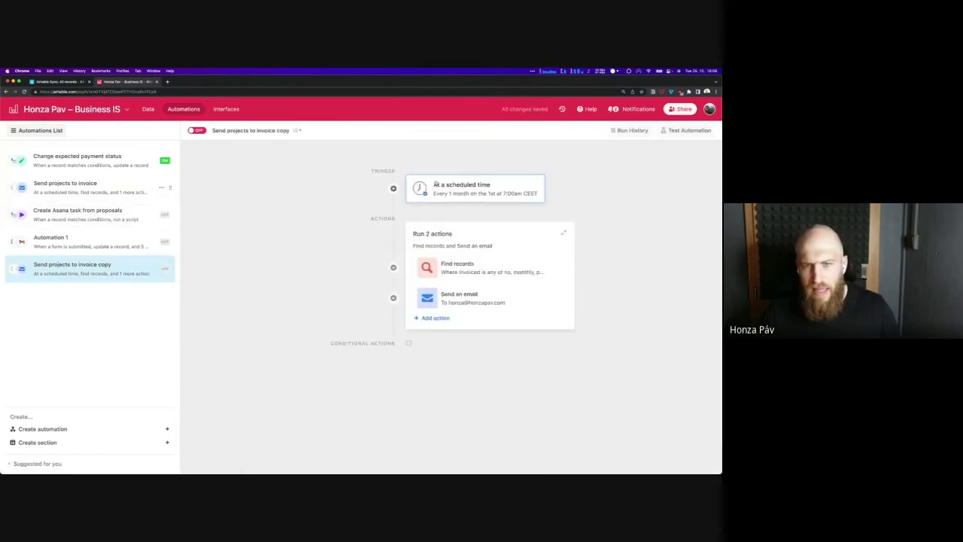
click(435, 185)
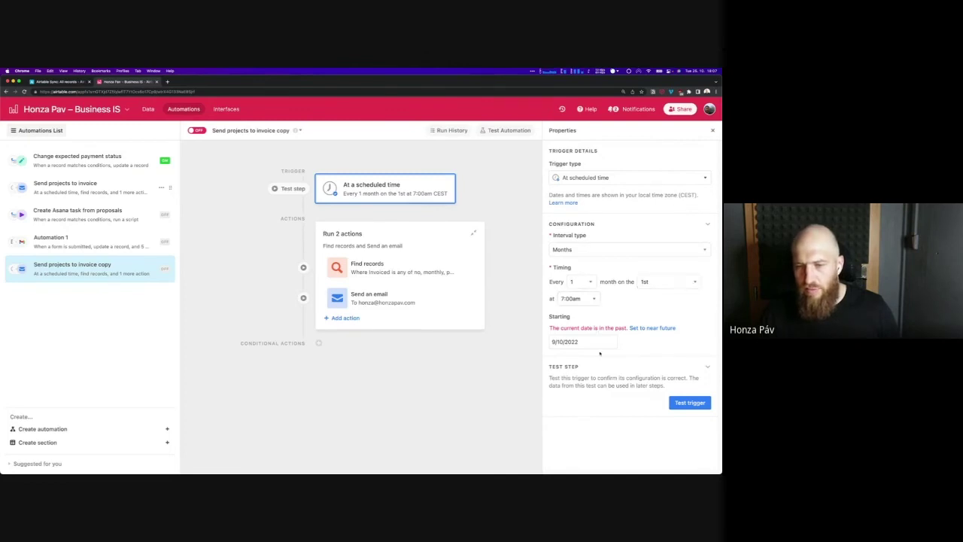
Inspect Find records filters: Invoiced no/monthly/partial, Stage 5 – Continual/6 – Done
click(397, 269)
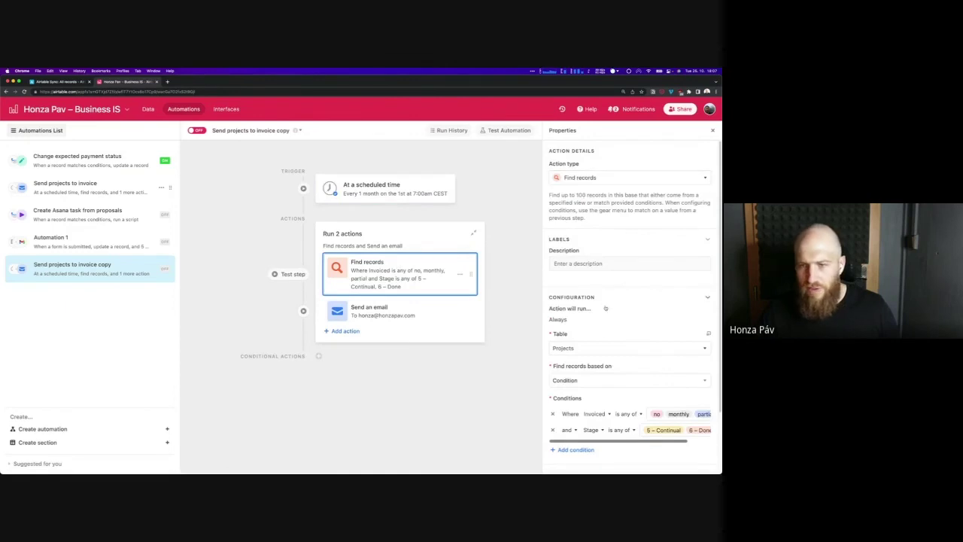
scroll(600, 338, down, 2)
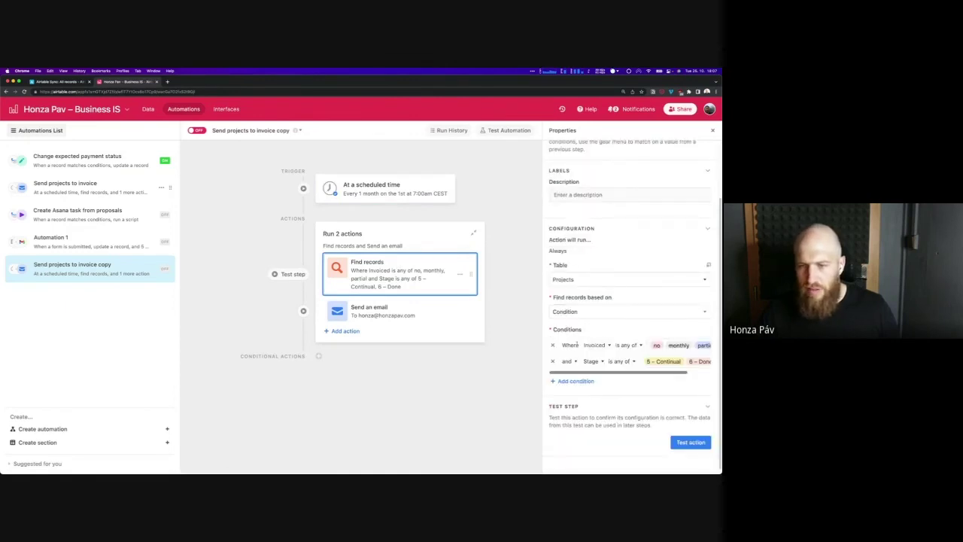
scroll(582, 375, right, 3)
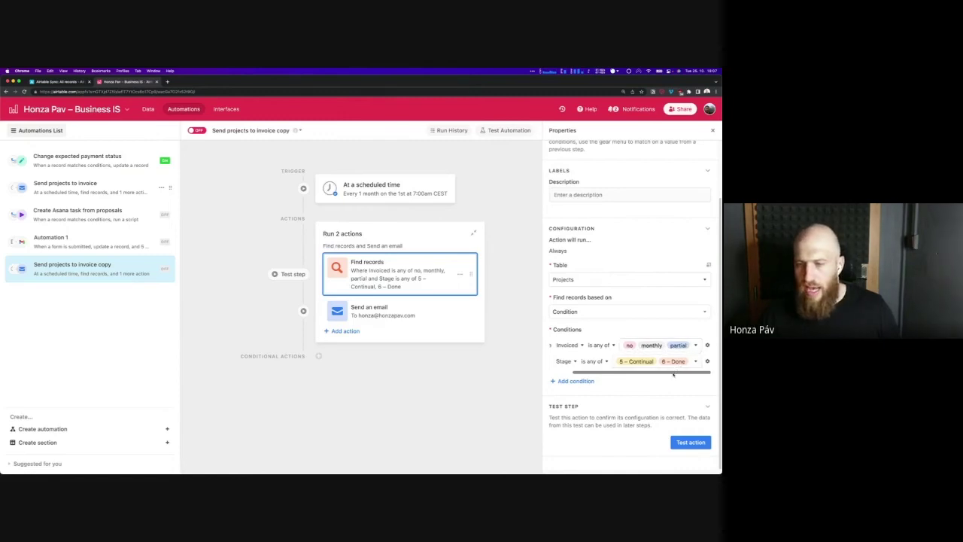
drag(674, 374, 643, 381)
scroll(625, 362, right, 3)
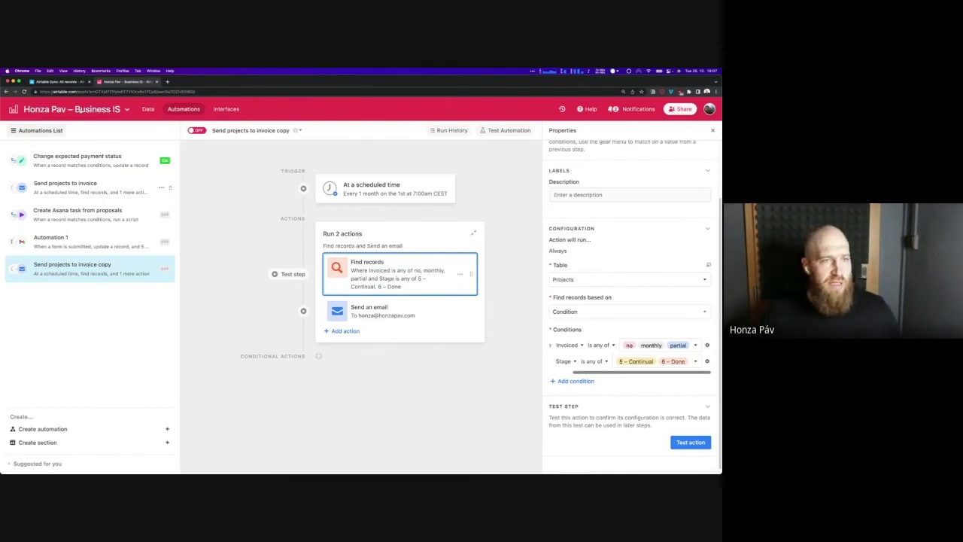
Return to the base data and show the Orders table's 155 records totalling CZK 61,750
click(148, 110)
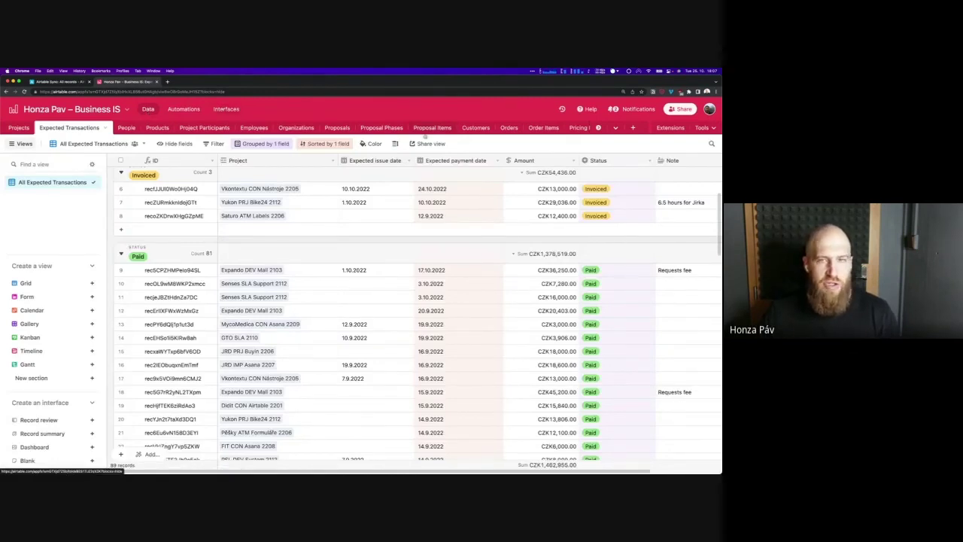
click(509, 127)
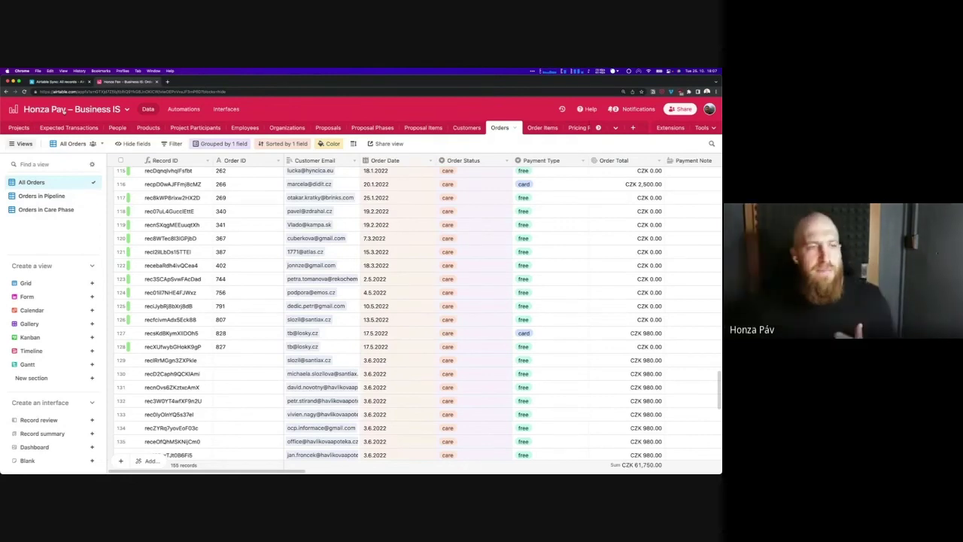
Close the Business IS browser tab, revealing the Airtable Sync All records grid
click(156, 81)
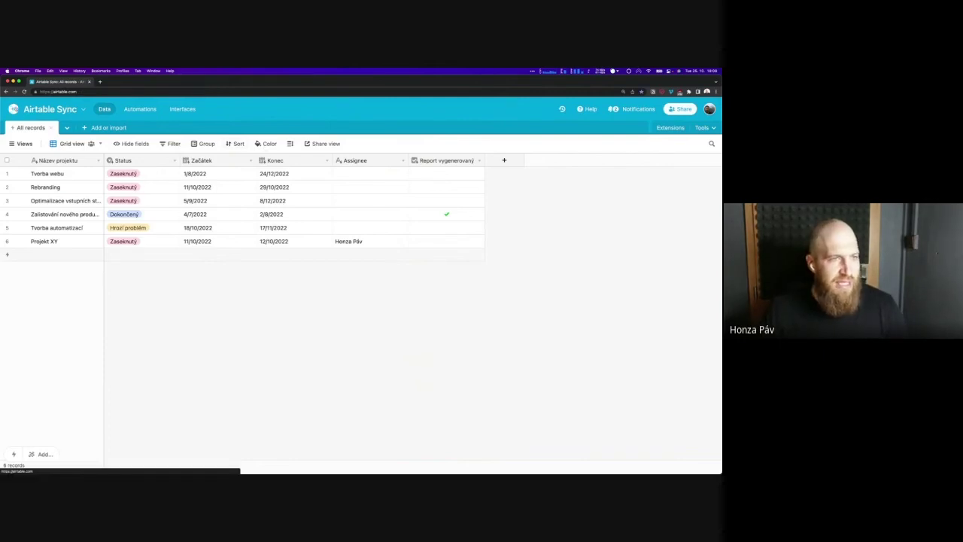
Reopen Business IS from home, showing 231 projects grouped by stage in All Projects
click(319, 163)
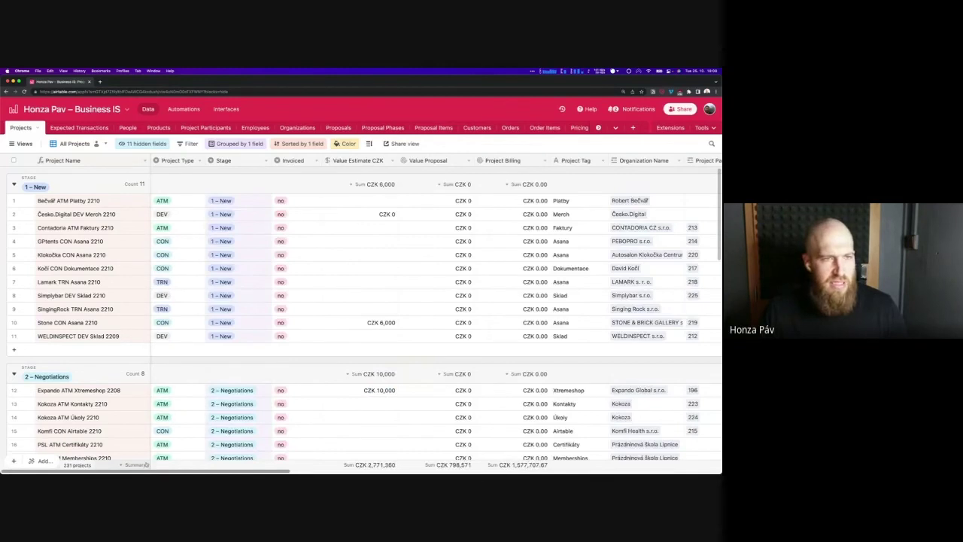
Check the Business IS URL columns, then go back to the workspace bases home page
scroll(361, 323, right, 15)
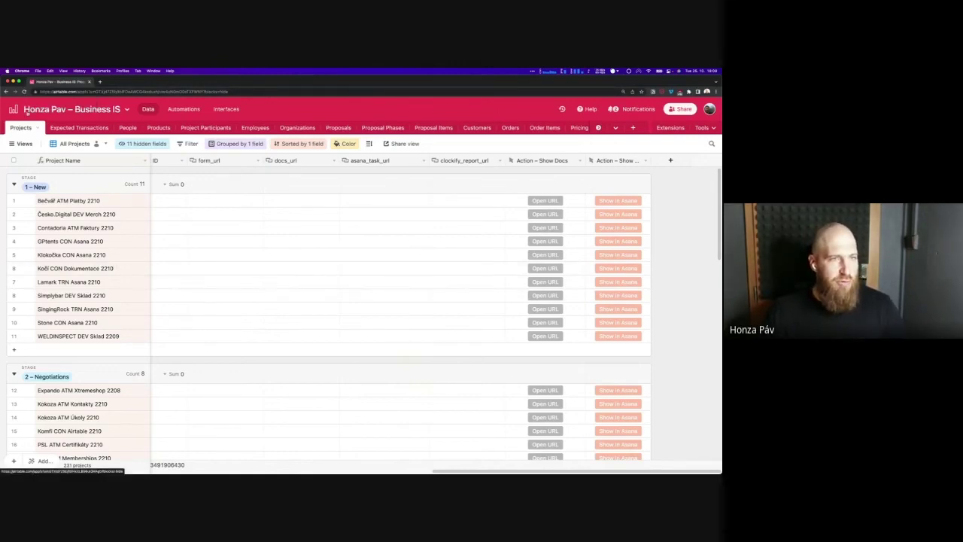
click(25, 111)
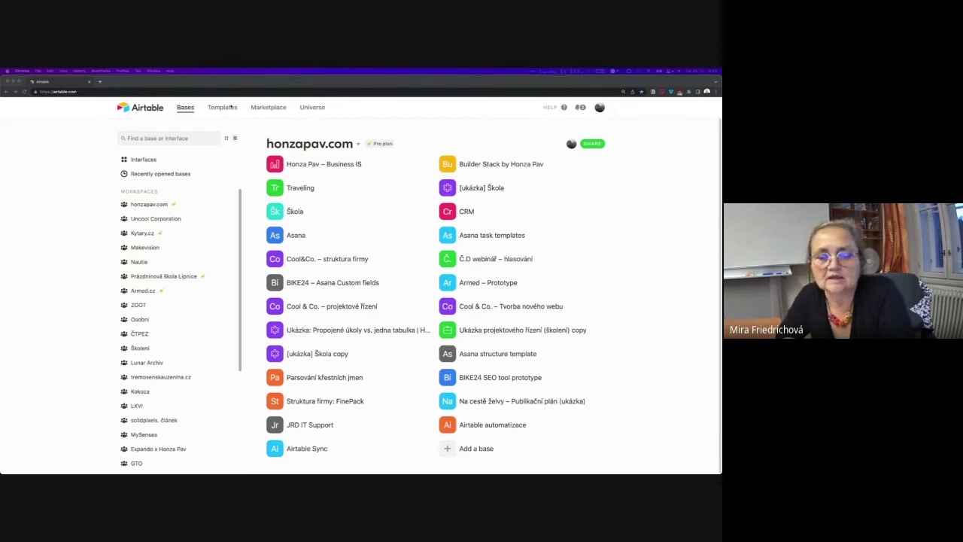
Load airtable.com/pricing in a new browser tab
key(super+t)
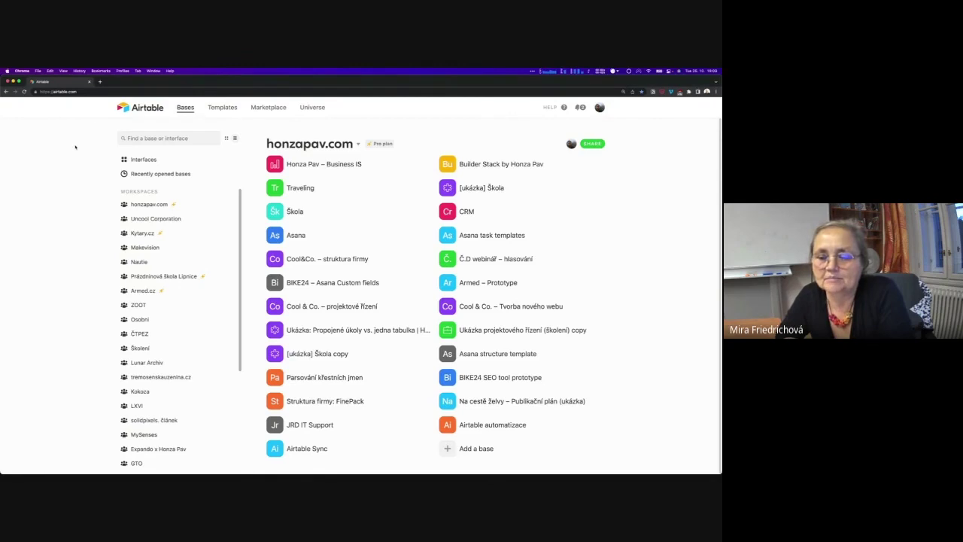
text(airtable)
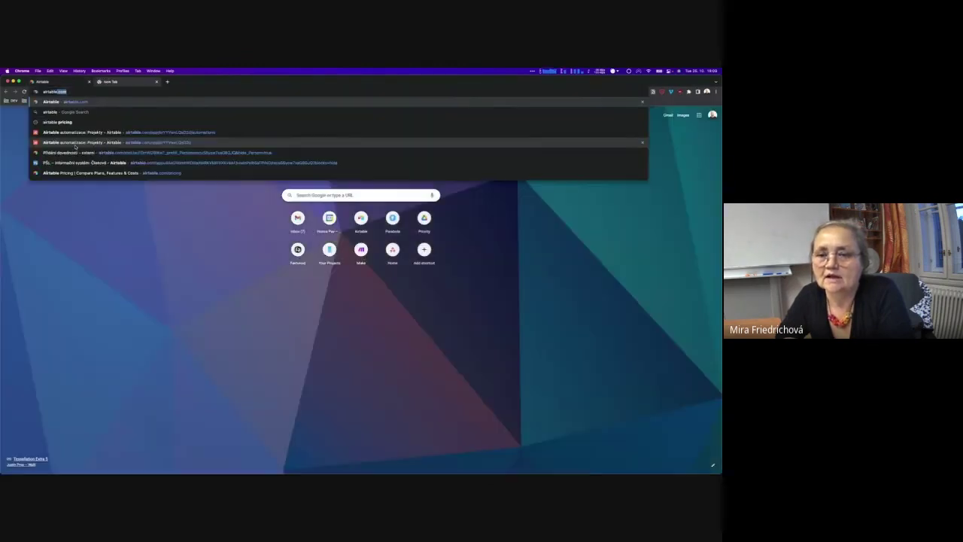
text(.com/pric)
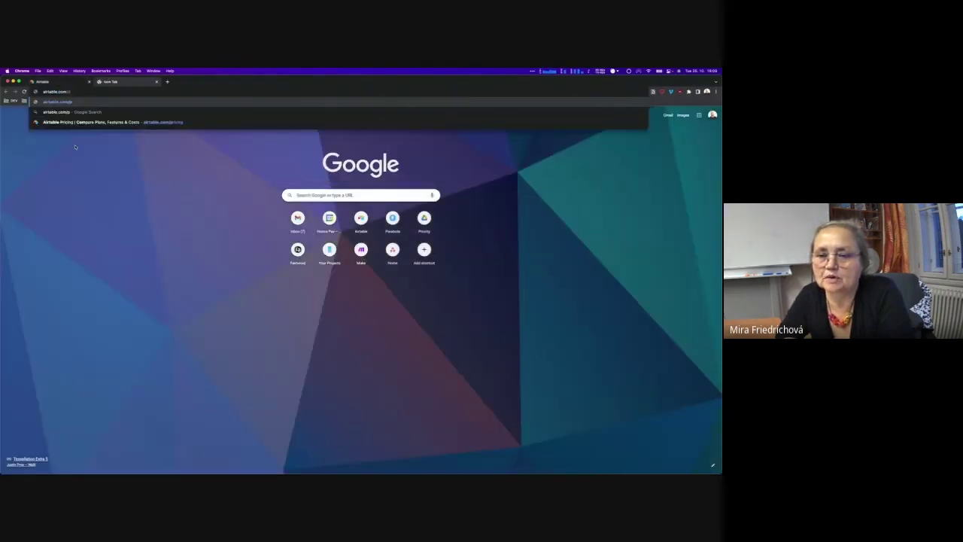
key(BackSpace)
key(BackSpace)
key(BackSpace)
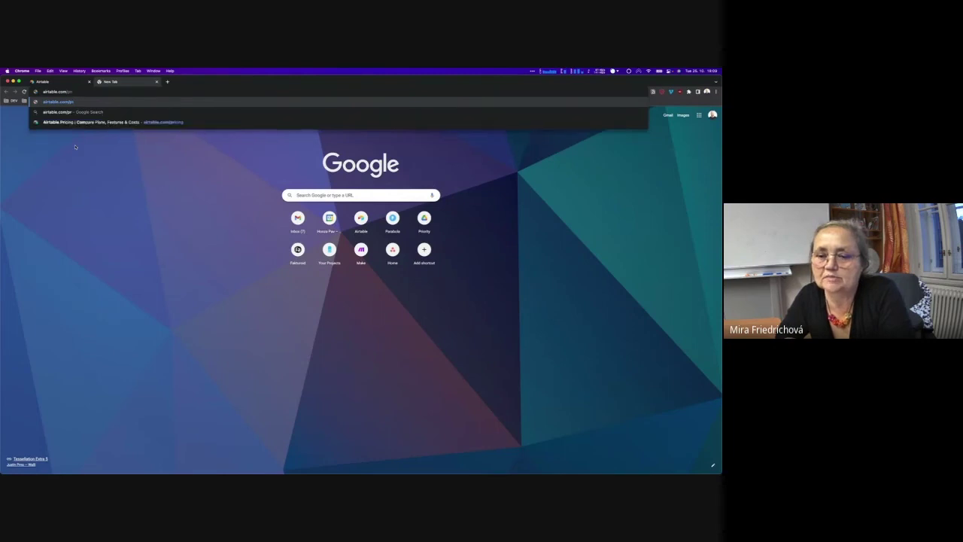
key(Down)
key(Return)
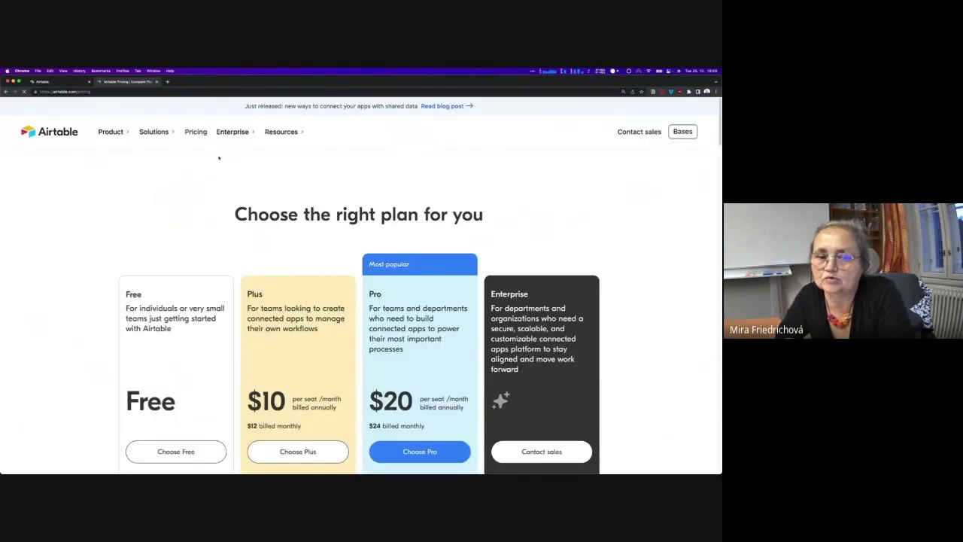
Scroll the pricing page to the comparison table's Automations runs-per-month and Sync synced-tables rows
scroll(240, 253, down, 6)
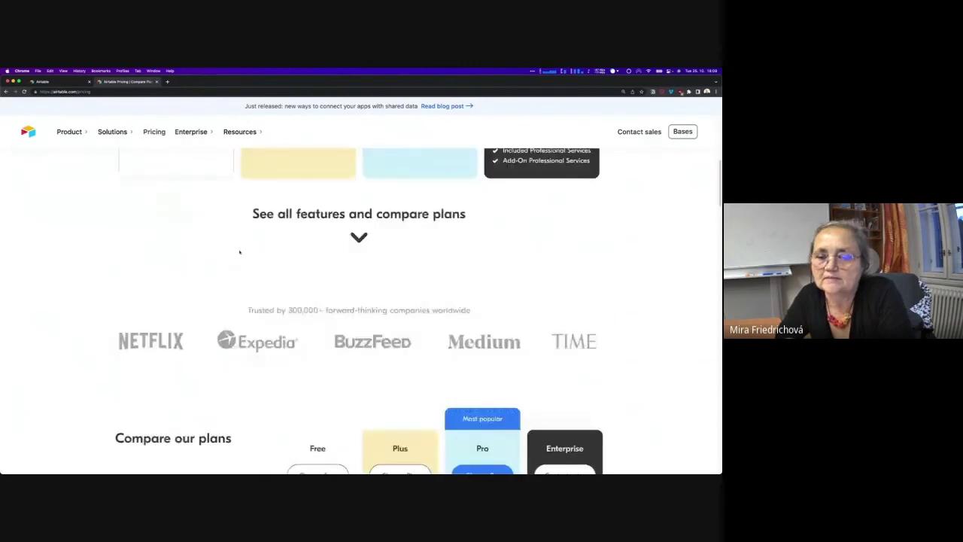
scroll(238, 251, down, 5)
scroll(237, 253, up, 2)
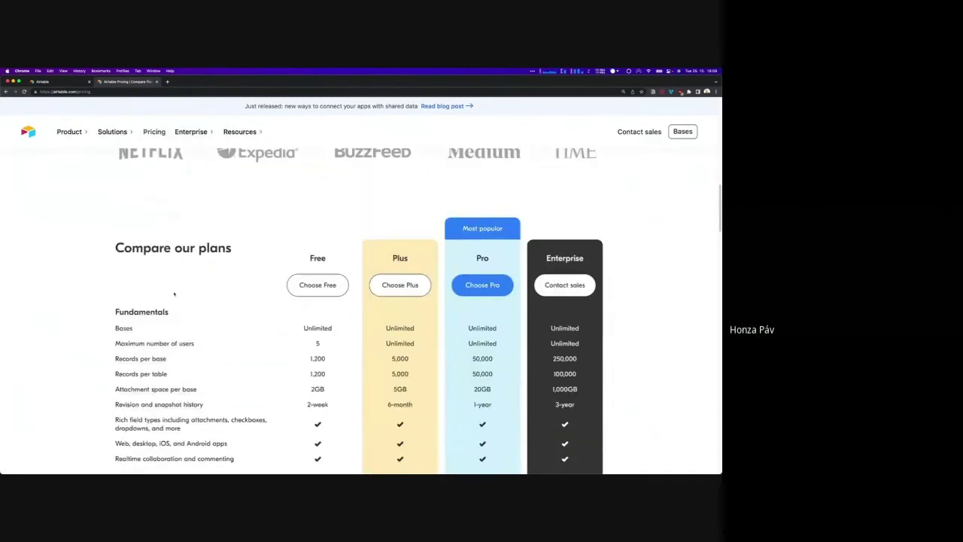
scroll(174, 294, down, 2)
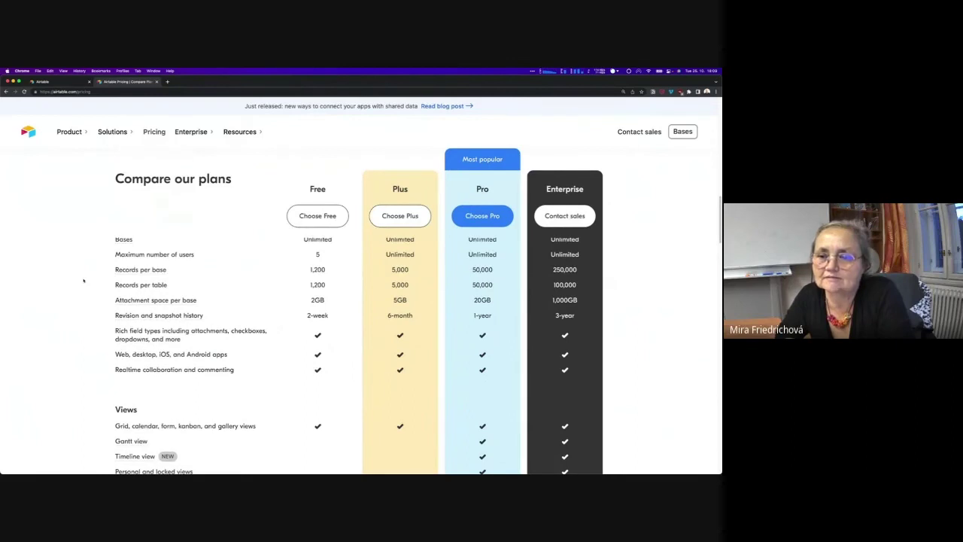
scroll(83, 286, up, 1)
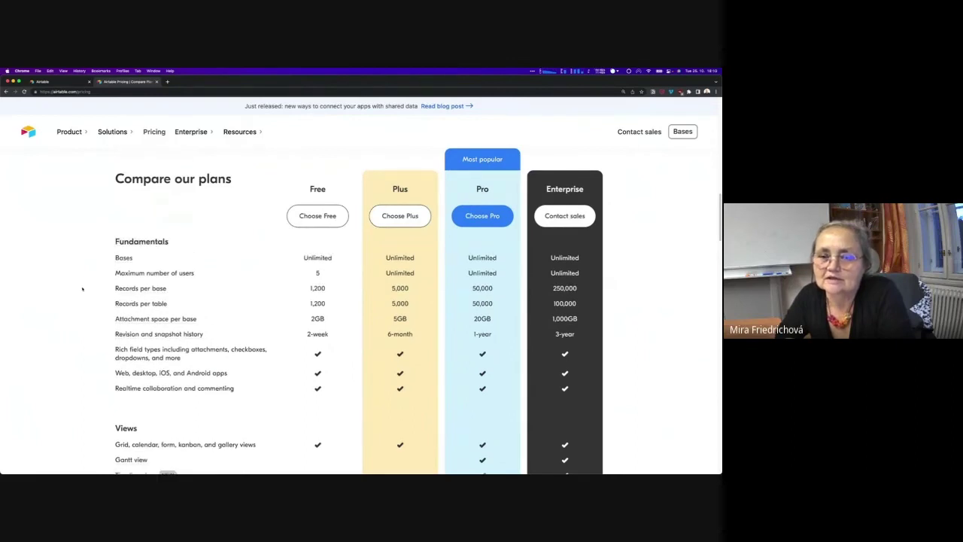
scroll(83, 288, down, 10)
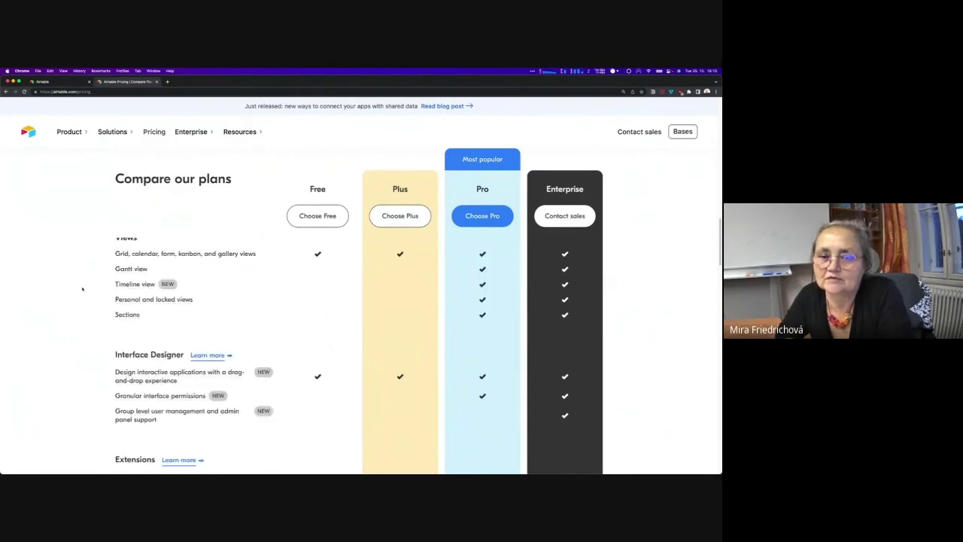
scroll(83, 289, down, 3)
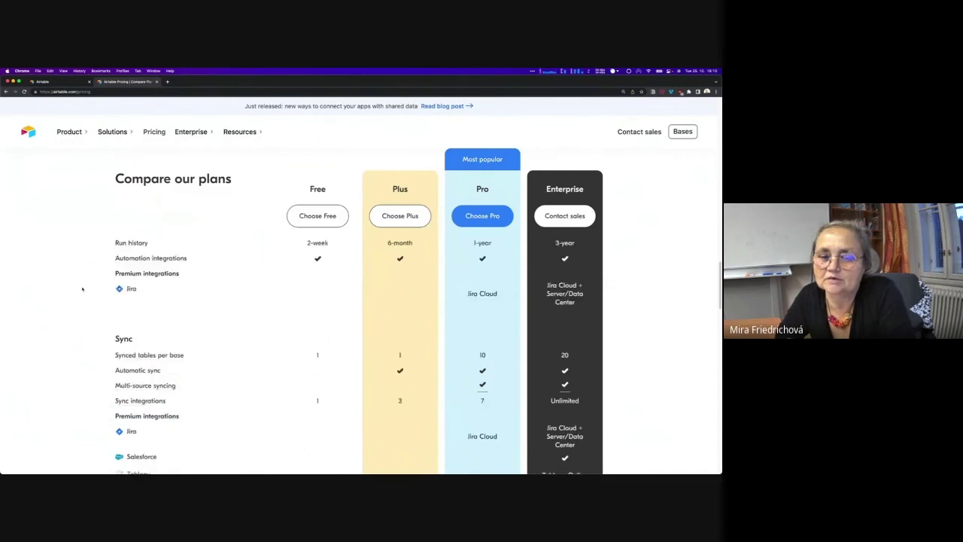
scroll(82, 289, up, 1)
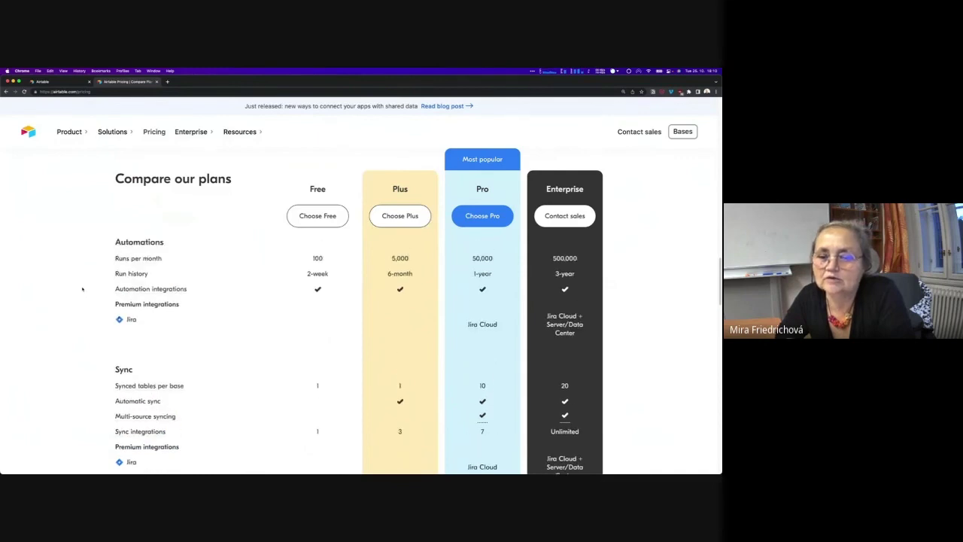
scroll(83, 289, up, 1)
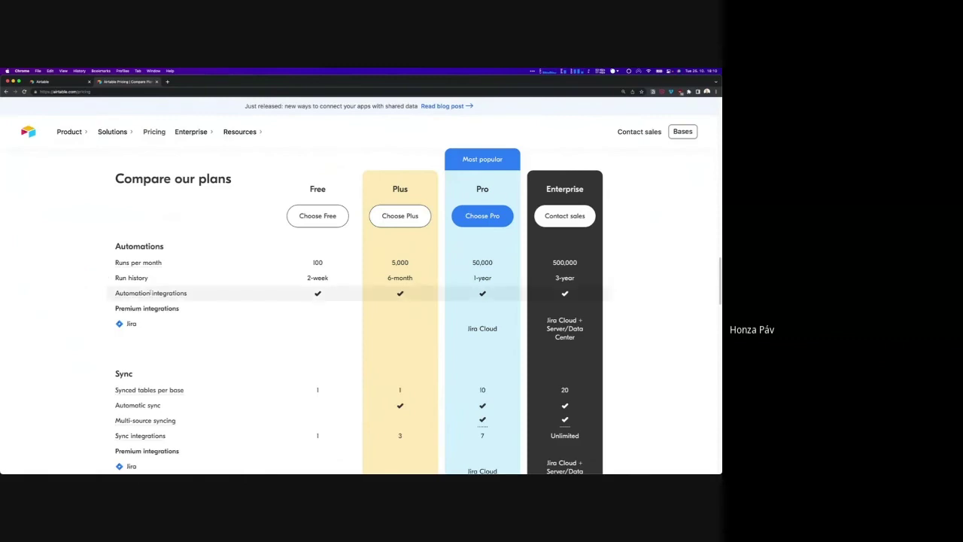
mouse_move(151, 293)
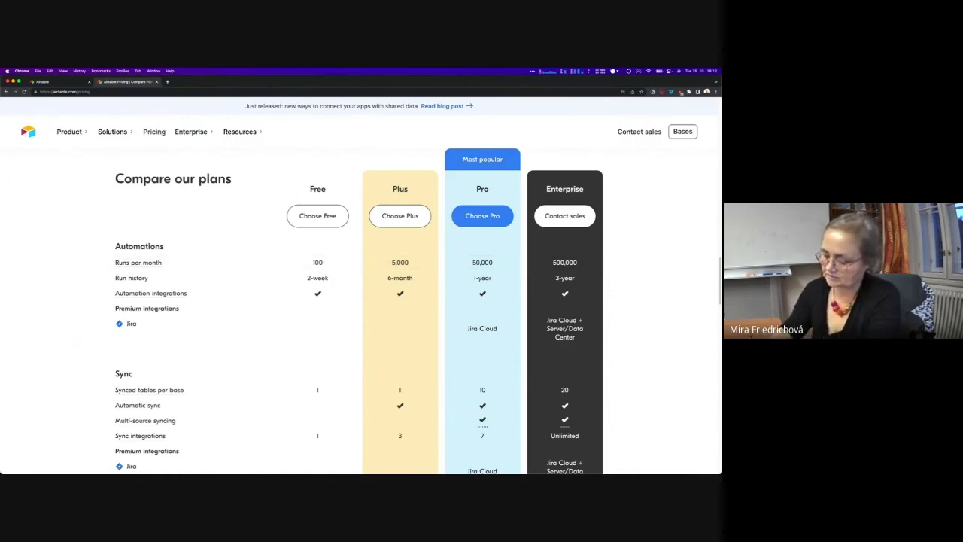
Close the Airtable Pricing tab to return to the workspace bases list
scroll(264, 253, up, 15)
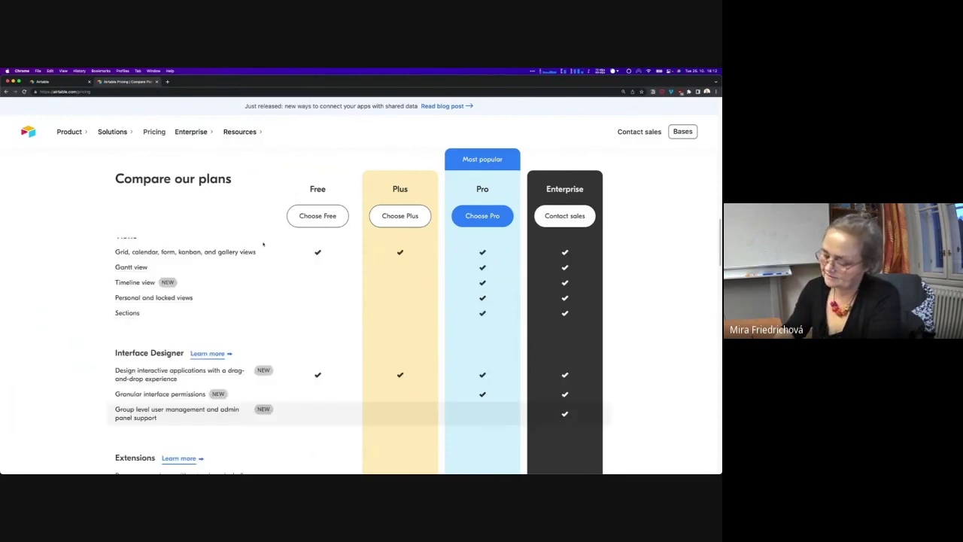
scroll(263, 249, up, 3)
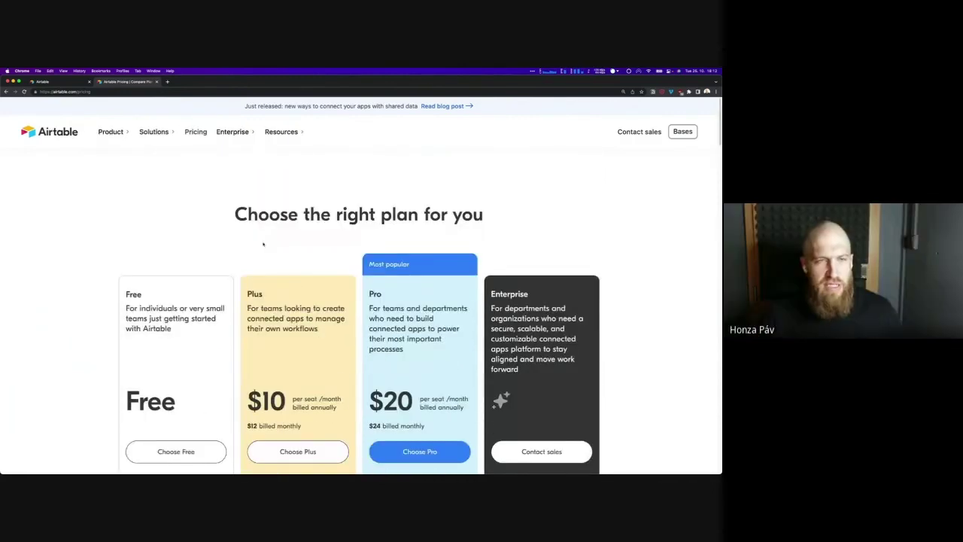
click(156, 81)
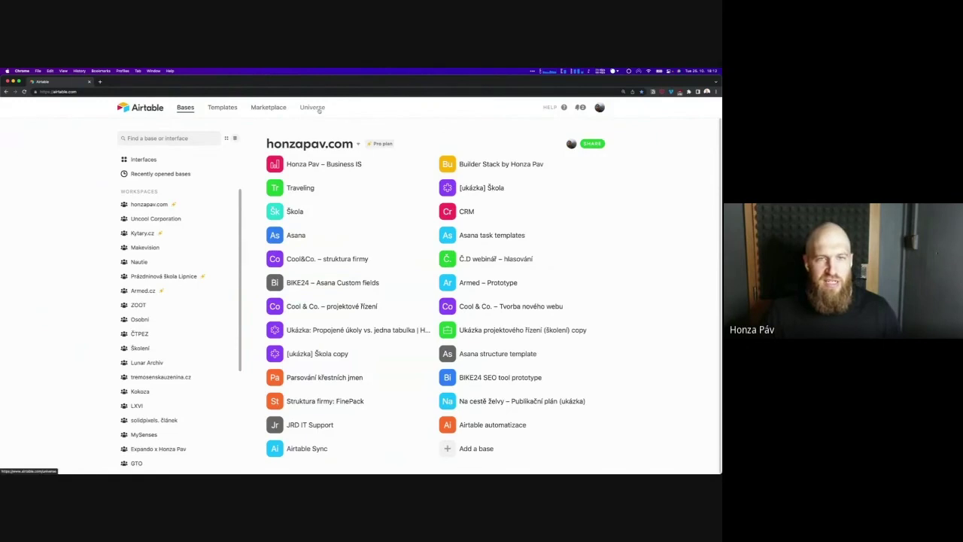
click(319, 109)
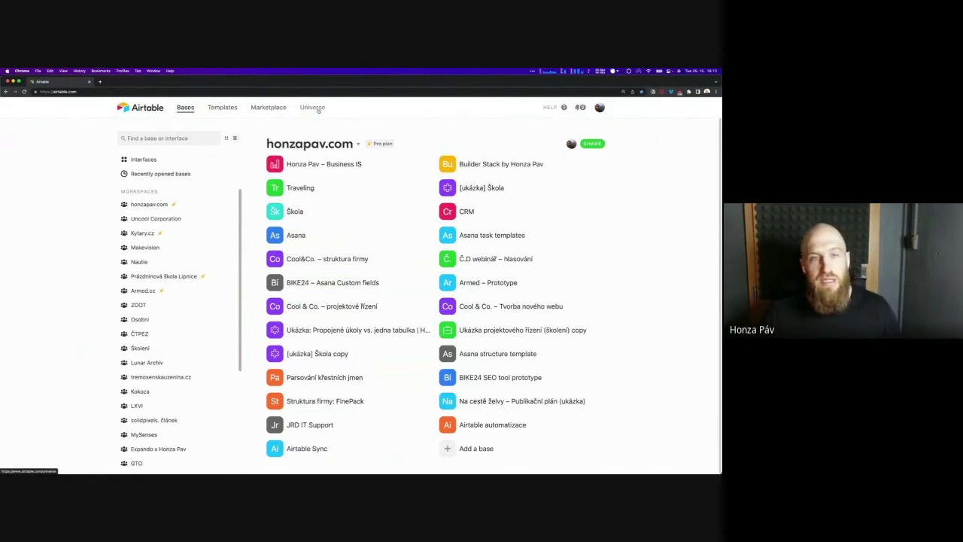
click(314, 112)
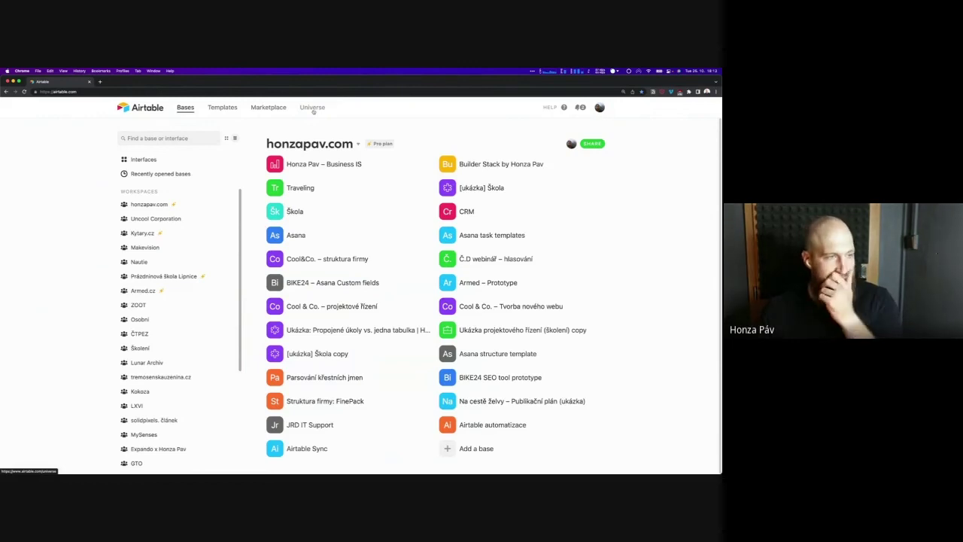
click(361, 114)
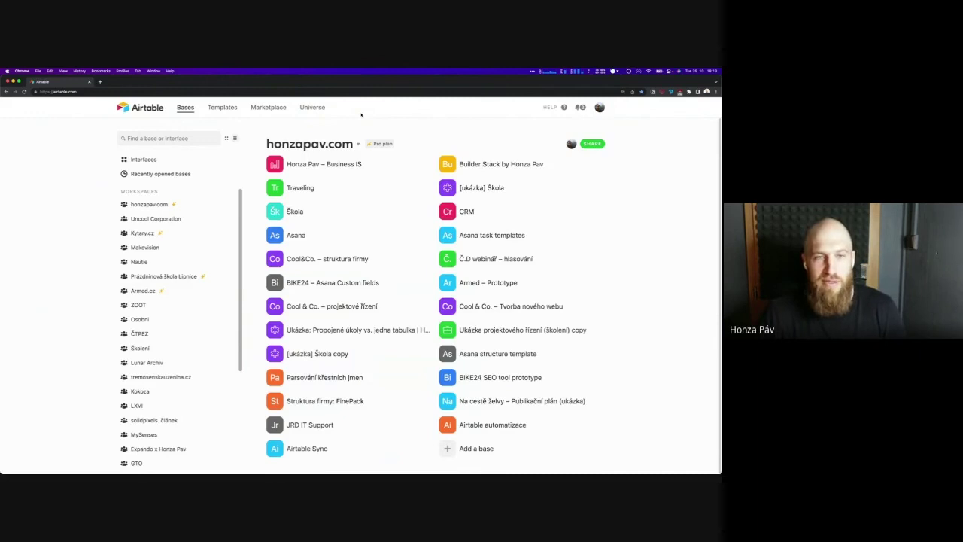
click(369, 155)
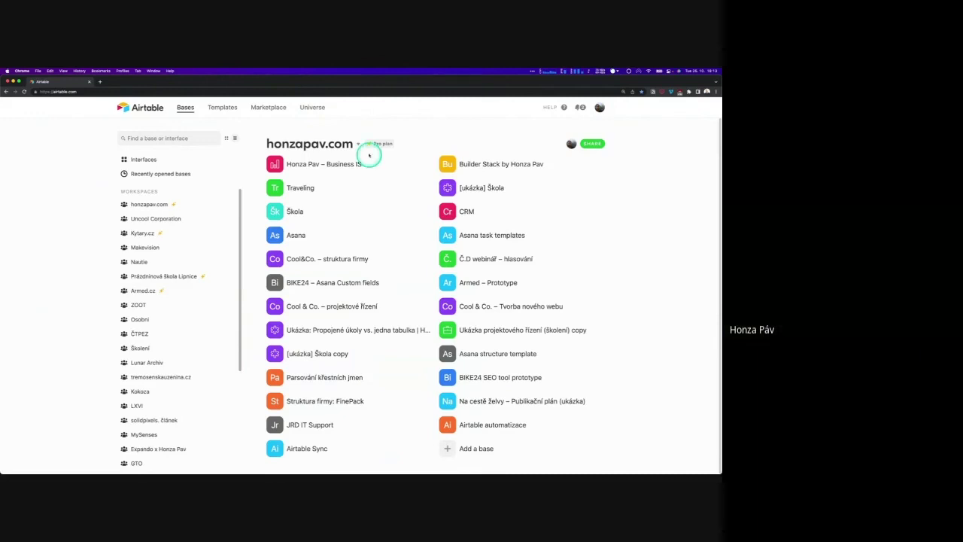
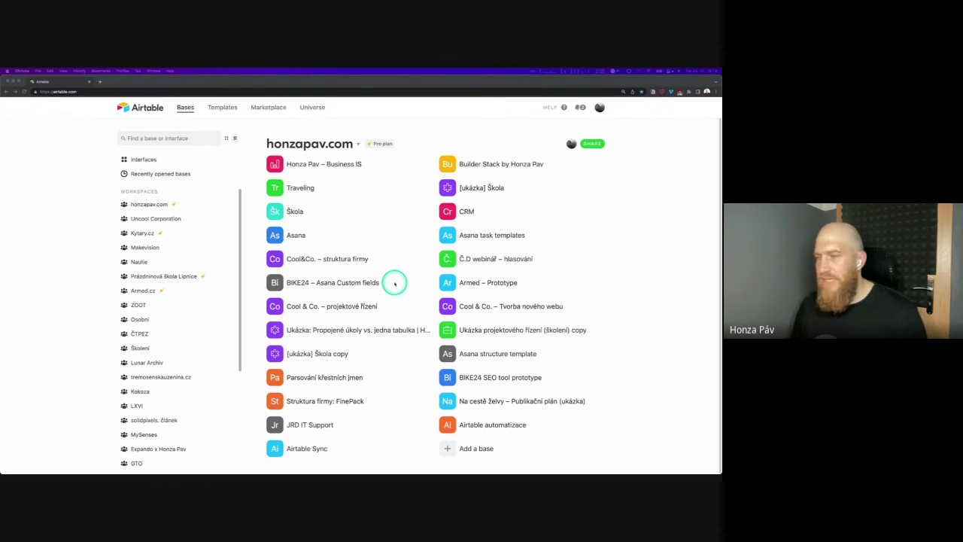
Show the Kytary.cz workspace's bases on the Airtable home page
click(143, 234)
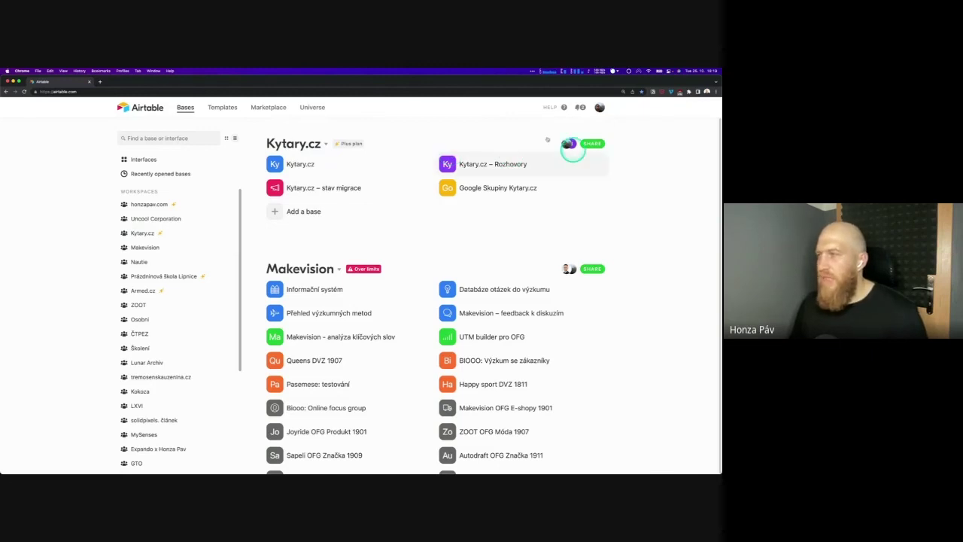
click(523, 172)
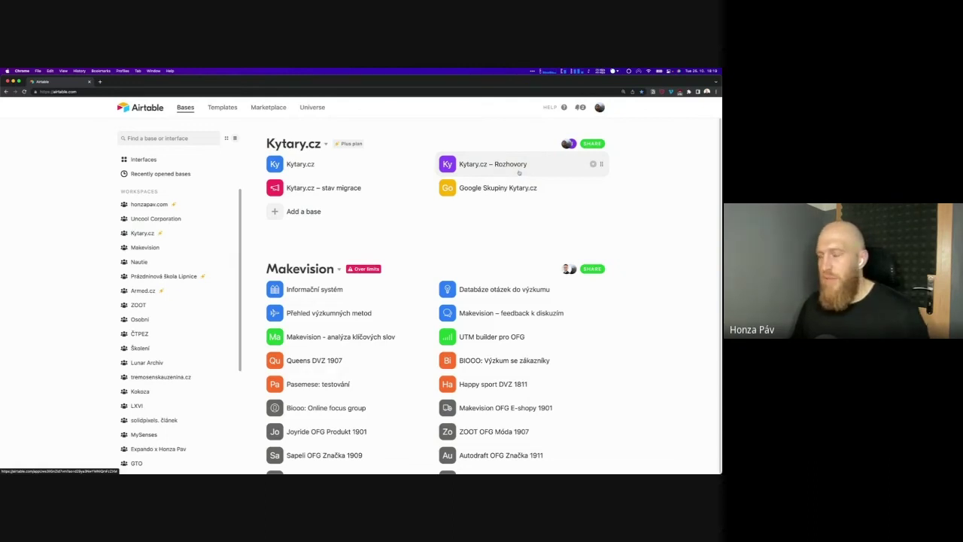
click(376, 166)
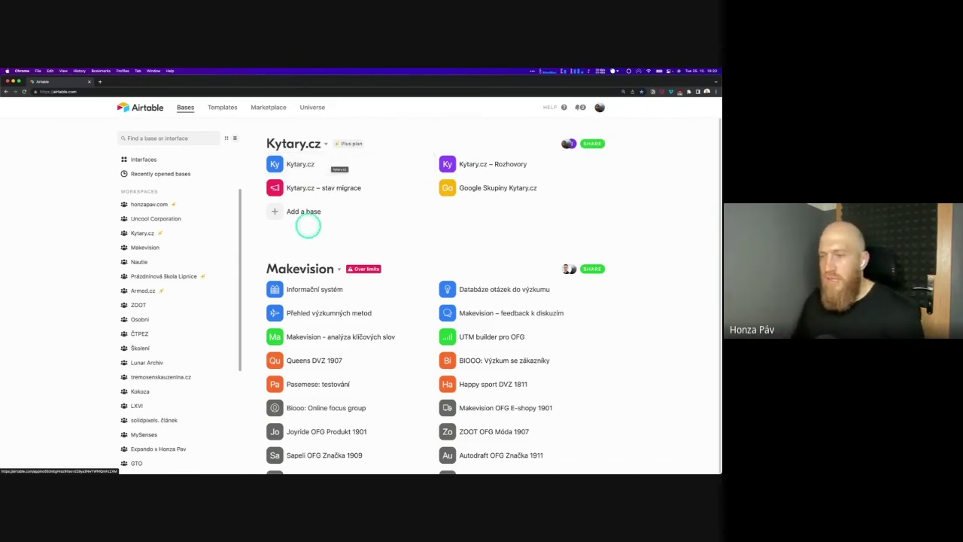
Switch to the ZOOT workspace, listing its 'ZOOT – Karty segmentů' bases v1 through v4
click(306, 333)
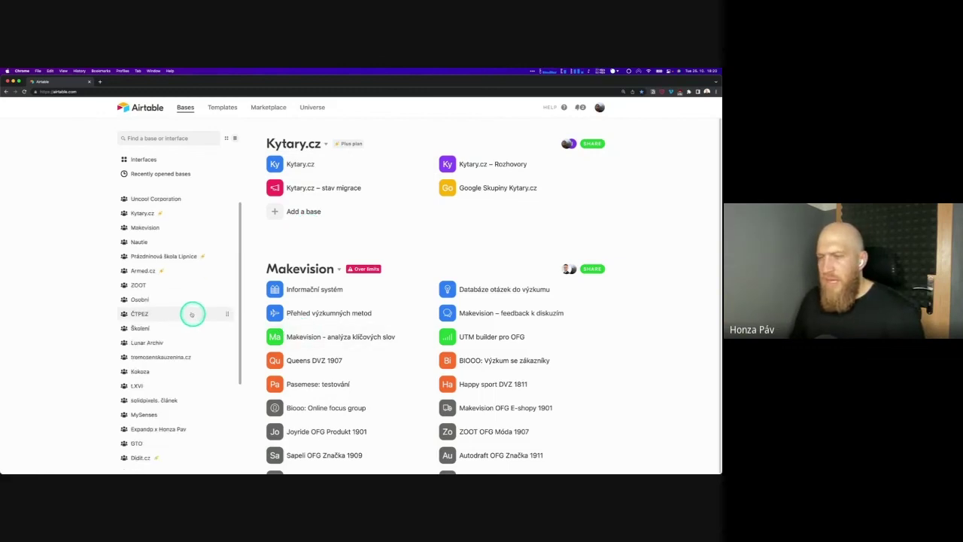
scroll(175, 282, down, 10)
click(174, 285)
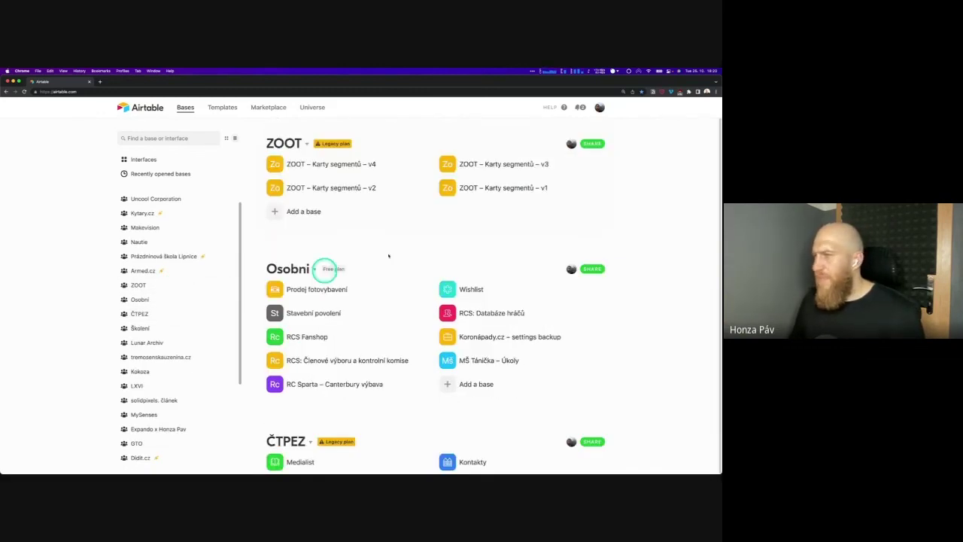
click(339, 164)
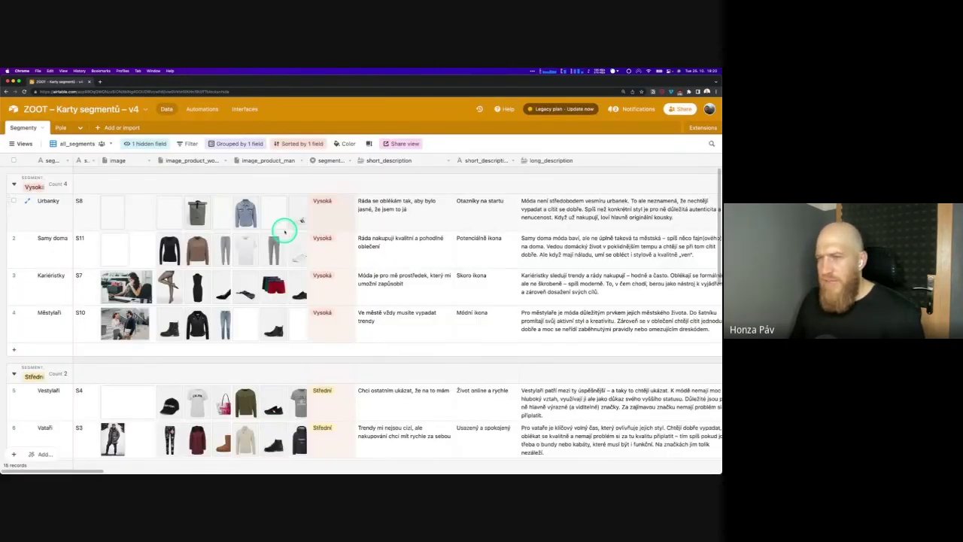
scroll(279, 358, down, 1)
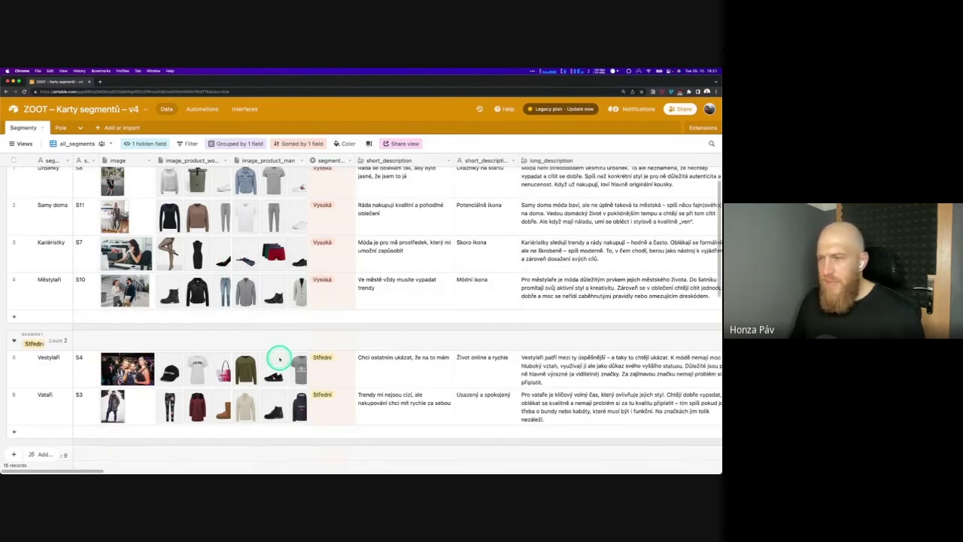
scroll(279, 358, up, 1)
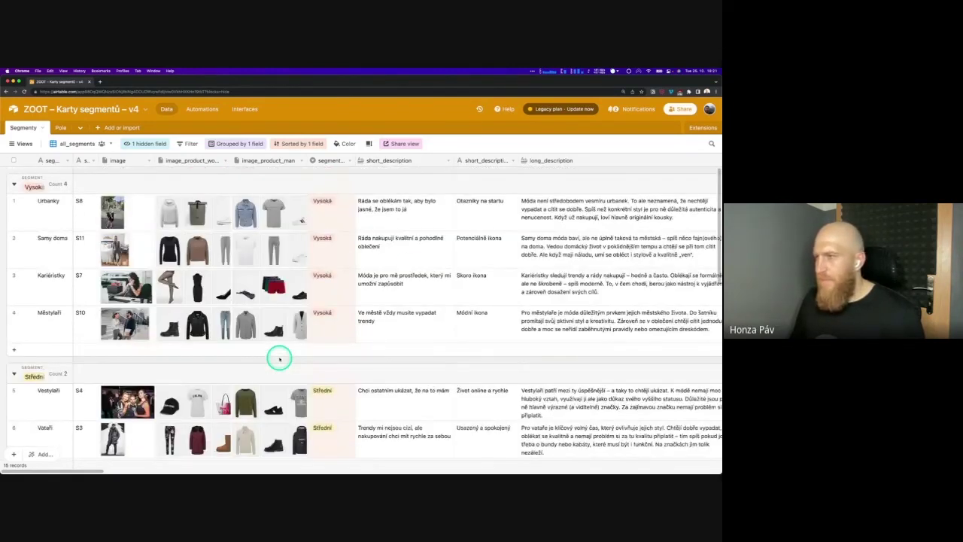
click(703, 128)
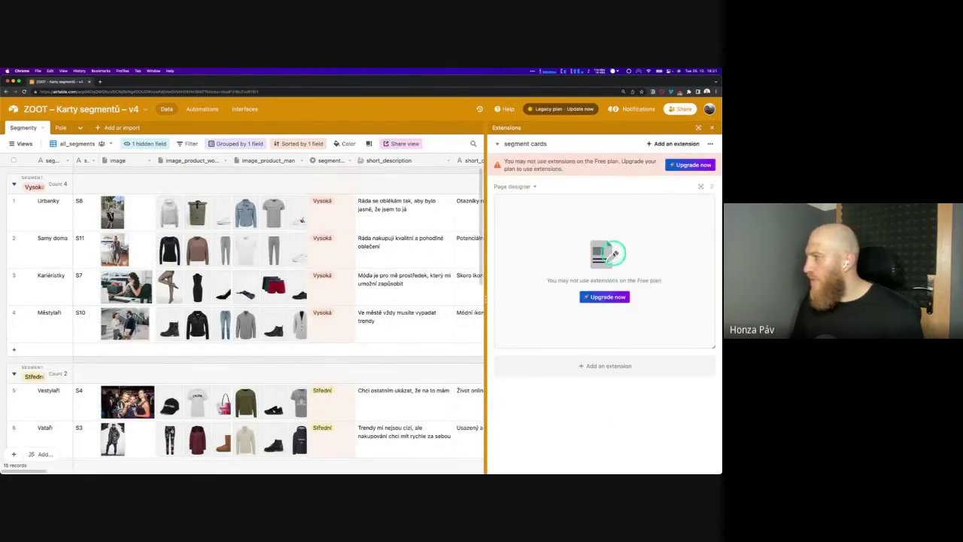
click(712, 128)
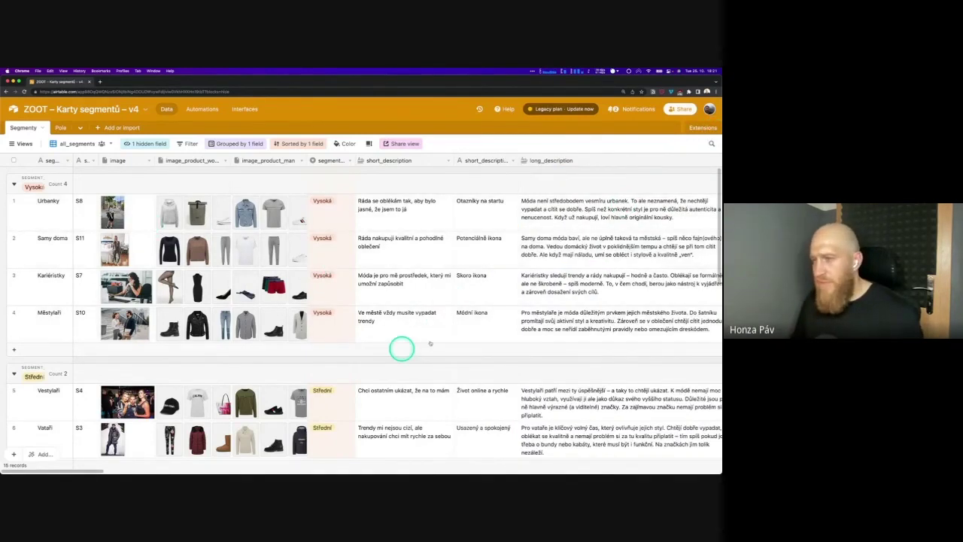
scroll(430, 344, down, 1)
mouse_move(54, 471)
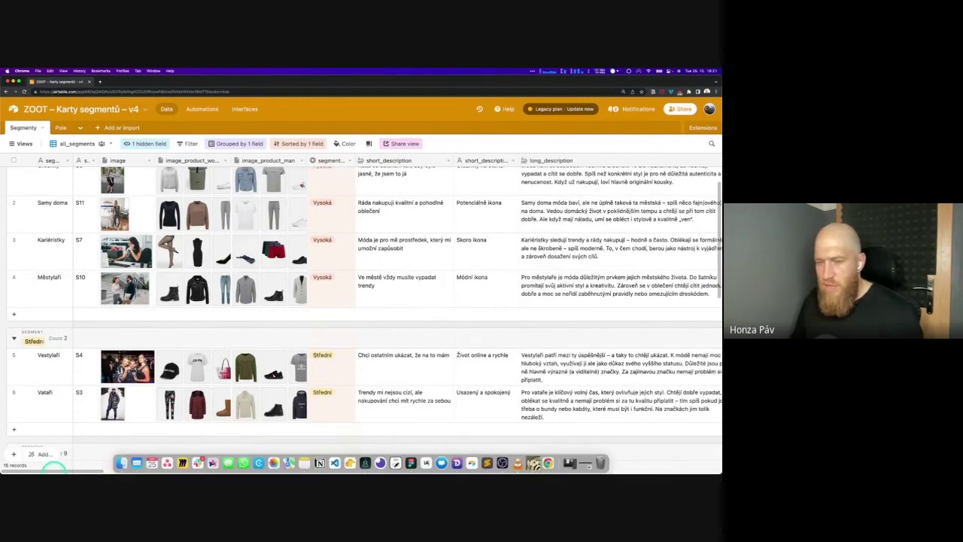
drag(54, 470, 690, 460)
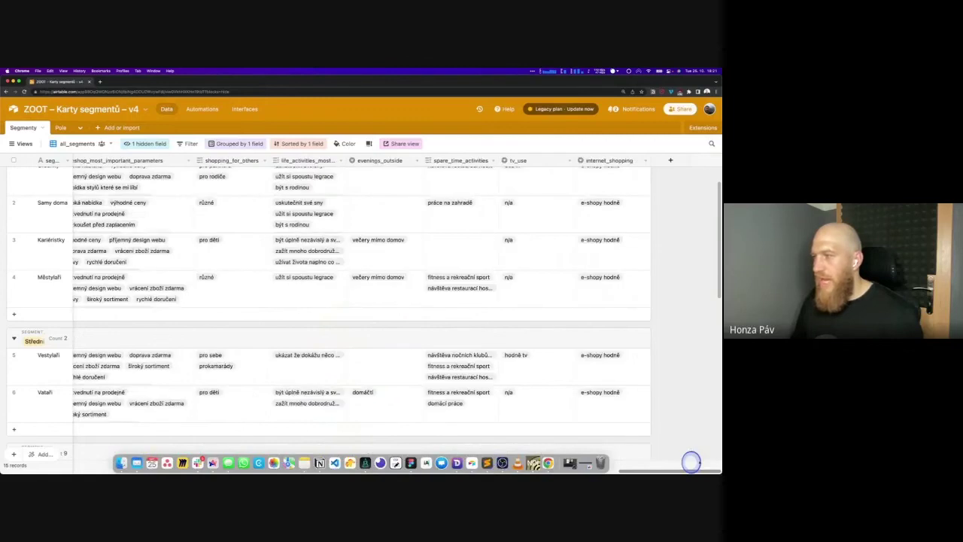
scroll(90, 421, left, 10)
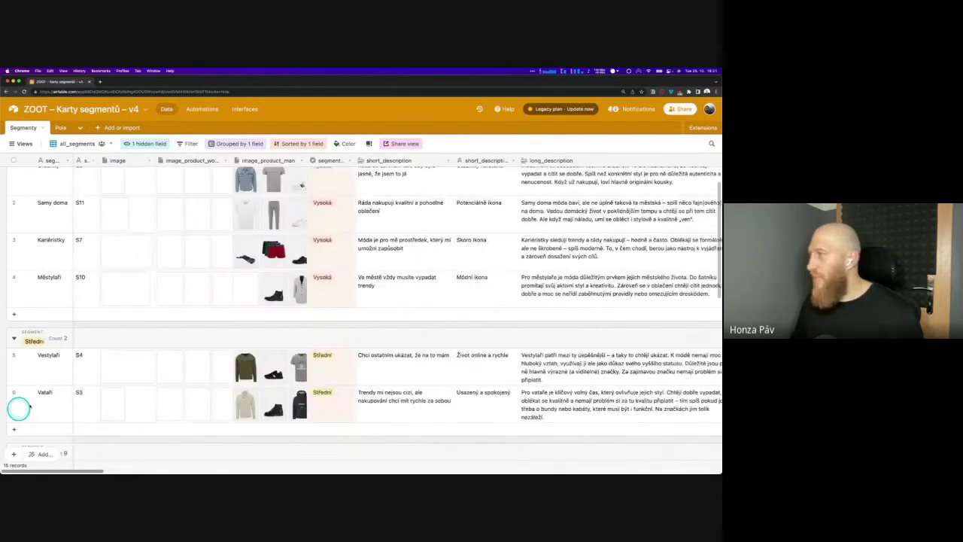
click(701, 128)
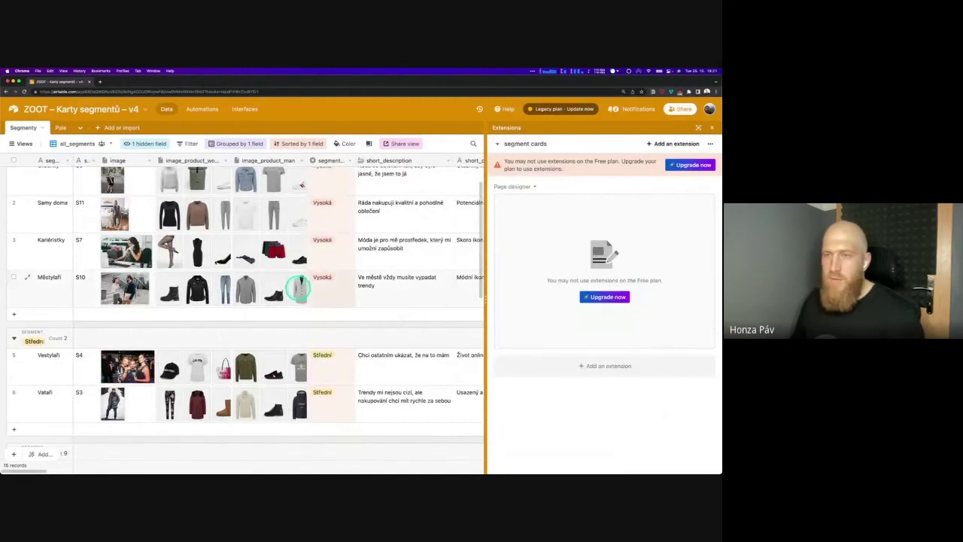
scroll(299, 287, up, 1)
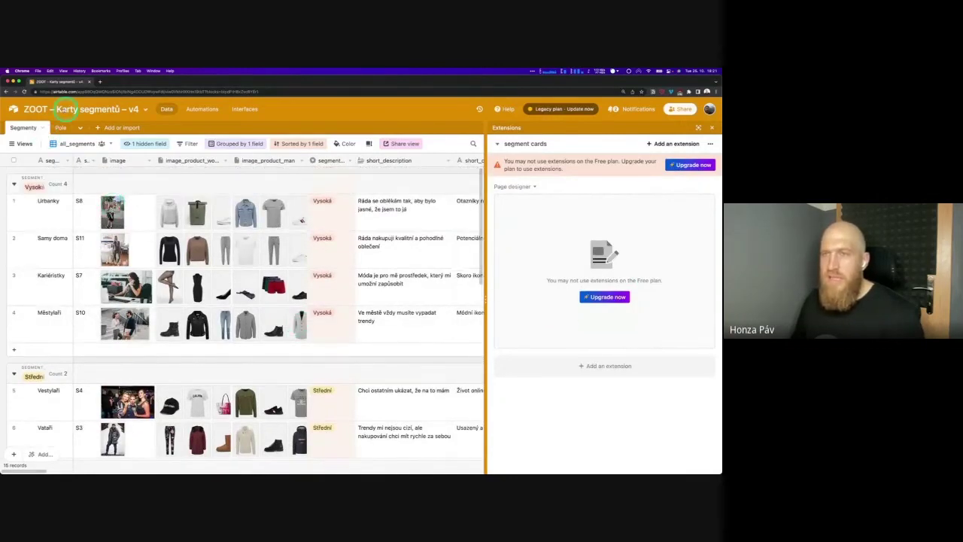
click(13, 108)
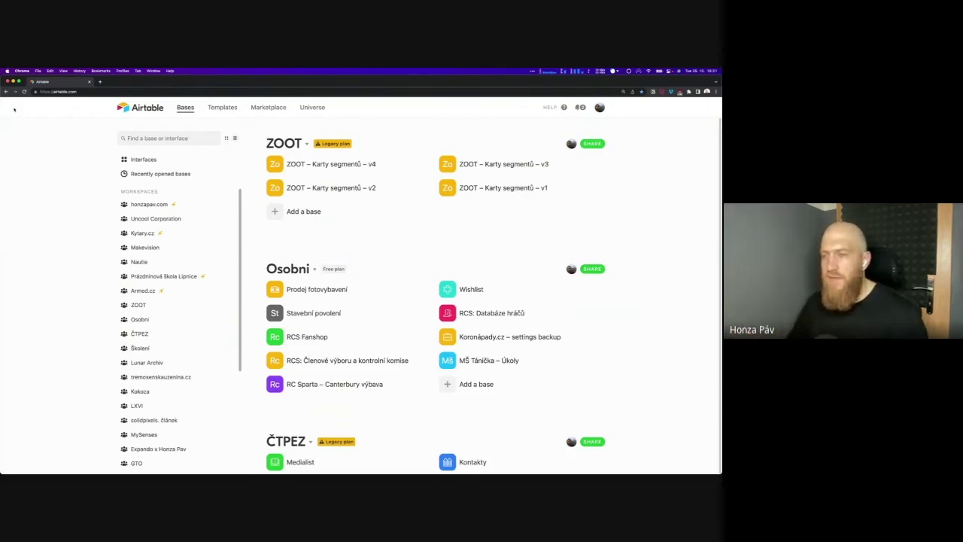
Switch to the honzapav.com workspace, showing bases such as Asana, CRM and Airtable Sync
click(84, 176)
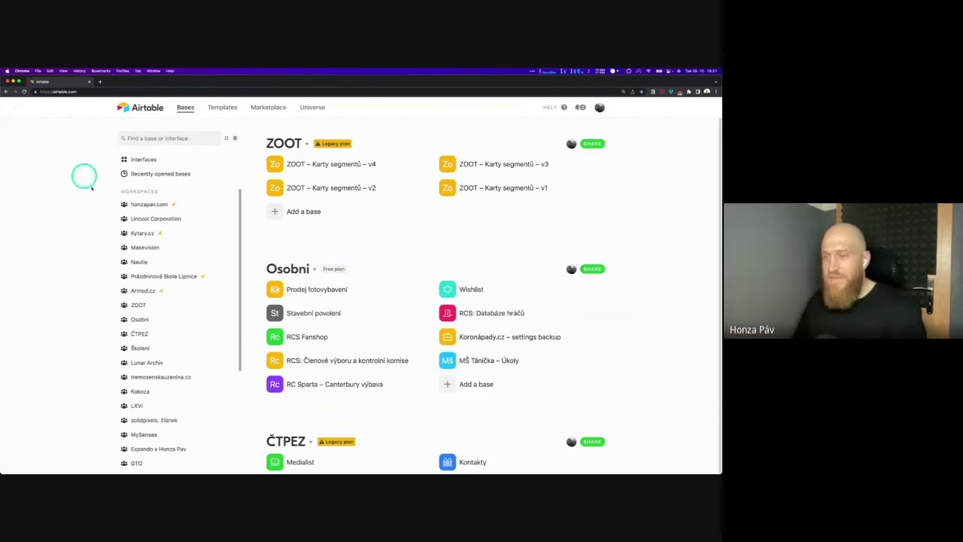
click(194, 205)
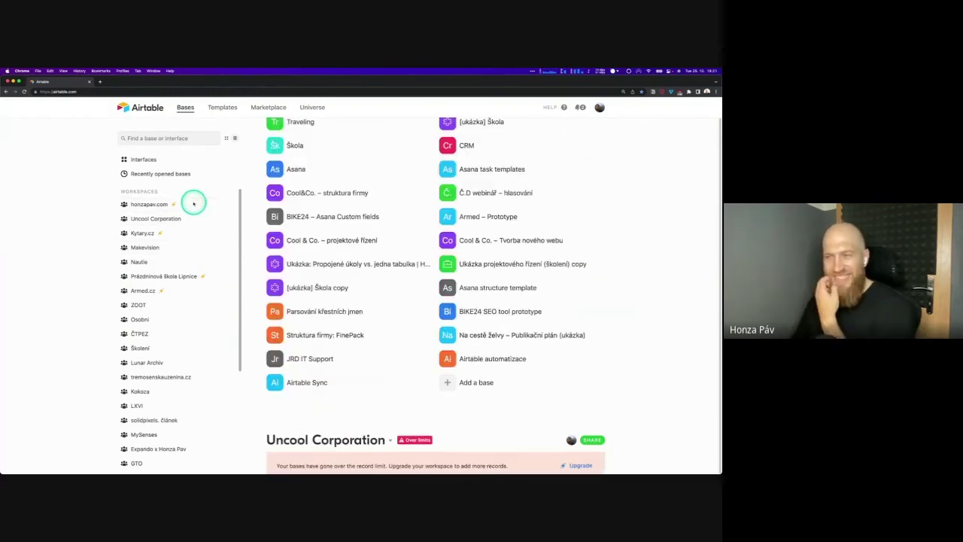